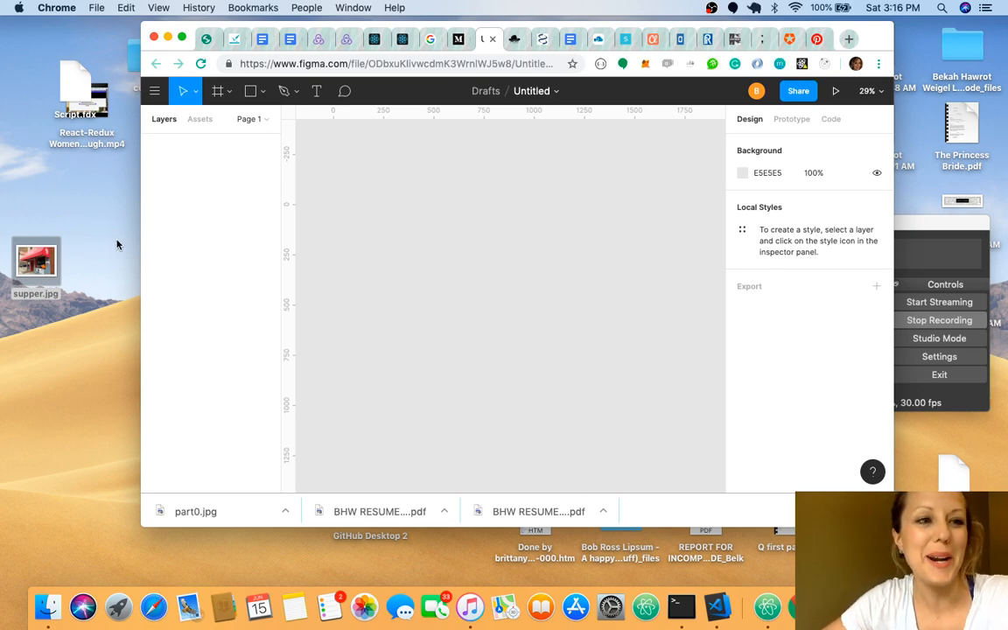
Import supper.jpg from the desktop onto the empty canvas, maximize the window and move the image to about X 674, Y 17.
{"action": "left_click_drag", "start_coordinate": [48, 272], "coordinate": [515, 271]}
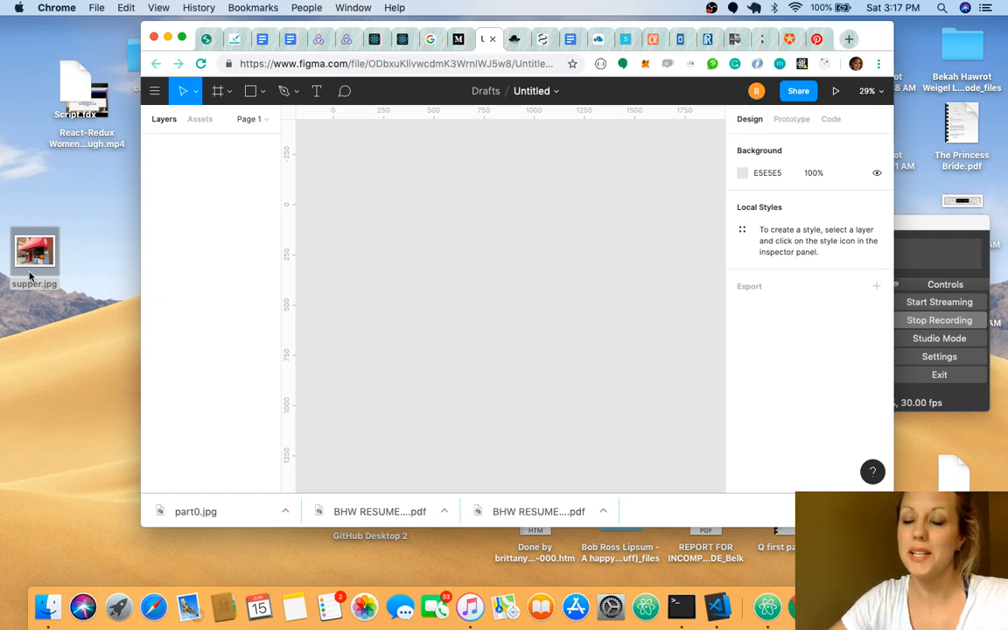
{"action": "left_click", "coordinate": [163, 95]}
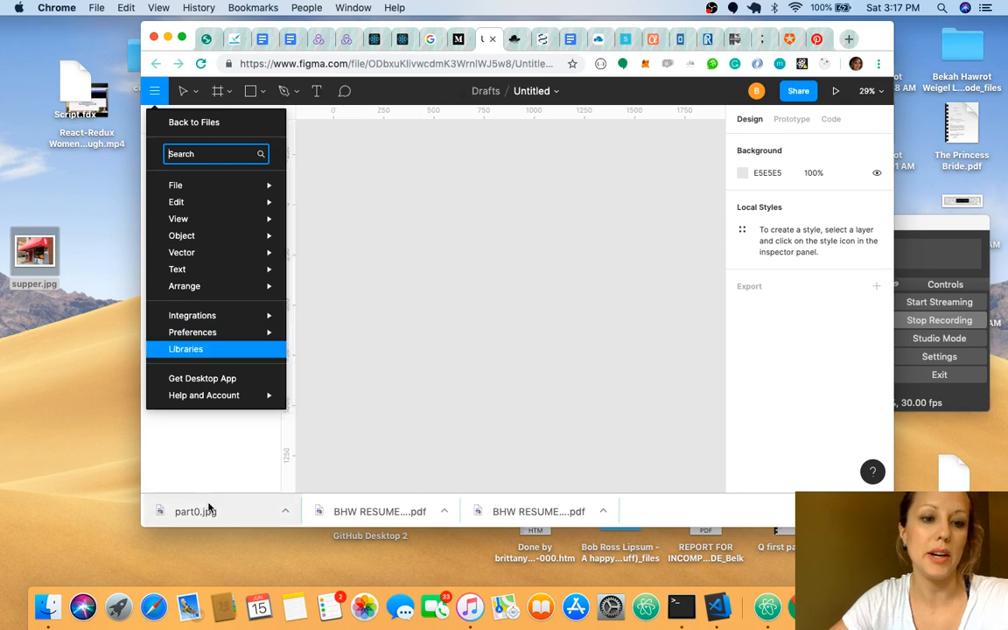
{"action": "left_click", "coordinate": [205, 462]}
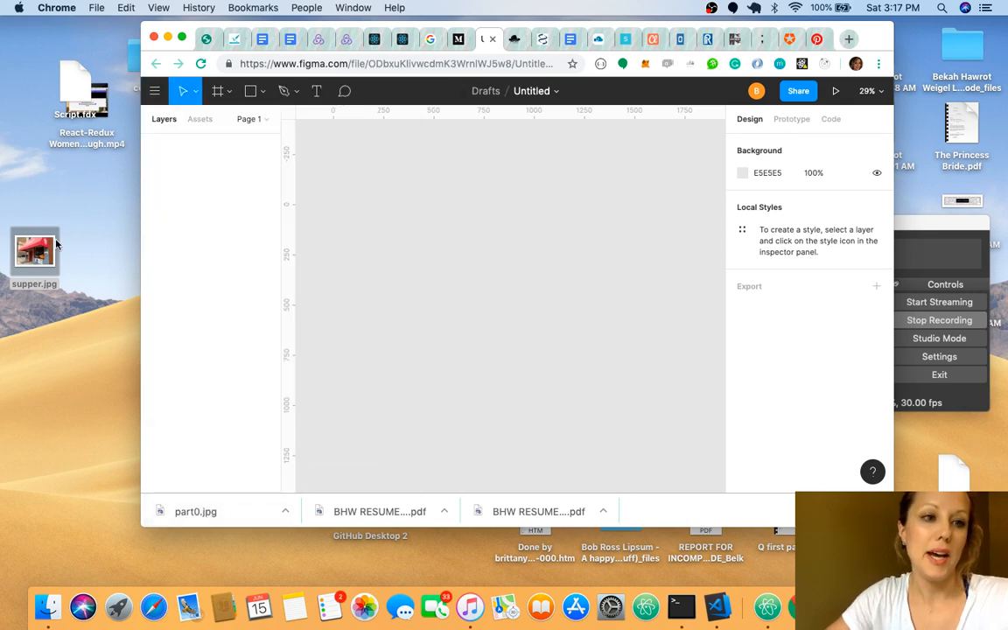
{"action": "left_click_drag", "start_coordinate": [30, 251], "coordinate": [448, 260]}
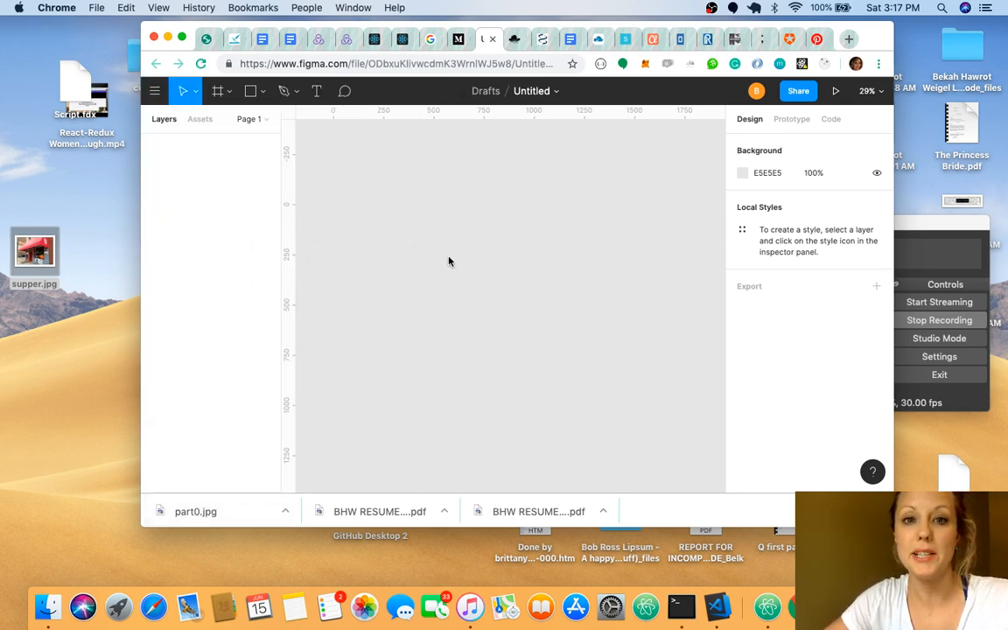
{"action": "left_click", "coordinate": [181, 38]}
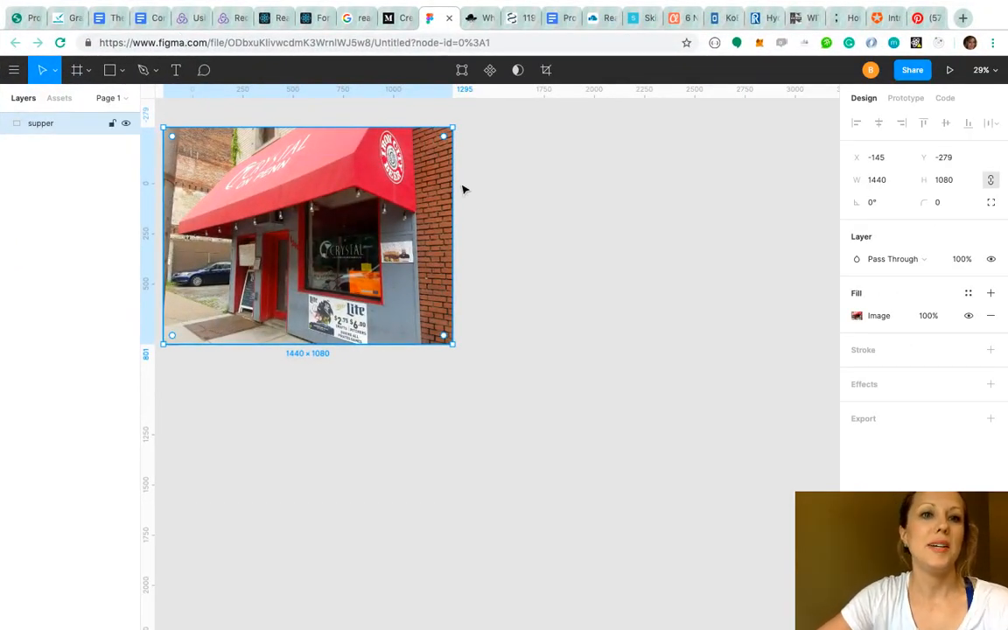
{"action": "left_click_drag", "start_coordinate": [450, 224], "coordinate": [588, 269]}
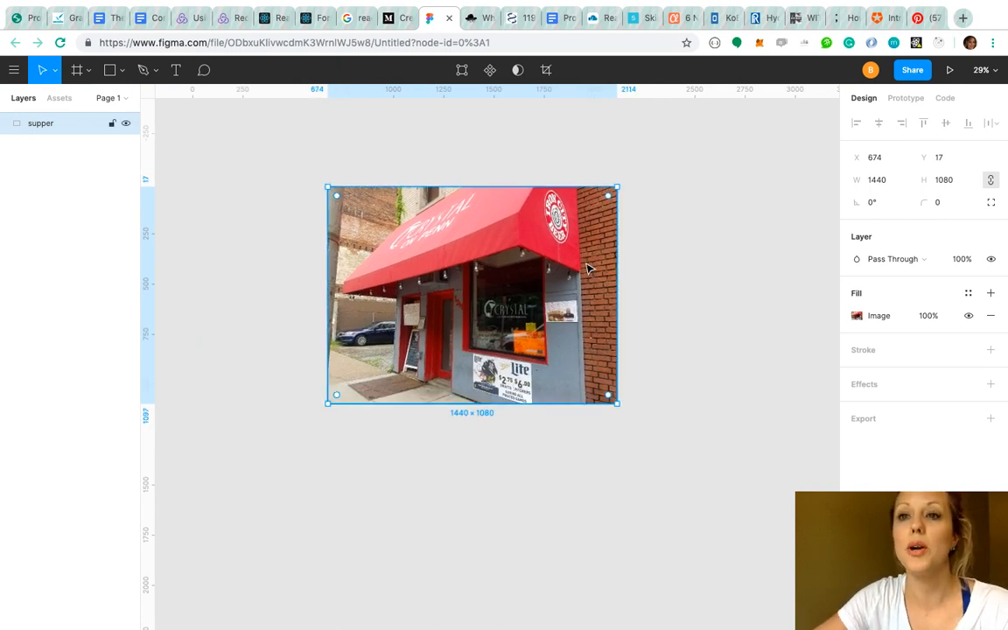
Open bekahhw.github.io in a new browser tab to view its mountain and cloud illustration.
{"action": "left_click", "coordinate": [963, 17]}
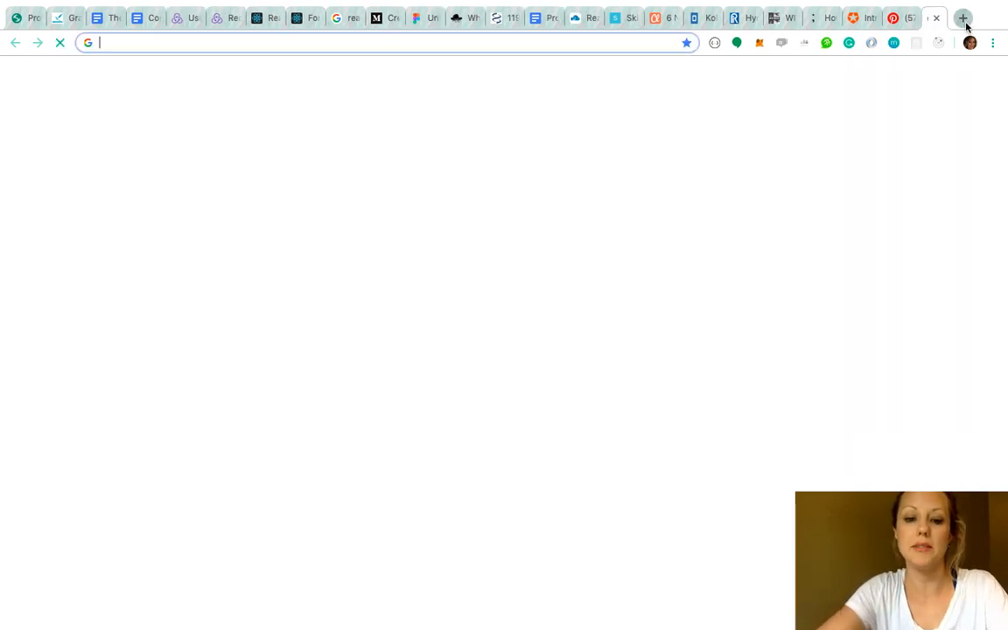
{"action": "type", "text": "bekahhw.github.io"}
{"action": "key", "text": "Return"}
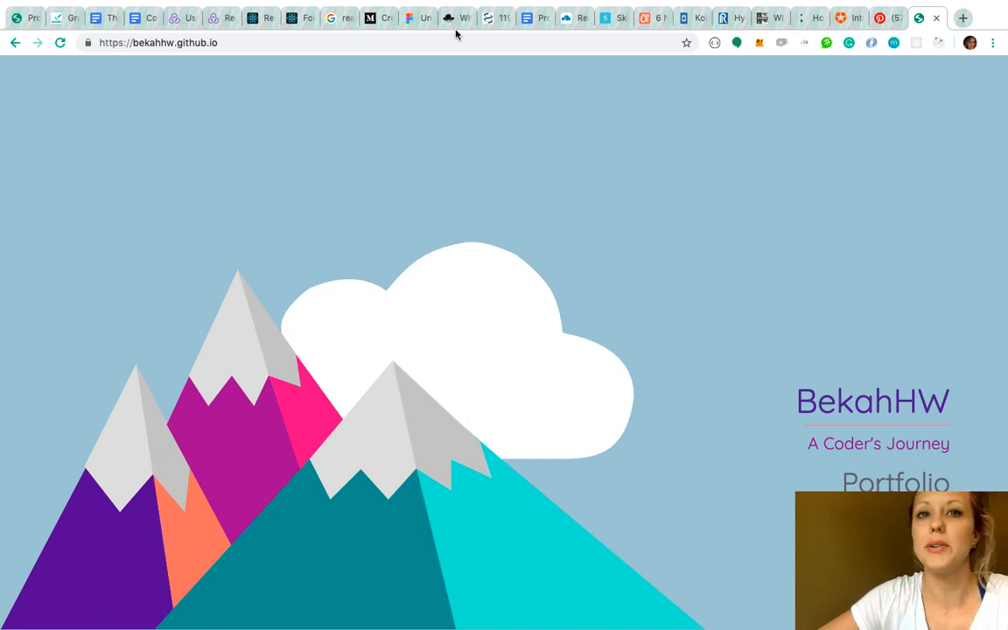
Switch back to the Figma file and enlarge the supper image to about 1902 × 1405.
{"action": "left_click", "coordinate": [416, 19]}
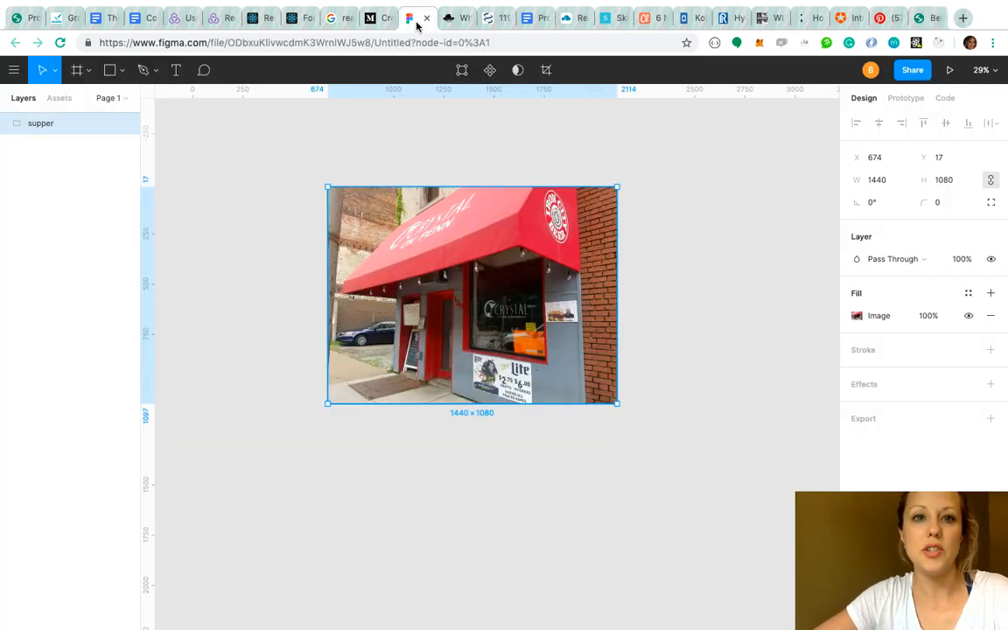
{"action": "left_click", "coordinate": [718, 233]}
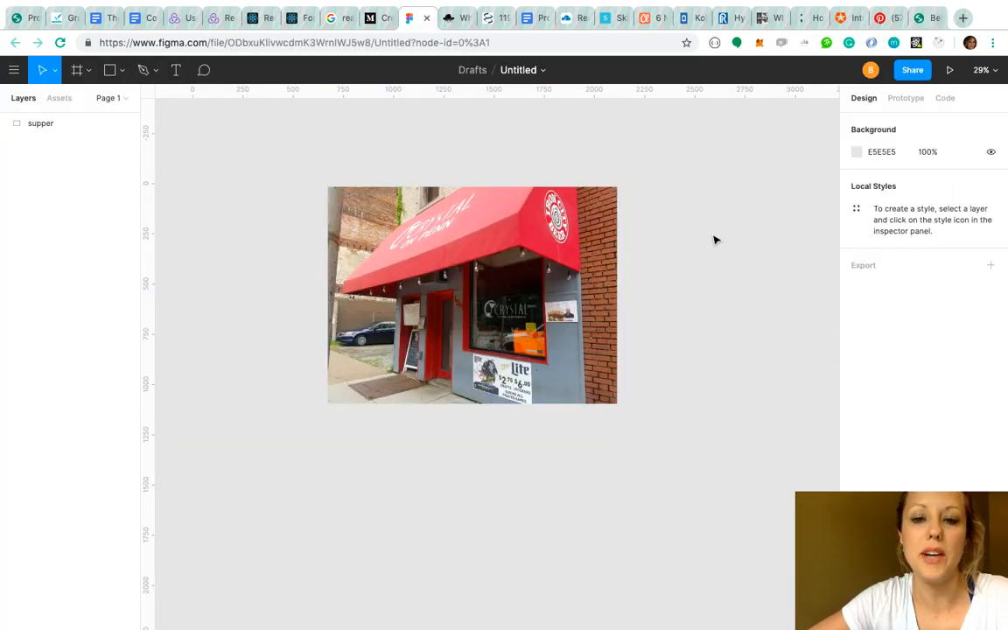
{"action": "left_click", "coordinate": [607, 404]}
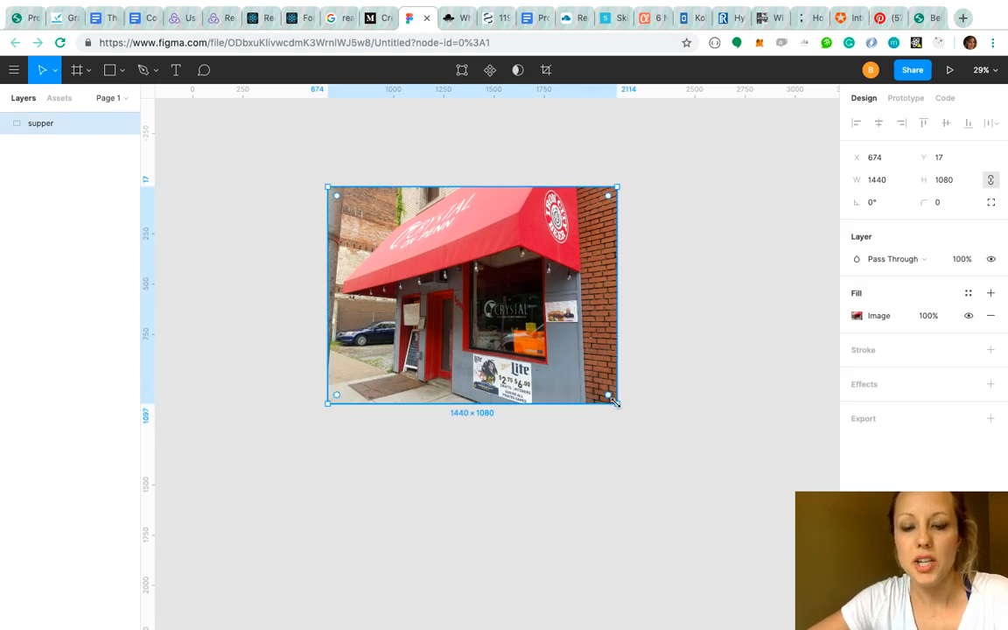
{"action": "left_click_drag", "start_coordinate": [609, 403], "coordinate": [710, 469]}
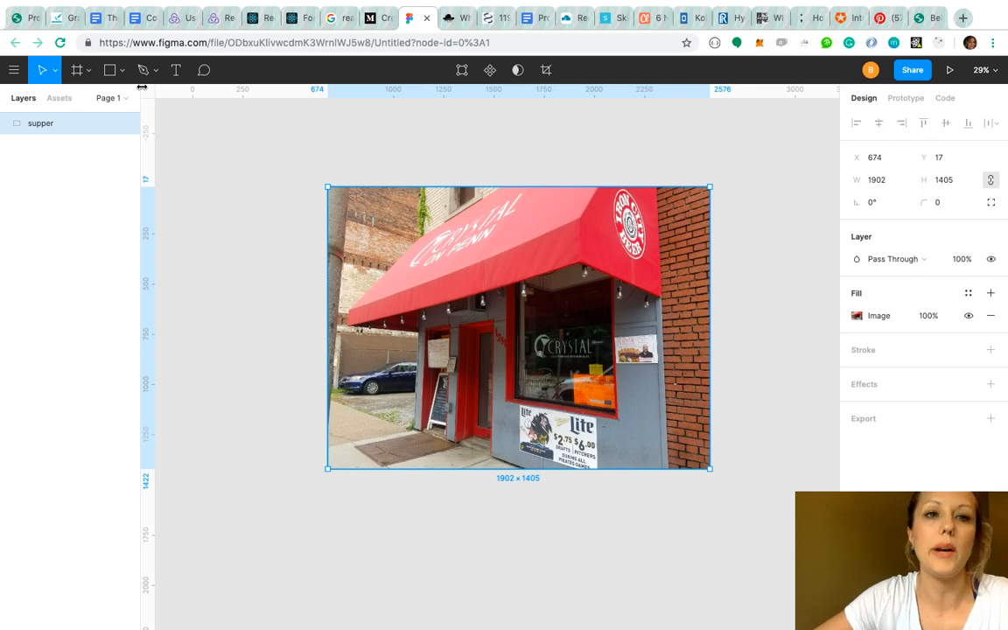
Look at the portfolio site's illustration again, return to the Figma file and deselect the image.
{"action": "left_click", "coordinate": [926, 18]}
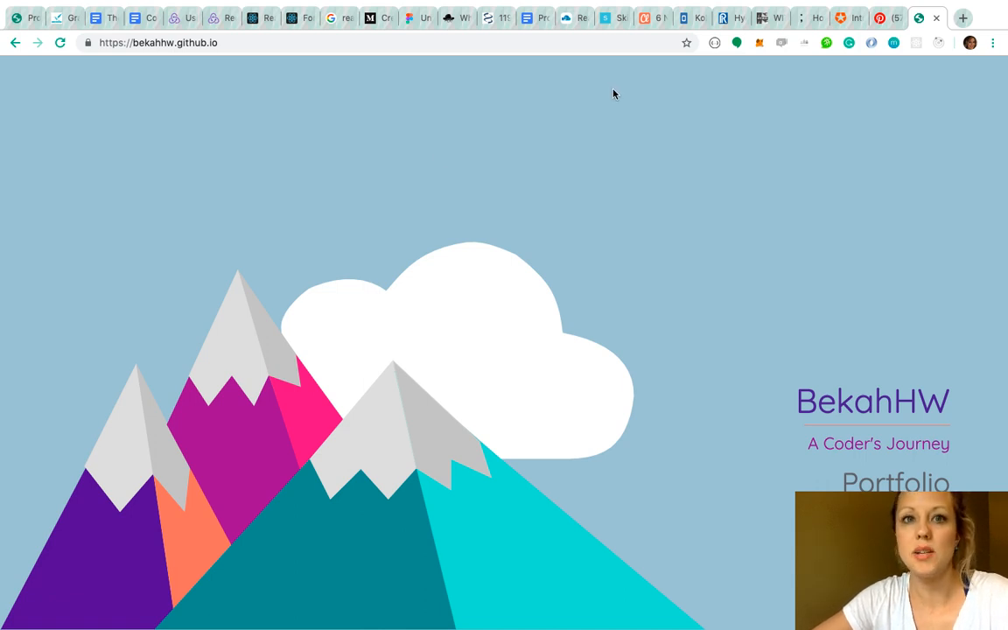
{"action": "left_click", "coordinate": [411, 18]}
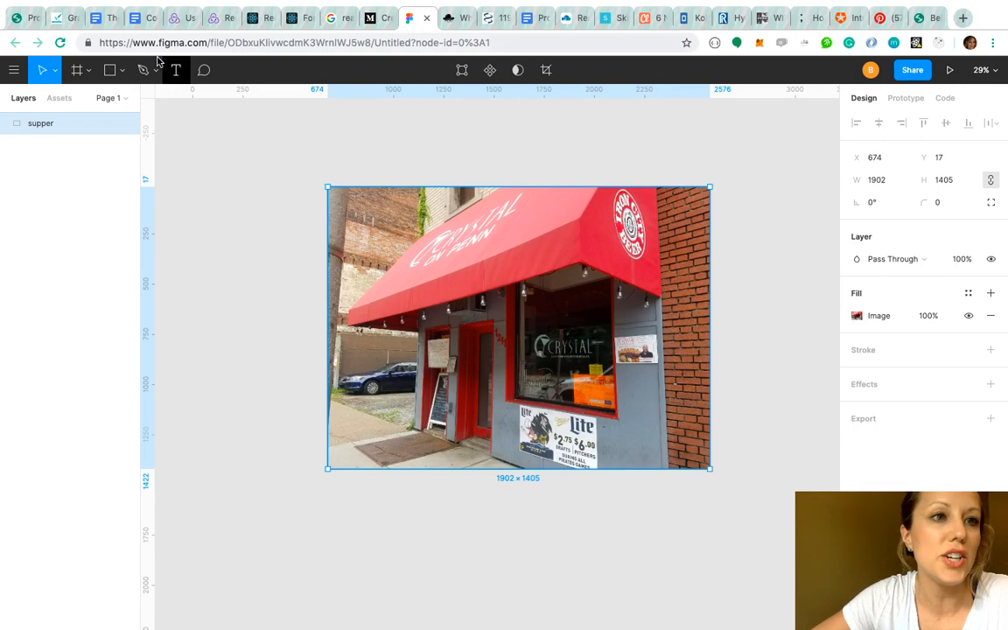
{"action": "left_click", "coordinate": [542, 481]}
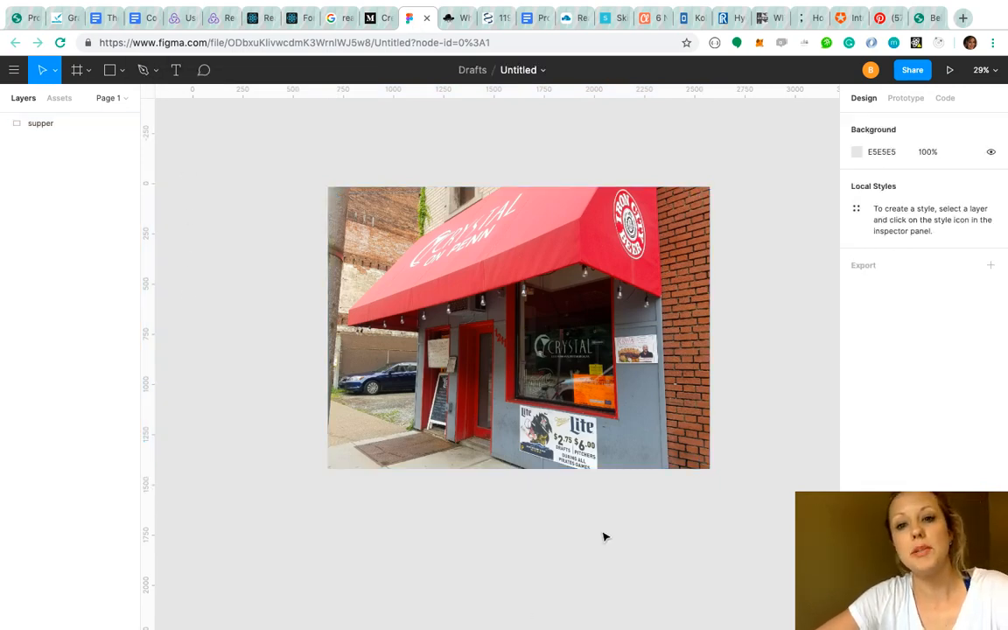
Trace the front valance of the red awning as a closed four-point shape with the Pen tool.
{"action": "left_click", "coordinate": [144, 74]}
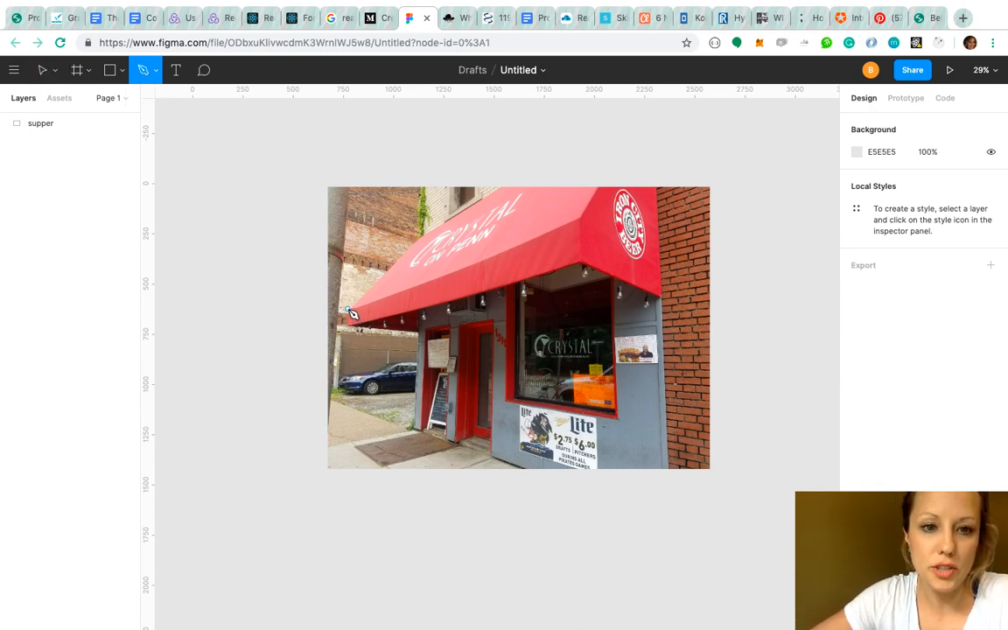
{"action": "left_click", "coordinate": [348, 310]}
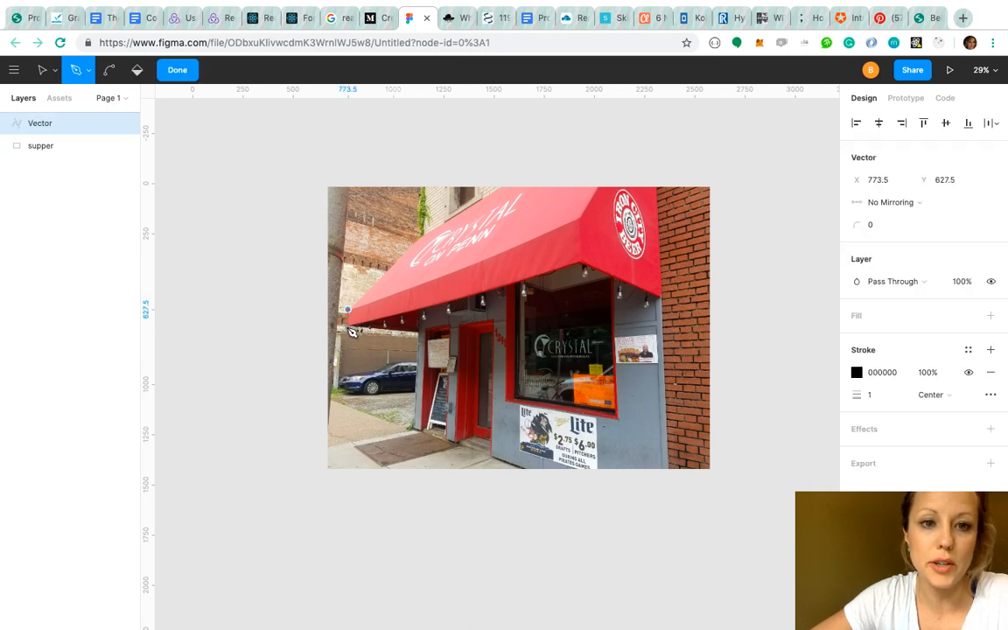
{"action": "left_click", "coordinate": [348, 327]}
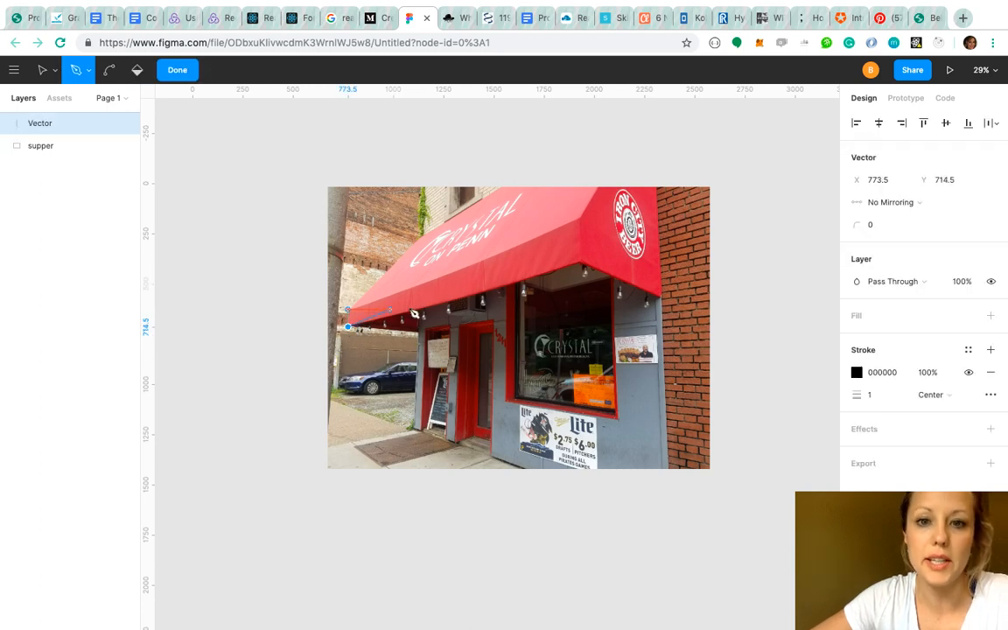
{"action": "left_click", "coordinate": [580, 262]}
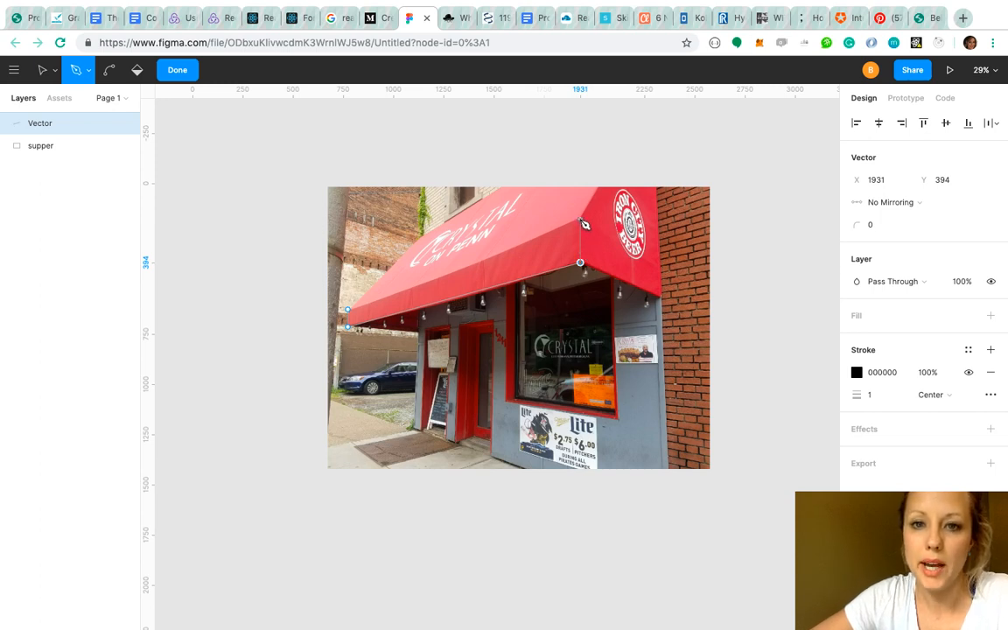
{"action": "left_click", "coordinate": [582, 219]}
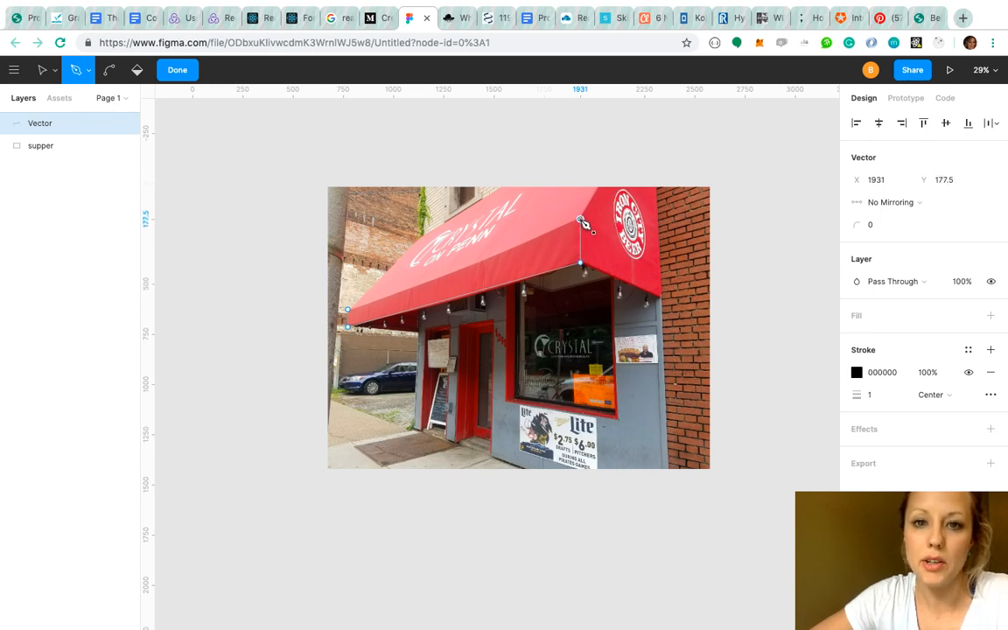
{"action": "left_click", "coordinate": [351, 315]}
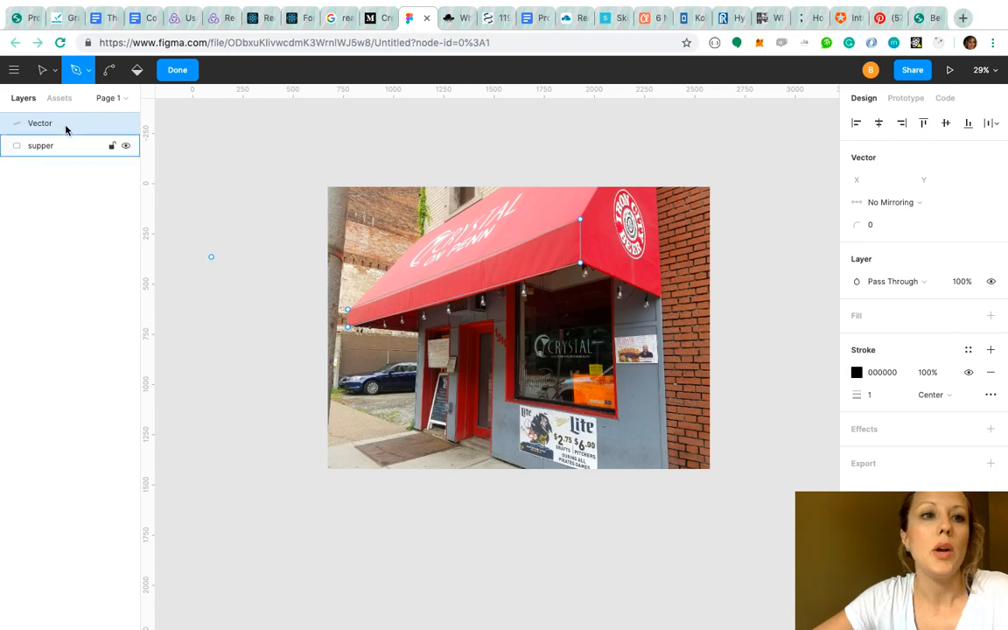
{"action": "left_click", "coordinate": [41, 69]}
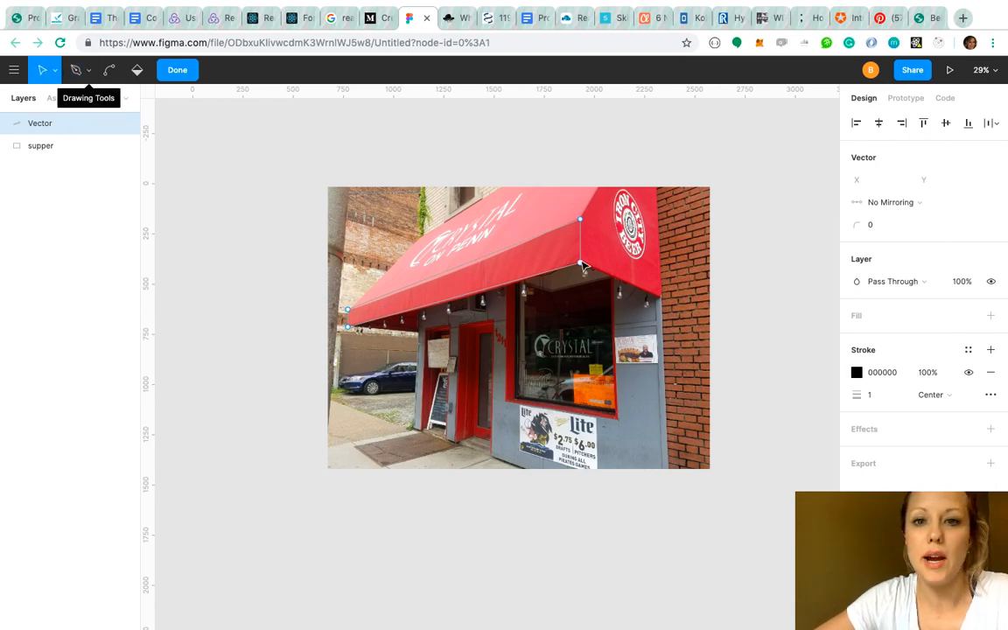
Fill the valance shape with dark grey 262424 and finish editing the vector.
{"action": "left_click", "coordinate": [991, 315]}
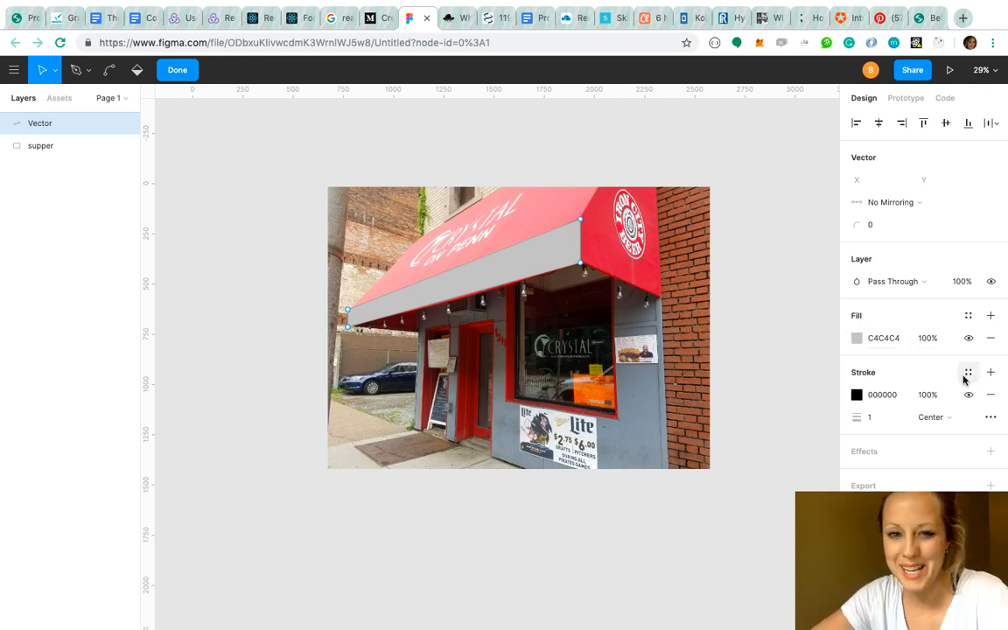
{"action": "left_click", "coordinate": [856, 340]}
{"action": "left_click", "coordinate": [856, 339]}
{"action": "left_click", "coordinate": [856, 340]}
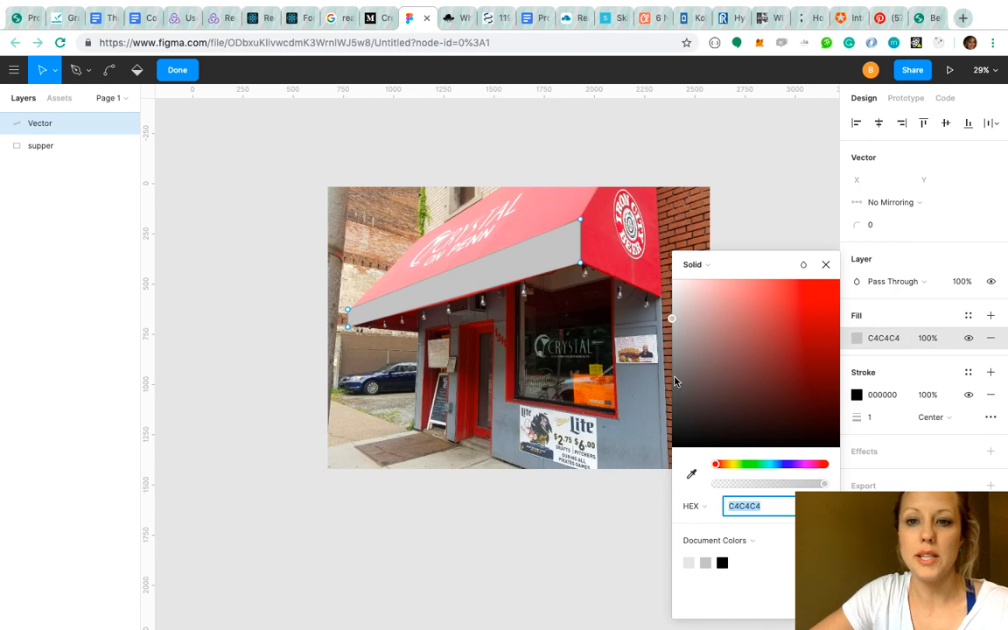
{"action": "left_click_drag", "start_coordinate": [682, 412], "coordinate": [682, 426]}
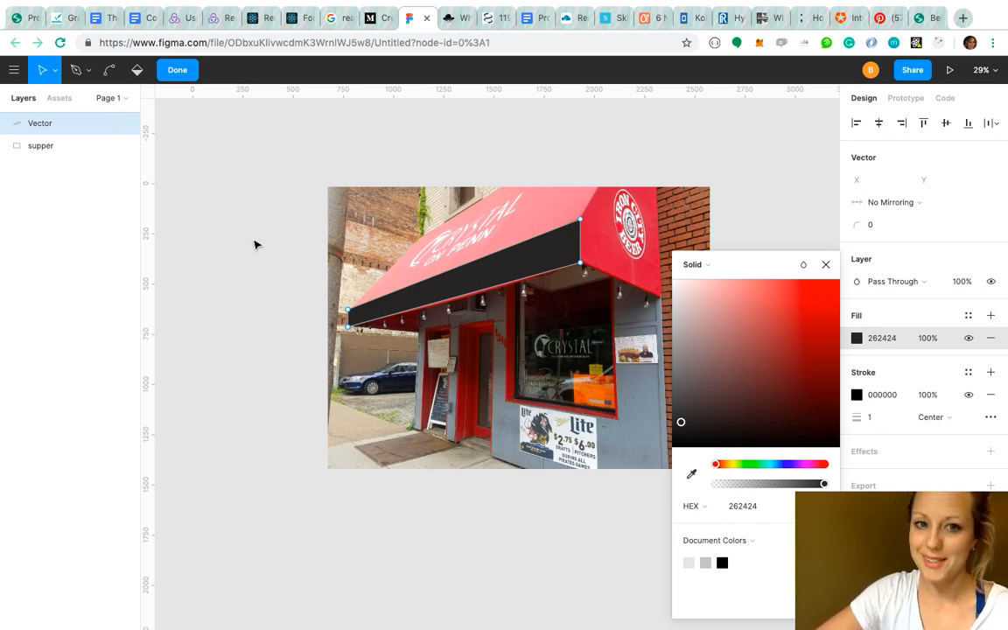
{"action": "left_click", "coordinate": [825, 264]}
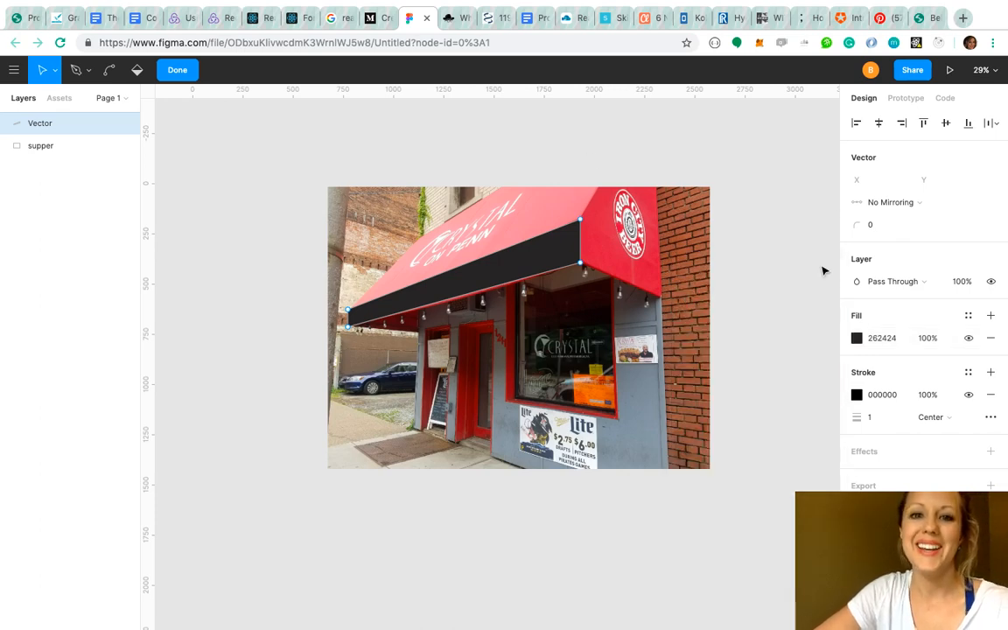
{"action": "key", "text": "Escape"}
{"action": "key", "text": "Escape"}
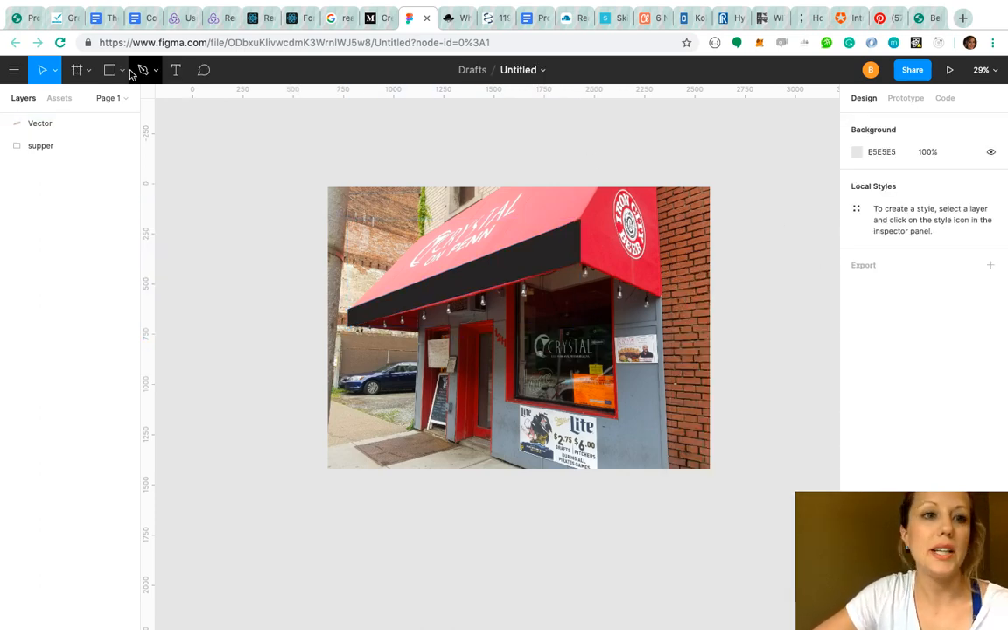
Trace the awning's sloped upper panel above the valance as a closed five-point shape with the Pen tool.
{"action": "left_click", "coordinate": [142, 70]}
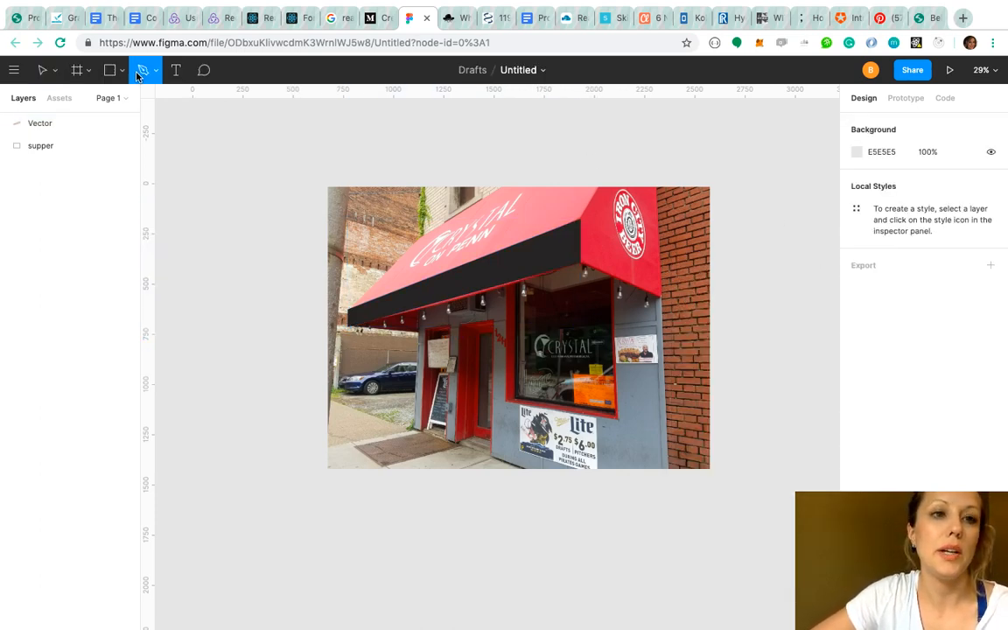
{"action": "left_click", "coordinate": [348, 308]}
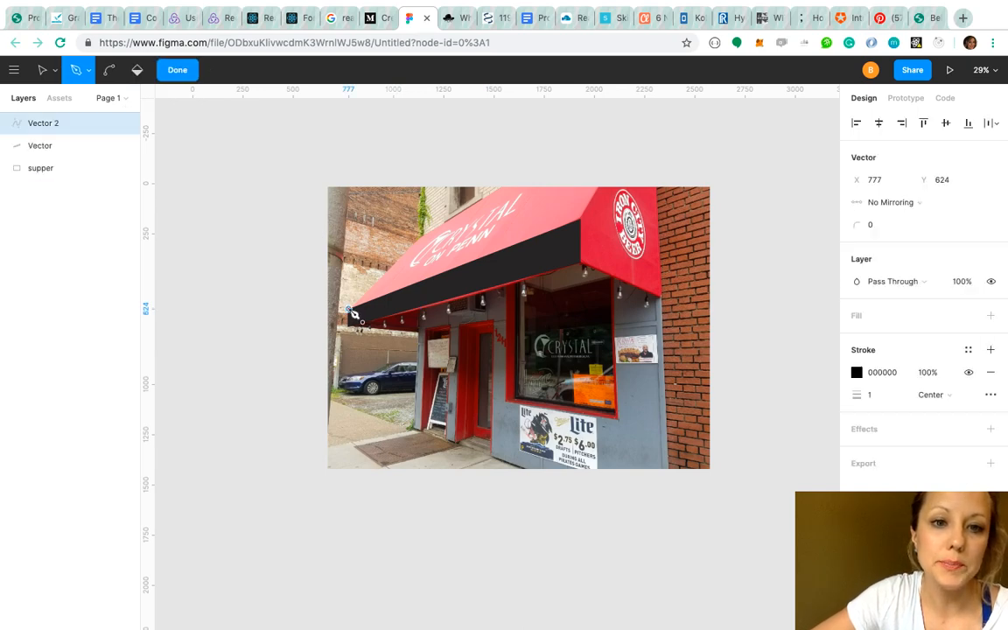
{"action": "left_click", "coordinate": [421, 236]}
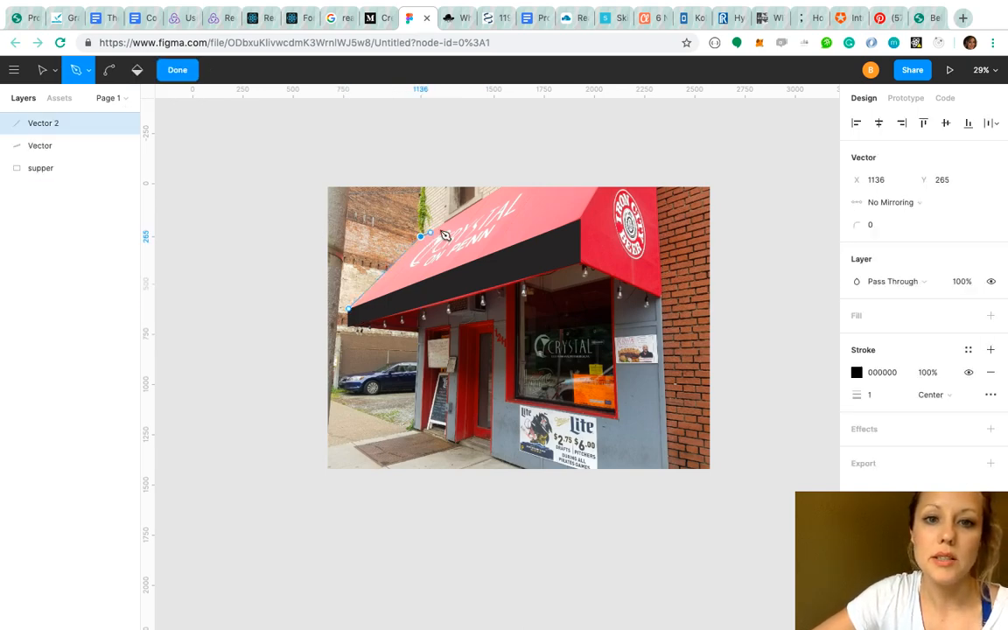
{"action": "left_click", "coordinate": [505, 187]}
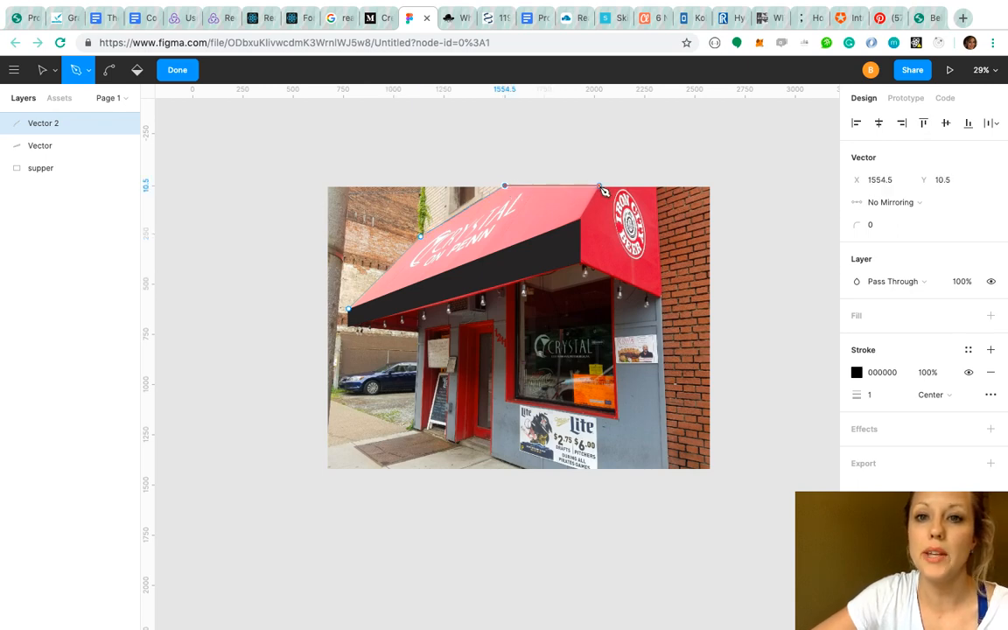
{"action": "left_click", "coordinate": [599, 187]}
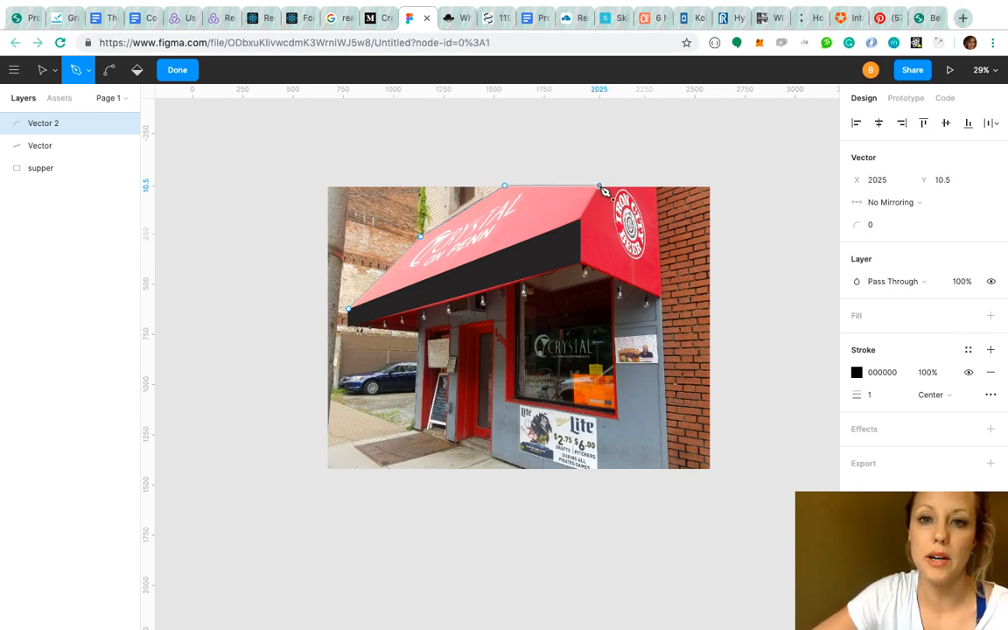
{"action": "left_click", "coordinate": [581, 219]}
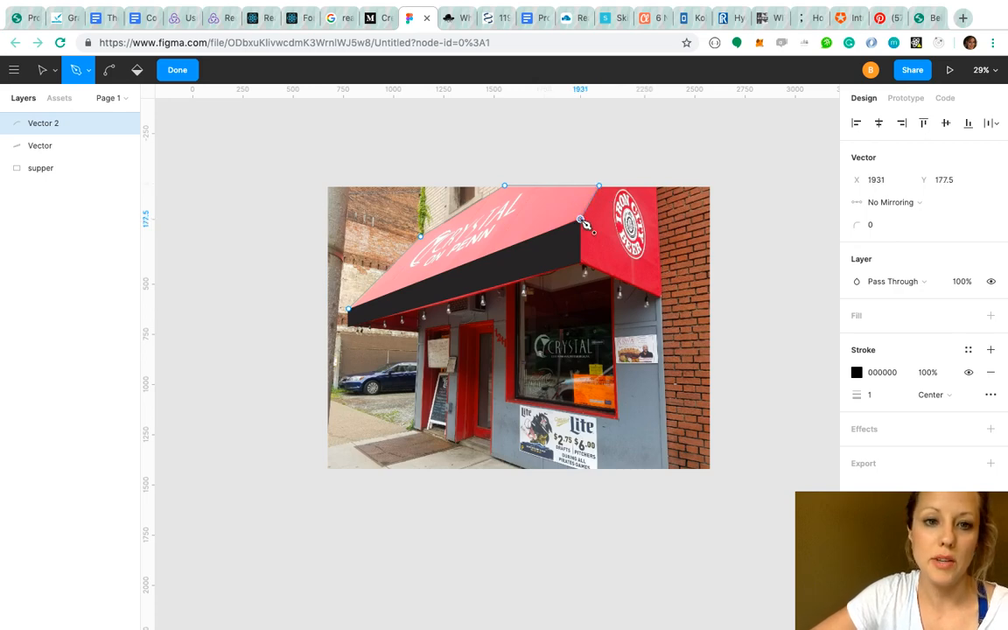
{"action": "left_click", "coordinate": [353, 312]}
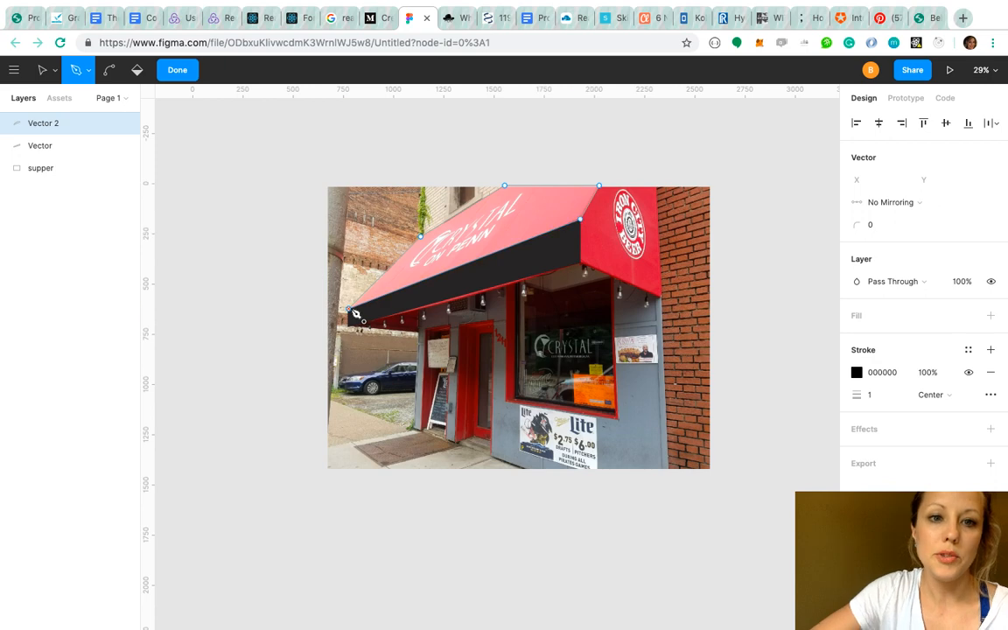
{"action": "scroll", "coordinate": [355, 313], "scroll_direction": "up", "scroll_amount": 5}
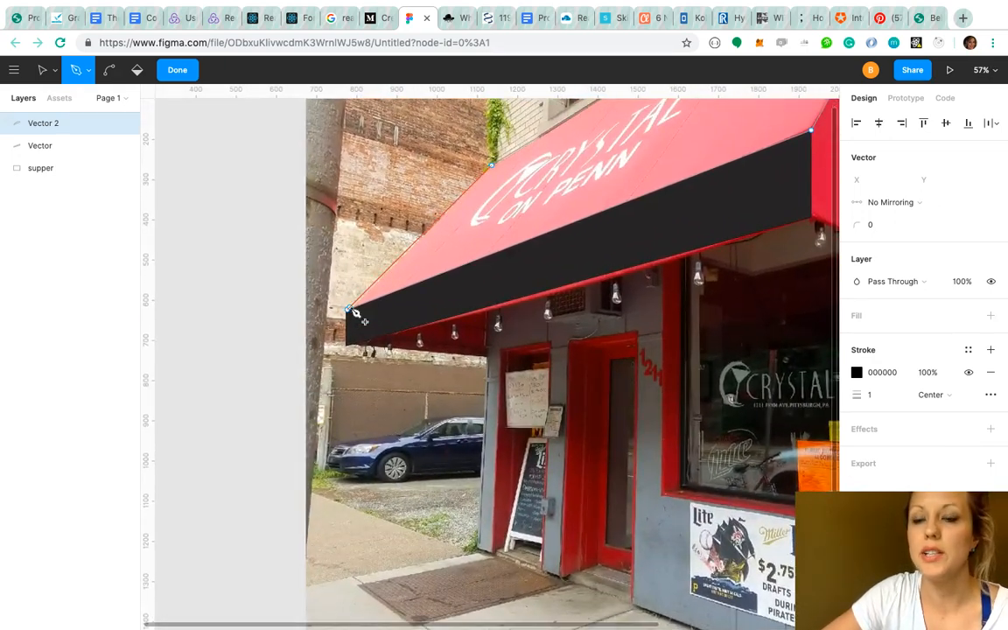
View the whole storefront image, look at the portfolio site's mountain illustration again, and return to the Figma file.
{"action": "scroll", "coordinate": [355, 314], "scroll_direction": "down", "scroll_amount": 5}
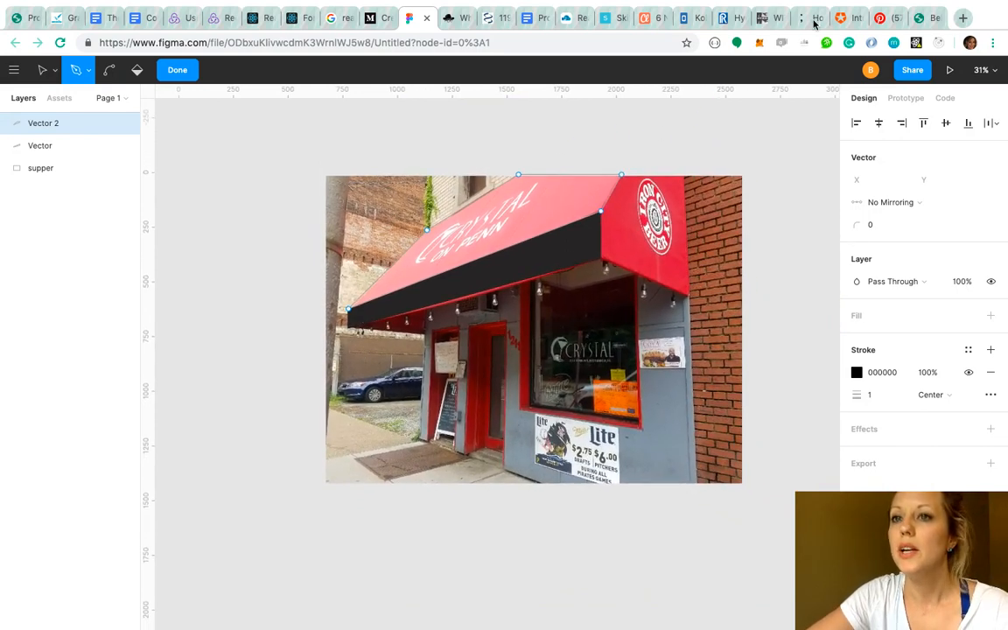
{"action": "left_click", "coordinate": [916, 18]}
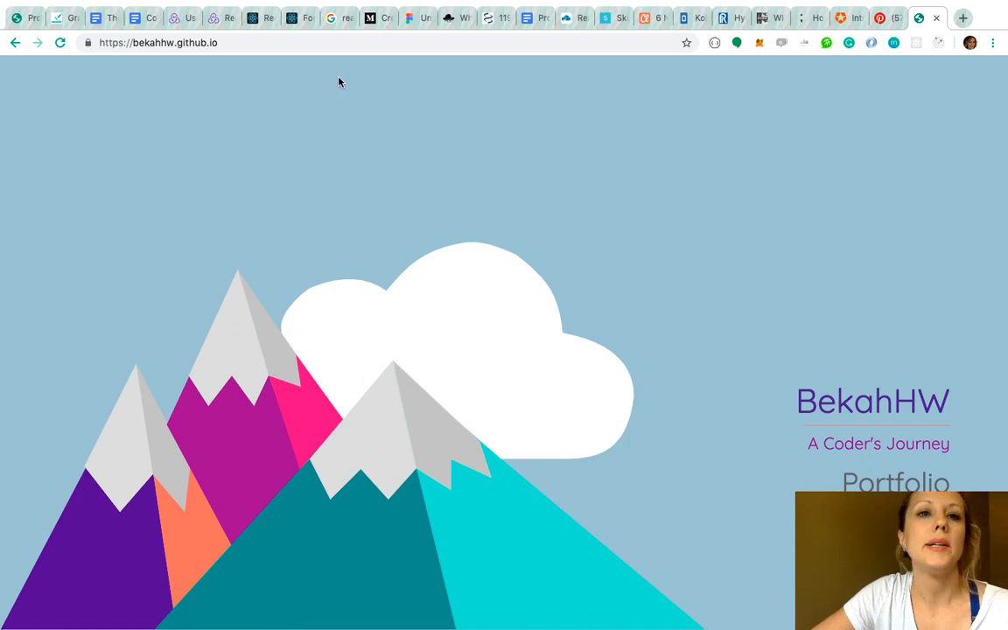
{"action": "left_click", "coordinate": [409, 17]}
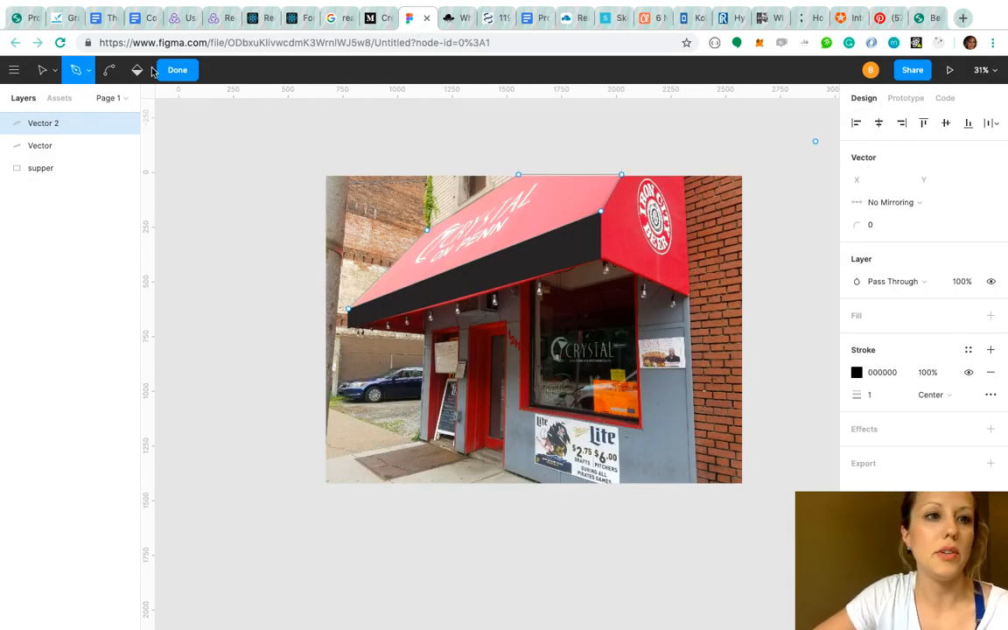
Fill the awning's sloped upper panel with dark grey 454242, finish editing the vector and deselect it.
{"action": "left_click", "coordinate": [41, 70]}
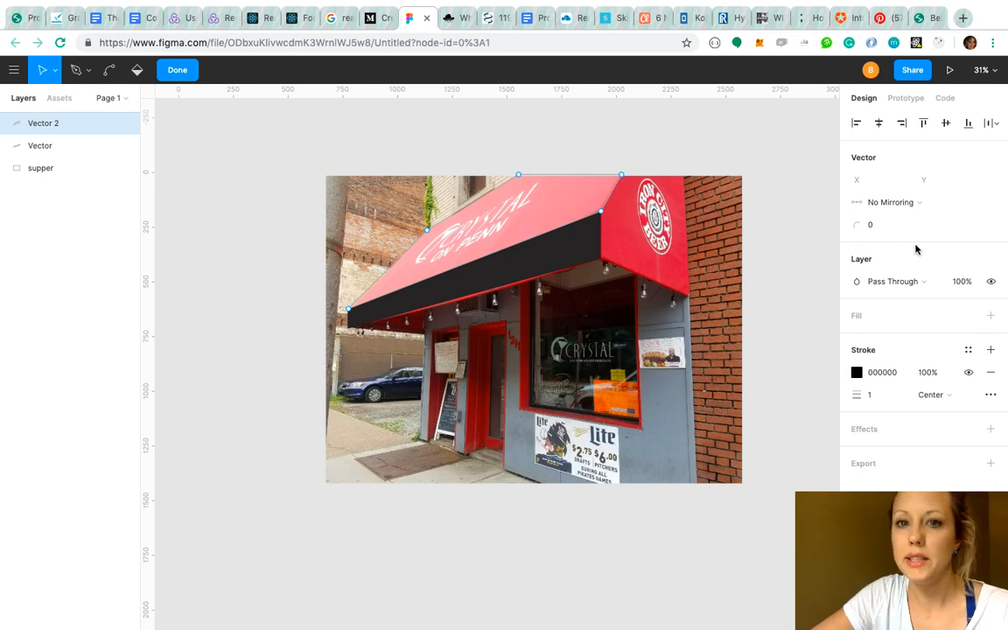
{"action": "left_click", "coordinate": [991, 317]}
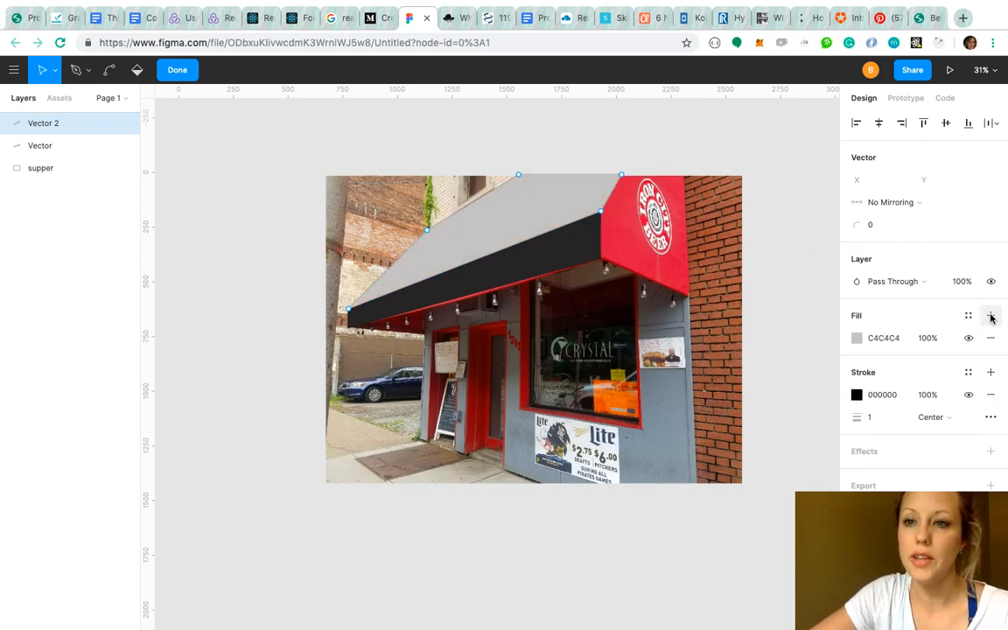
{"action": "left_click", "coordinate": [857, 341]}
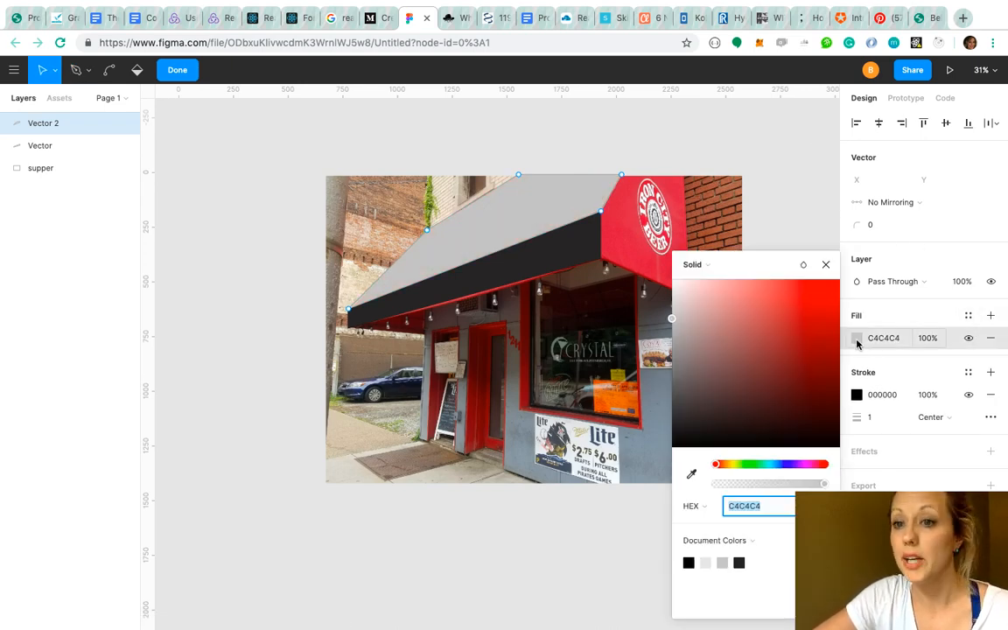
{"action": "left_click", "coordinate": [680, 392]}
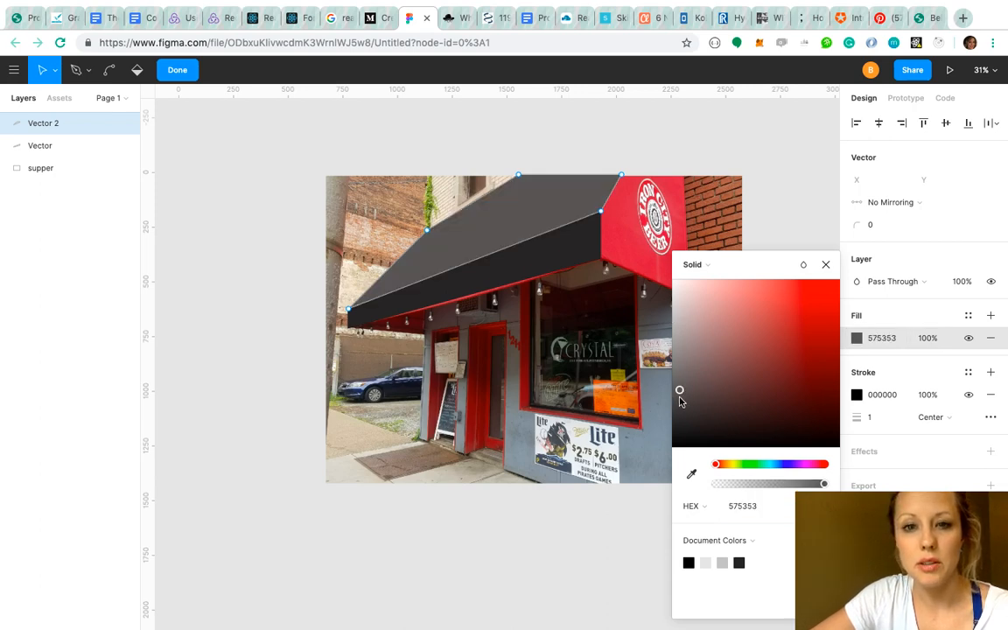
{"action": "left_click_drag", "start_coordinate": [681, 399], "coordinate": [682, 408]}
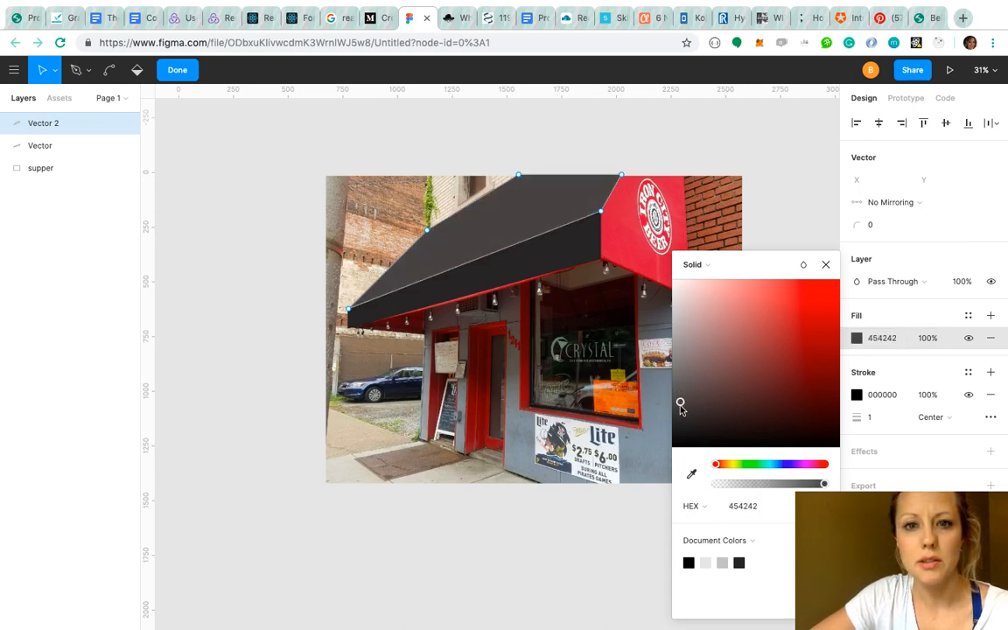
{"action": "left_click", "coordinate": [826, 265]}
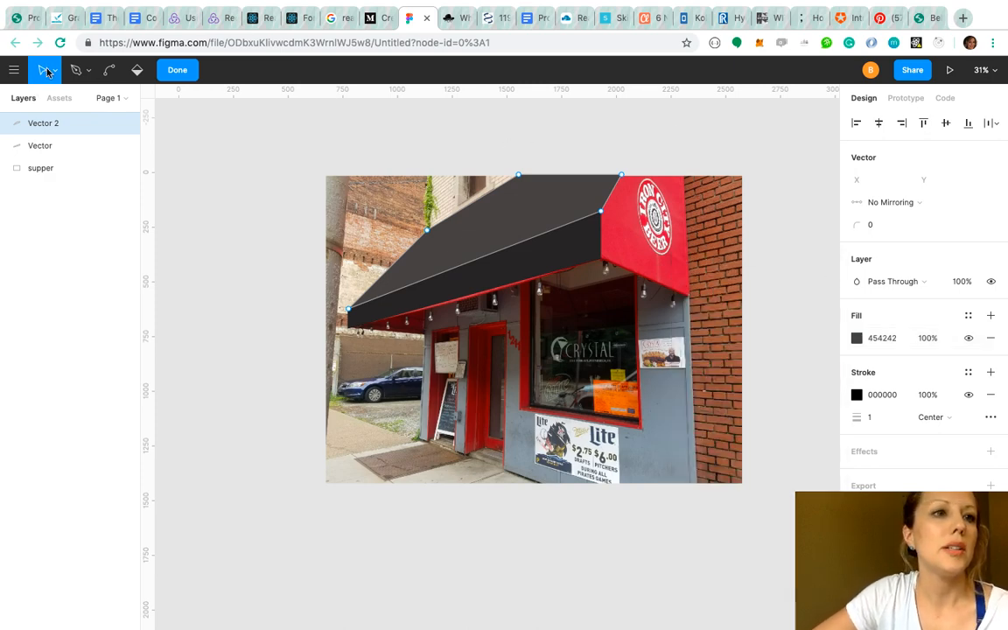
{"action": "key", "text": "Escape"}
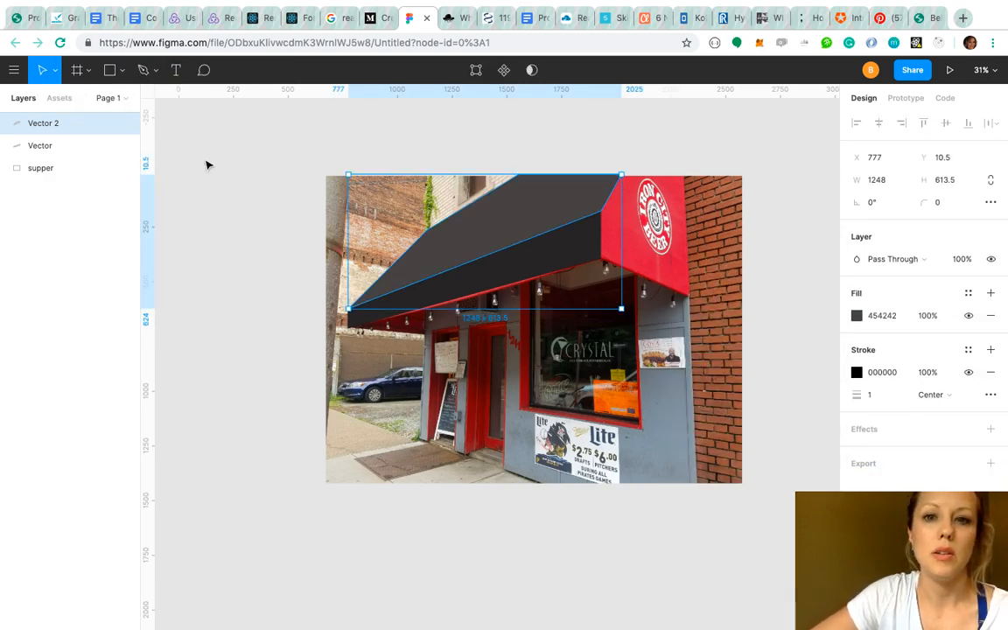
{"action": "left_click", "coordinate": [207, 164]}
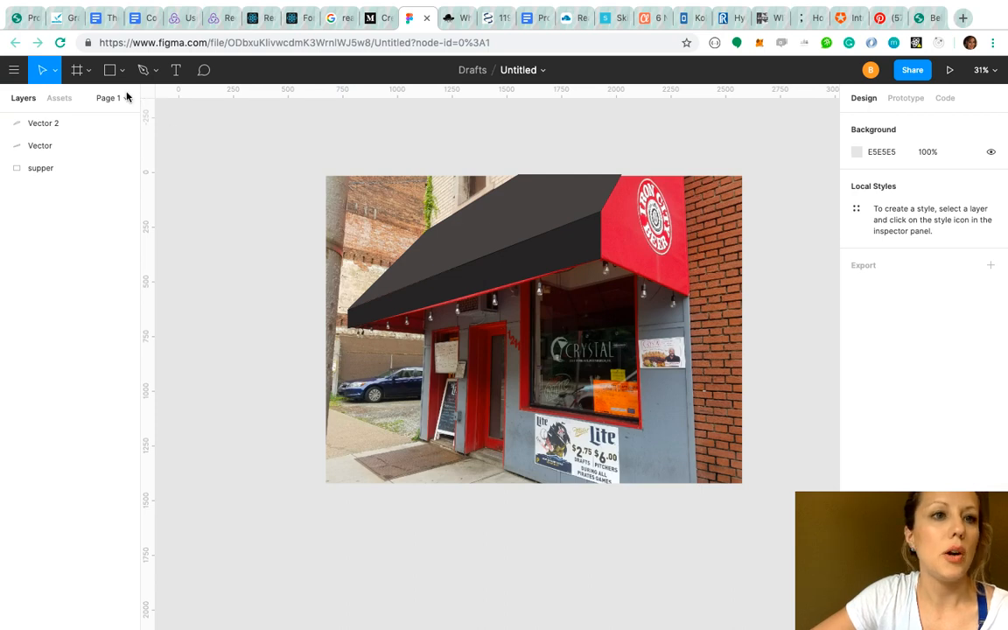
Start a new Pen tool outline for the awning's side panel along the short vertical edge it shares with the valance.
{"action": "left_click", "coordinate": [144, 72]}
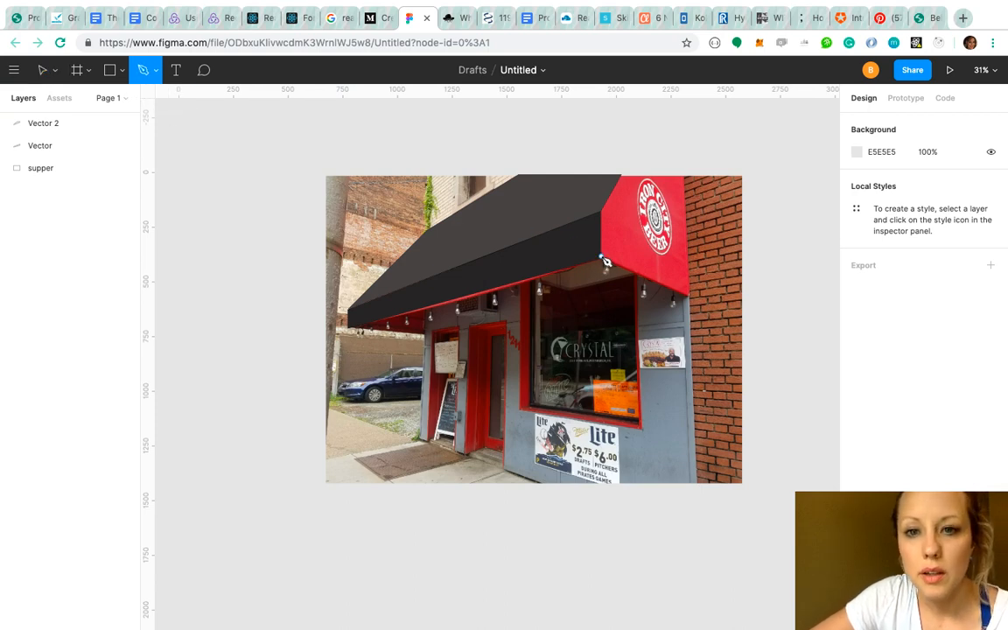
{"action": "left_click", "coordinate": [601, 257]}
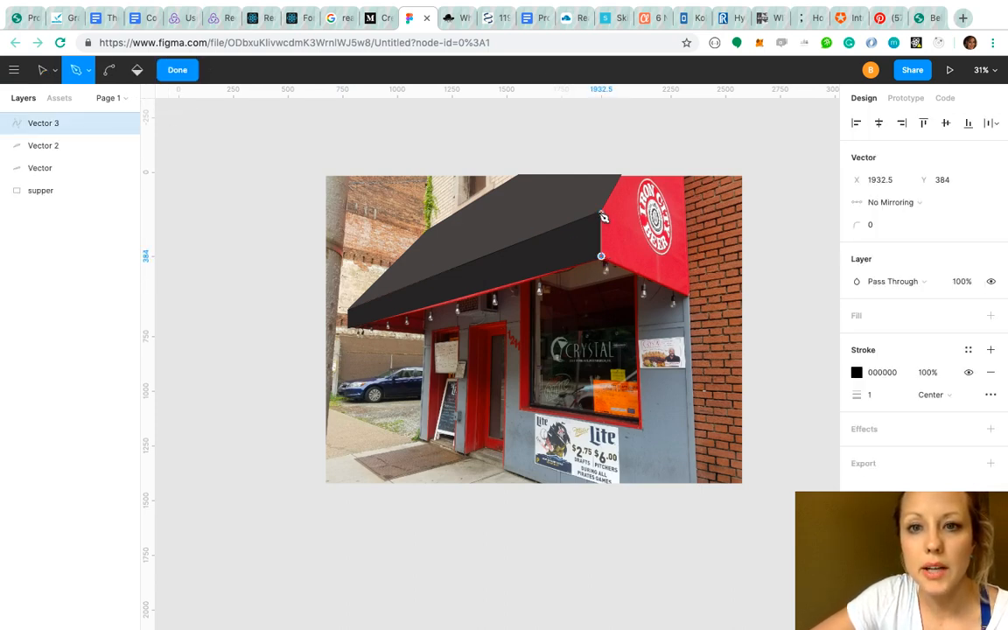
{"action": "left_click", "coordinate": [601, 212]}
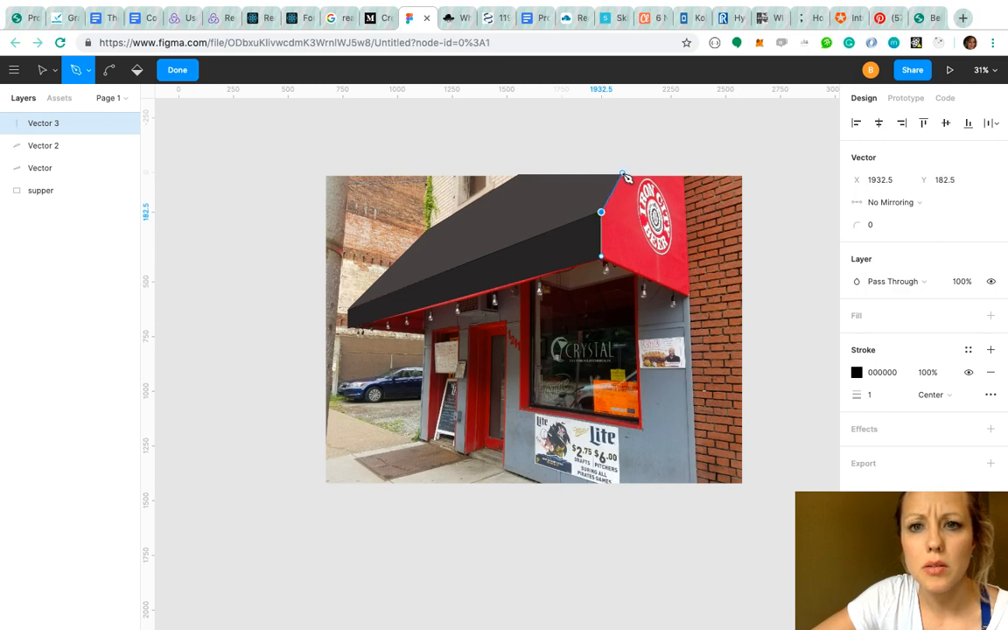
{"action": "left_click", "coordinate": [622, 173]}
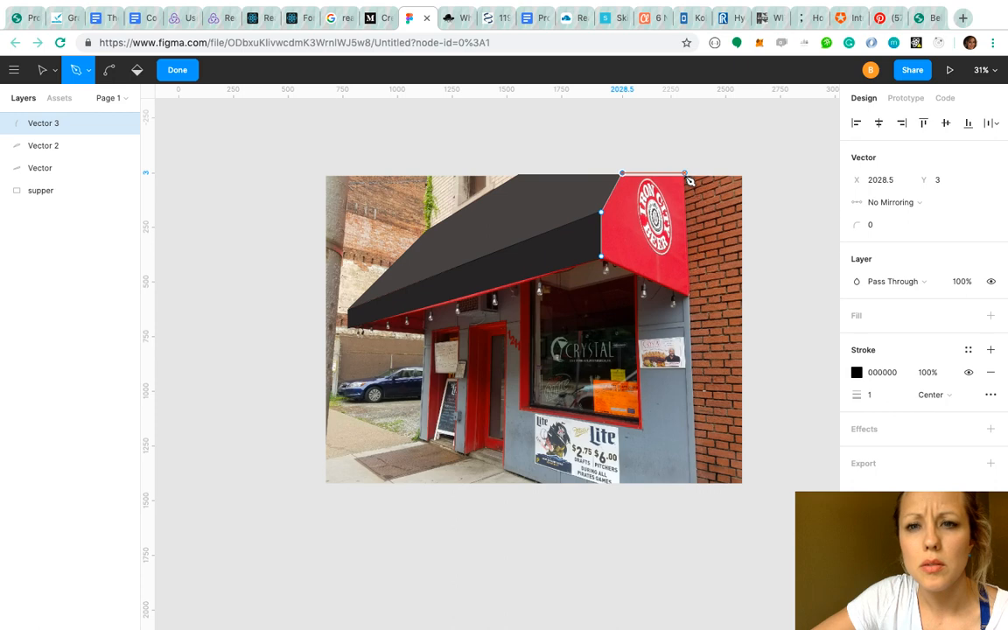
{"action": "left_click", "coordinate": [686, 174]}
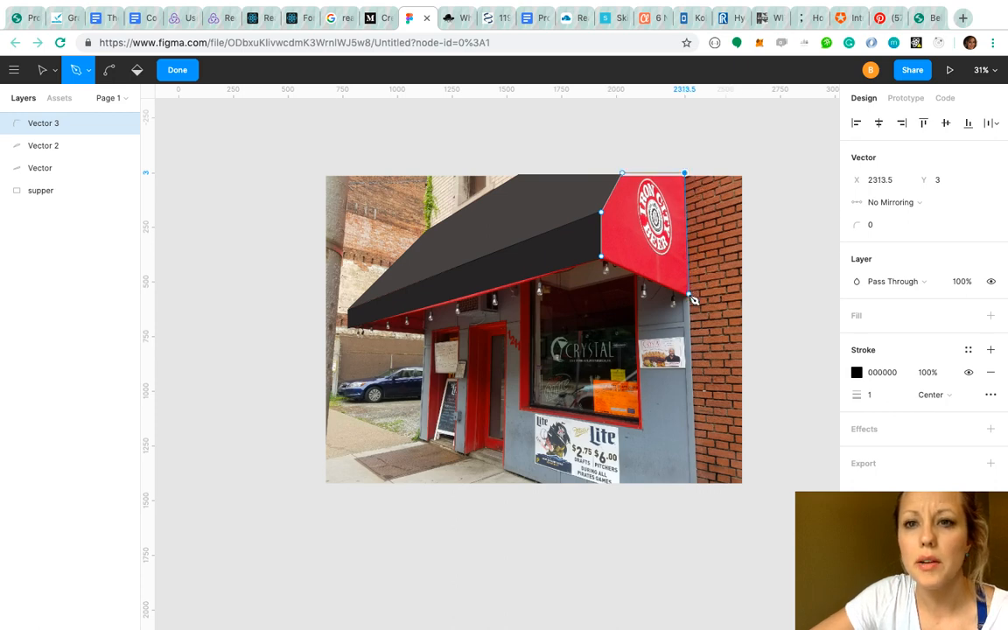
{"action": "key", "text": "super+z"}
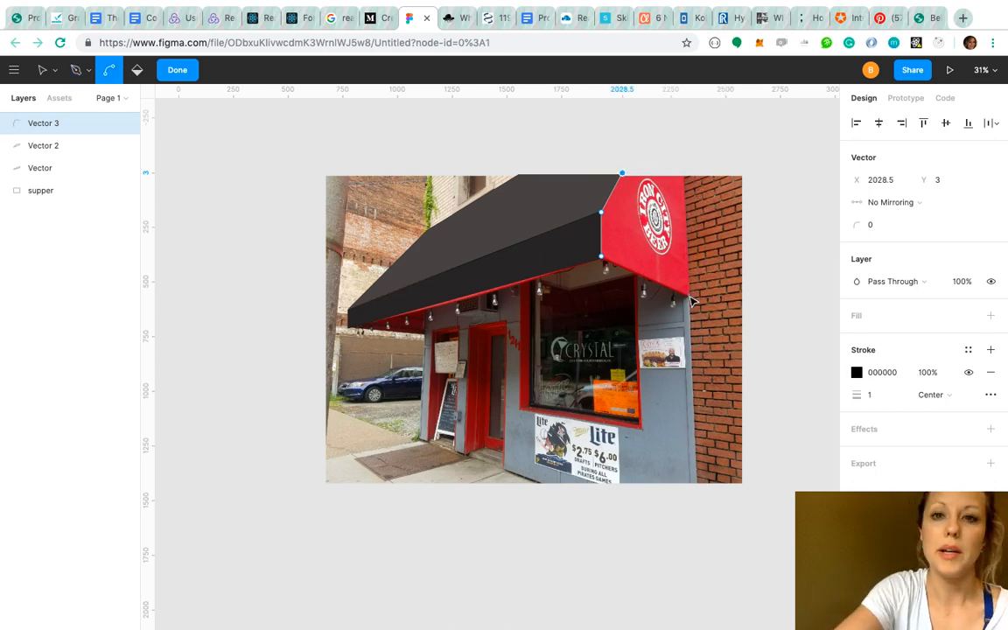
{"action": "key", "text": "super+z"}
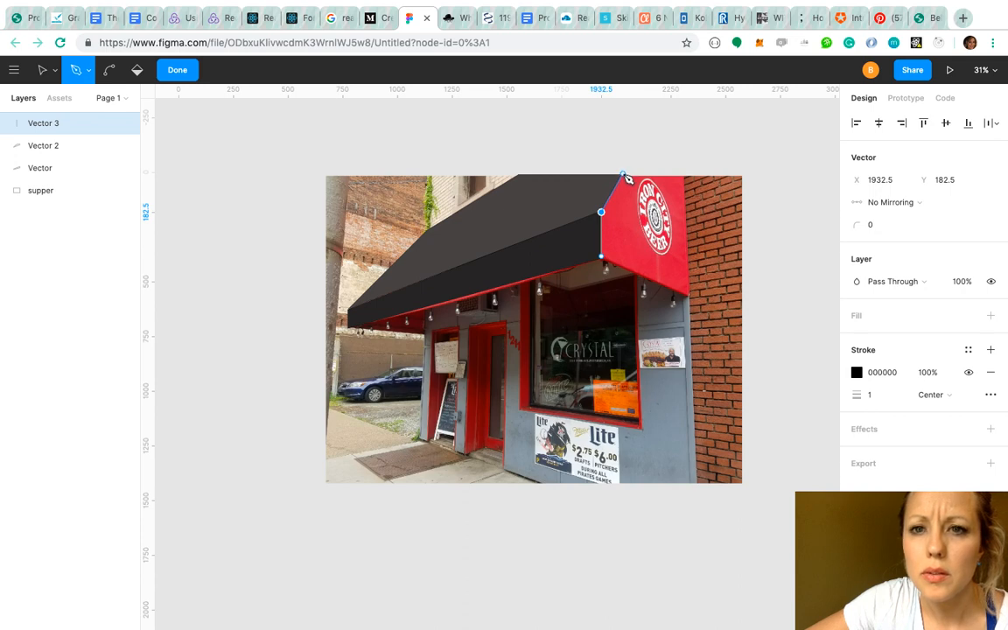
Complete the side panel's outline through its two upper corners and lower outer corner, closing it as a five-point shape.
{"action": "left_click", "coordinate": [623, 174]}
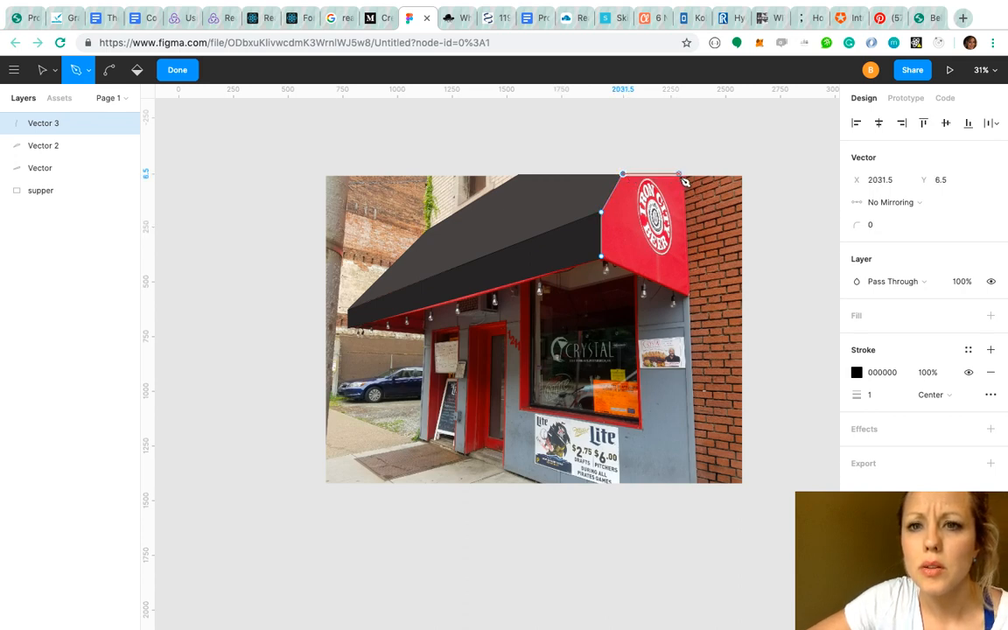
{"action": "left_click", "coordinate": [684, 175]}
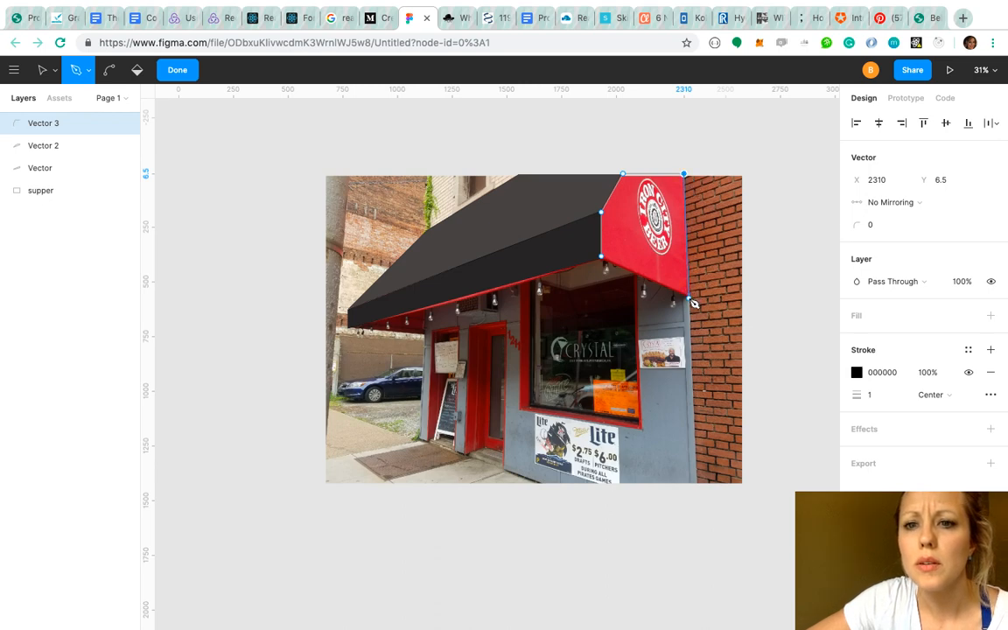
{"action": "left_click", "coordinate": [688, 298]}
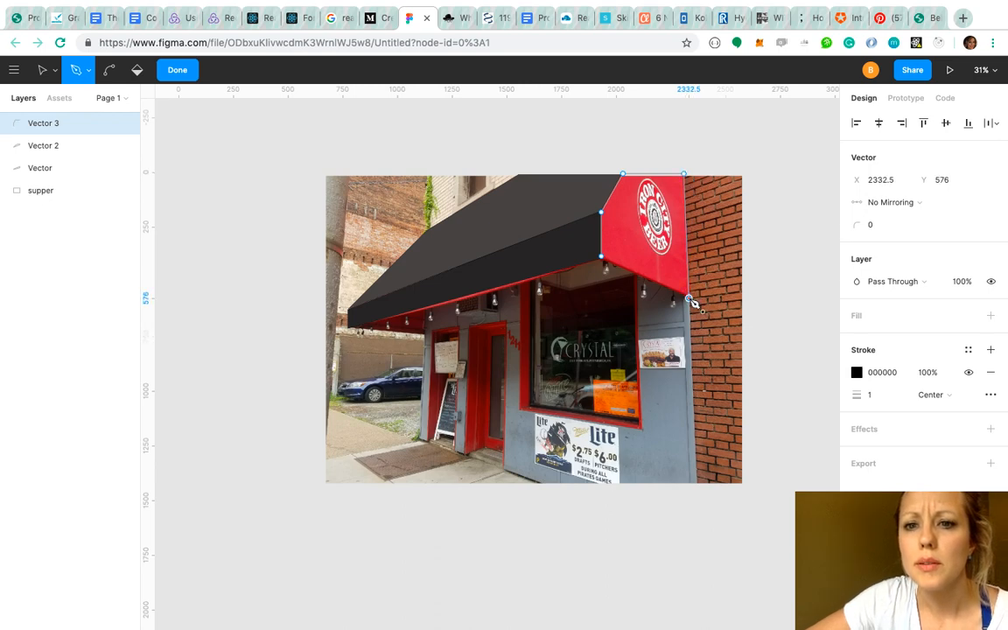
{"action": "left_click", "coordinate": [604, 260]}
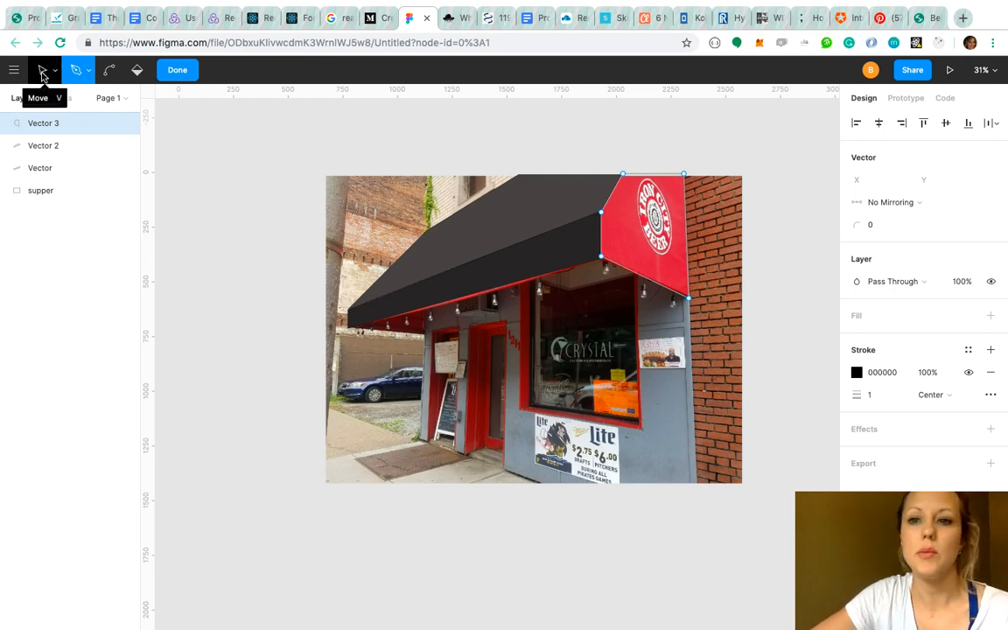
Fill the awning's side panel with near-black 090000 and leave the Pen tool.
{"action": "left_click", "coordinate": [991, 317]}
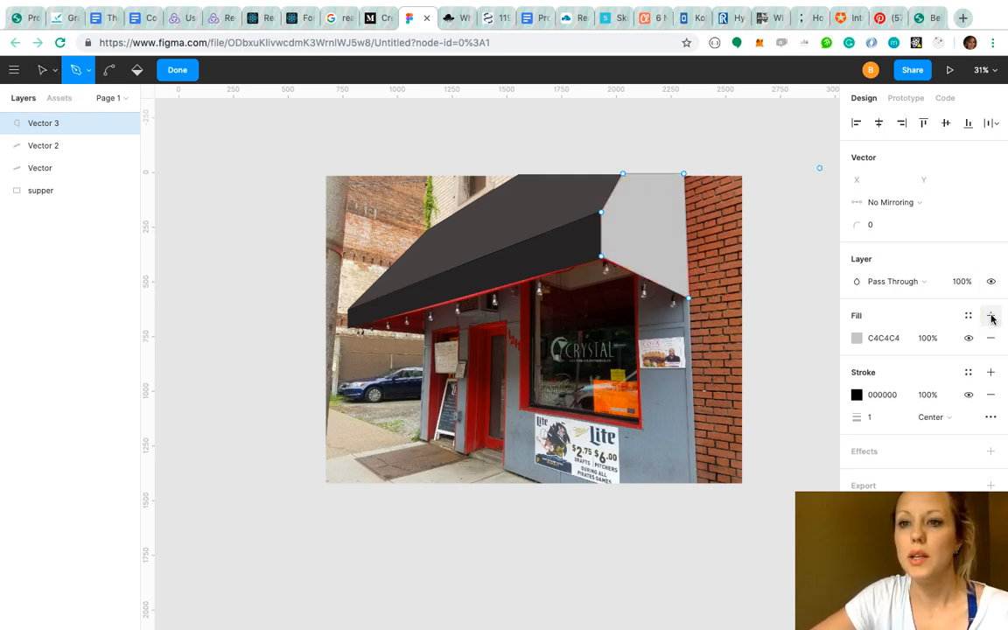
{"action": "left_click", "coordinate": [857, 338]}
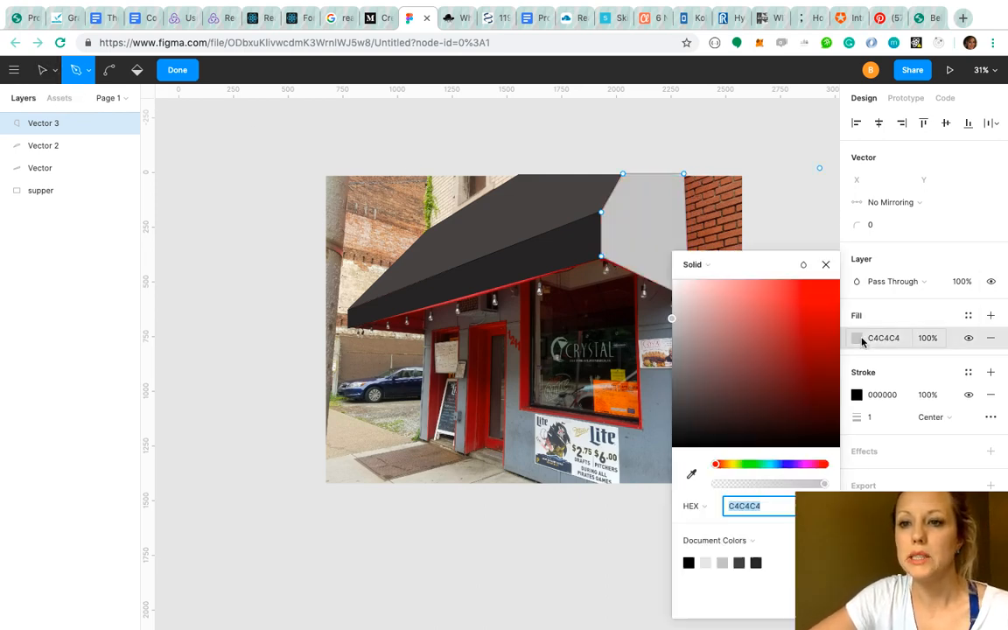
{"action": "left_click", "coordinate": [836, 445]}
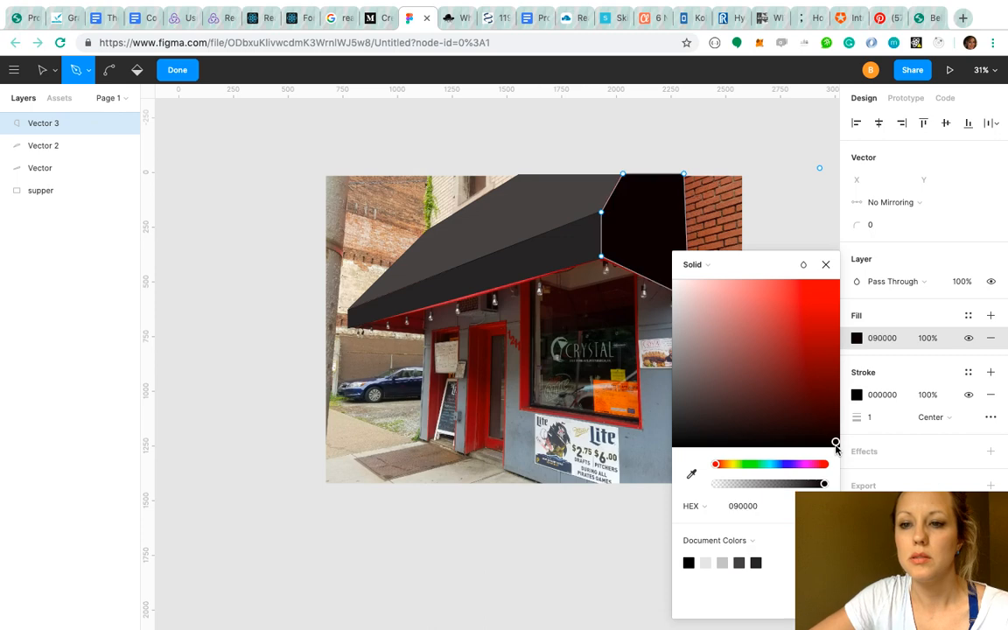
{"action": "left_click", "coordinate": [858, 397]}
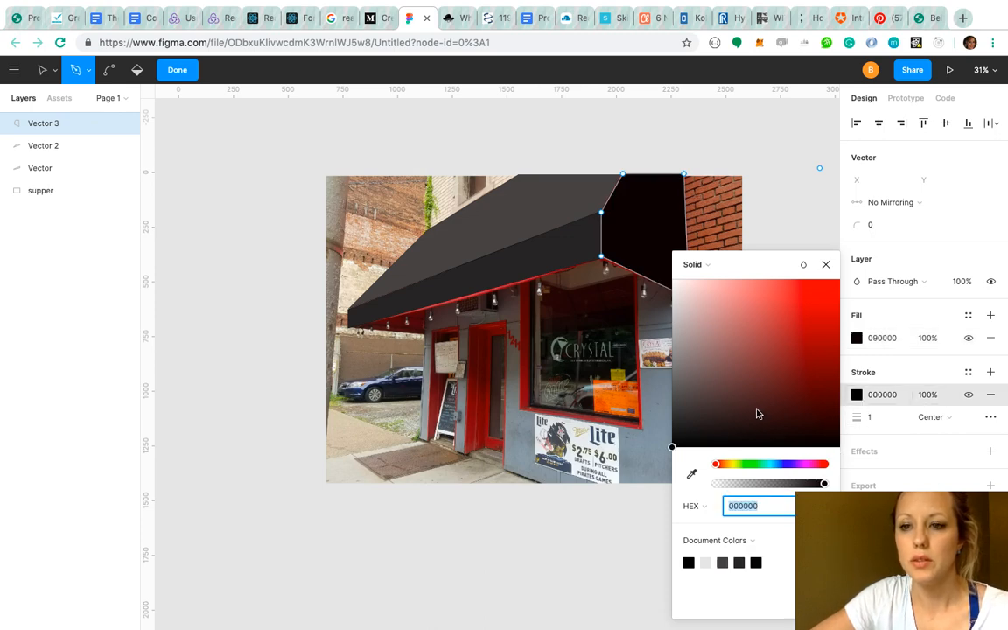
{"action": "left_click", "coordinate": [826, 265]}
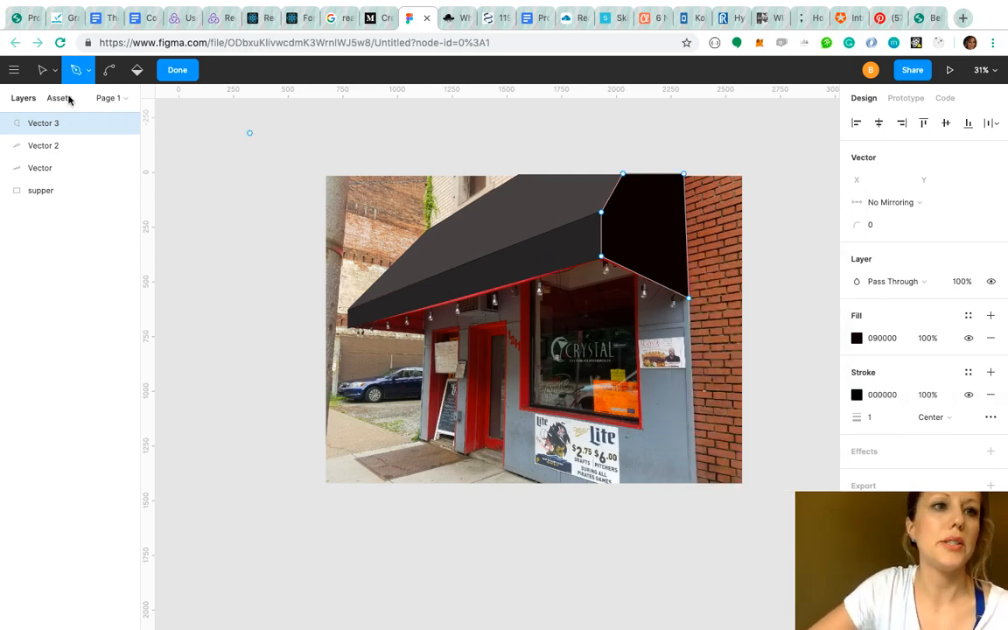
{"action": "left_click", "coordinate": [42, 69]}
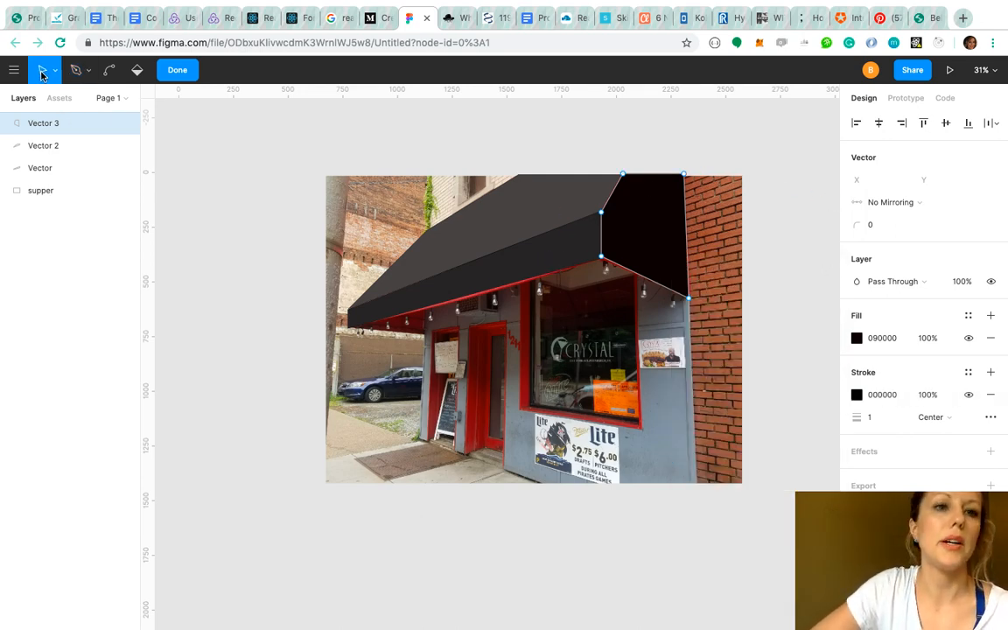
Darken the front valance shape's fill to 1D1B1B.
{"action": "left_click", "coordinate": [525, 261]}
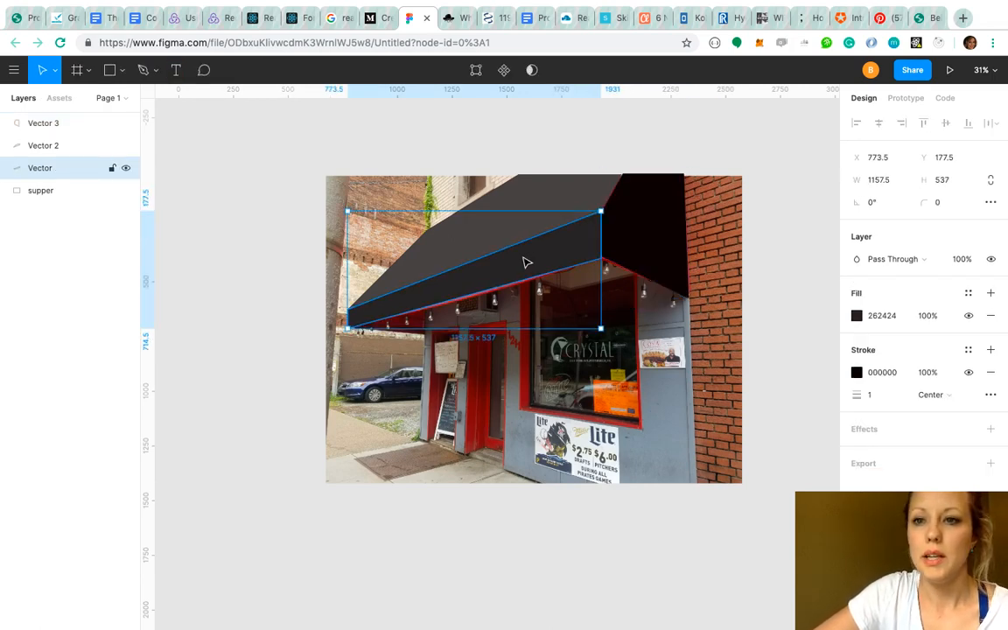
{"action": "left_click", "coordinate": [881, 317]}
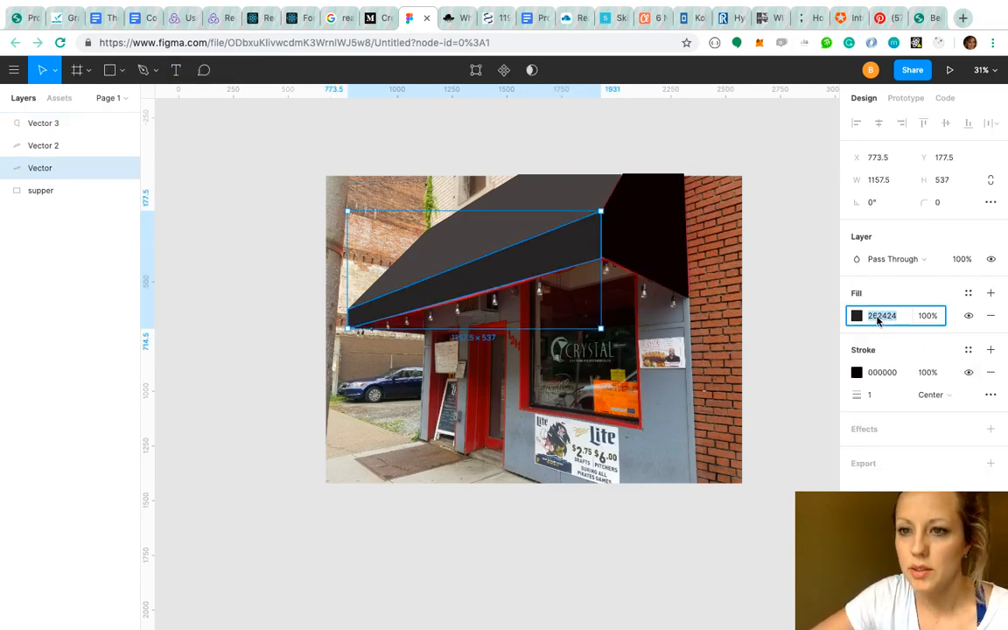
{"action": "left_click", "coordinate": [858, 316]}
{"action": "left_click", "coordinate": [860, 316]}
{"action": "left_click", "coordinate": [860, 316]}
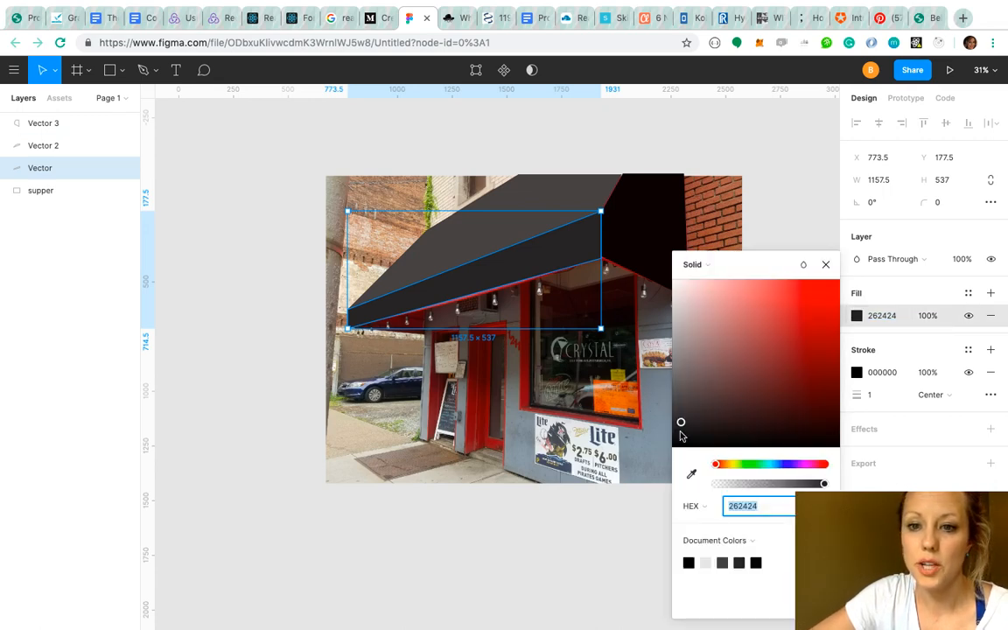
{"action": "left_click", "coordinate": [681, 432]}
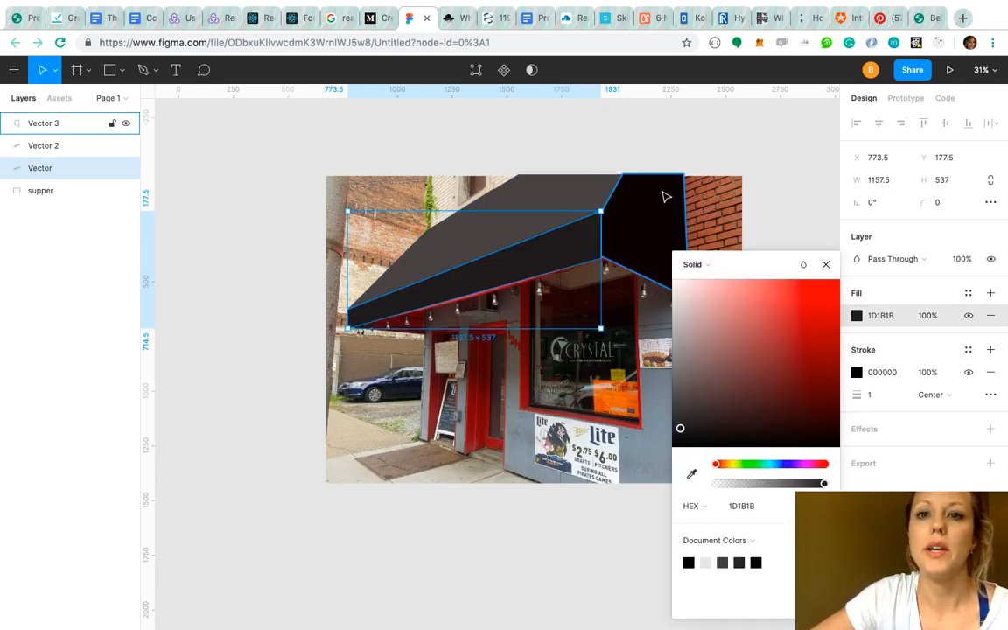
Darken the fill of the awning's sloped upper panel to 2E2C2C.
{"action": "left_click", "coordinate": [513, 196]}
{"action": "double_click", "coordinate": [513, 196]}
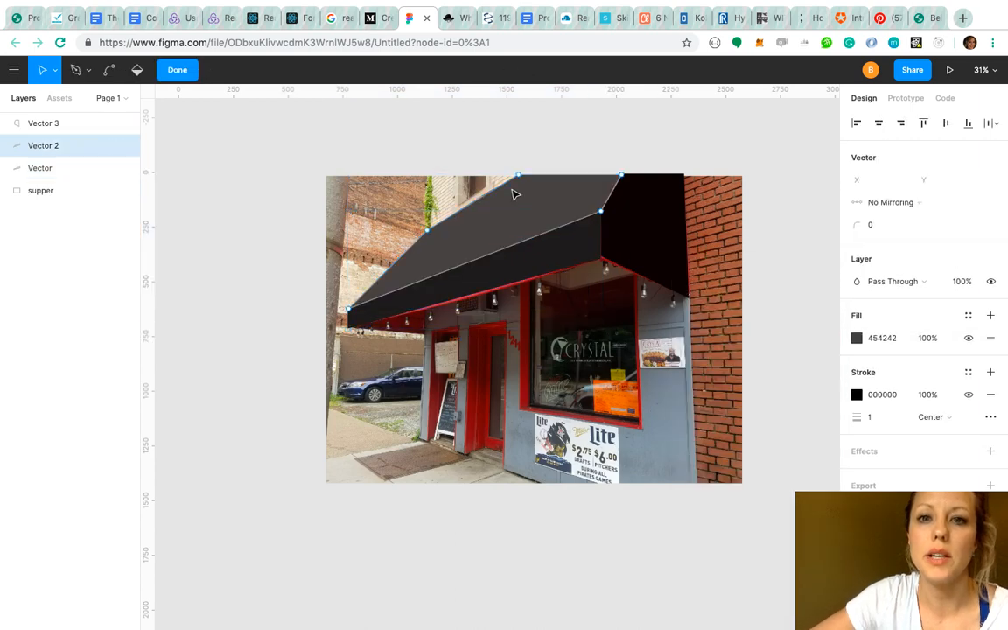
{"action": "left_click", "coordinate": [858, 339]}
{"action": "left_click", "coordinate": [679, 420]}
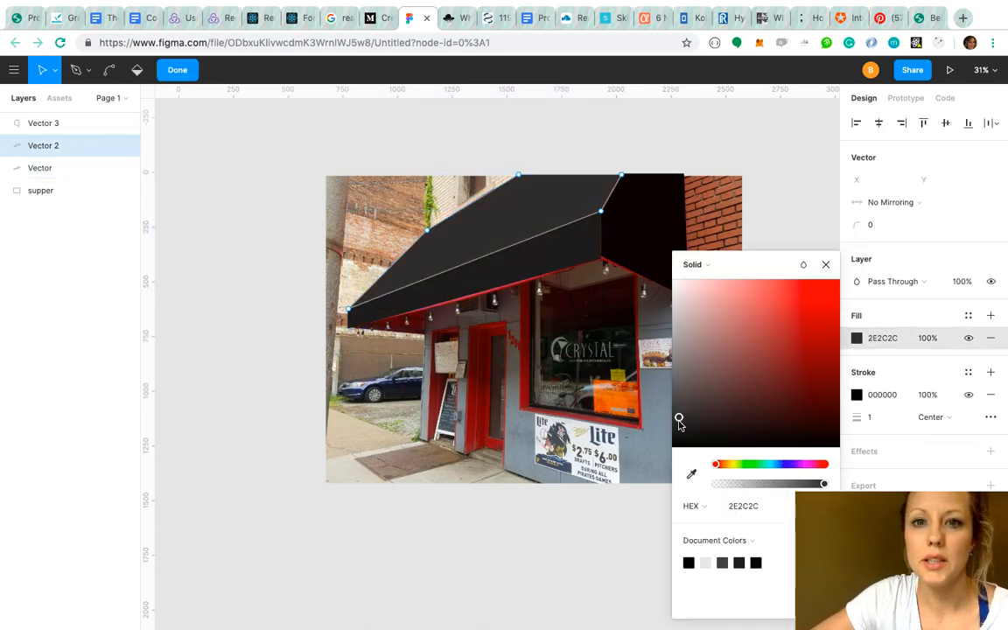
{"action": "left_click", "coordinate": [825, 265]}
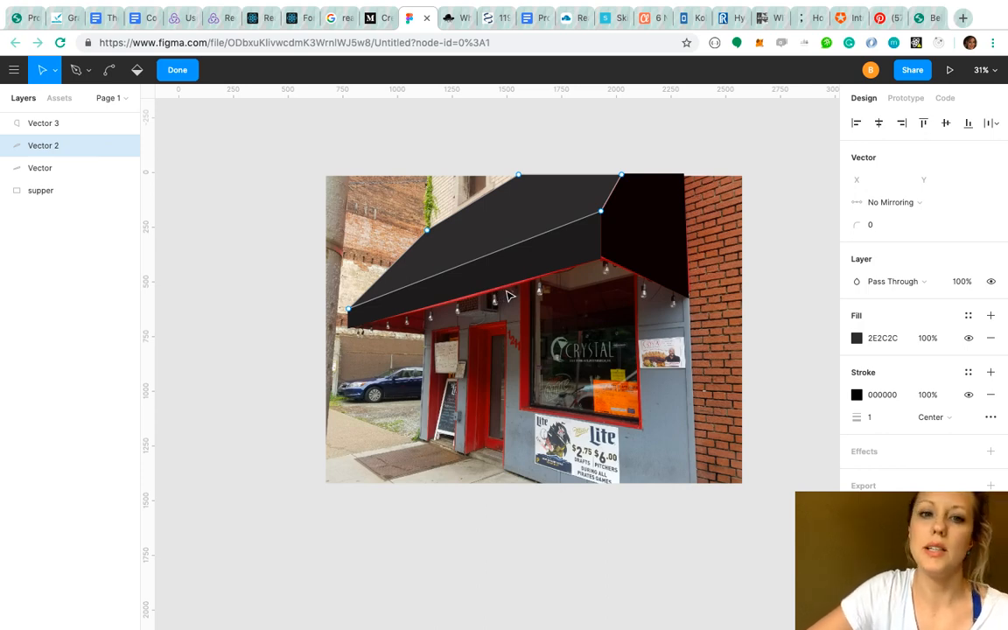
Leave the upper panel's vector editing and trace the awning's underside at its far end as a closed triangle with the Pen tool.
{"action": "left_click", "coordinate": [77, 71]}
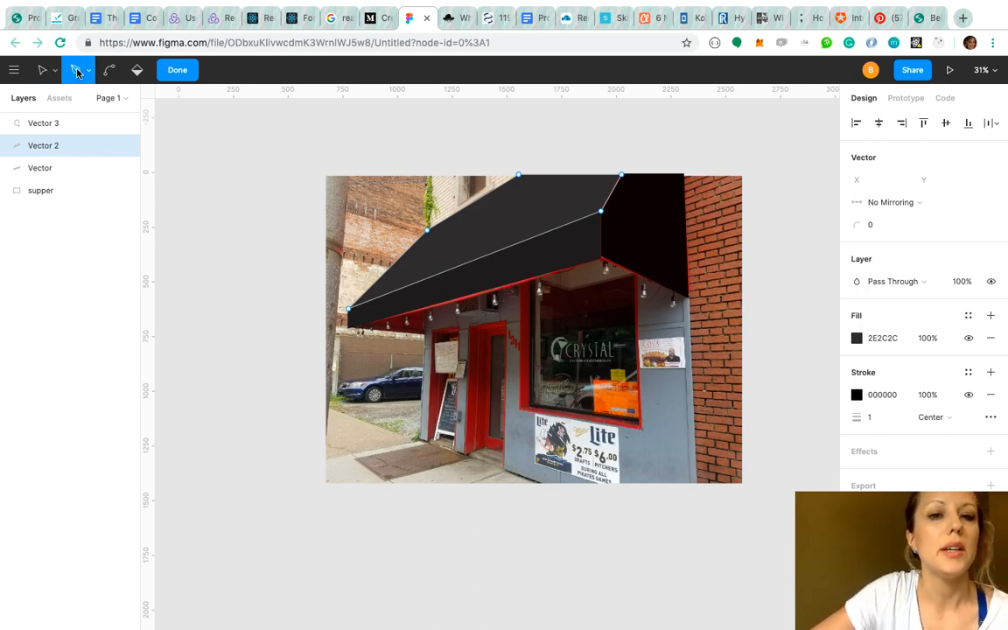
{"action": "left_click", "coordinate": [41, 70]}
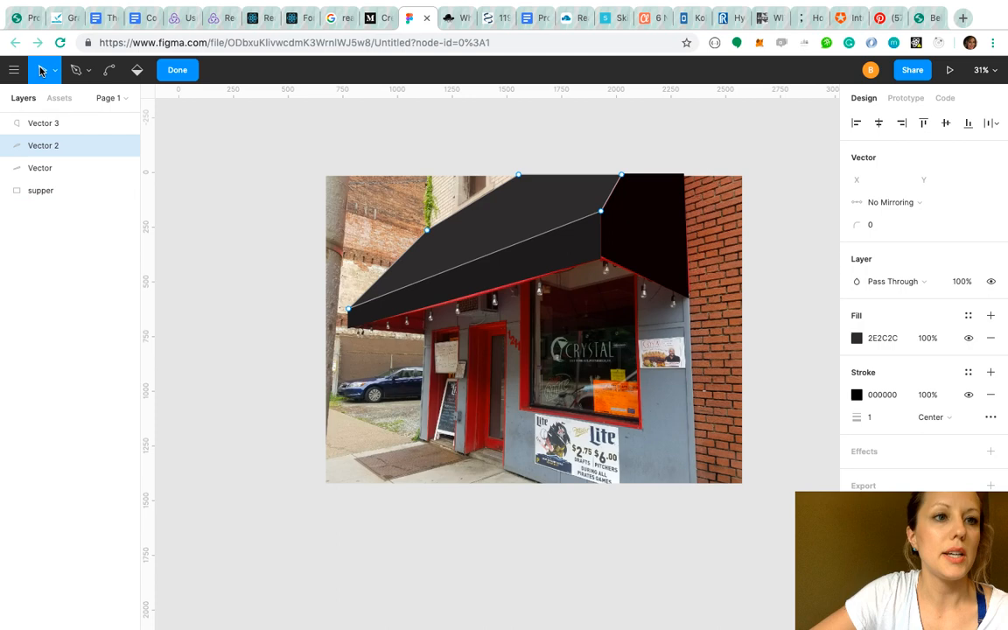
{"action": "key", "text": "Escape"}
{"action": "left_click", "coordinate": [278, 223]}
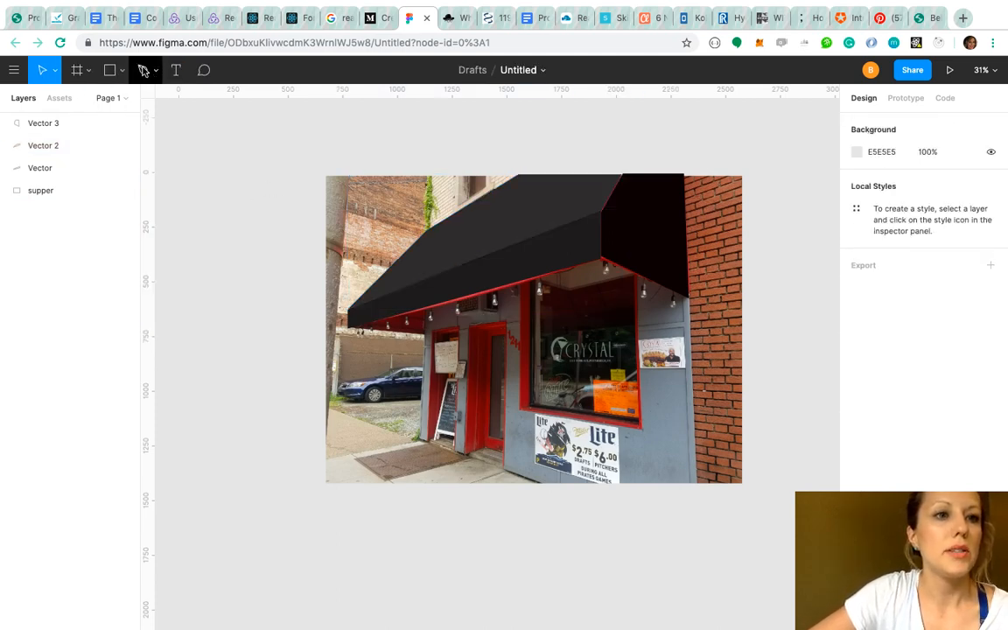
{"action": "left_click", "coordinate": [144, 71]}
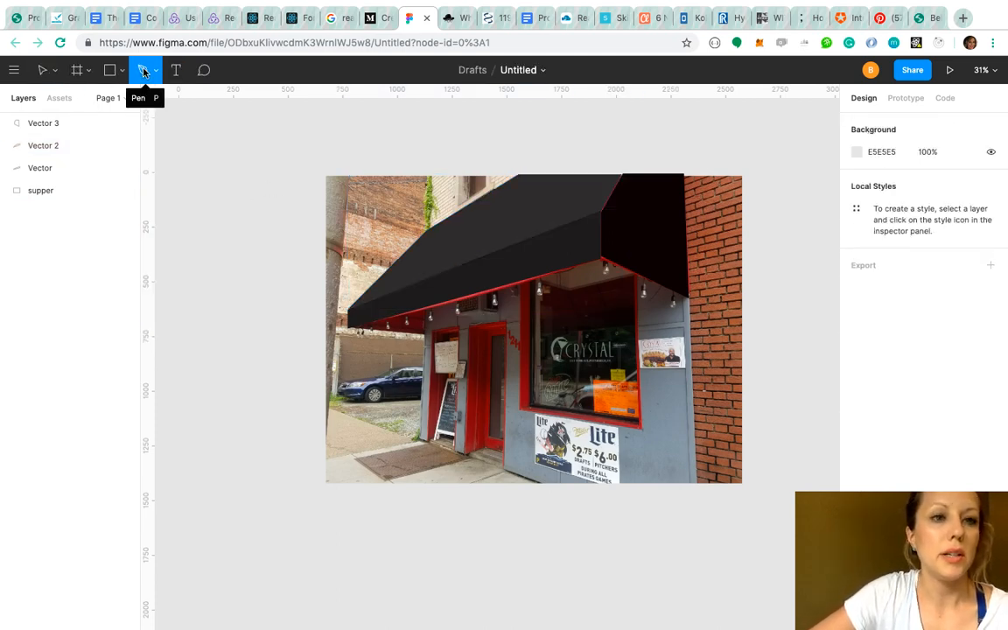
{"action": "left_click", "coordinate": [354, 331]}
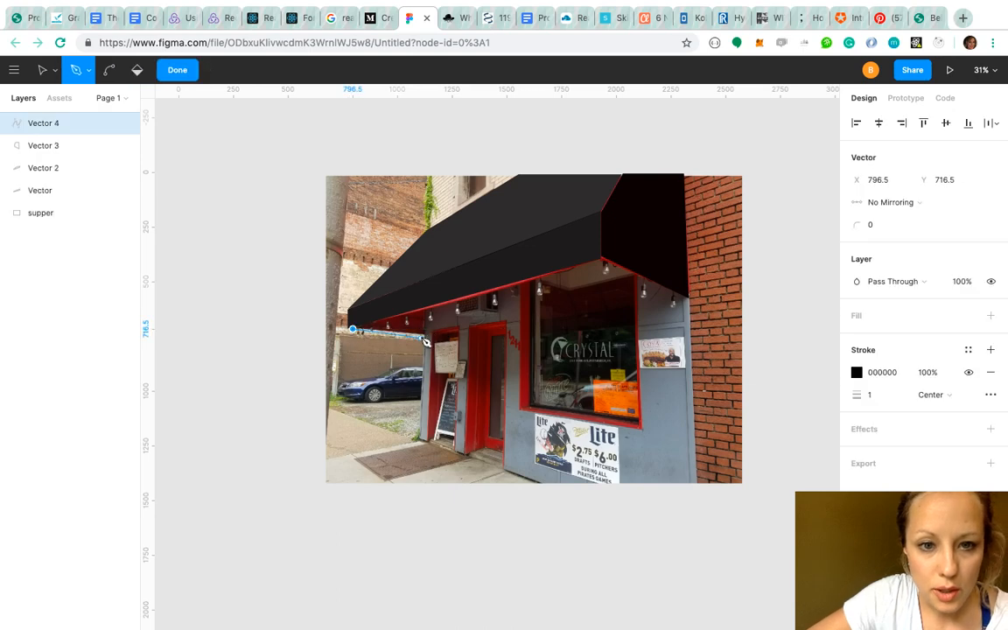
{"action": "left_click", "coordinate": [423, 333]}
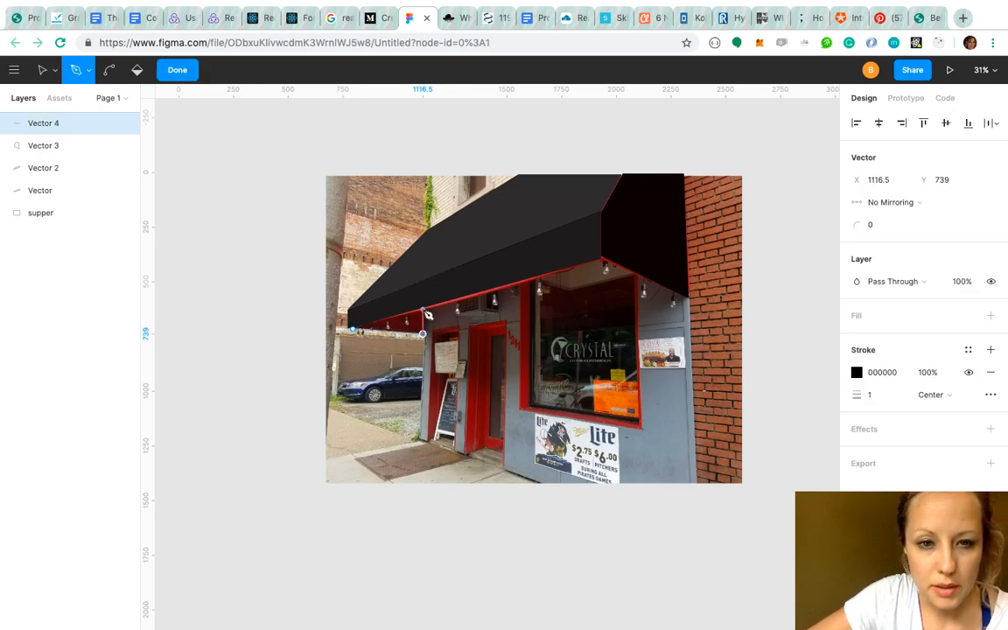
{"action": "left_click", "coordinate": [424, 311]}
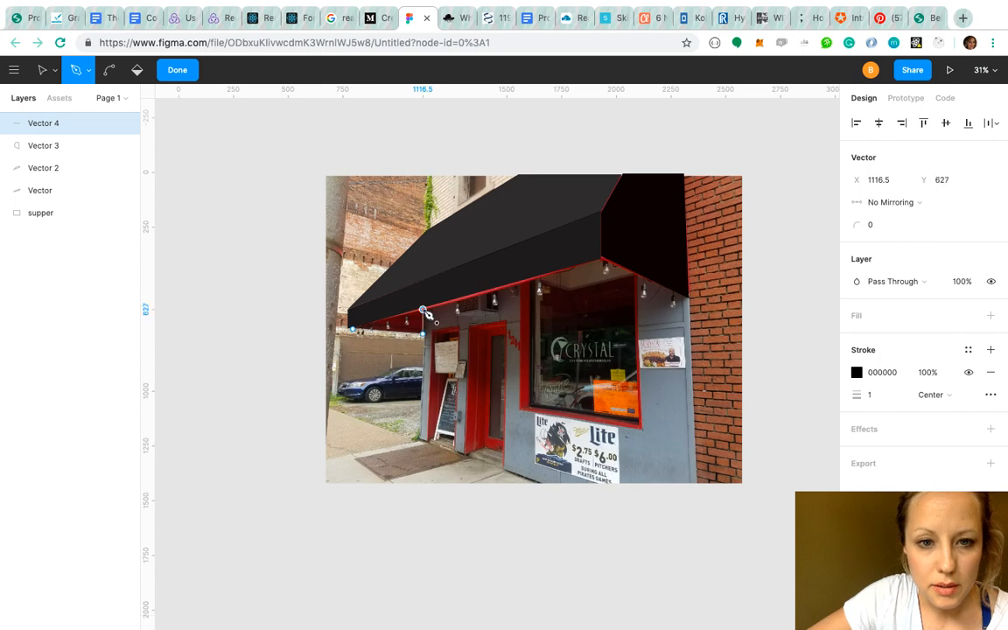
{"action": "left_click", "coordinate": [355, 330]}
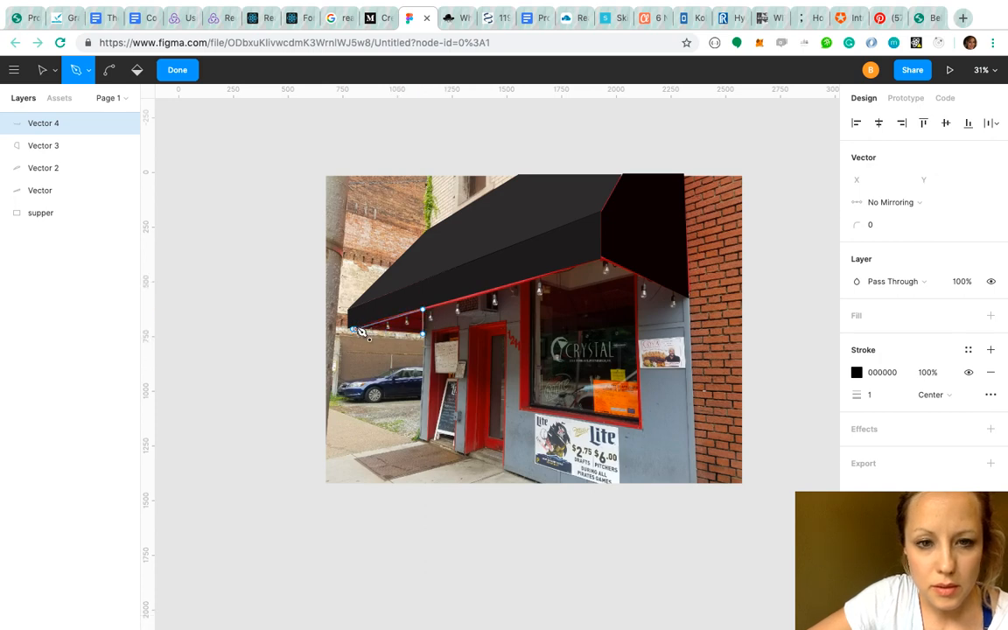
Fill the underside triangle with near-black 0A0101 and leave vector editing.
{"action": "left_click", "coordinate": [991, 317]}
{"action": "left_click", "coordinate": [857, 338]}
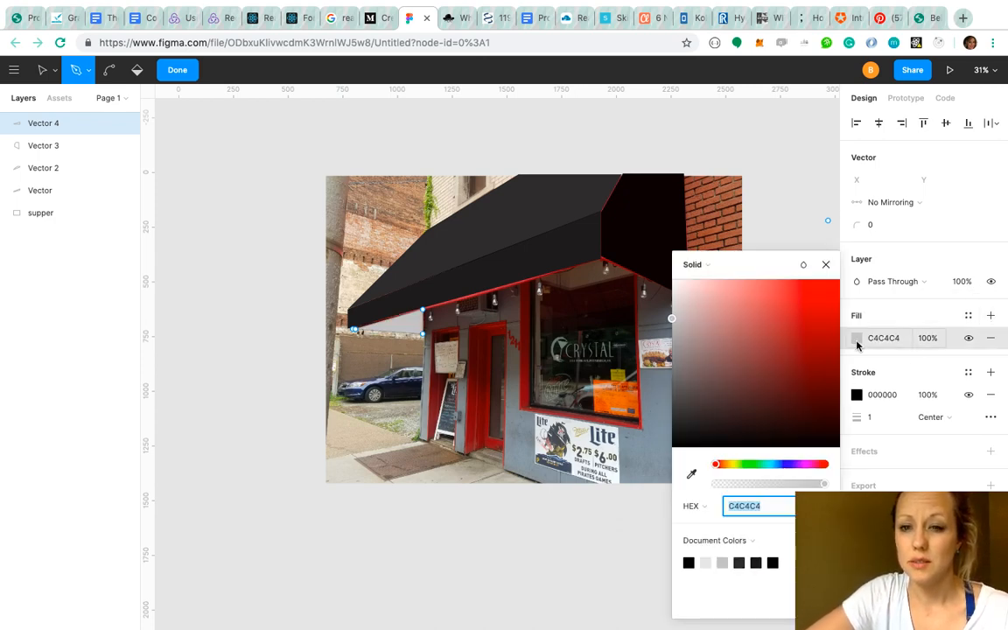
{"action": "left_click", "coordinate": [823, 444]}
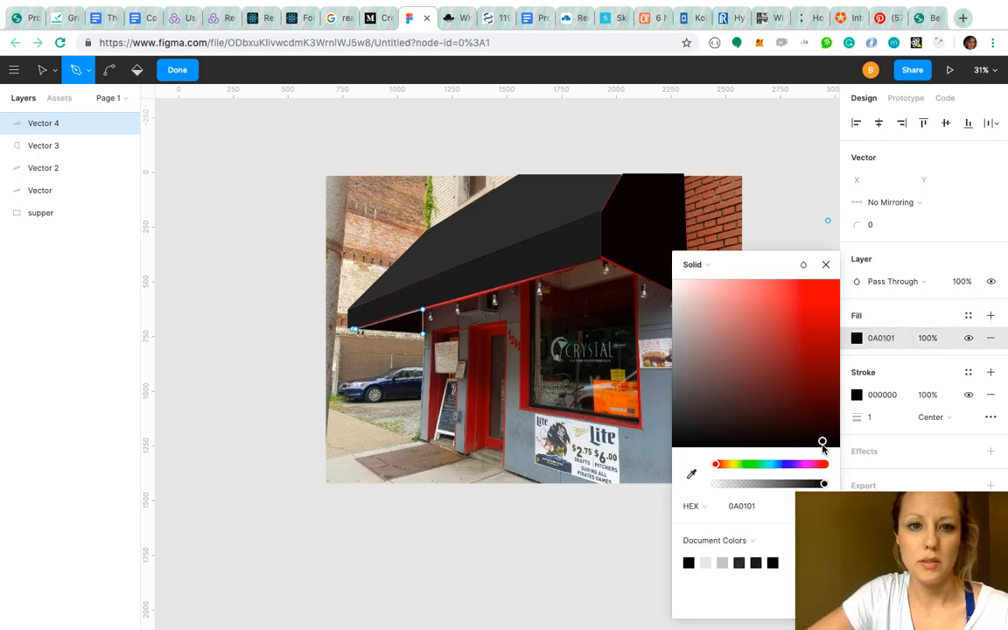
{"action": "left_click", "coordinate": [825, 264]}
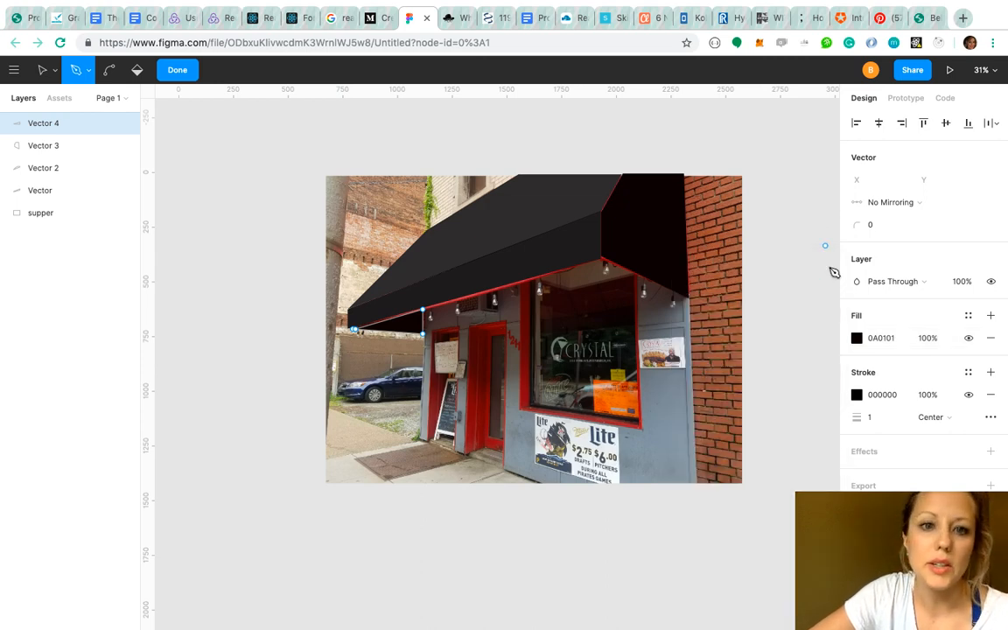
{"action": "left_click", "coordinate": [799, 164]}
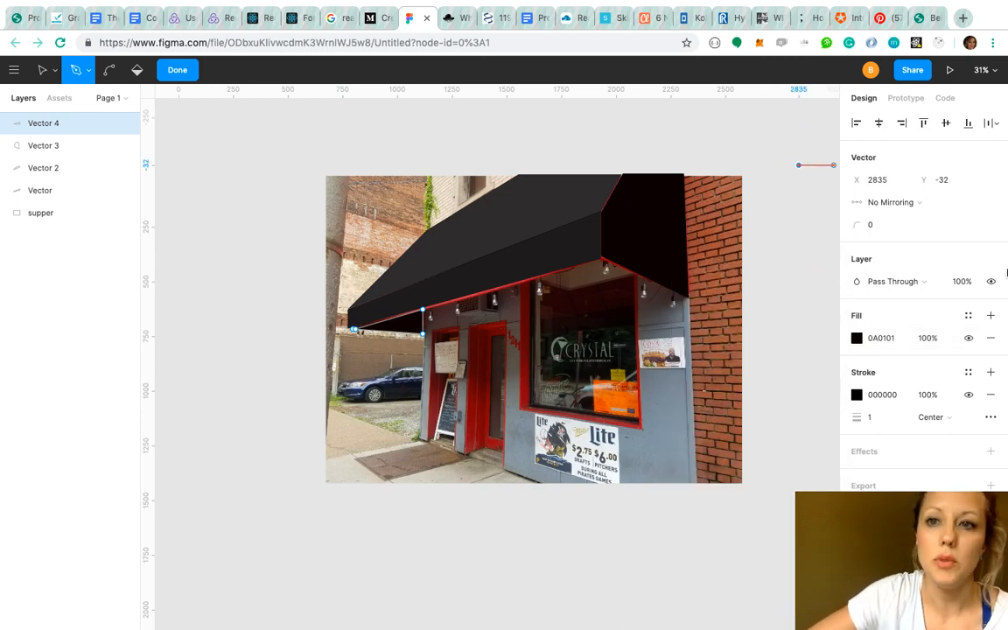
{"action": "key", "text": "Escape"}
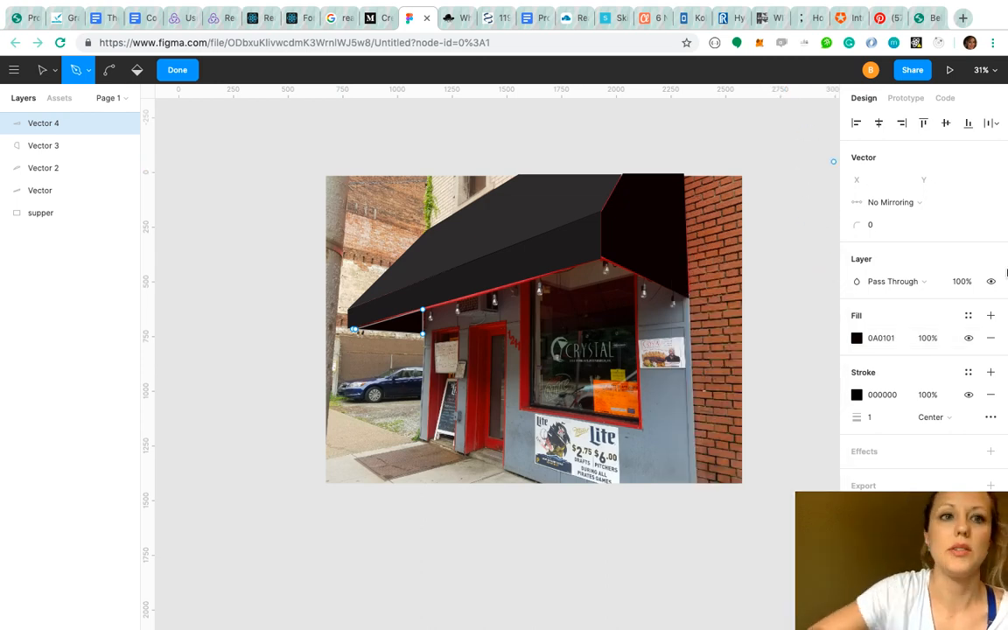
{"action": "left_click", "coordinate": [37, 74]}
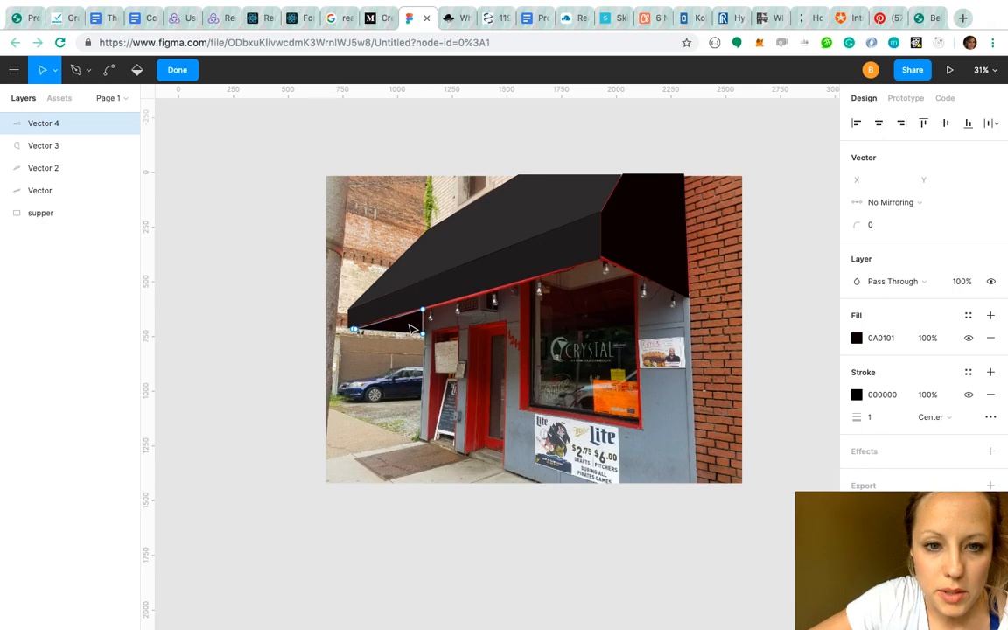
{"action": "key", "text": "Escape"}
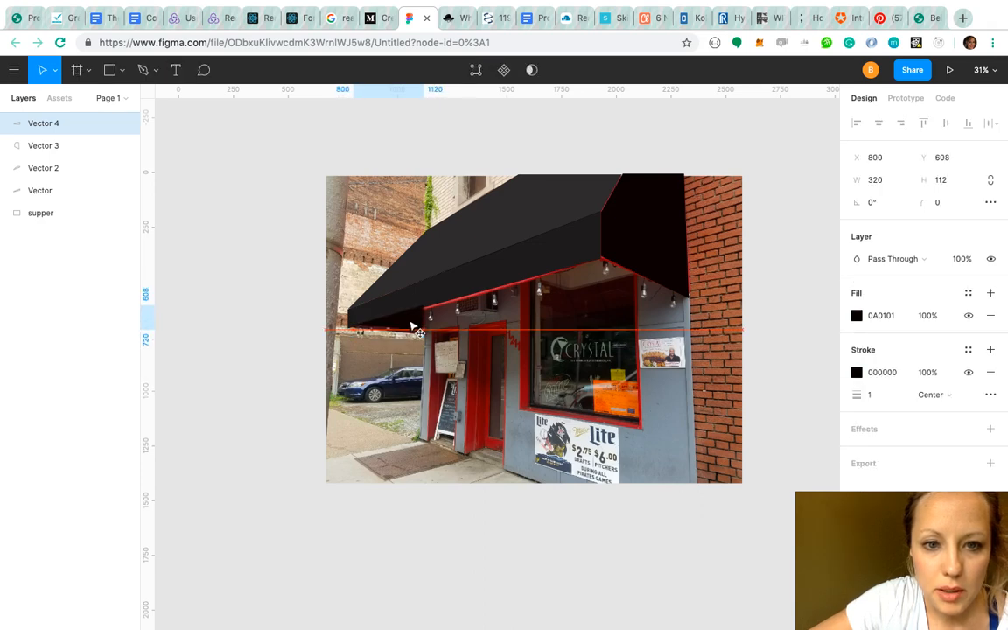
Try sending the underside triangle to the back of the layer stack, and undo it.
{"action": "left_click_drag", "start_coordinate": [411, 322], "coordinate": [410, 325]}
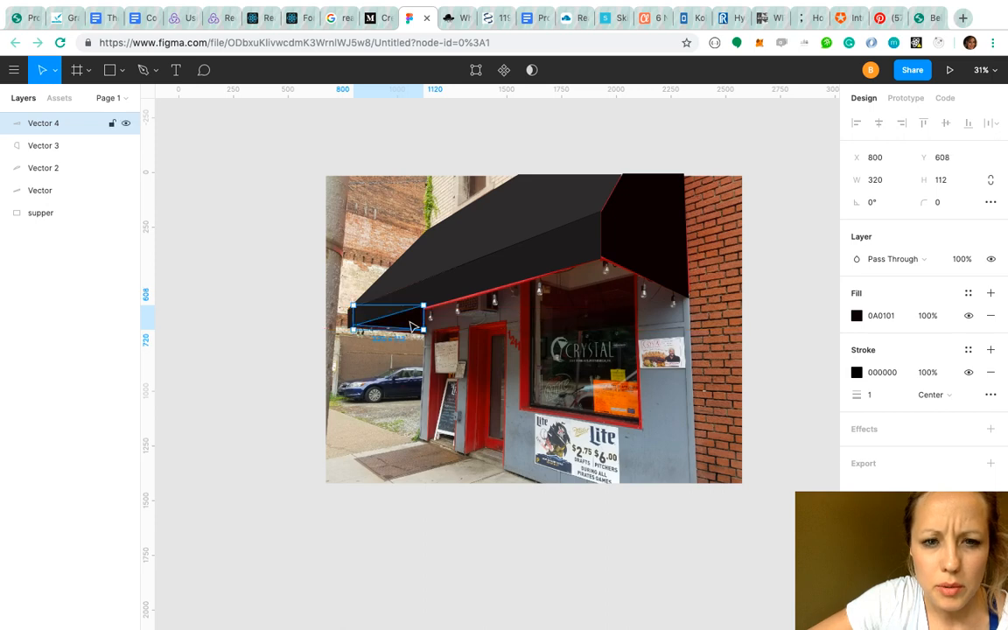
{"action": "right_click", "coordinate": [411, 325]}
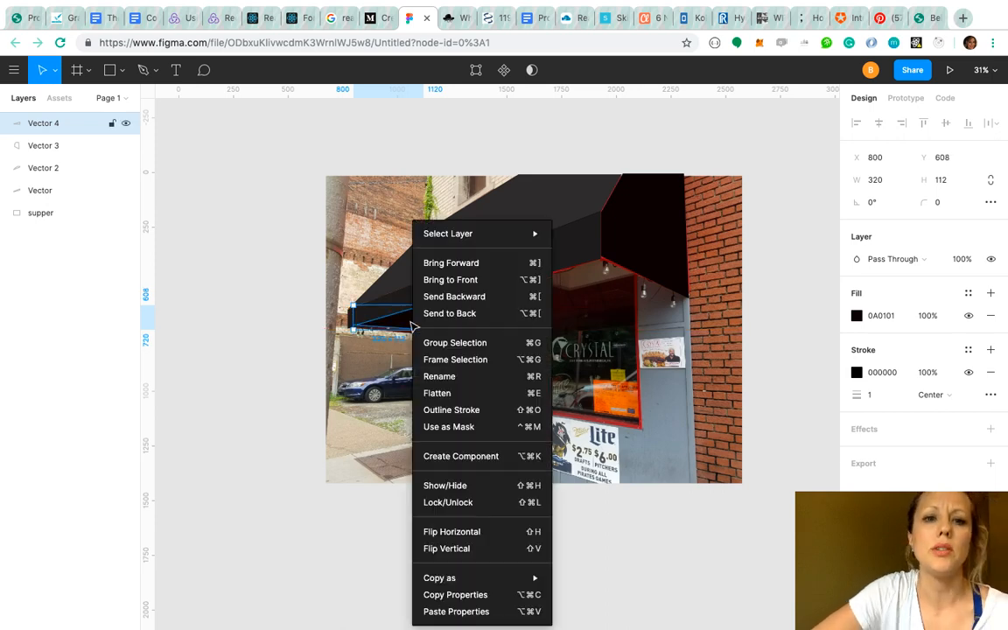
{"action": "left_click", "coordinate": [471, 314]}
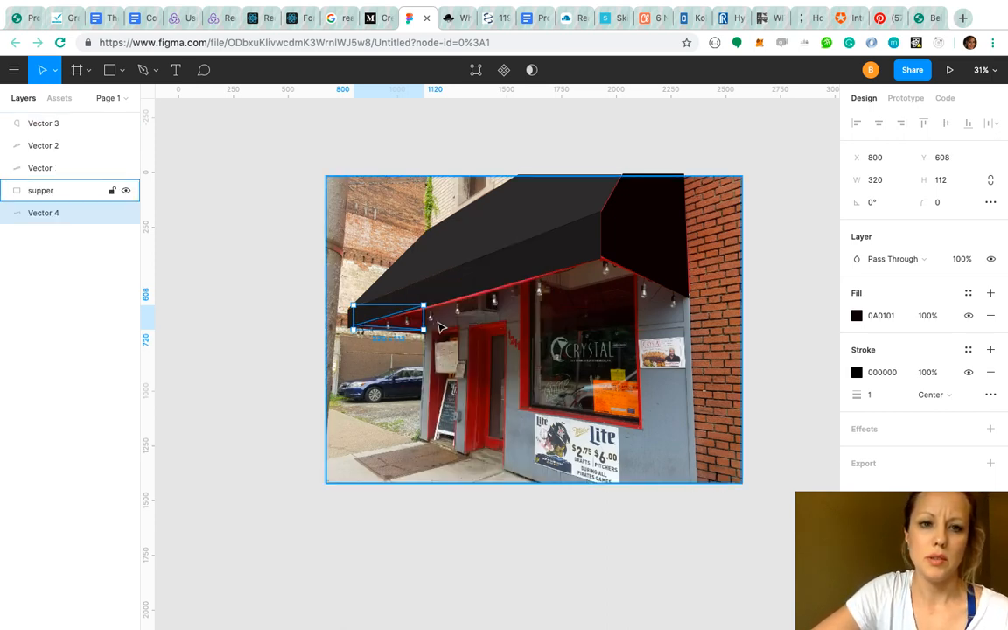
{"action": "key", "text": "super+z"}
Send the underside triangle one level backward, placing it beneath the awning's side panel, and deselect it.
{"action": "right_click", "coordinate": [417, 313]}
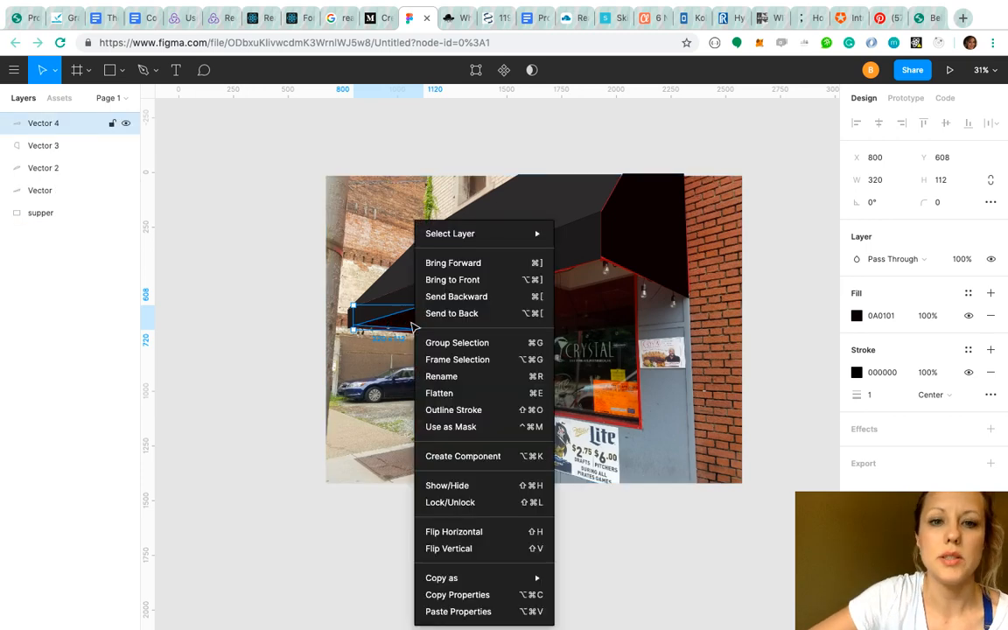
{"action": "left_click", "coordinate": [429, 306]}
{"action": "left_click", "coordinate": [271, 441]}
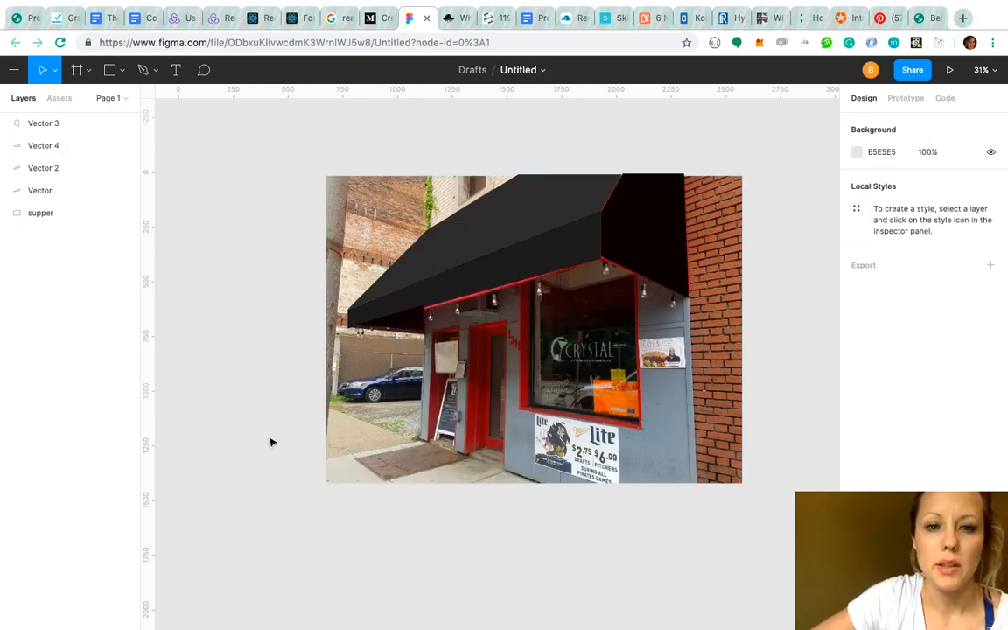
Bring the awning's front valance shape to the front of the layer stack and deselect it.
{"action": "left_click", "coordinate": [459, 281]}
{"action": "right_click", "coordinate": [458, 281]}
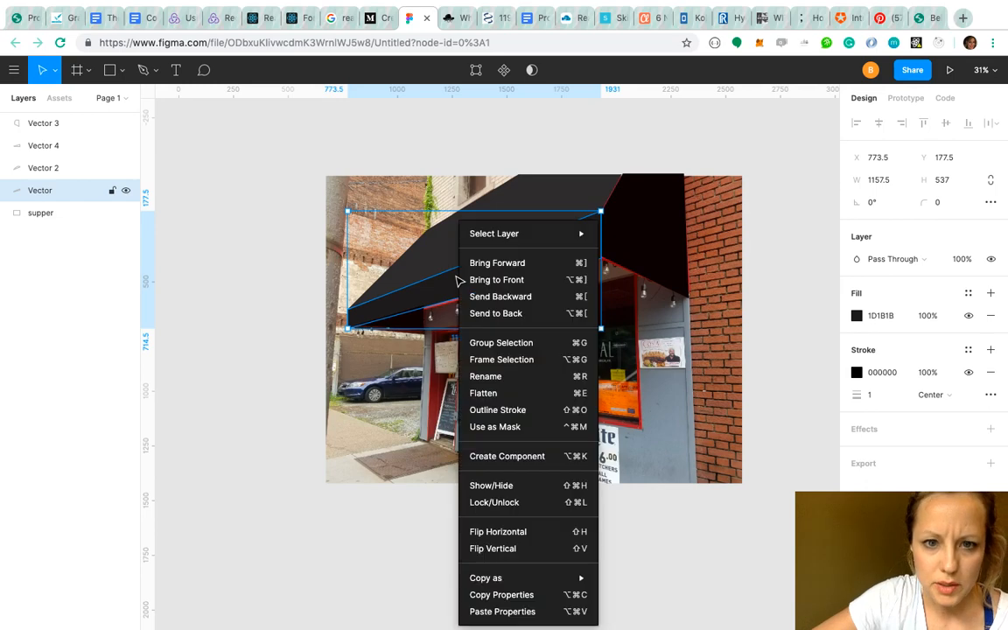
{"action": "left_click", "coordinate": [469, 279]}
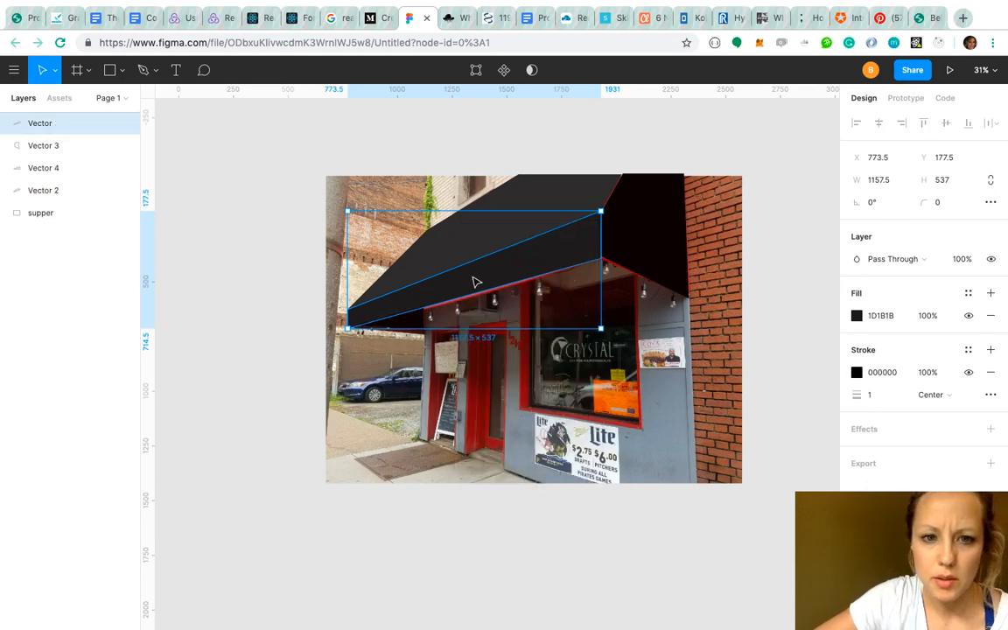
{"action": "left_click", "coordinate": [260, 321]}
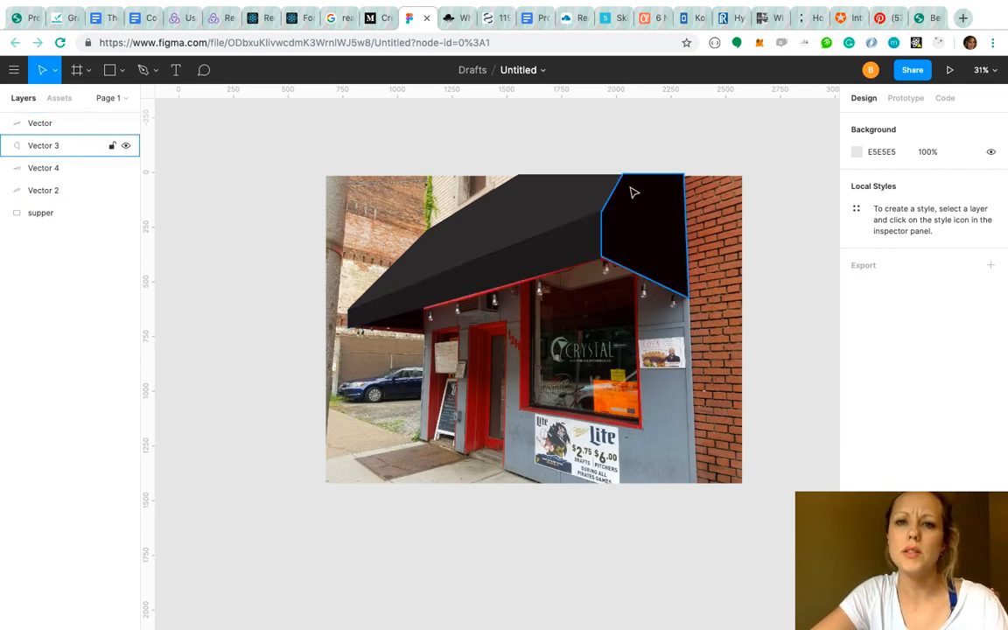
Widen the awning's black side panel to about 420 by extending its inner edge toward the front valance.
{"action": "left_click", "coordinate": [607, 214]}
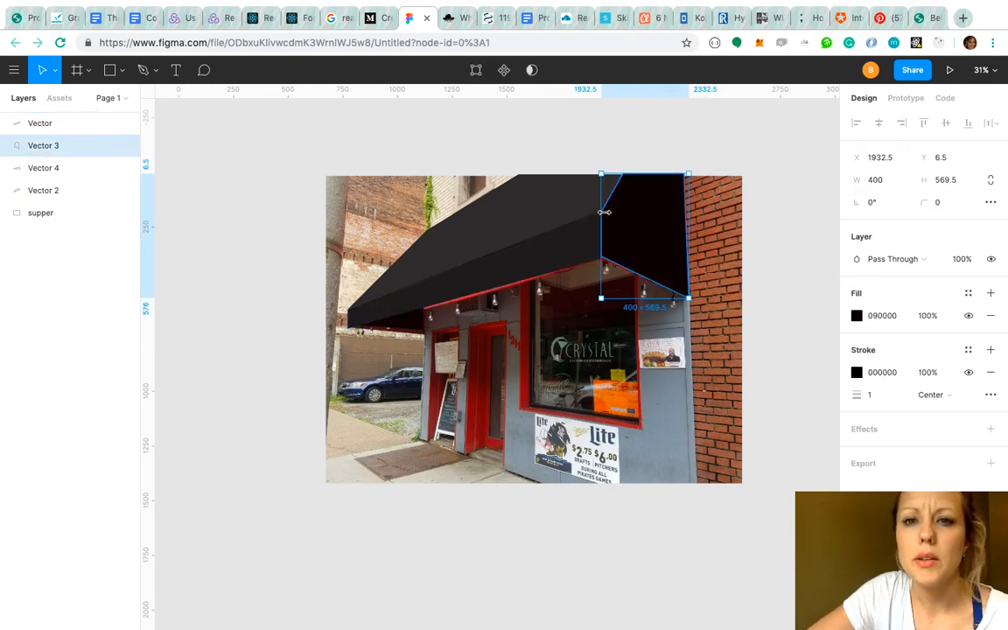
{"action": "left_click_drag", "start_coordinate": [601, 212], "coordinate": [596, 212]}
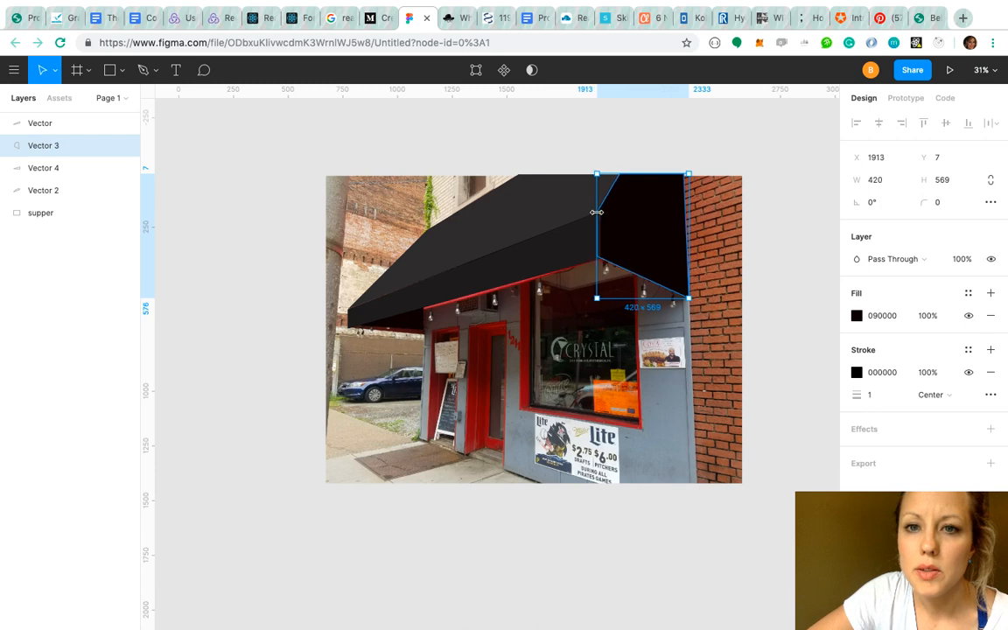
{"action": "left_click", "coordinate": [771, 247]}
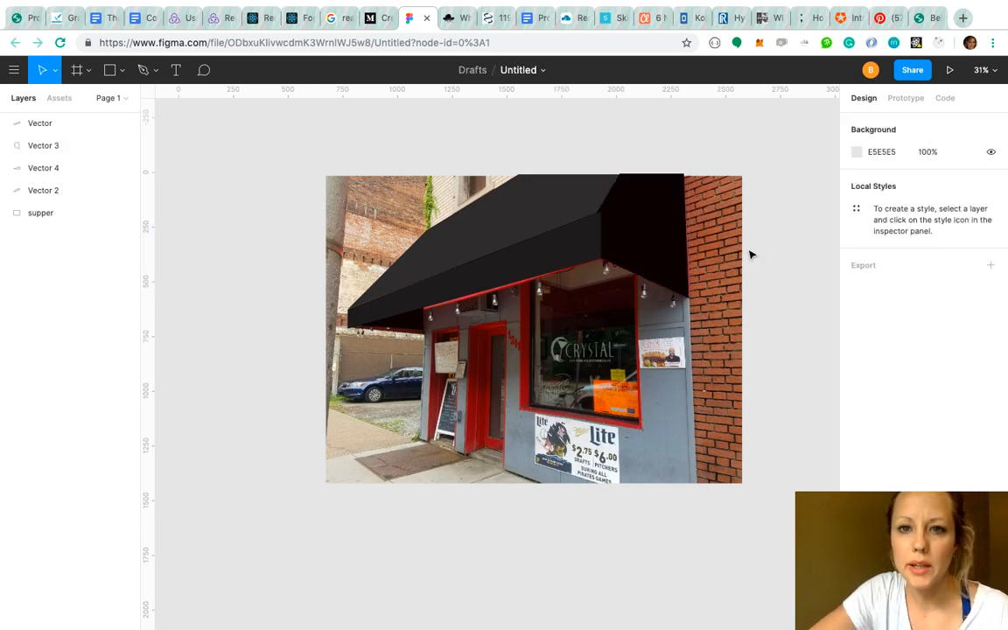
Narrow the front valance to about 1140 wide so its end meets the side panel's inner edge.
{"action": "left_click", "coordinate": [584, 252]}
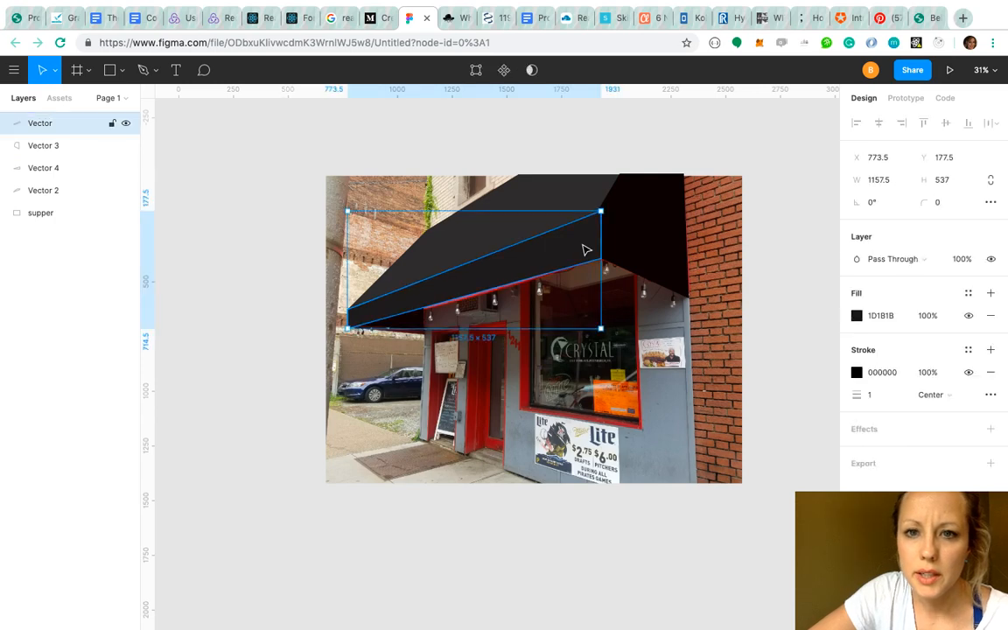
{"action": "left_click_drag", "start_coordinate": [600, 225], "coordinate": [596, 225]}
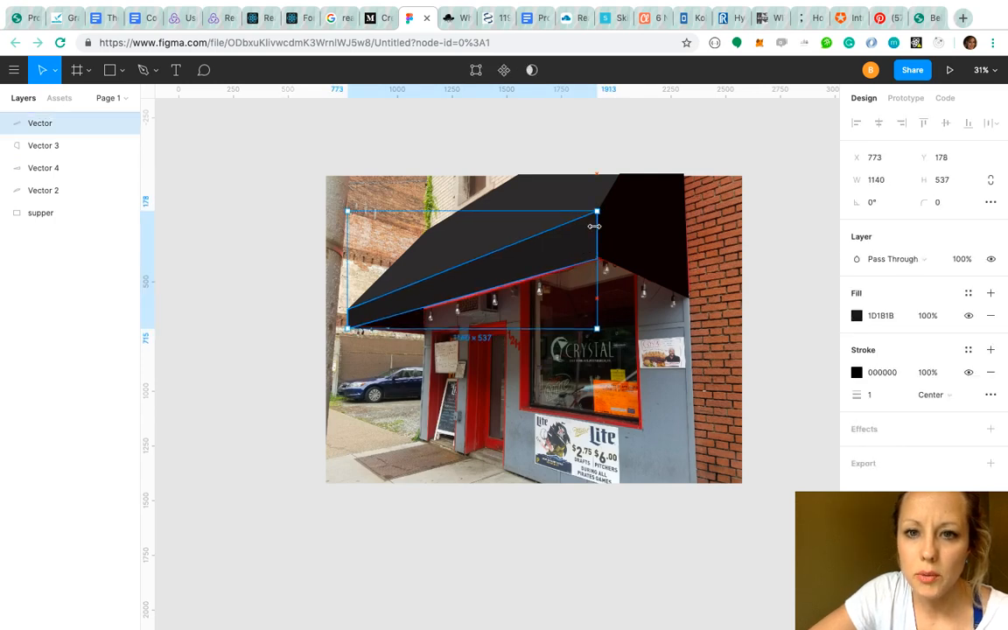
{"action": "left_click", "coordinate": [797, 291]}
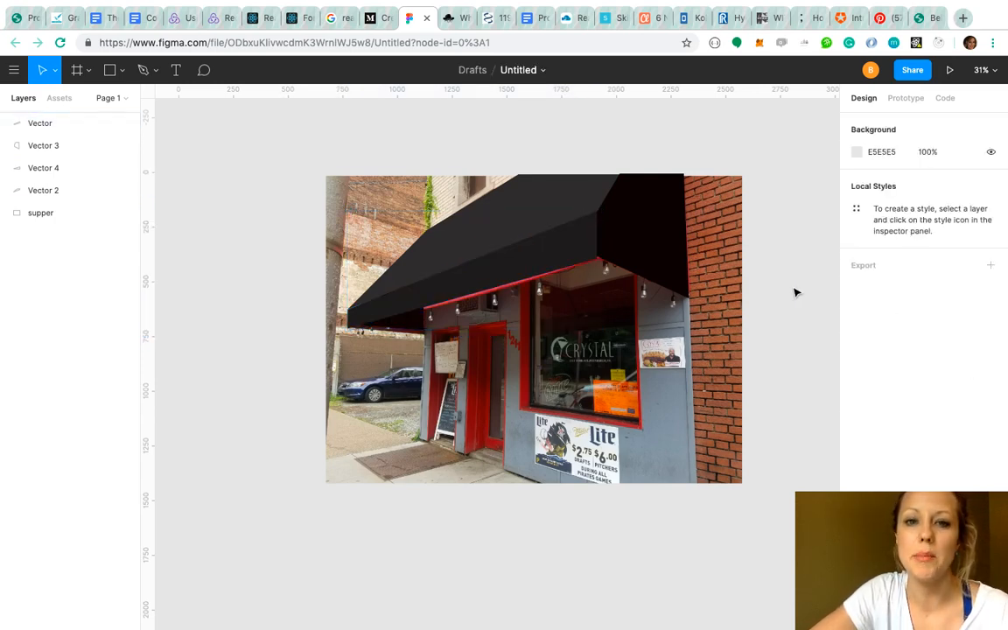
Extend the side panel's lower edge slightly downward and lower its top edge to about Y 11, making it about 578 high.
{"action": "left_click", "coordinate": [607, 254]}
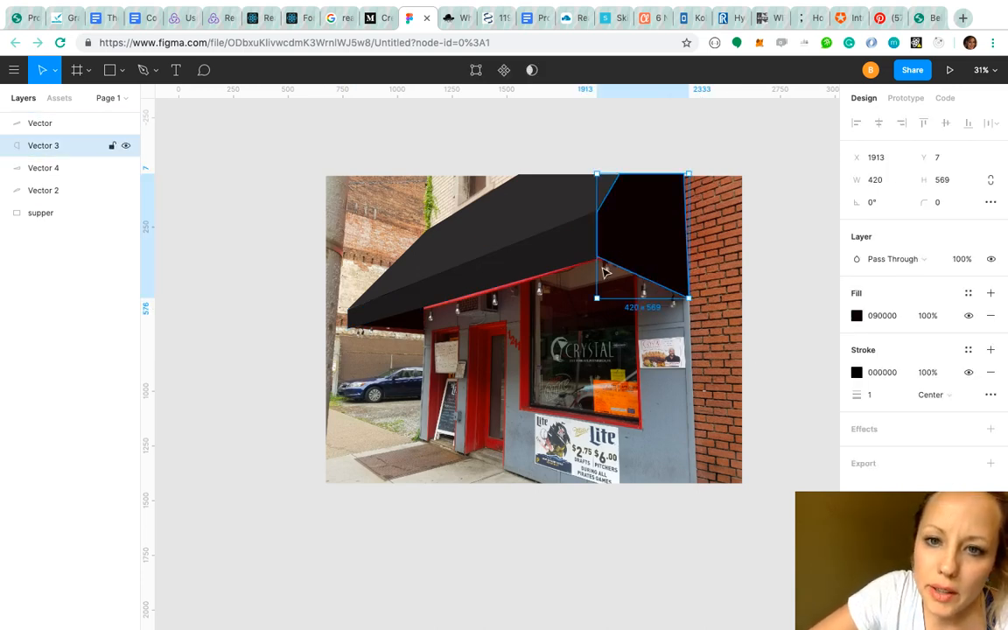
{"action": "left_click_drag", "start_coordinate": [597, 298], "coordinate": [597, 301]}
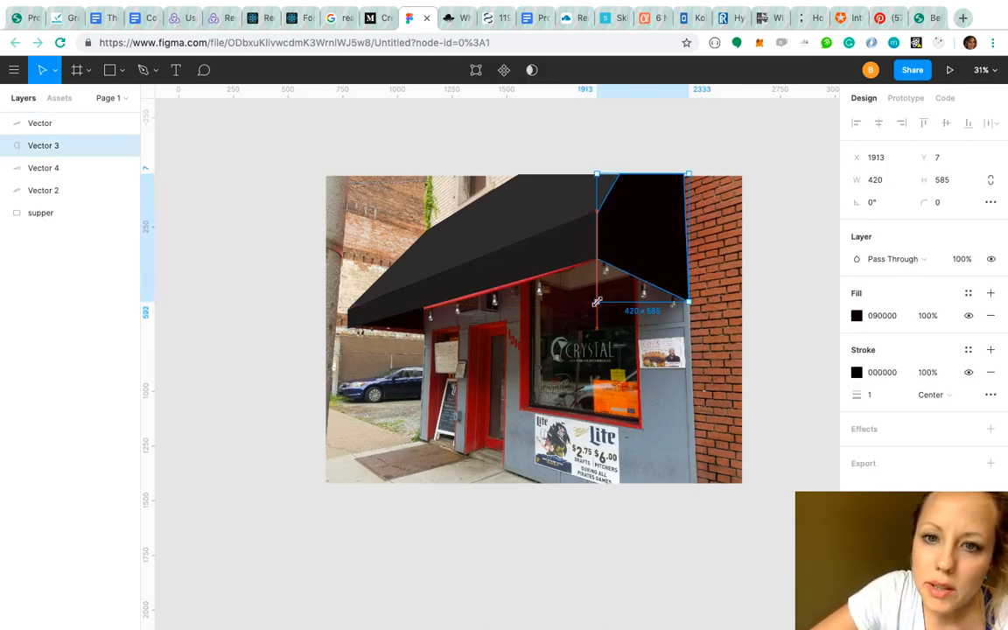
{"action": "left_click", "coordinate": [819, 317]}
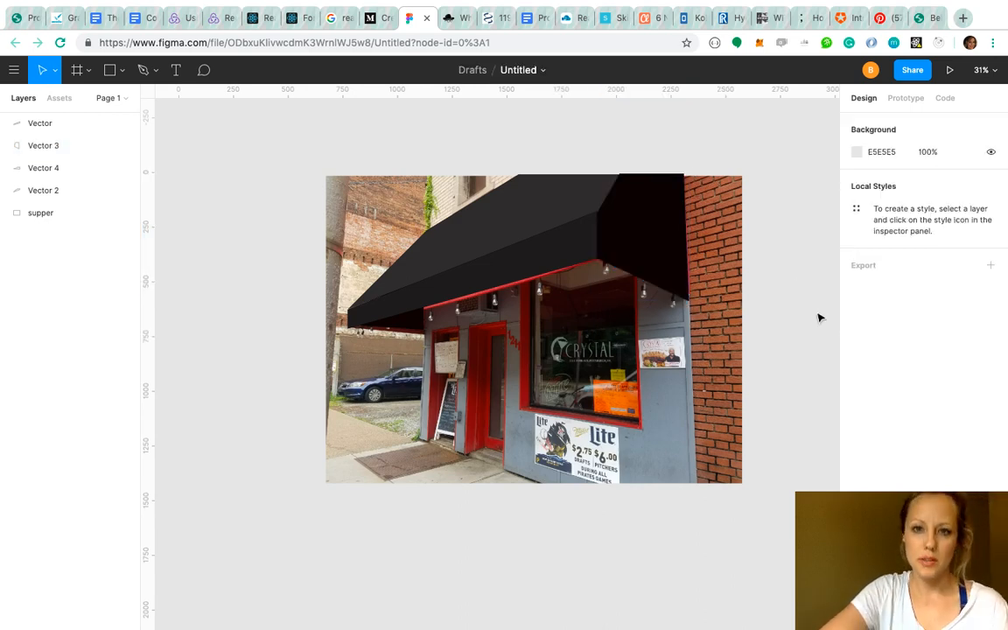
{"action": "left_click", "coordinate": [661, 203]}
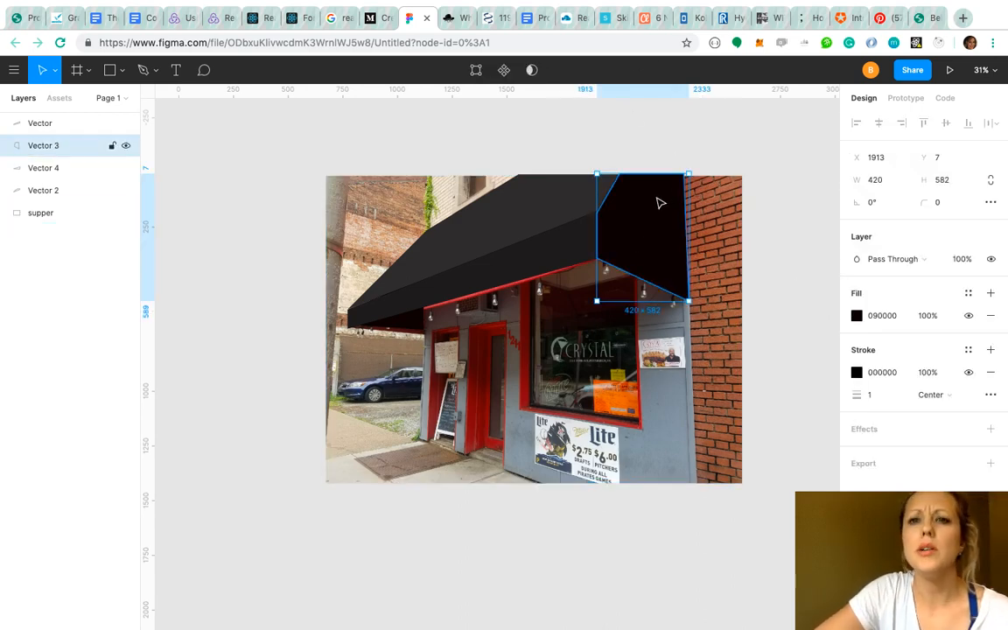
{"action": "left_click_drag", "start_coordinate": [654, 173], "coordinate": [630, 172]}
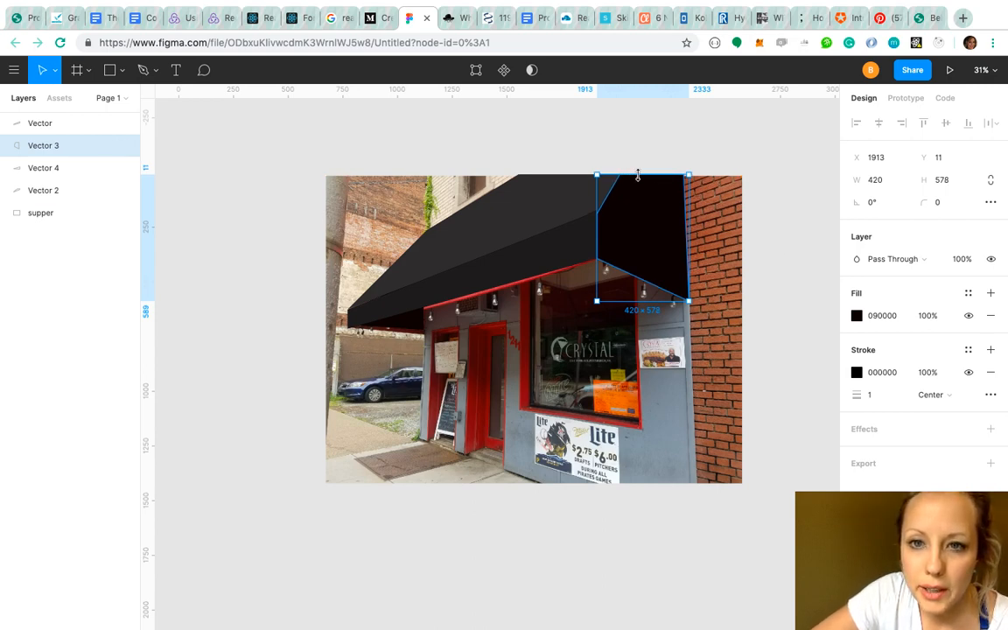
{"action": "left_click", "coordinate": [789, 270]}
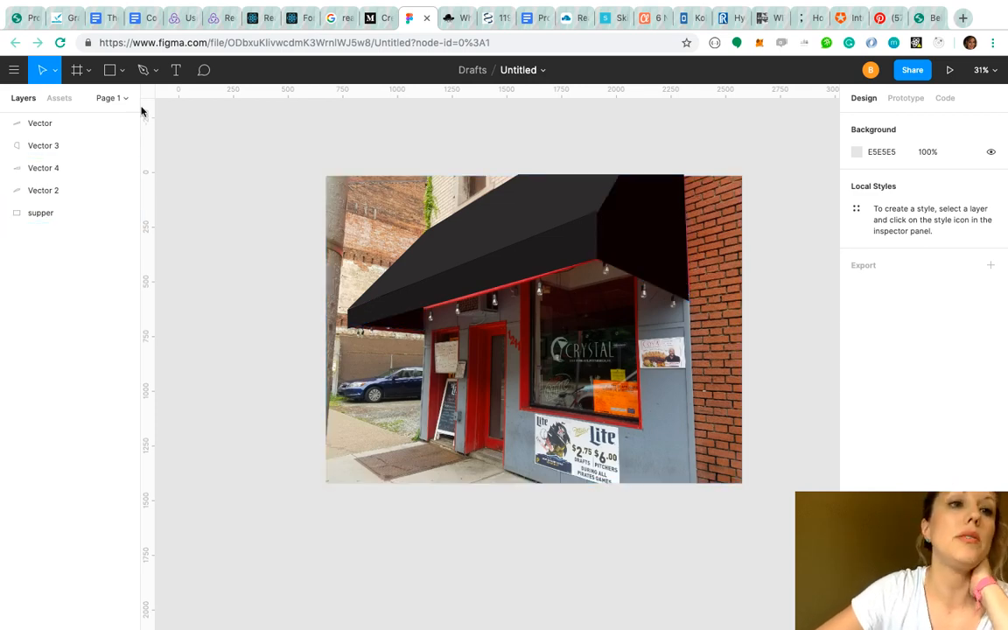
Start the grey wall's outline with the Pen tool, tracing from the awning's lower edge around the narrow opening beside the red door.
{"action": "left_click", "coordinate": [143, 70]}
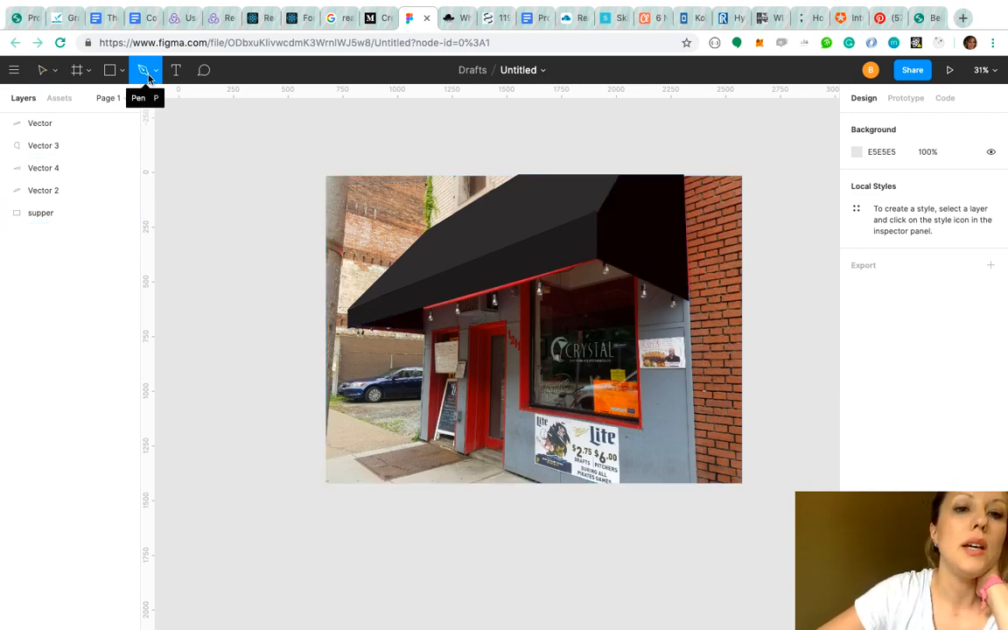
{"action": "left_click", "coordinate": [425, 307]}
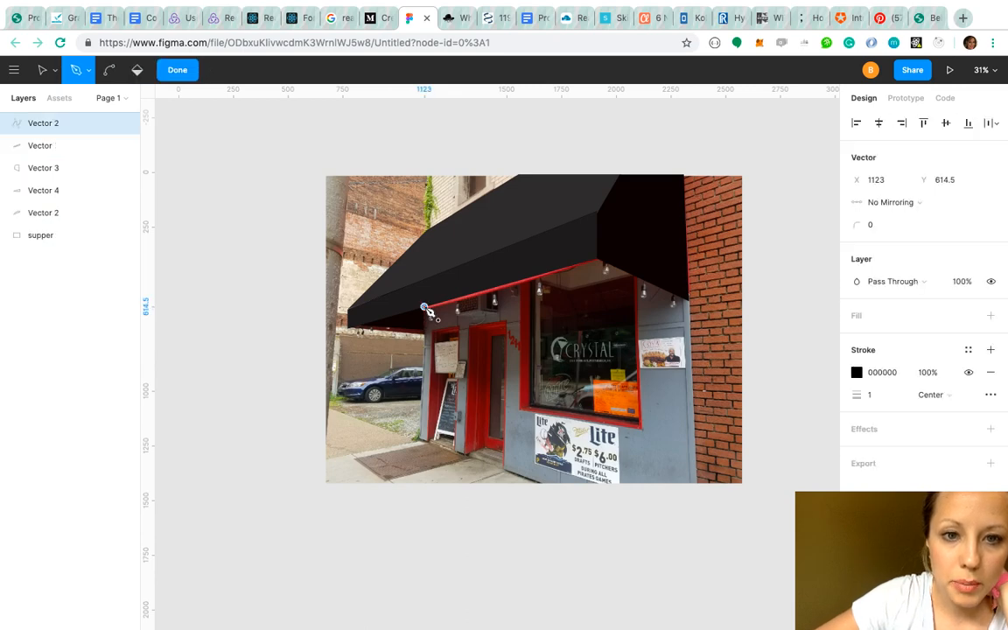
{"action": "left_click", "coordinate": [420, 438]}
{"action": "left_click", "coordinate": [421, 438]}
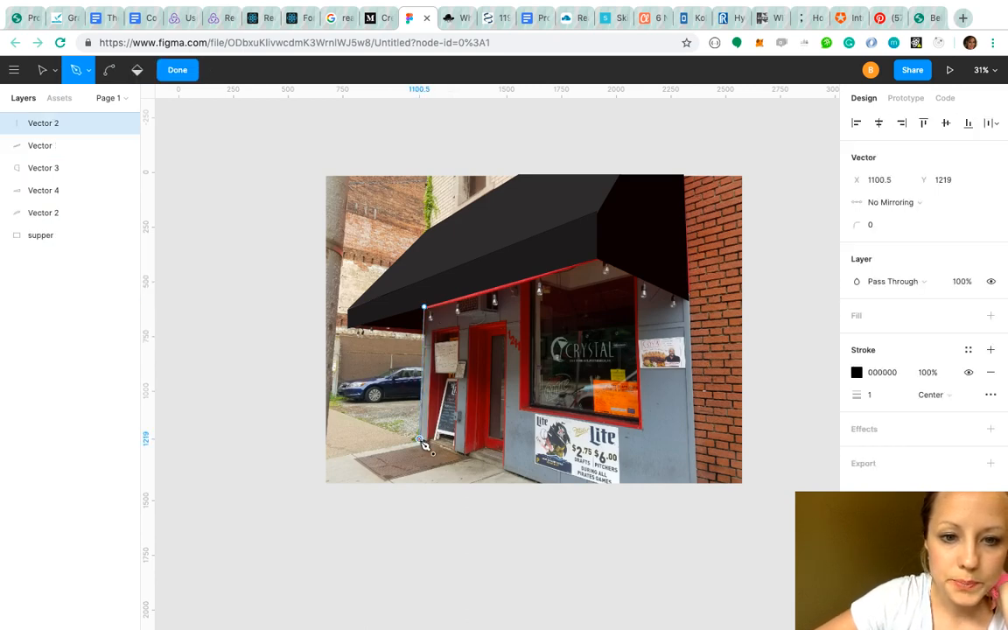
{"action": "left_click_drag", "start_coordinate": [421, 439], "coordinate": [428, 443]}
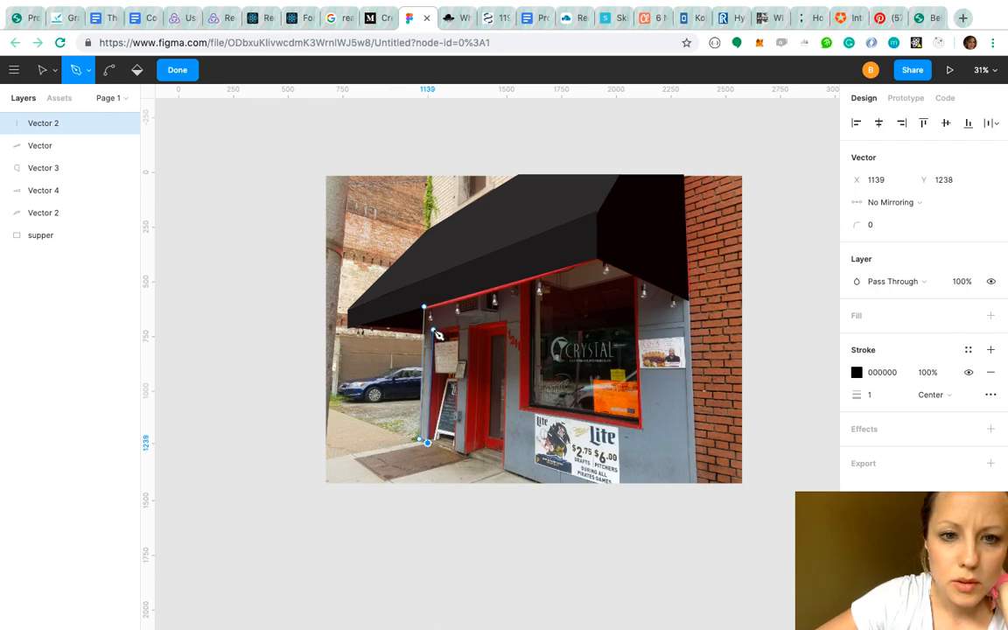
{"action": "left_click", "coordinate": [433, 330]}
{"action": "left_click", "coordinate": [459, 324]}
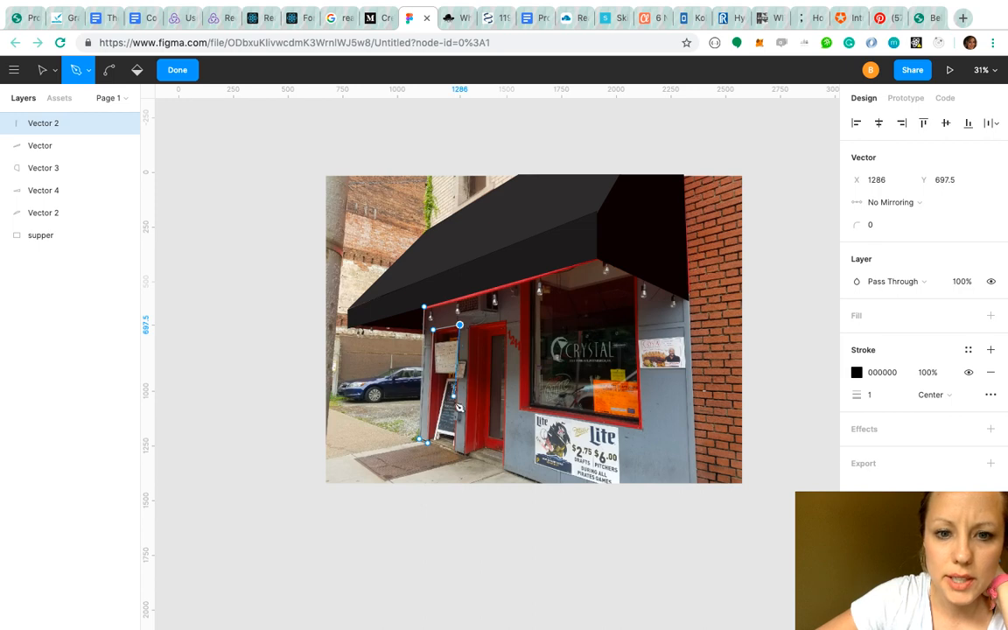
{"action": "left_click", "coordinate": [455, 451]}
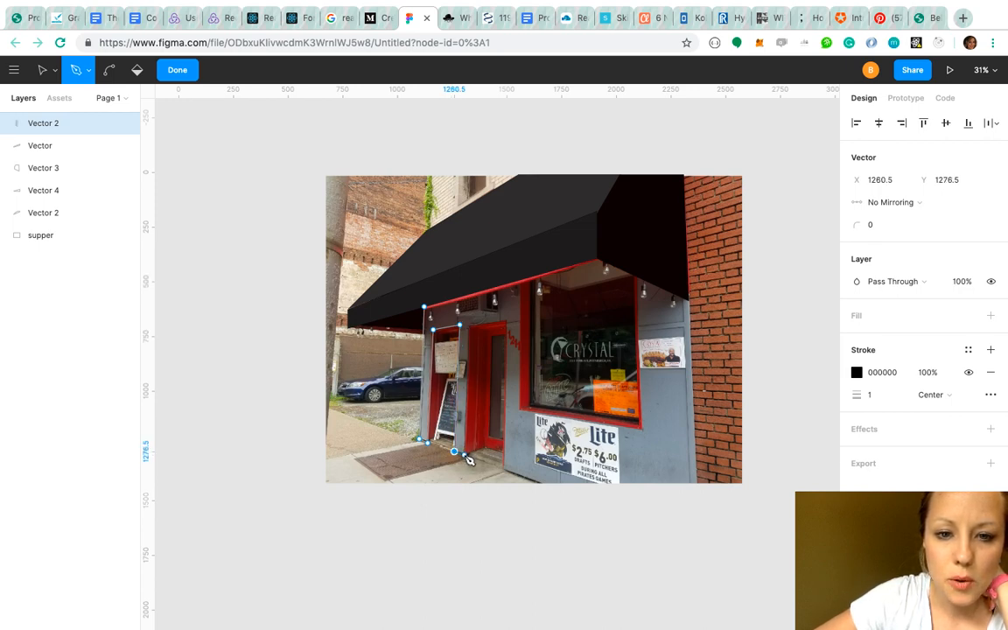
Continue the wall outline around the red door opening and along the photo's lower edge to the brick wall.
{"action": "left_click", "coordinate": [469, 325]}
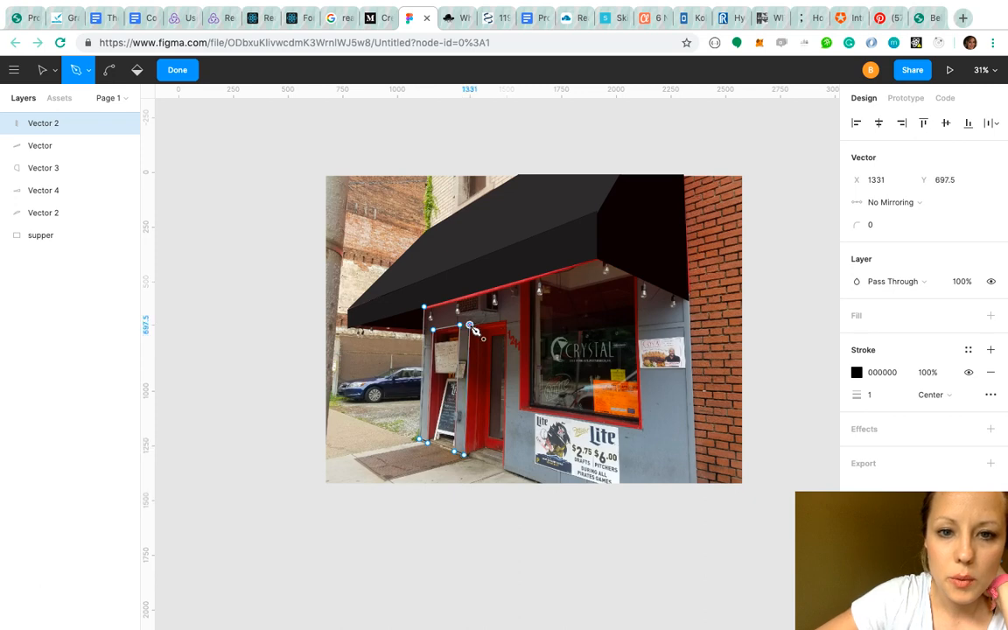
{"action": "left_click", "coordinate": [506, 320]}
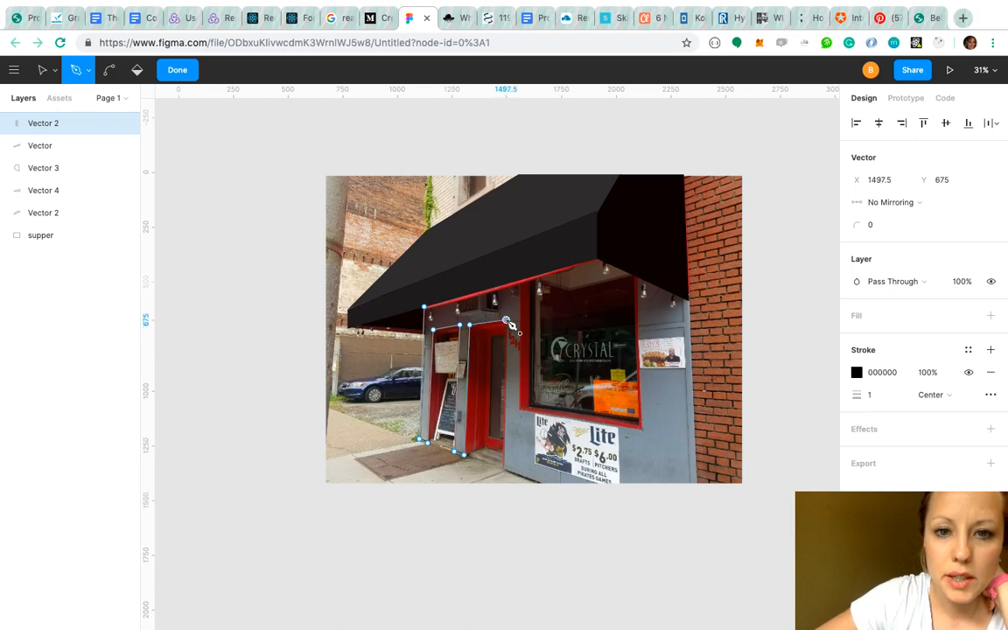
{"action": "left_click", "coordinate": [506, 470]}
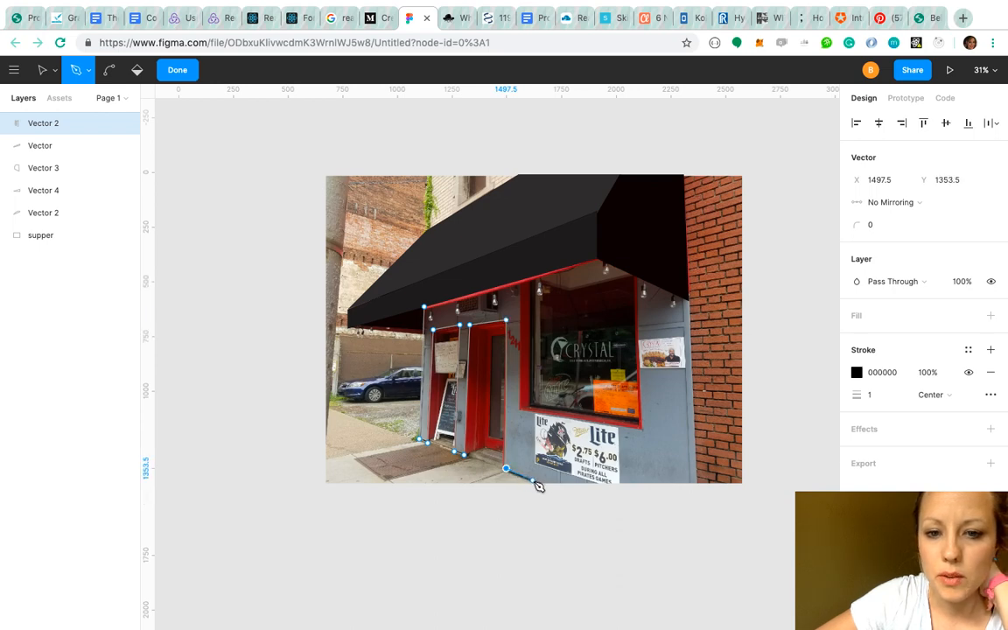
{"action": "left_click", "coordinate": [538, 482]}
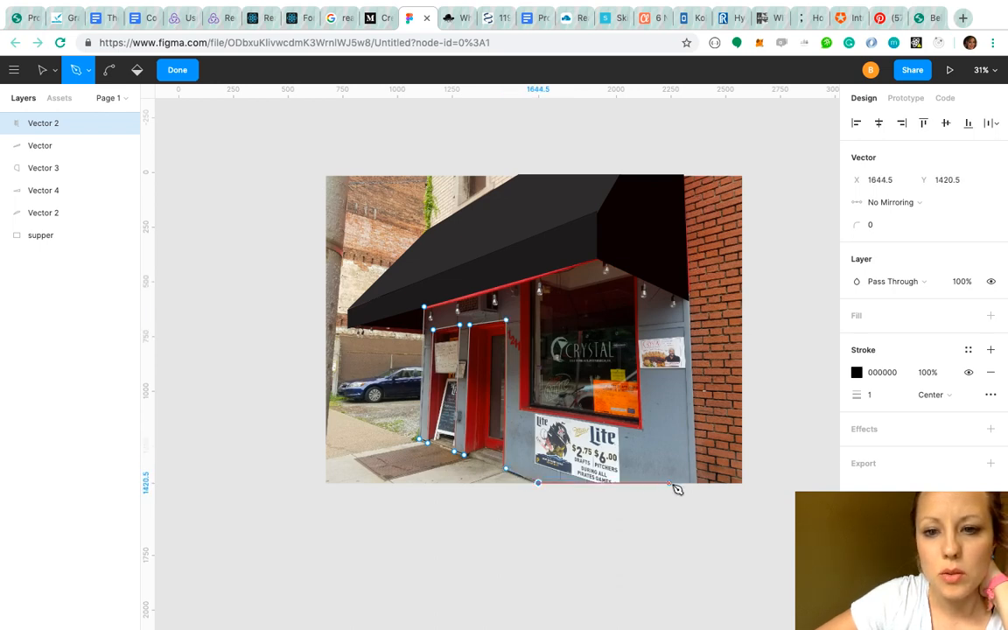
{"action": "left_click", "coordinate": [699, 483]}
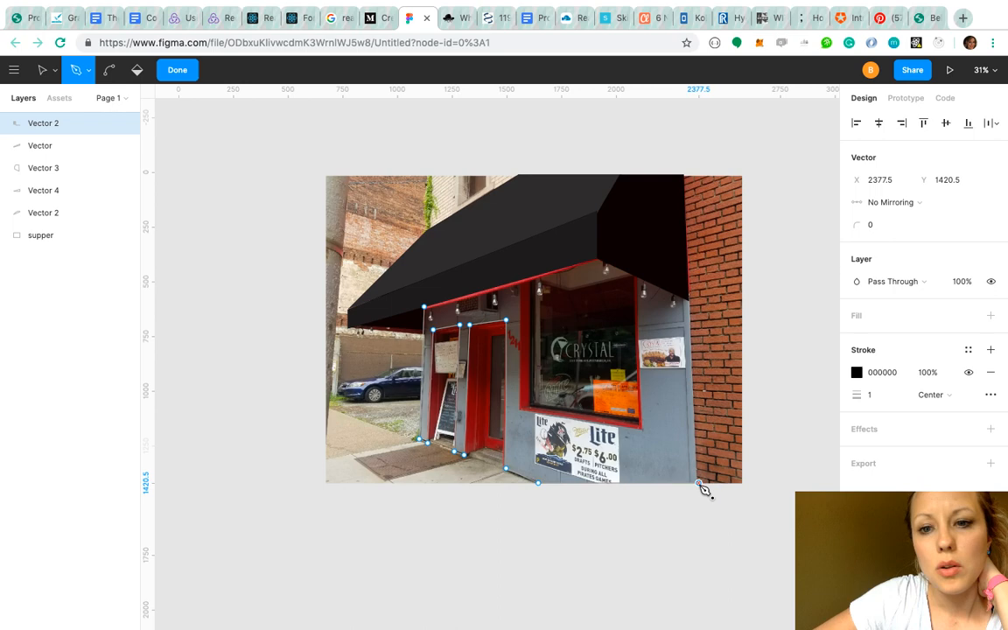
Trace the wall outline up the brick edge, along the awning and around the large window, closing it at its starting point.
{"action": "left_click", "coordinate": [688, 301]}
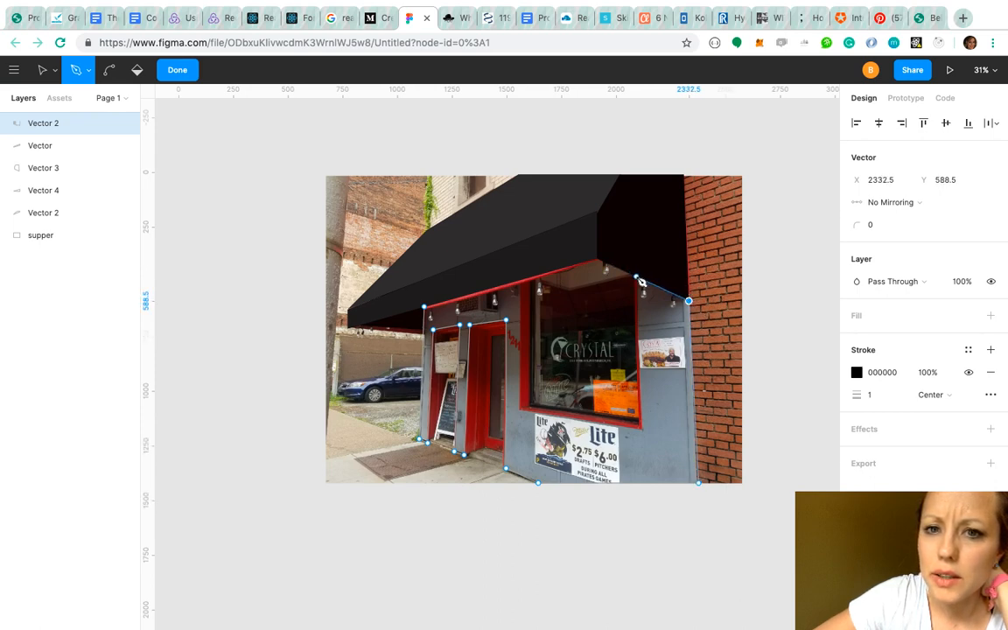
{"action": "left_click", "coordinate": [637, 277]}
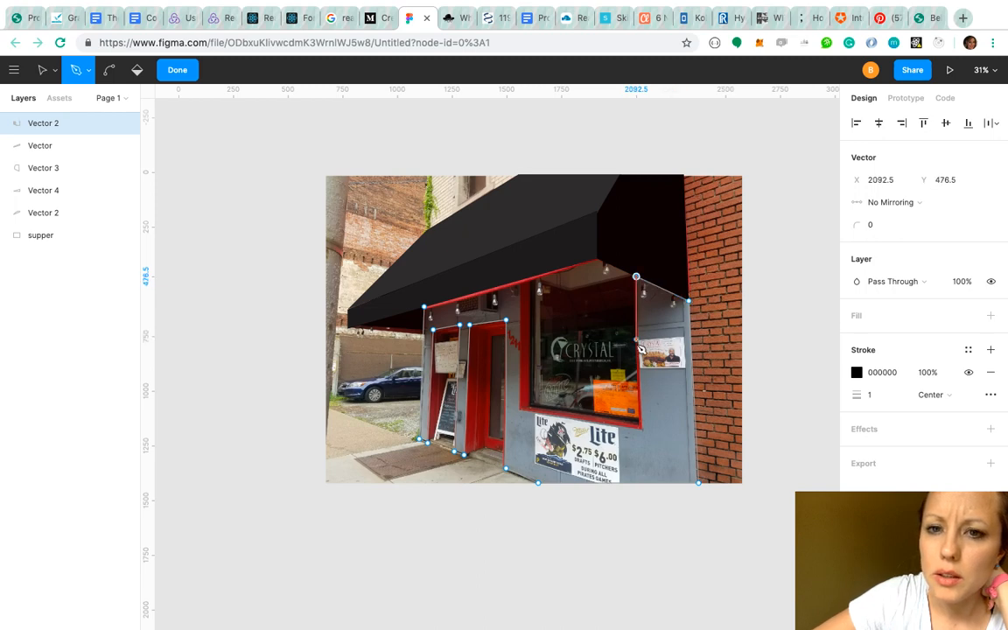
{"action": "left_click", "coordinate": [643, 431]}
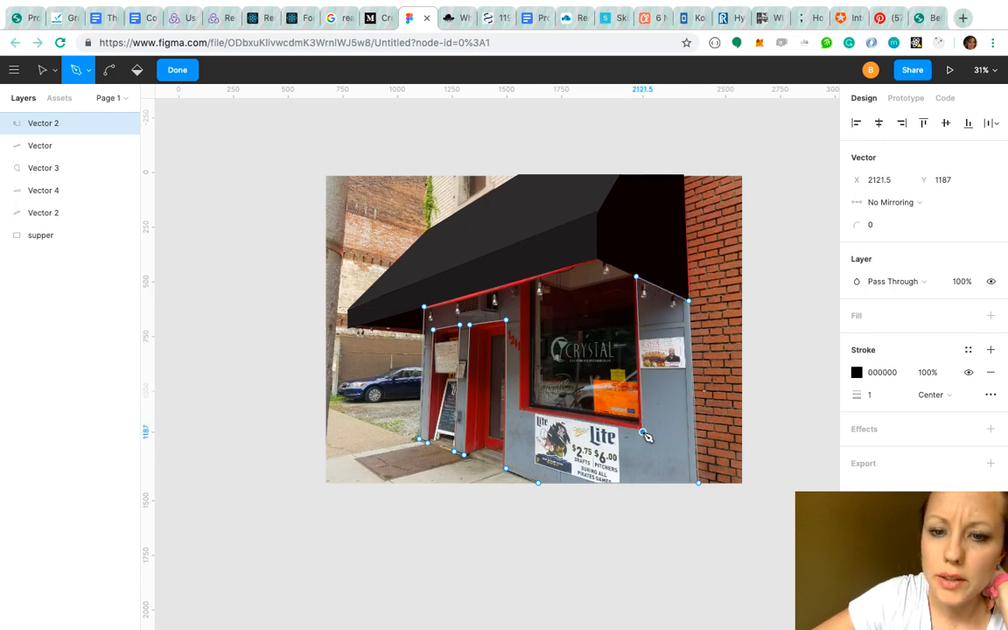
{"action": "left_click", "coordinate": [522, 411]}
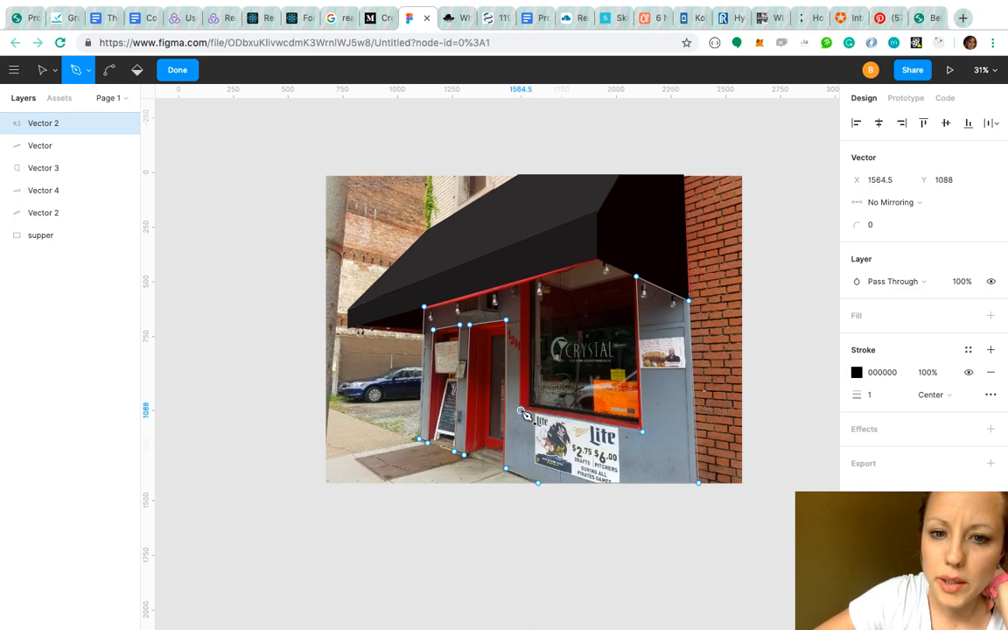
{"action": "left_click", "coordinate": [521, 286]}
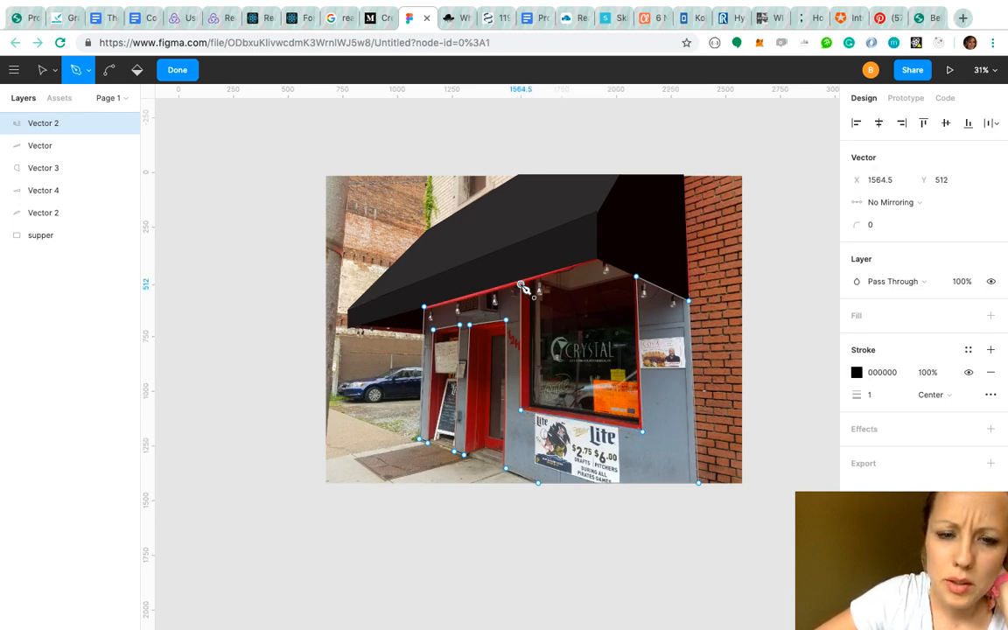
{"action": "left_click", "coordinate": [425, 310]}
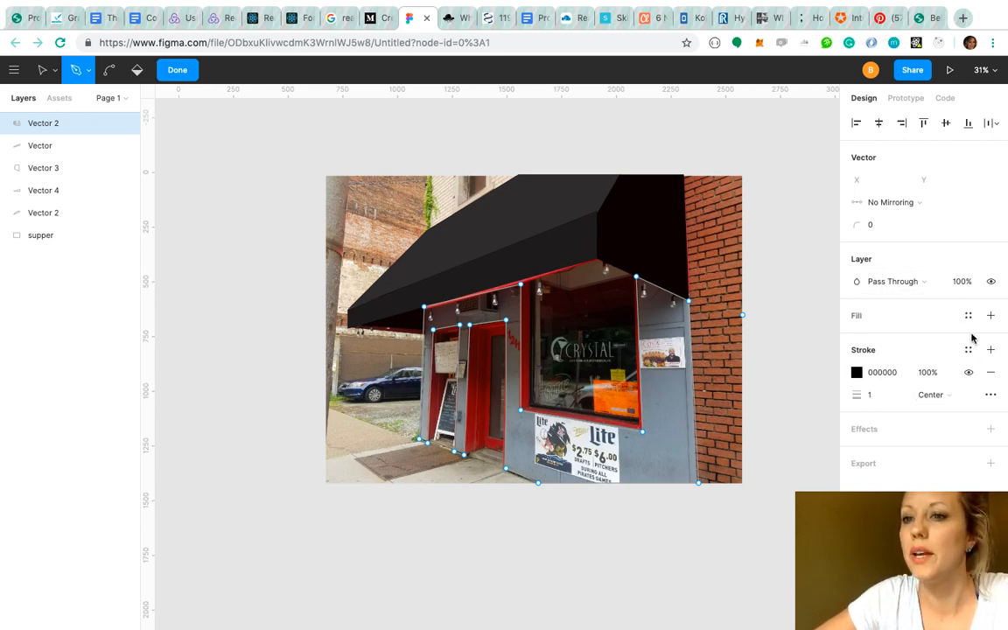
Add a solid fill to the wall shape and set its colour to light grey E0DCDC.
{"action": "left_click", "coordinate": [992, 317]}
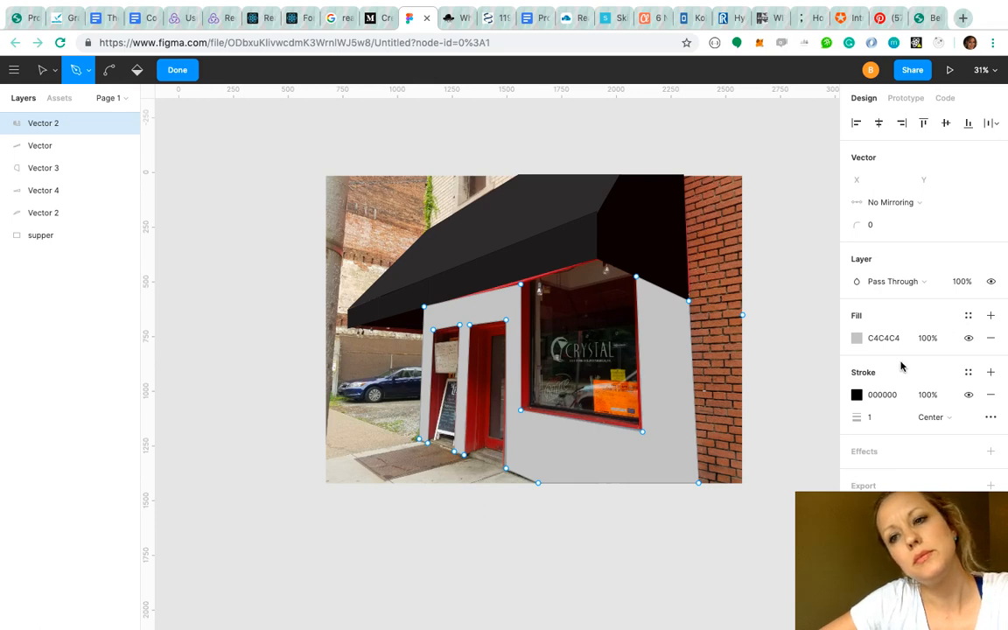
{"action": "left_click", "coordinate": [861, 340]}
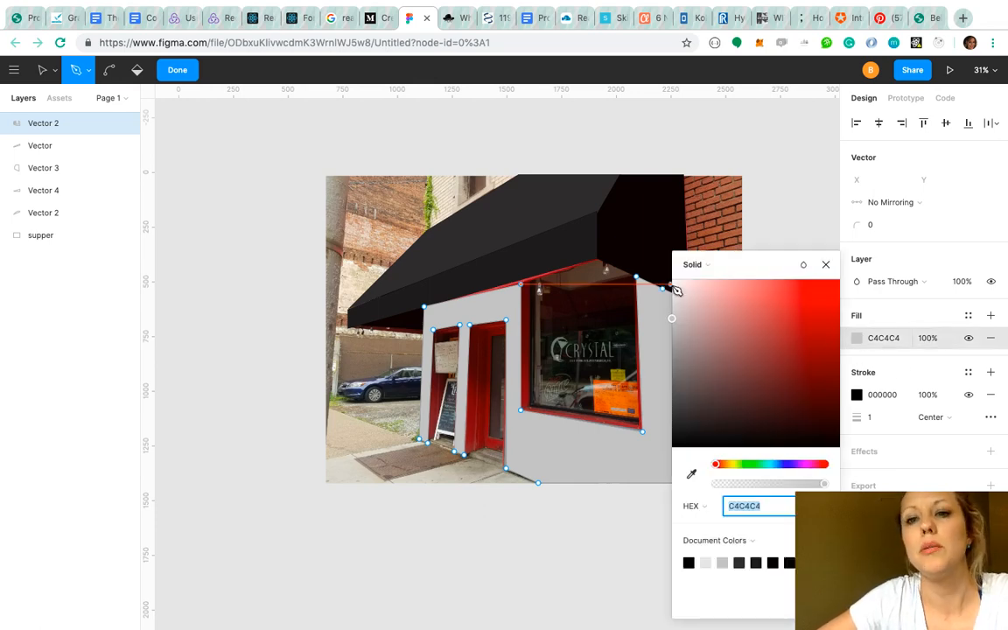
{"action": "type", "text": "FDF0F0"}
{"action": "key", "text": "Return"}
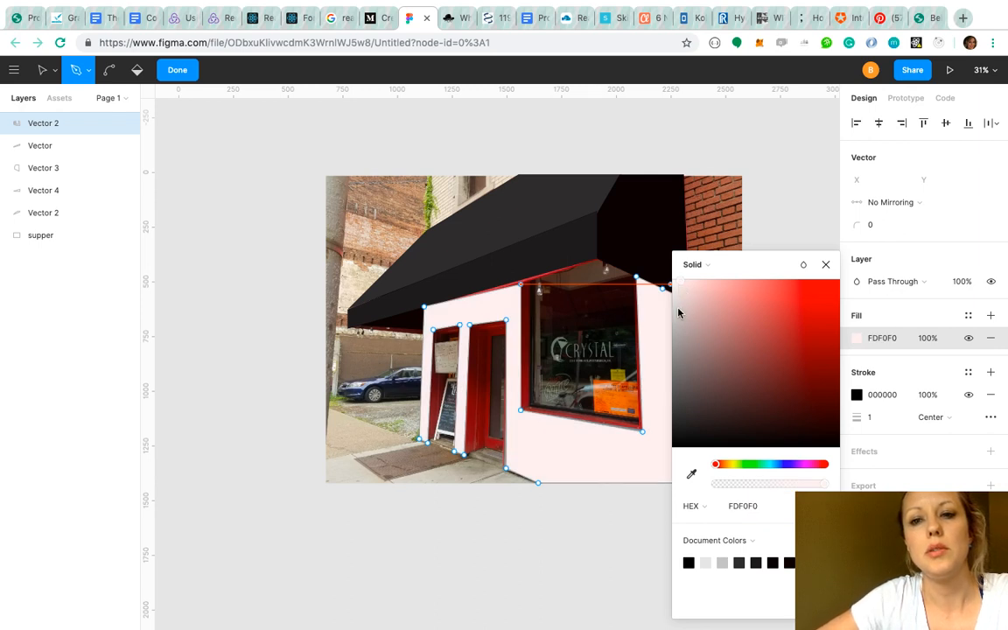
{"action": "left_click", "coordinate": [678, 308]}
{"action": "left_click_drag", "start_coordinate": [699, 290], "coordinate": [676, 318]}
{"action": "left_click", "coordinate": [676, 333]}
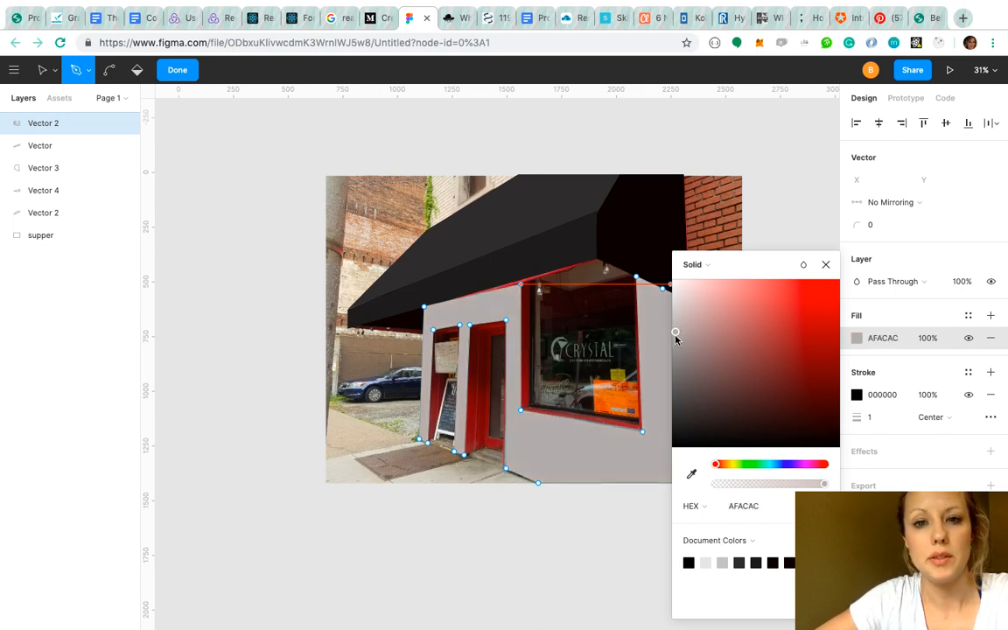
{"action": "left_click", "coordinate": [675, 300]}
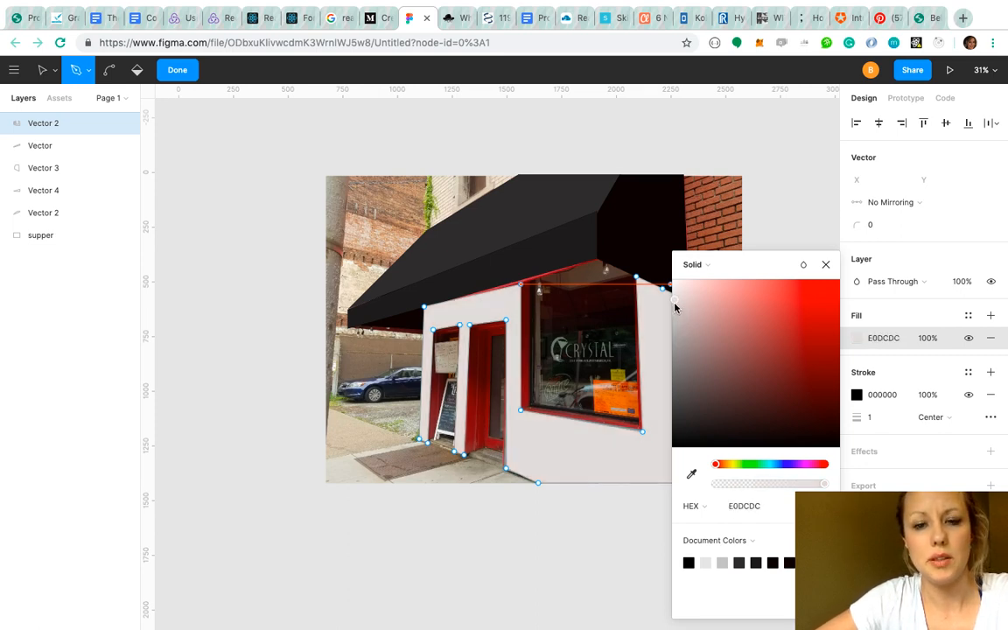
{"action": "left_click", "coordinate": [826, 265]}
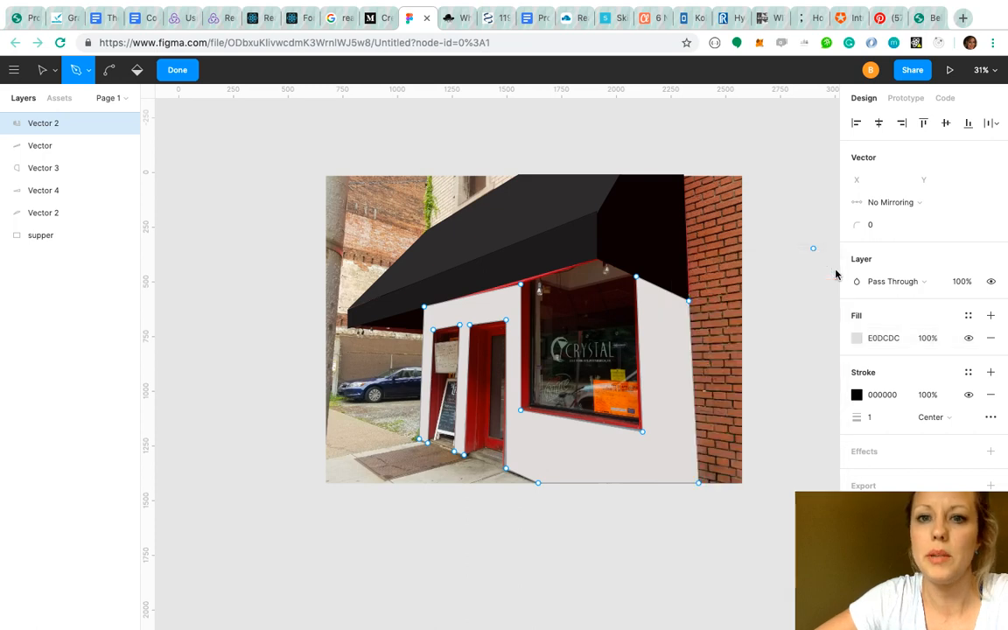
Raise the wall's corner point above the large window to Y 496 against the awning edge, and finish editing the shape.
{"action": "key", "text": "v"}
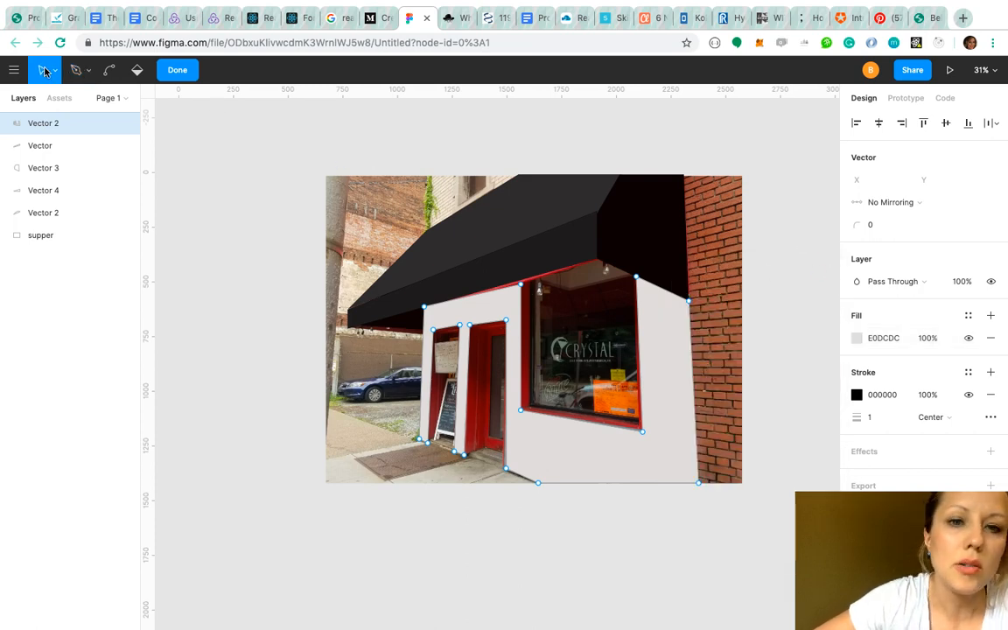
{"action": "left_click", "coordinate": [520, 281]}
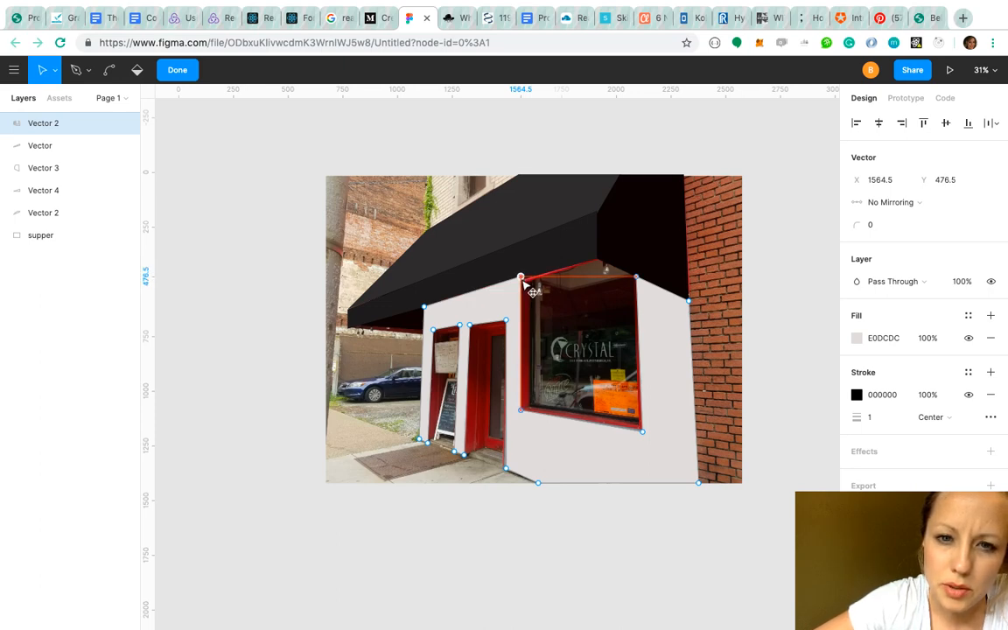
{"action": "left_click", "coordinate": [487, 288]}
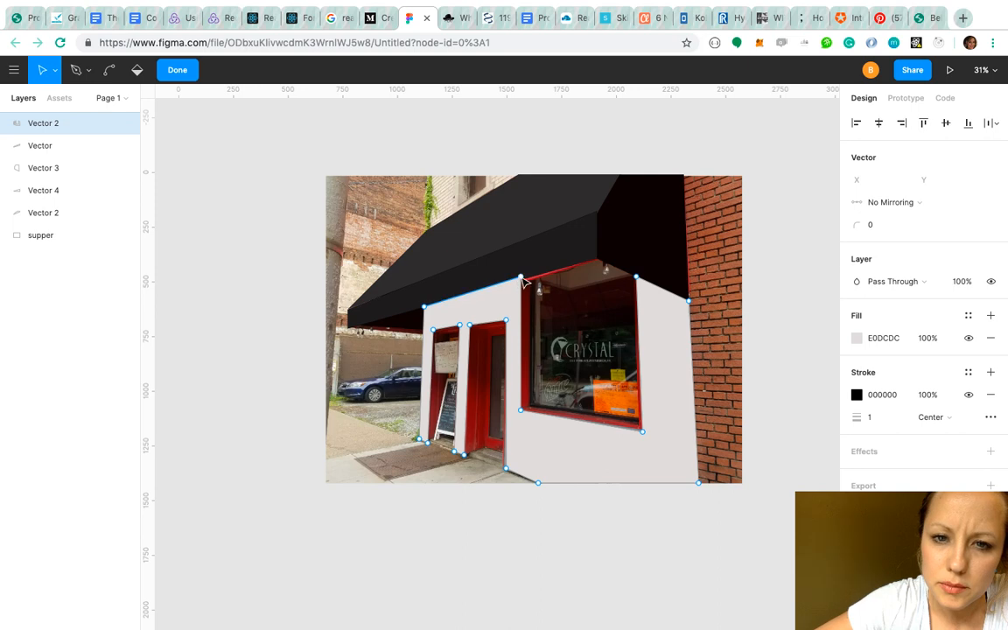
{"action": "left_click_drag", "start_coordinate": [524, 281], "coordinate": [523, 279]}
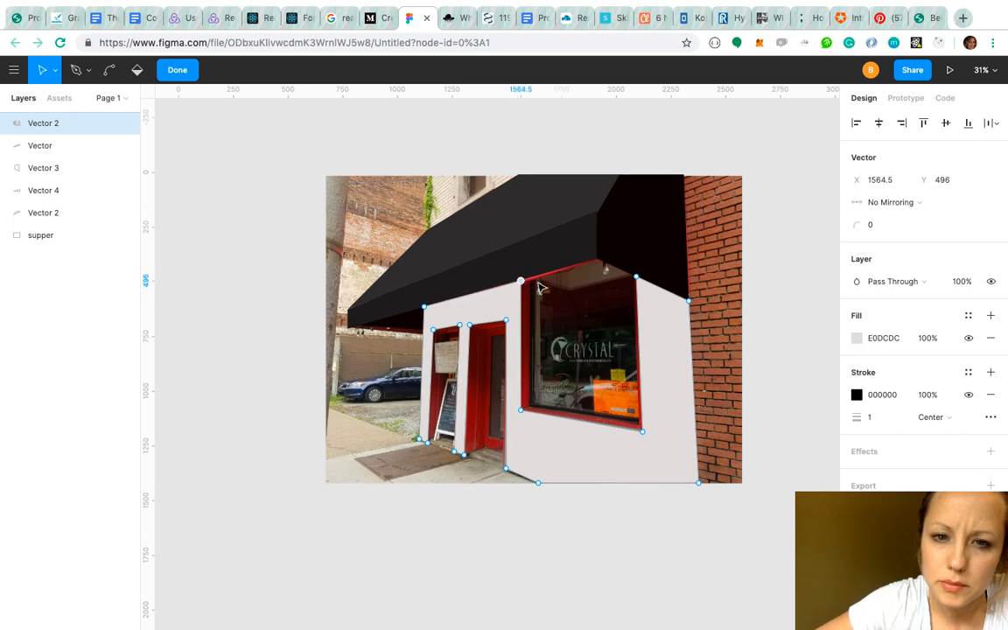
{"action": "left_click", "coordinate": [786, 338]}
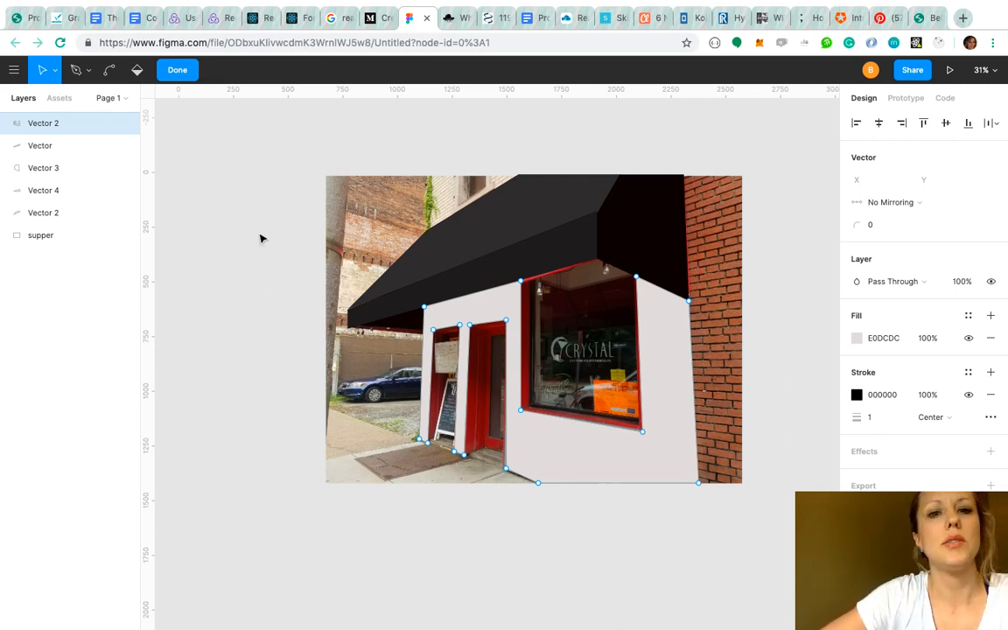
{"action": "key", "text": "Escape"}
{"action": "key", "text": "Escape"}
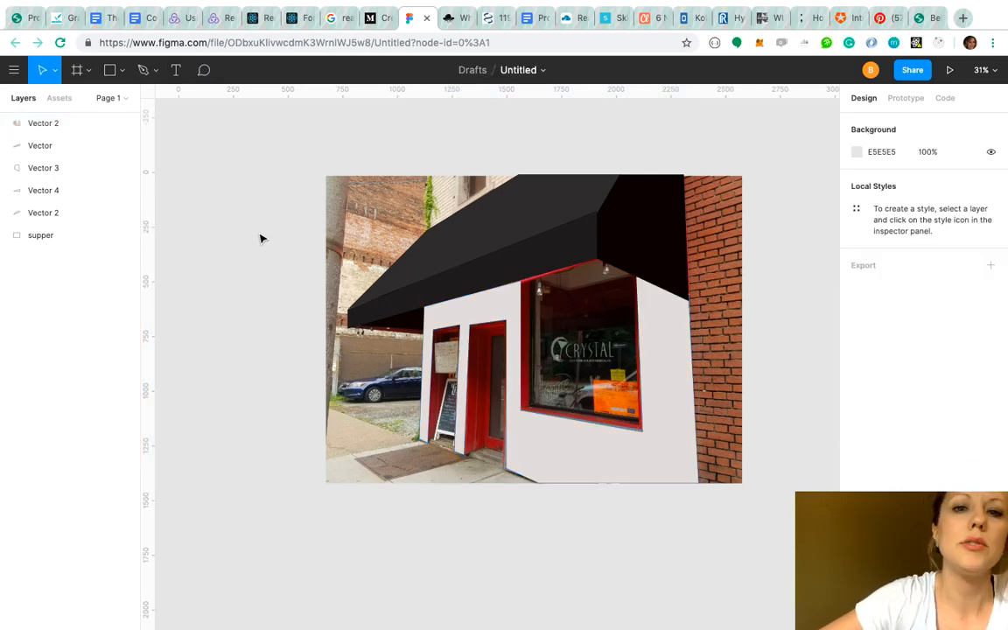
Trace the red door and its frame with the Pen tool as a closed outline about 183 by 685, and finish editing it.
{"action": "left_click", "coordinate": [144, 72]}
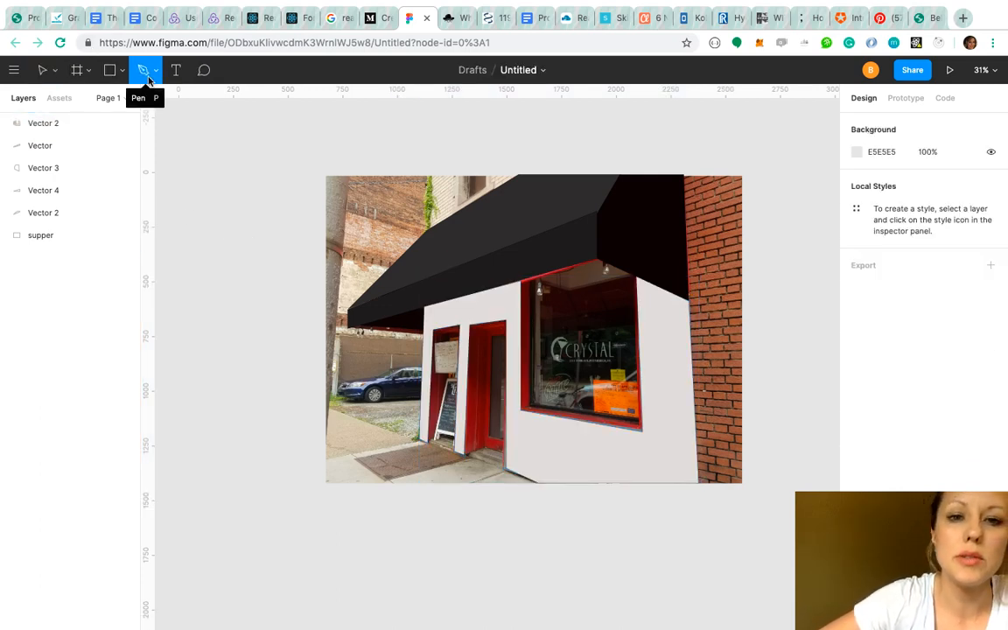
{"action": "left_click", "coordinate": [466, 454]}
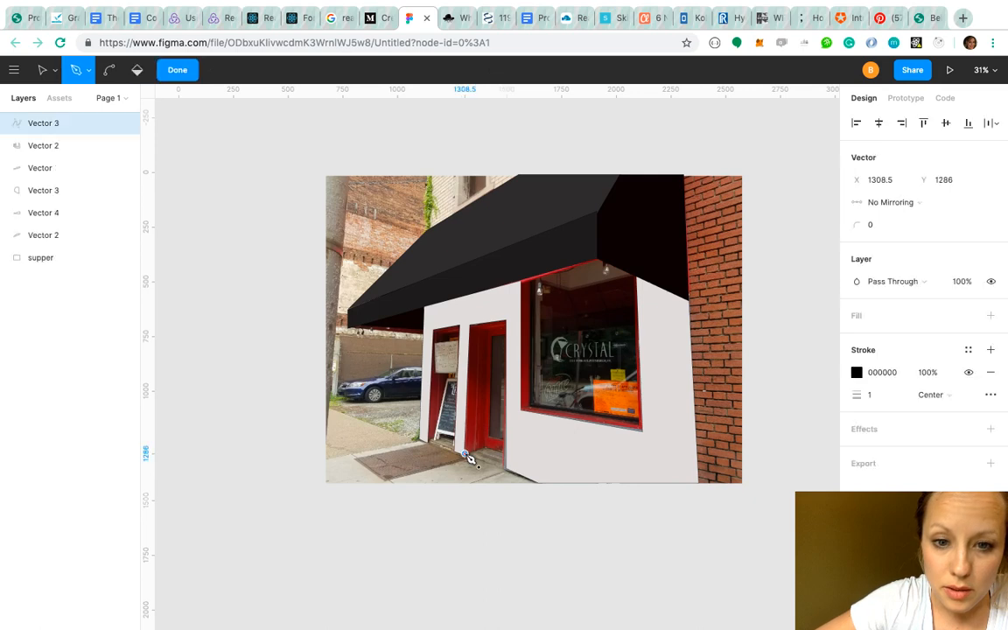
{"action": "left_click", "coordinate": [484, 447]}
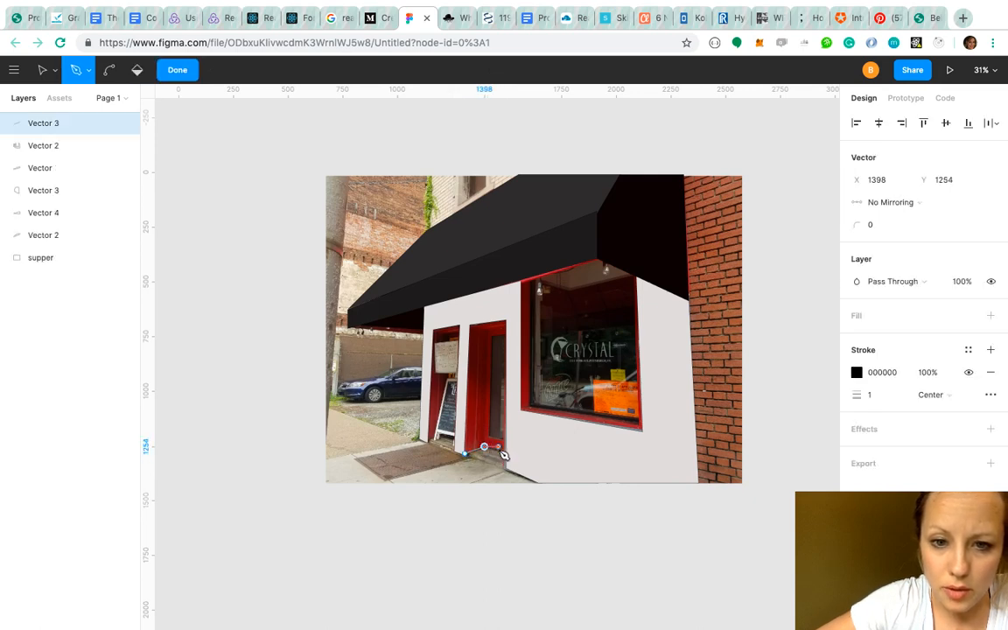
{"action": "left_click", "coordinate": [501, 453]}
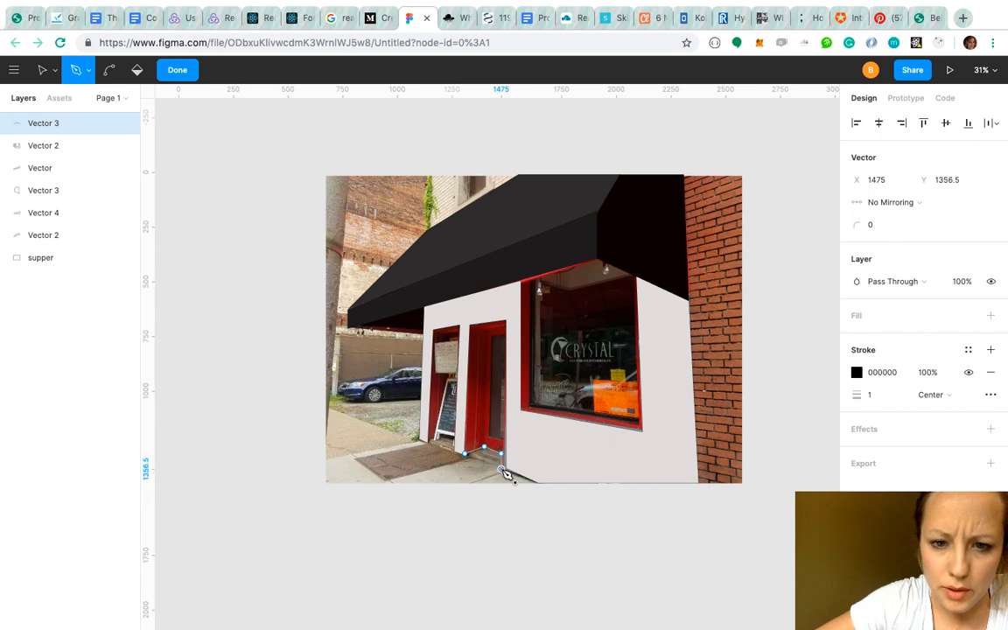
{"action": "left_click", "coordinate": [501, 470]}
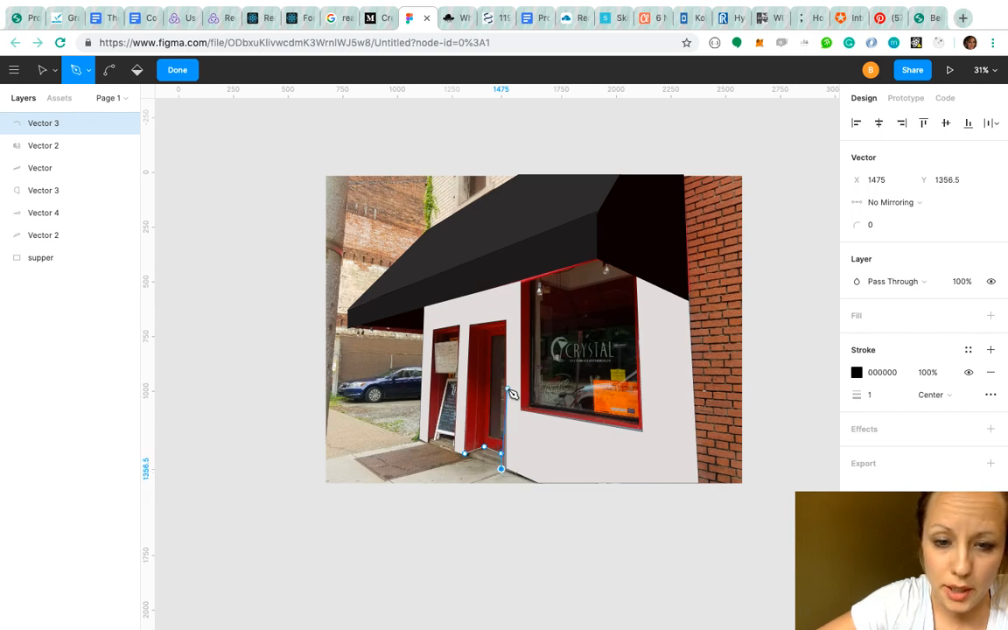
{"action": "left_click", "coordinate": [505, 470]}
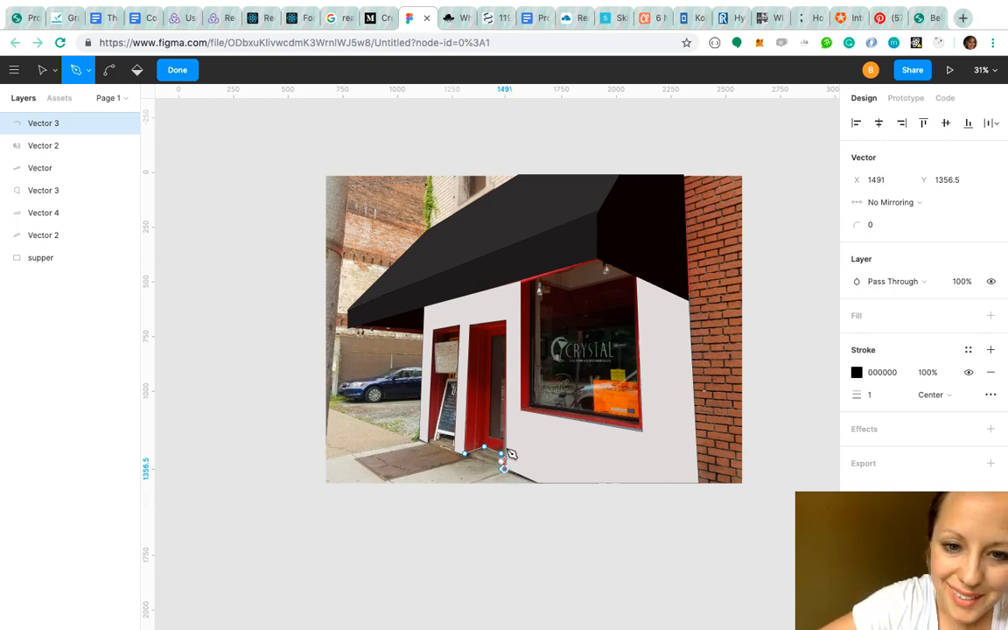
{"action": "left_click", "coordinate": [504, 320]}
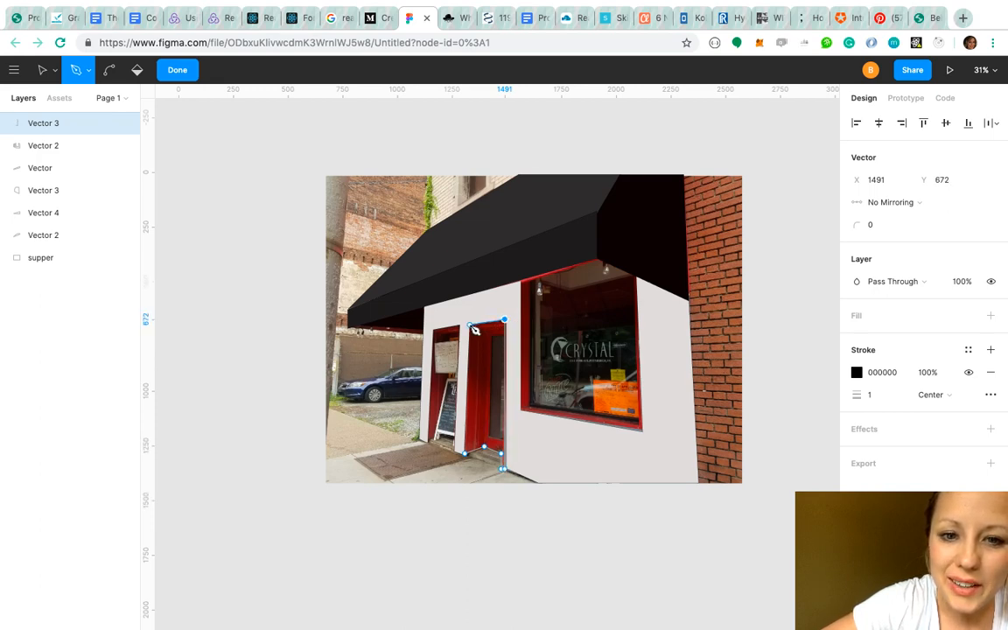
{"action": "left_click", "coordinate": [471, 326]}
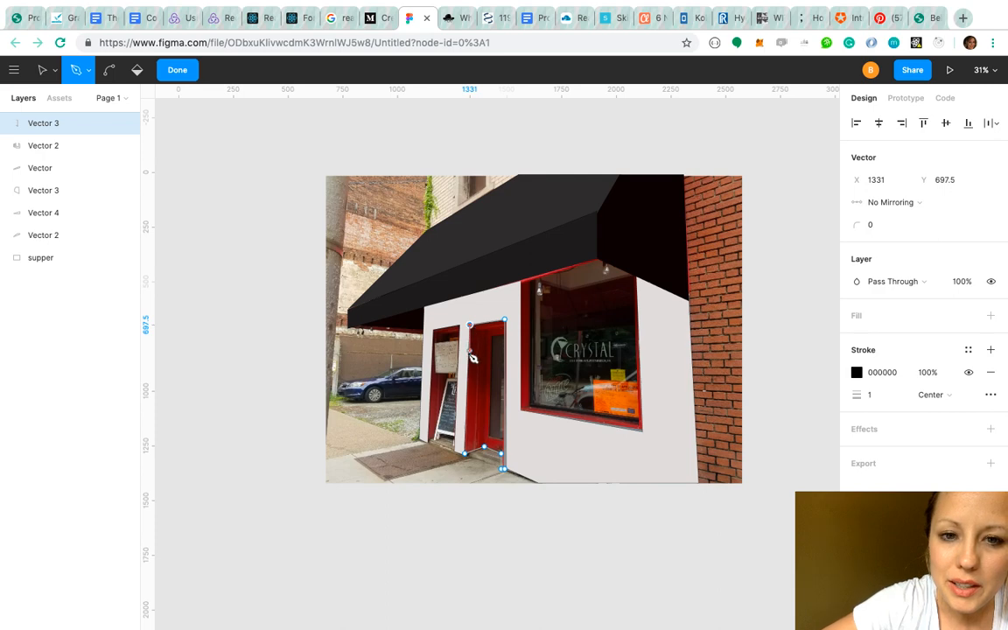
{"action": "left_click", "coordinate": [469, 454]}
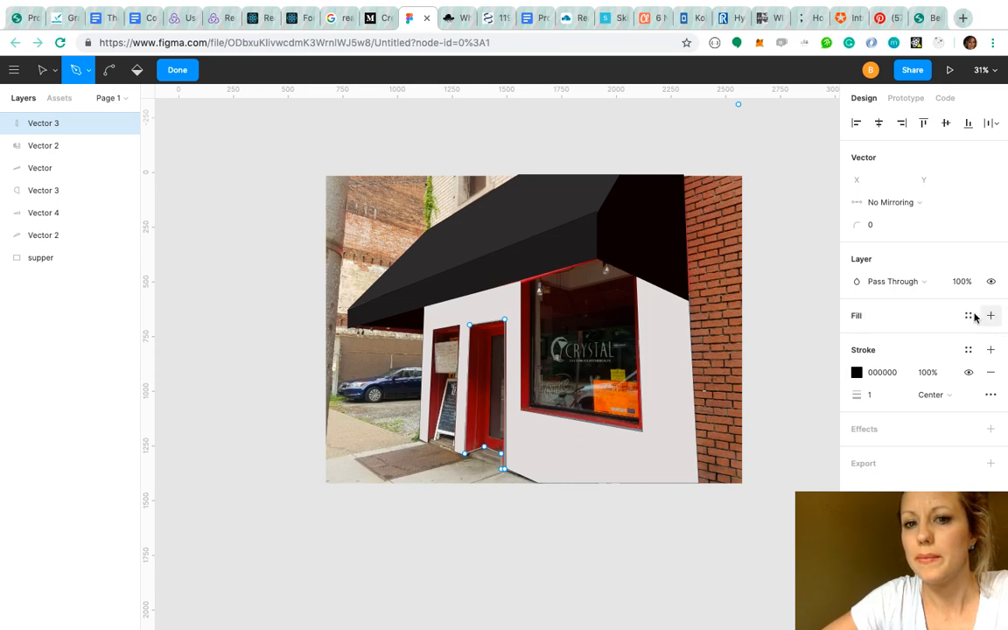
{"action": "left_click", "coordinate": [41, 70]}
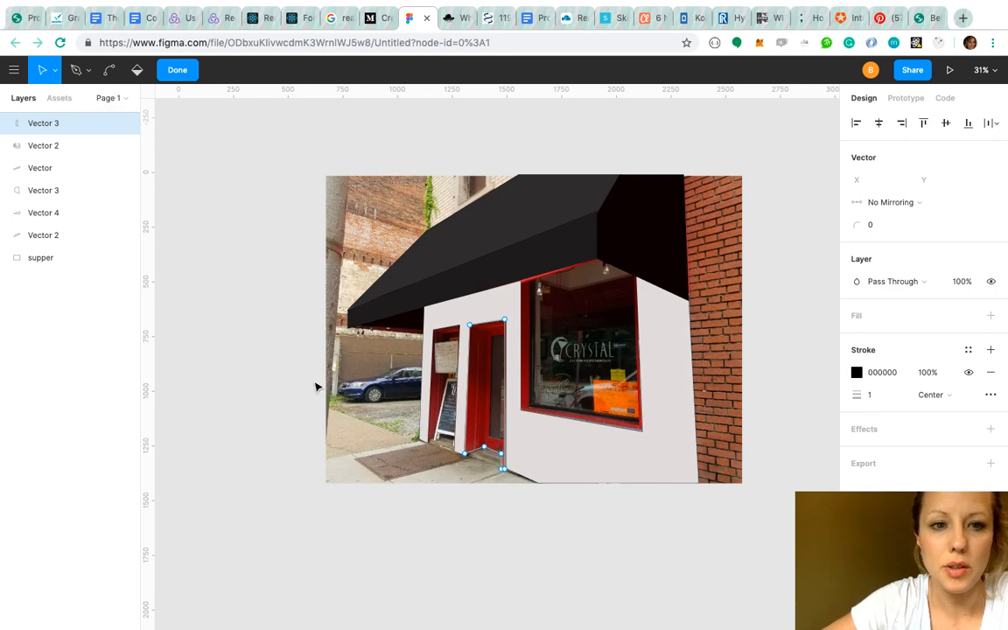
{"action": "key", "text": "Escape"}
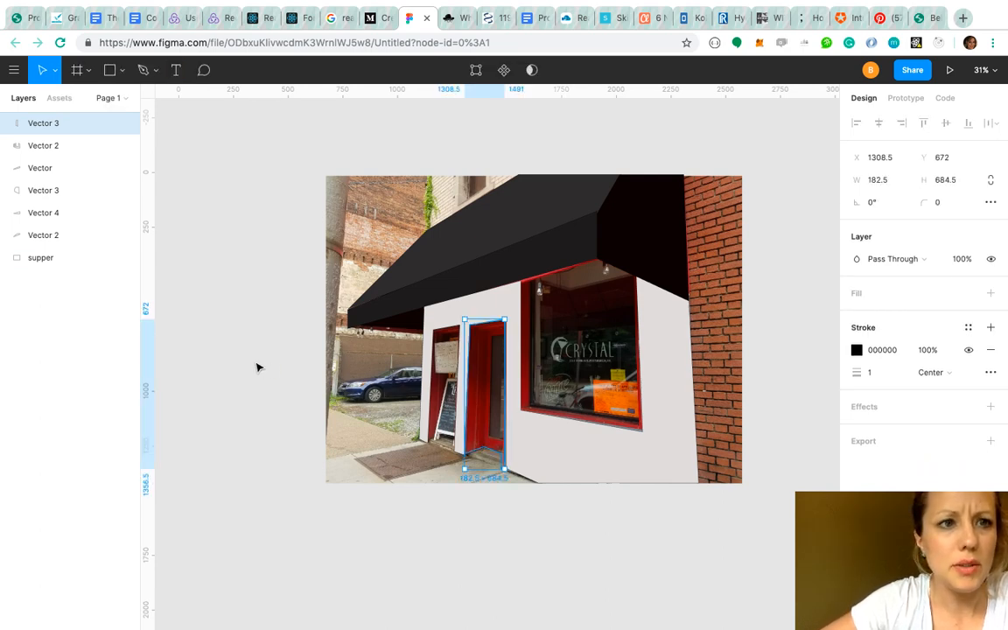
Trace the door's dark glass panel as a closed four-point outline from about X 1427 to 1494 and Y 752 to 1238.
{"action": "left_click", "coordinate": [144, 70]}
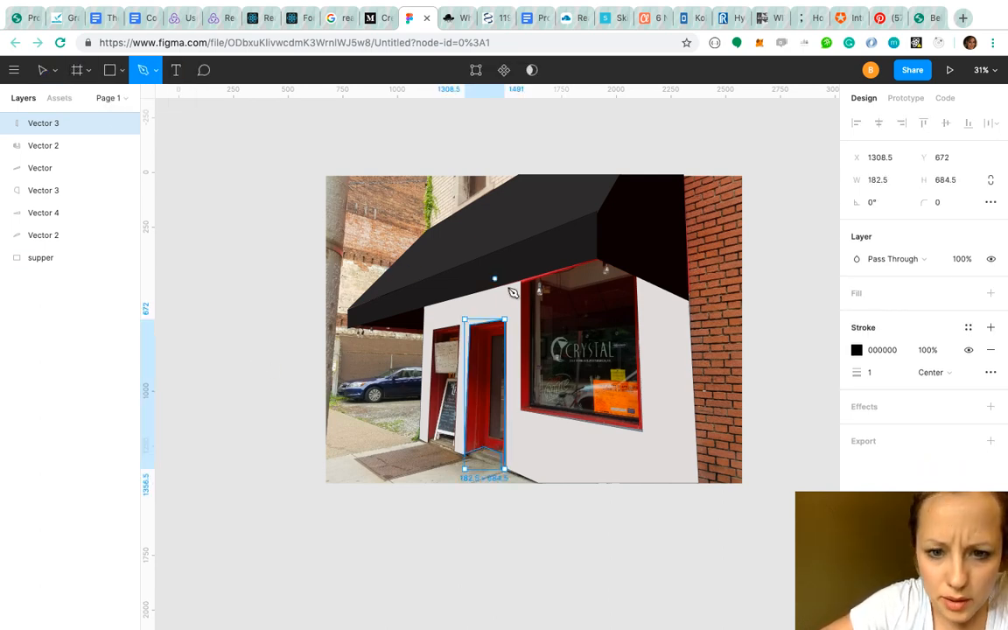
{"action": "left_click", "coordinate": [506, 338]}
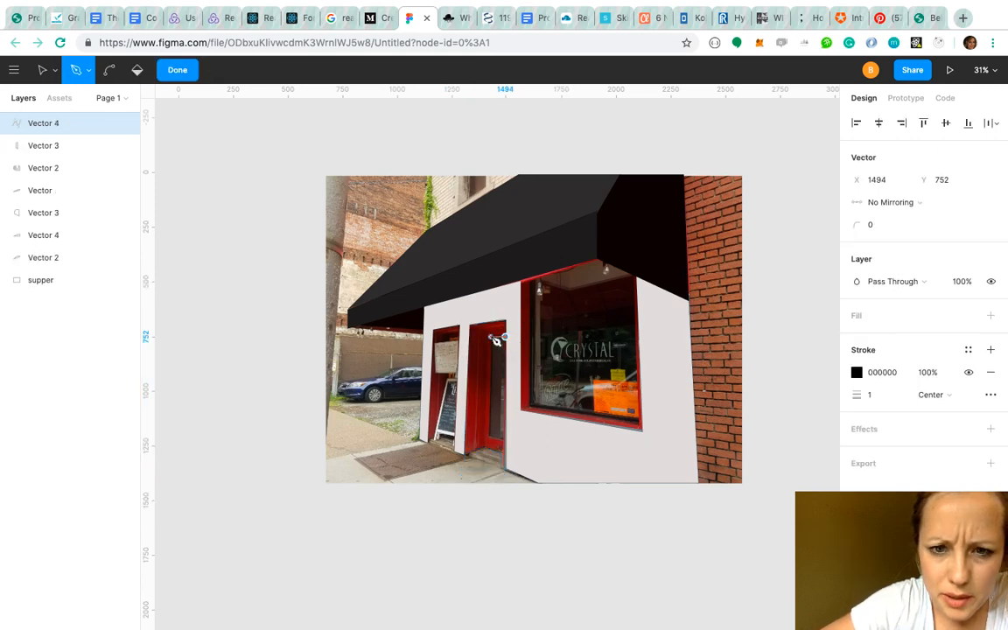
{"action": "left_click", "coordinate": [491, 336]}
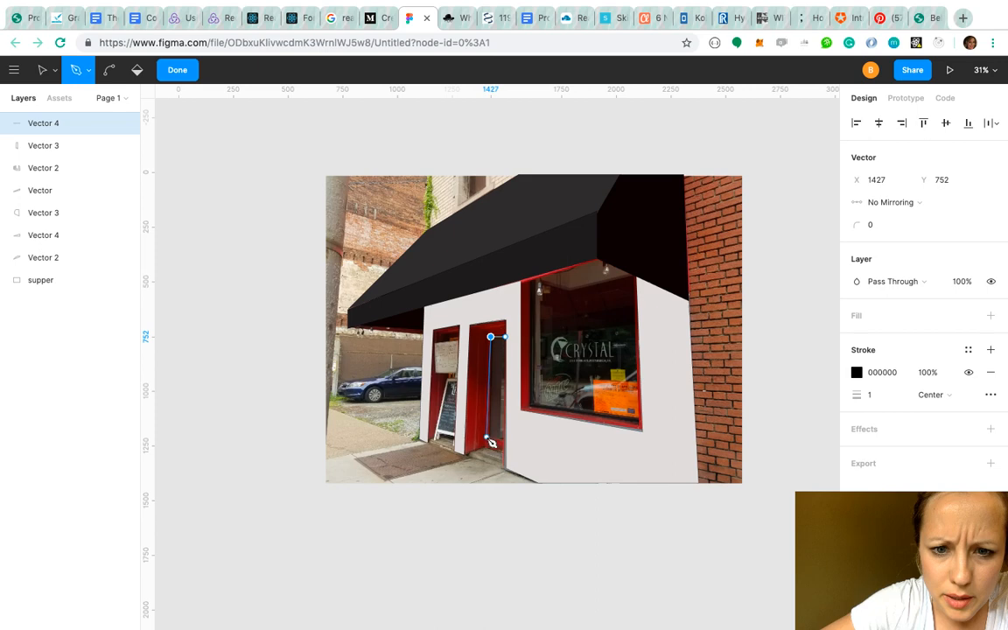
{"action": "left_click", "coordinate": [491, 438]}
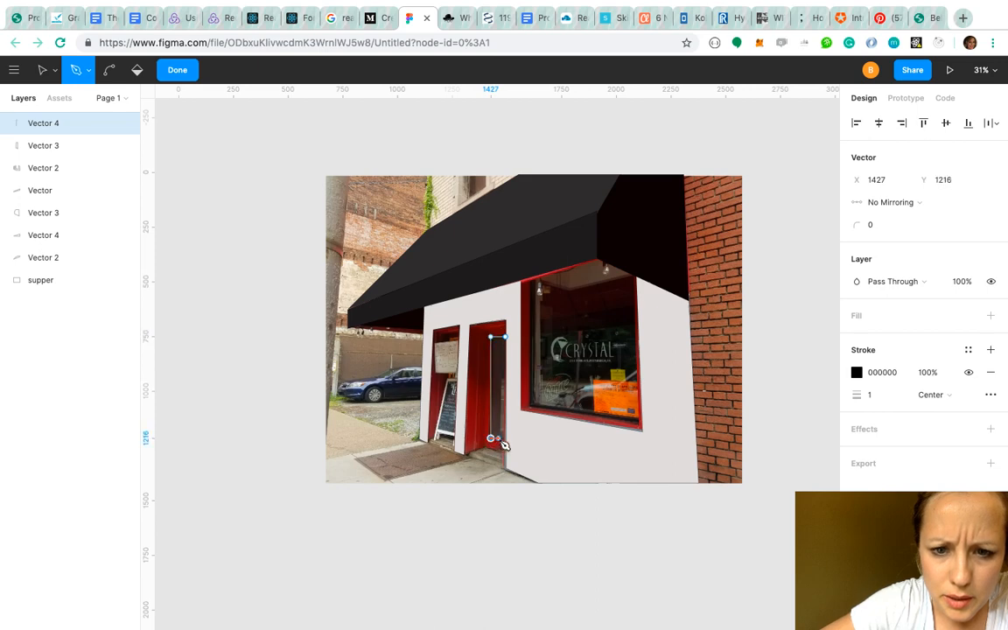
{"action": "left_click", "coordinate": [505, 444]}
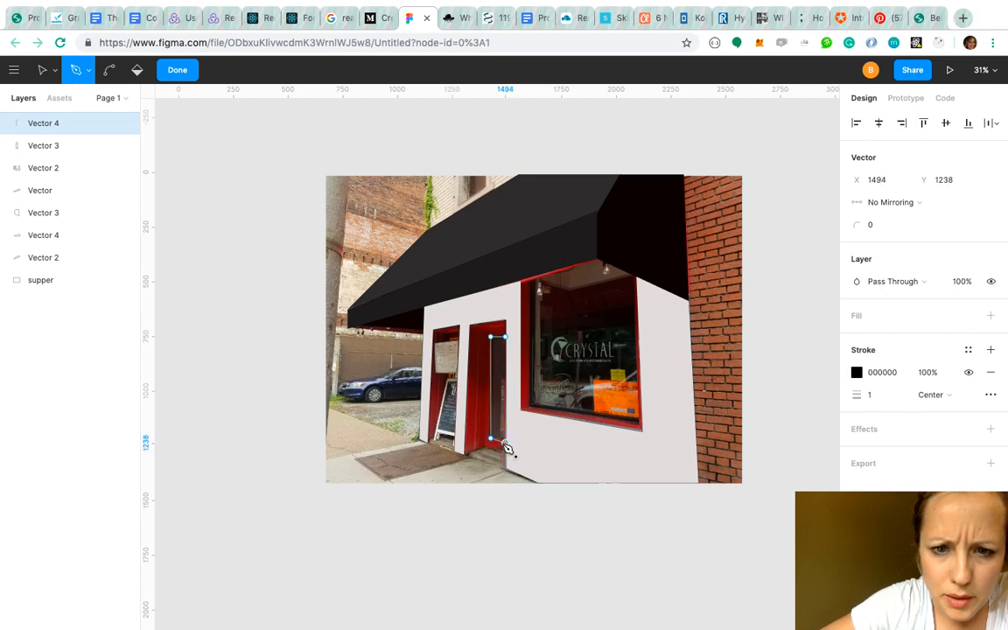
{"action": "left_click", "coordinate": [506, 339]}
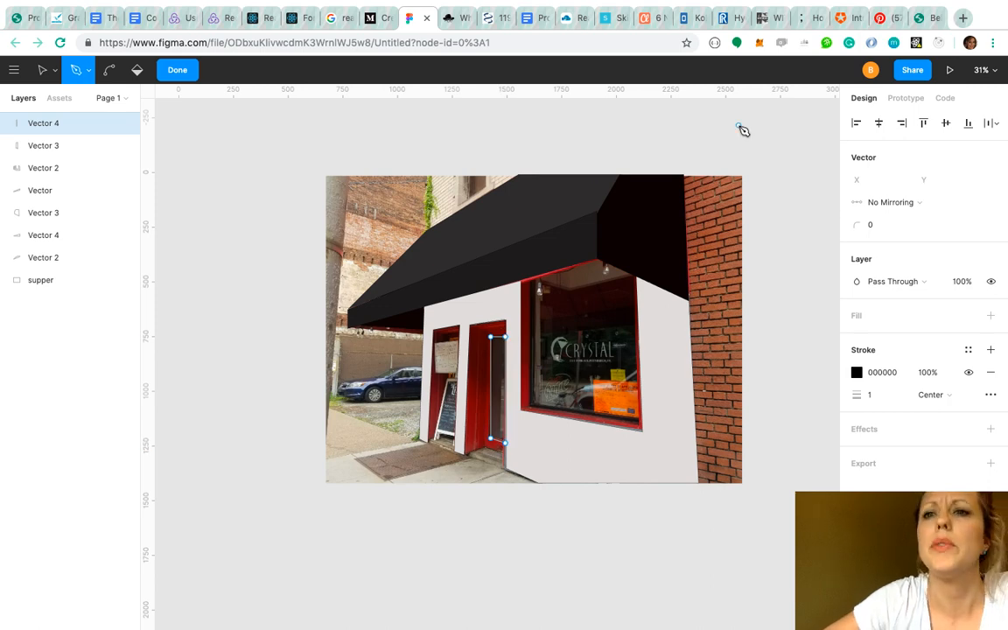
Add a solid fill to the door's glass panel and set its colour to dark grey 292525.
{"action": "left_click", "coordinate": [990, 317]}
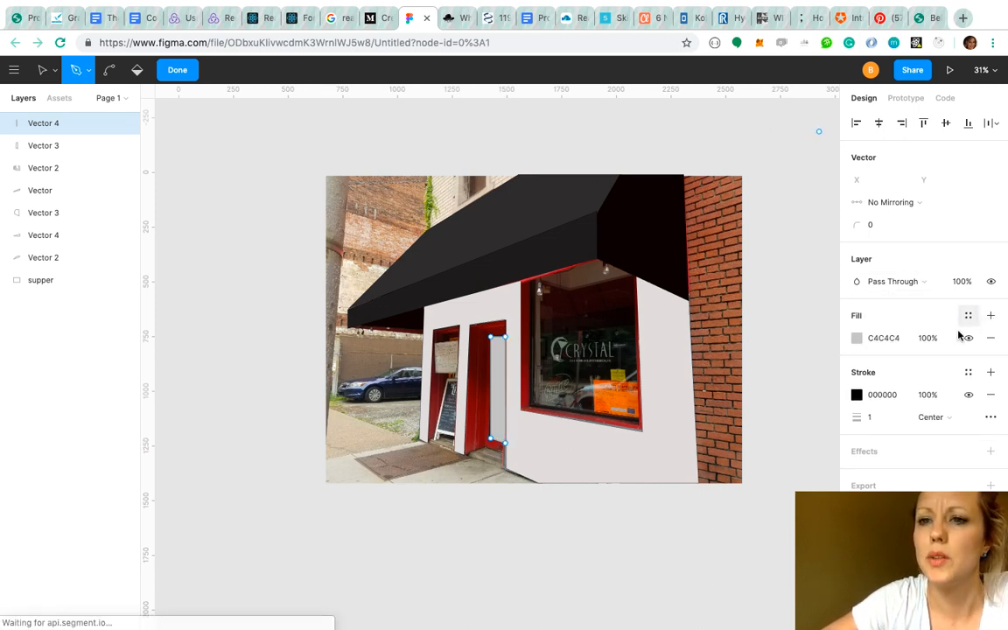
{"action": "left_click", "coordinate": [857, 339]}
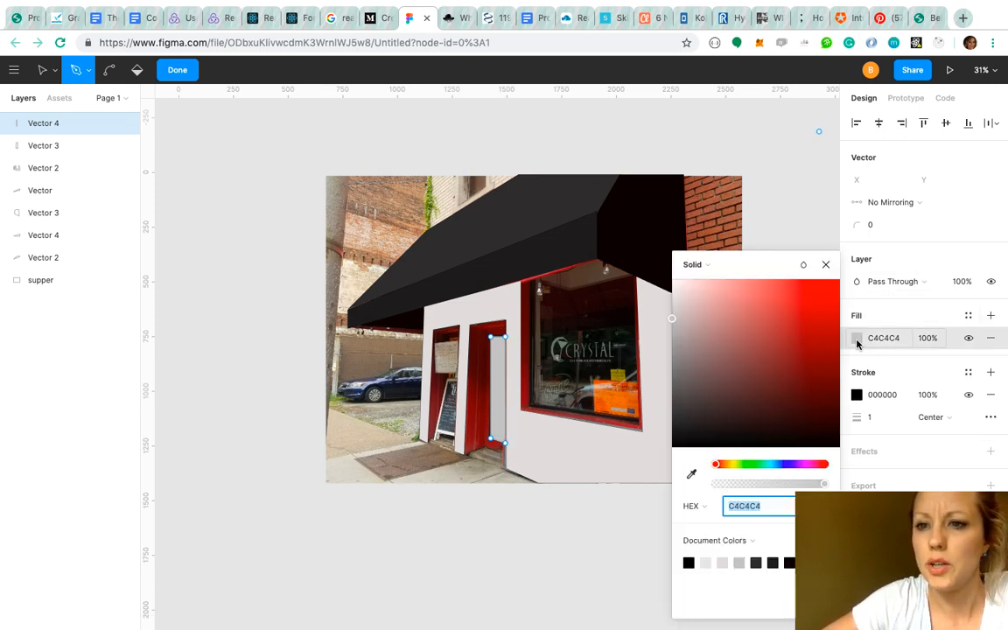
{"action": "left_click", "coordinate": [681, 361]}
{"action": "left_click", "coordinate": [676, 398]}
{"action": "left_click", "coordinate": [689, 402]}
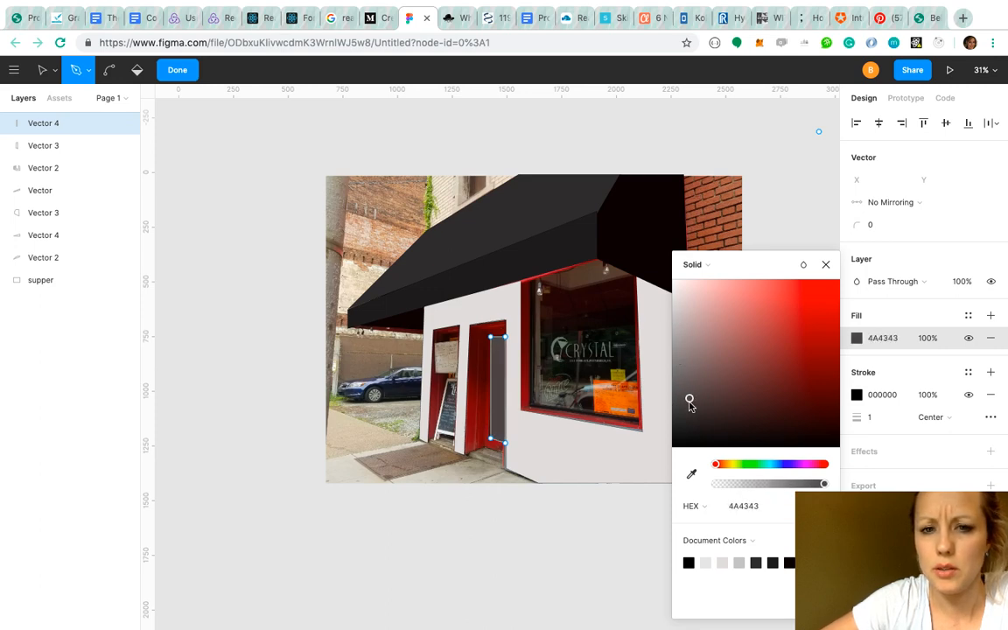
{"action": "left_click", "coordinate": [691, 423]}
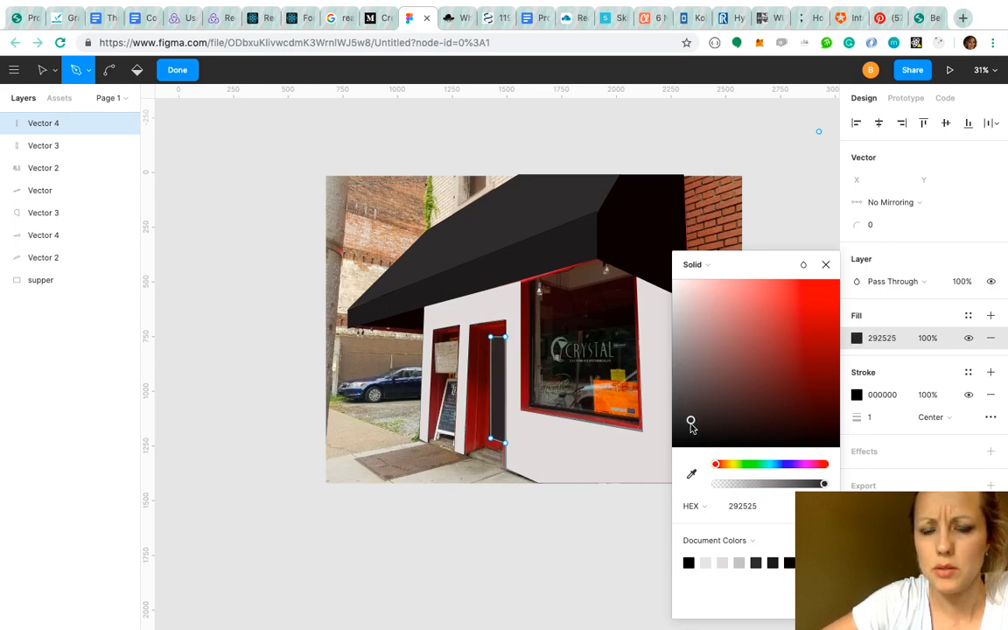
{"action": "left_click", "coordinate": [825, 264]}
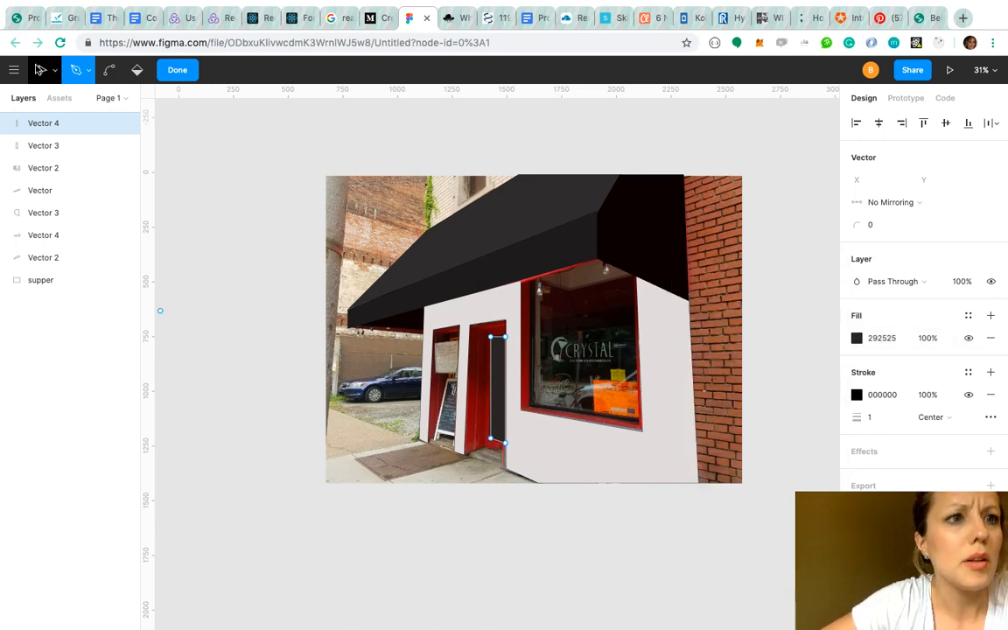
Move the glass panel's lower-left corner point to X 1411, Y 1216, and finish editing the shape.
{"action": "left_click", "coordinate": [40, 70]}
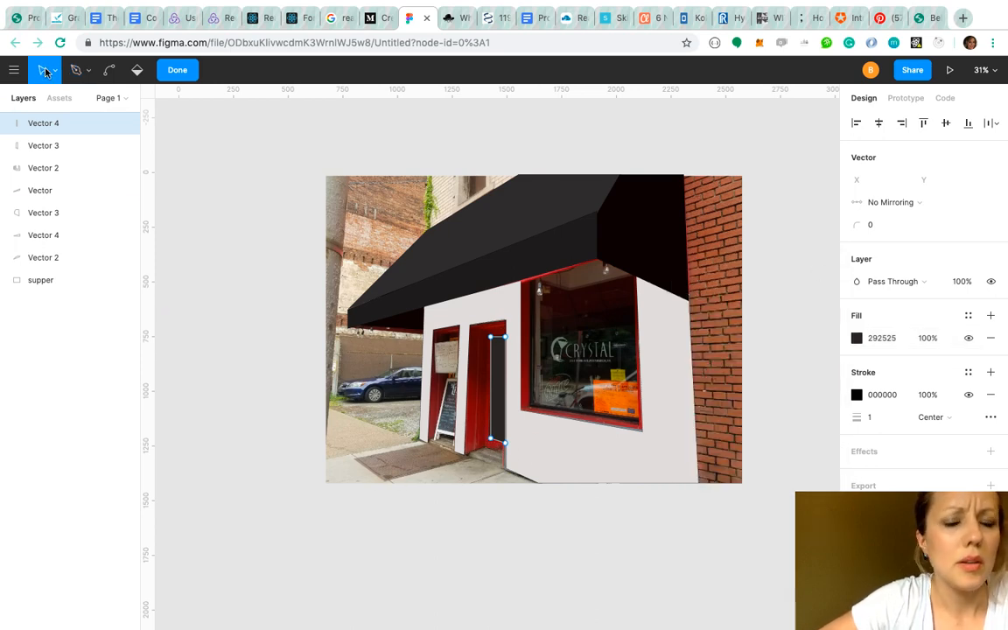
{"action": "left_click", "coordinate": [491, 439]}
{"action": "left_click_drag", "start_coordinate": [490, 439], "coordinate": [488, 440]}
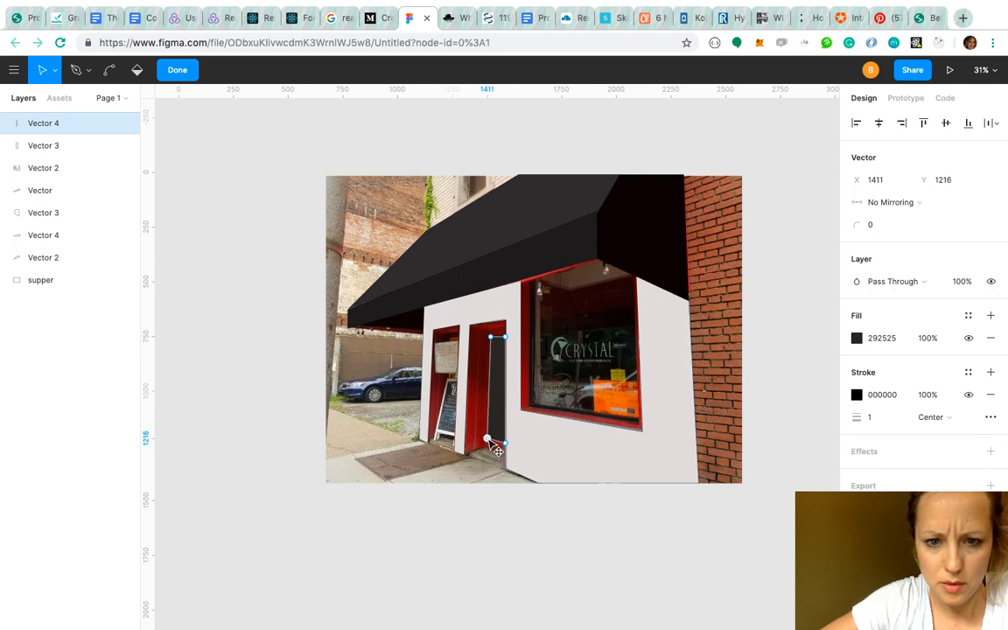
{"action": "left_click", "coordinate": [500, 560]}
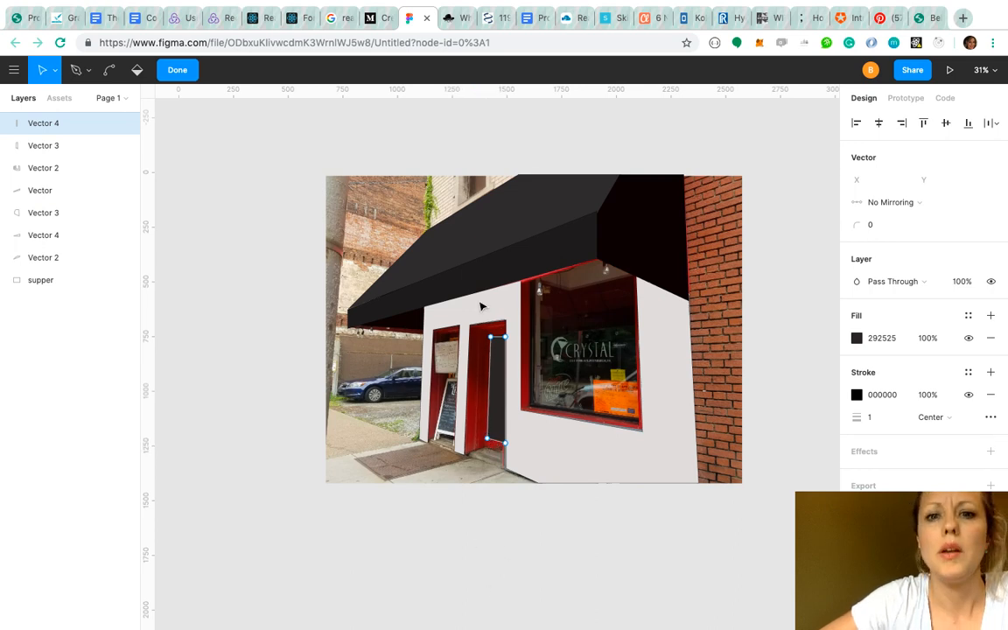
{"action": "left_click", "coordinate": [480, 348]}
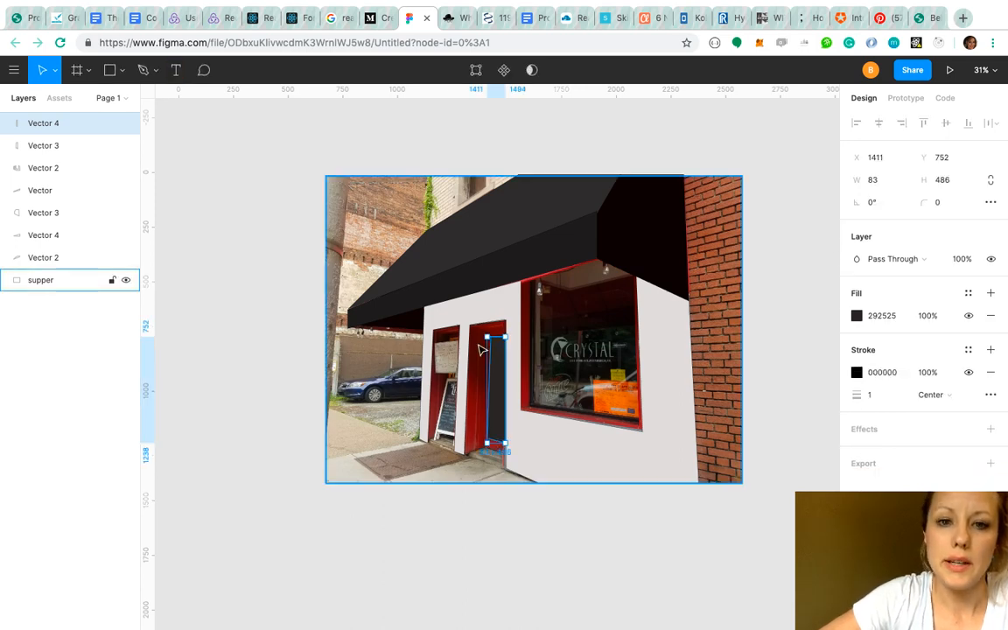
Select the door outline, add a solid fill in dark red 800A0A, and deselect the shape.
{"action": "double_click", "coordinate": [484, 331]}
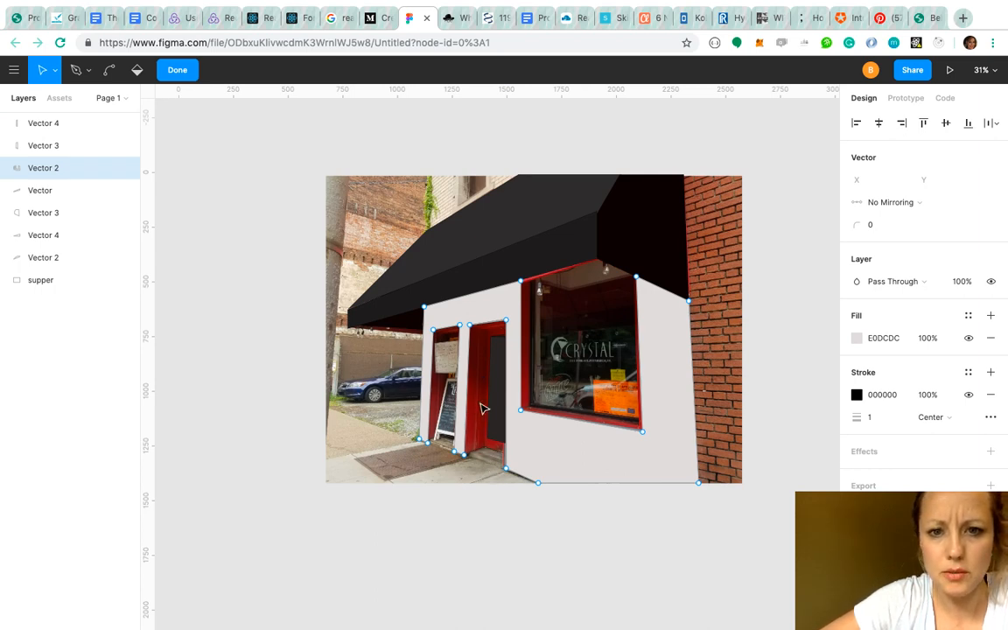
{"action": "key", "text": "Escape"}
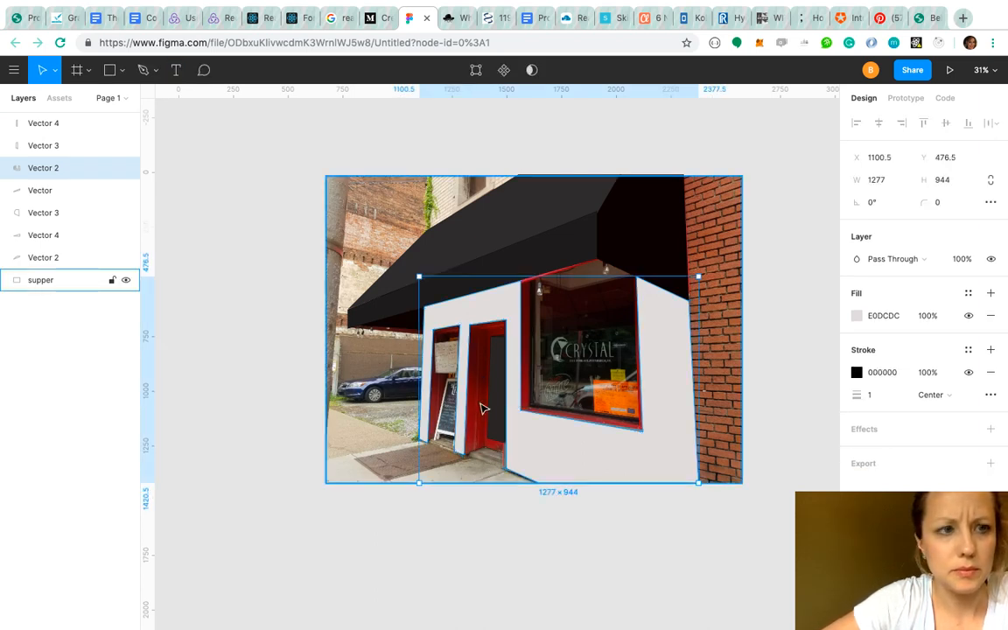
{"action": "left_click", "coordinate": [480, 408]}
{"action": "left_click", "coordinate": [502, 433]}
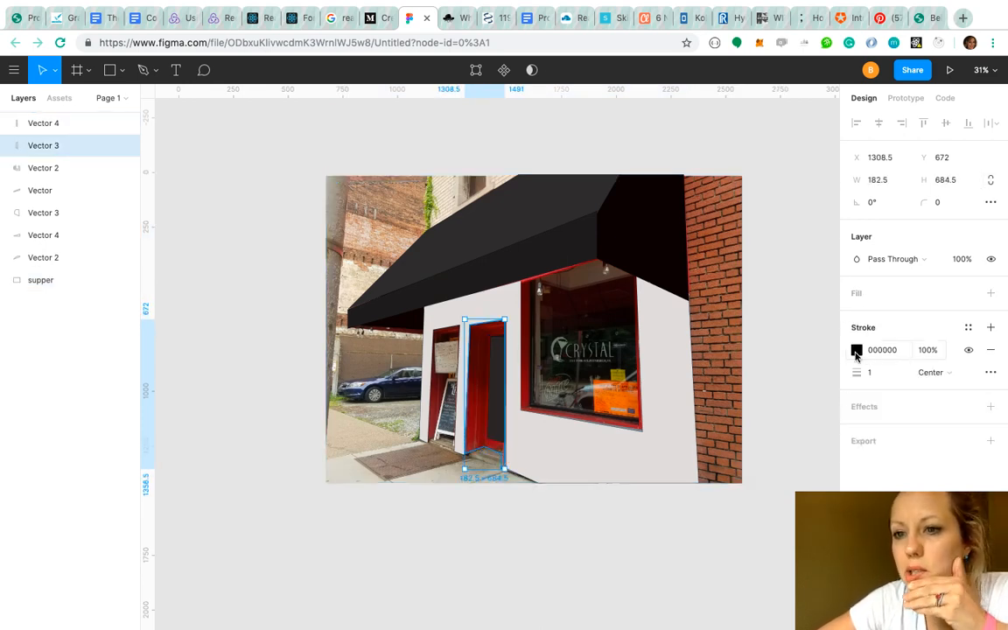
{"action": "left_click", "coordinate": [991, 292]}
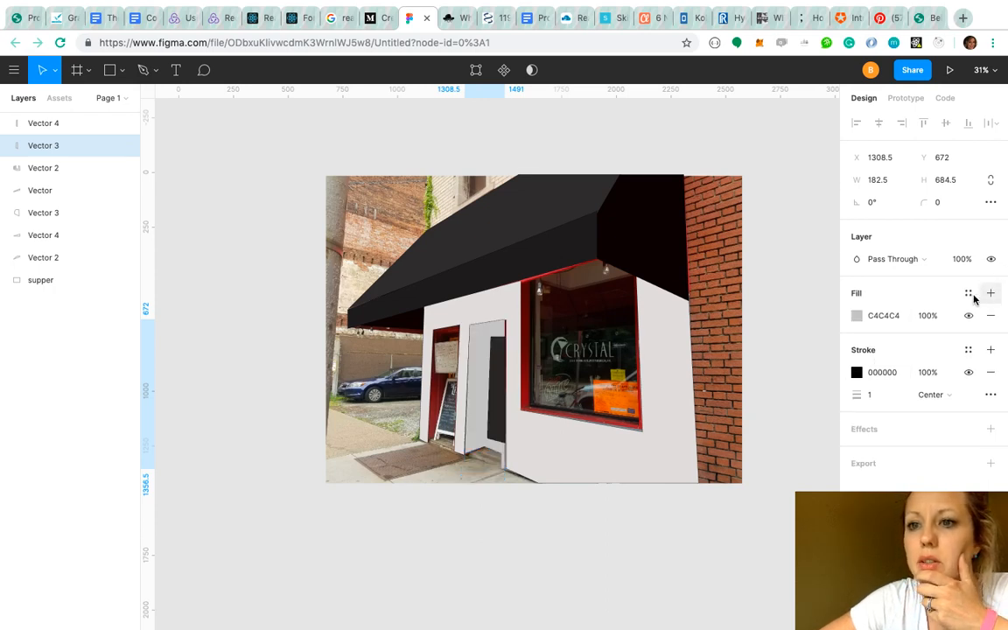
{"action": "left_click", "coordinate": [858, 318]}
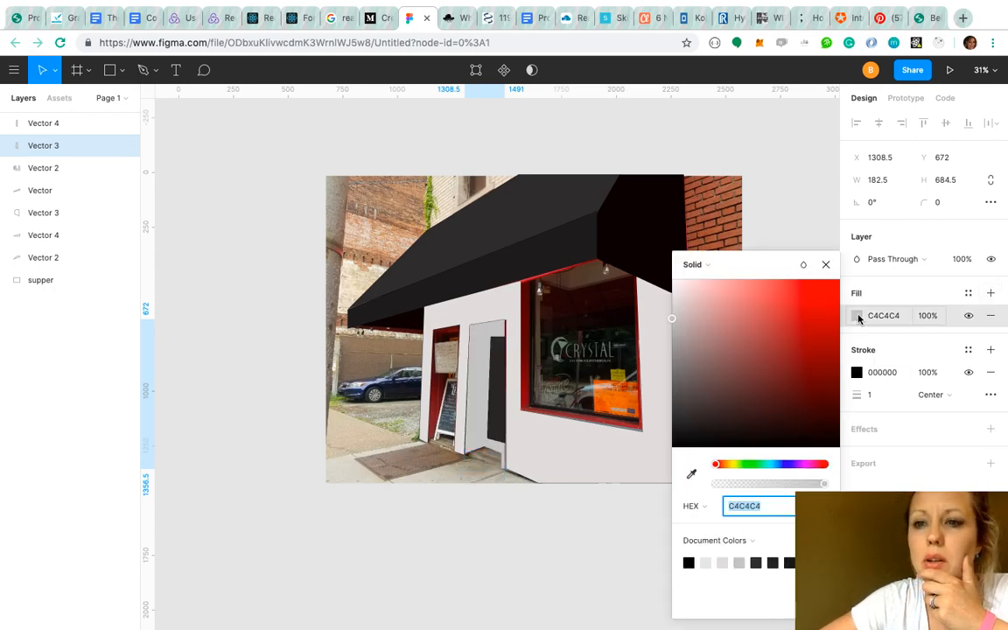
{"action": "left_click", "coordinate": [827, 366]}
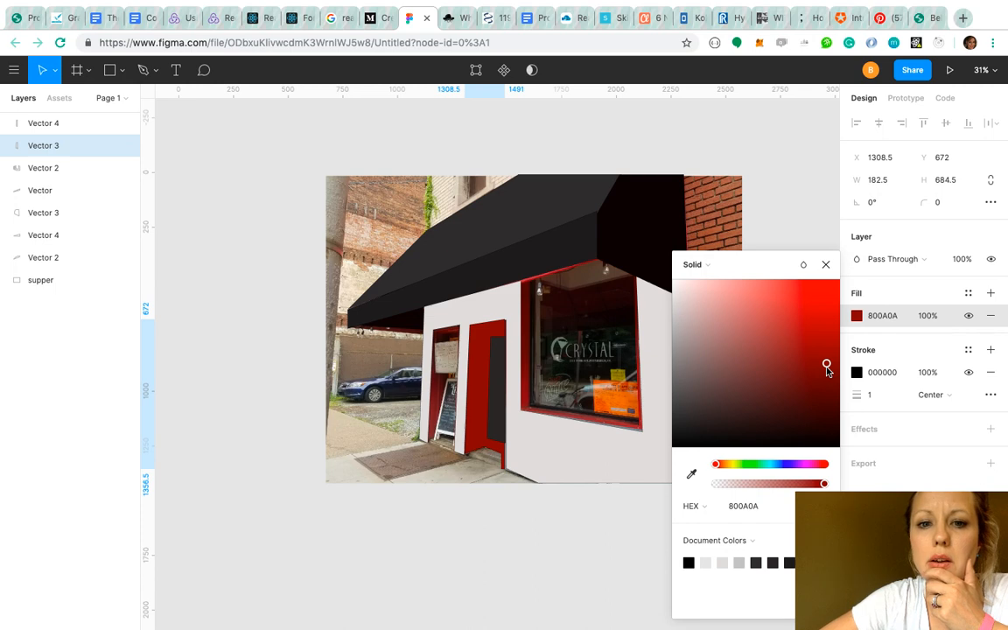
{"action": "left_click", "coordinate": [653, 578]}
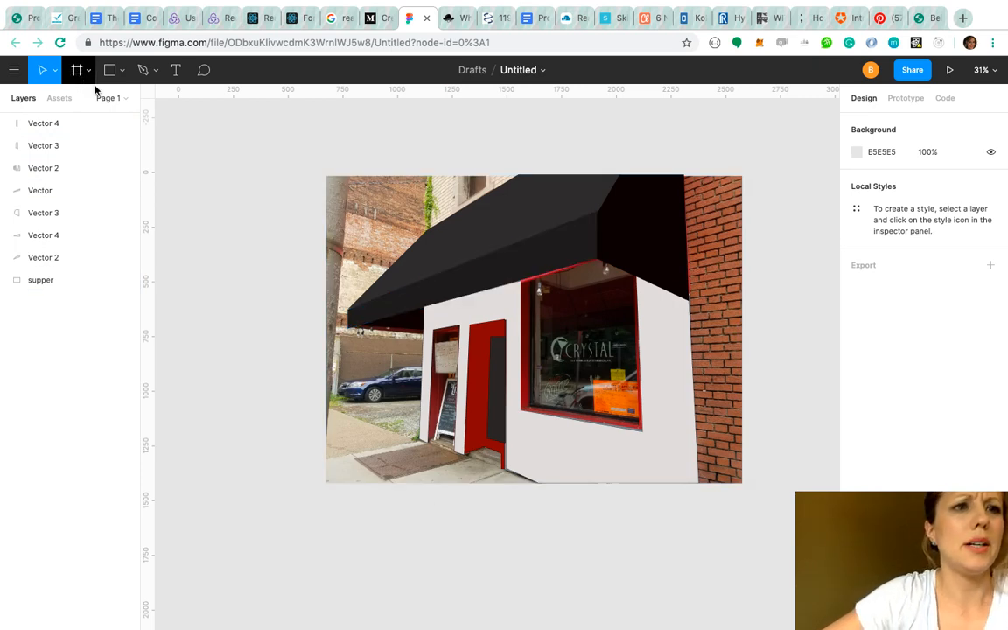
Trace the narrow left door's frame as a closed eight-point outline around its glass, from about X 1139 to 1296 and Y 697.5 to 1280.
{"action": "left_click", "coordinate": [143, 70]}
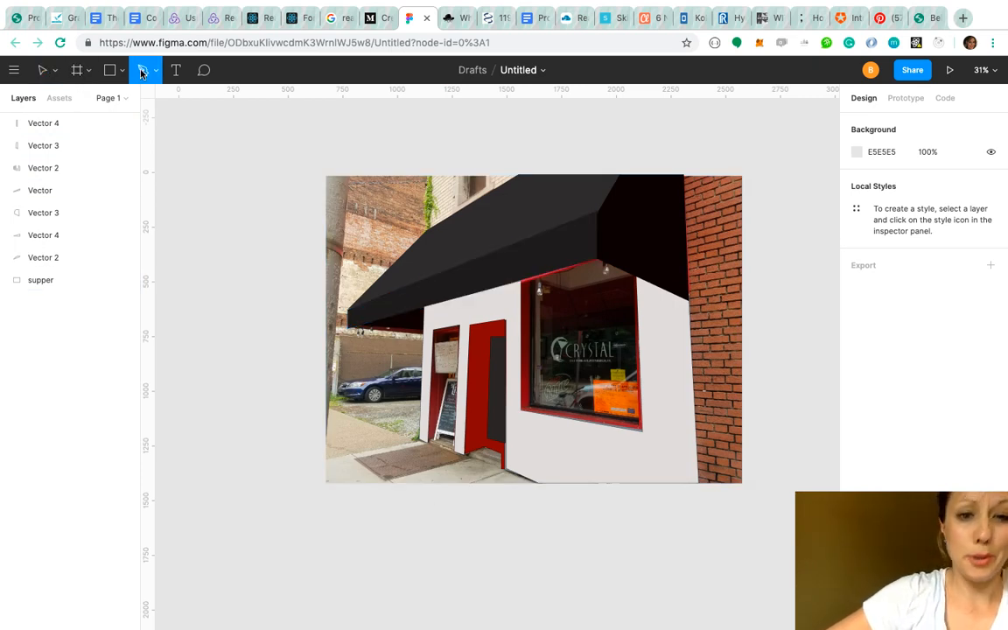
{"action": "left_click", "coordinate": [427, 440]}
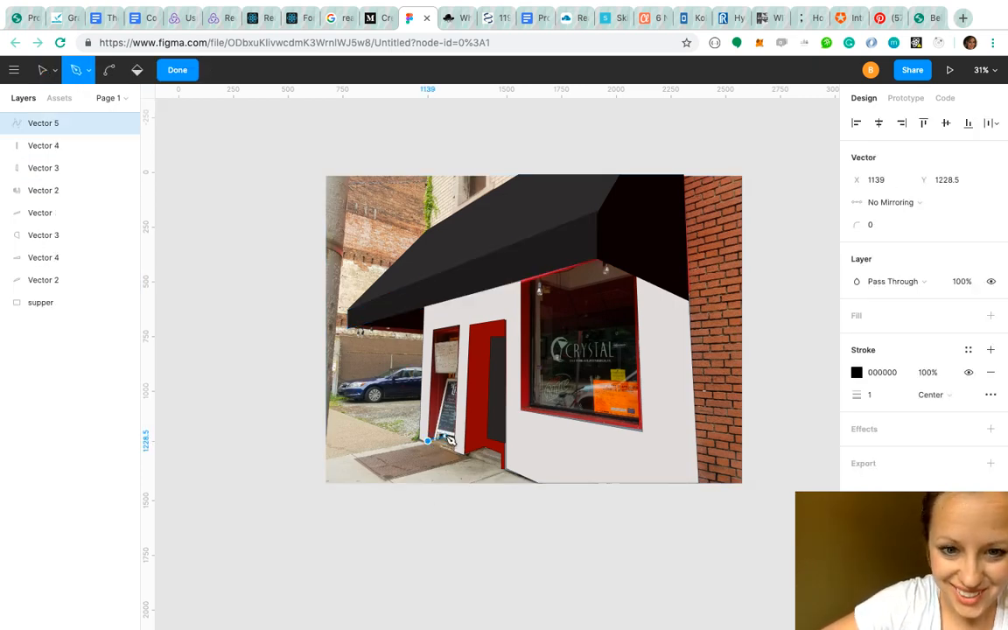
{"action": "left_click", "coordinate": [445, 434]}
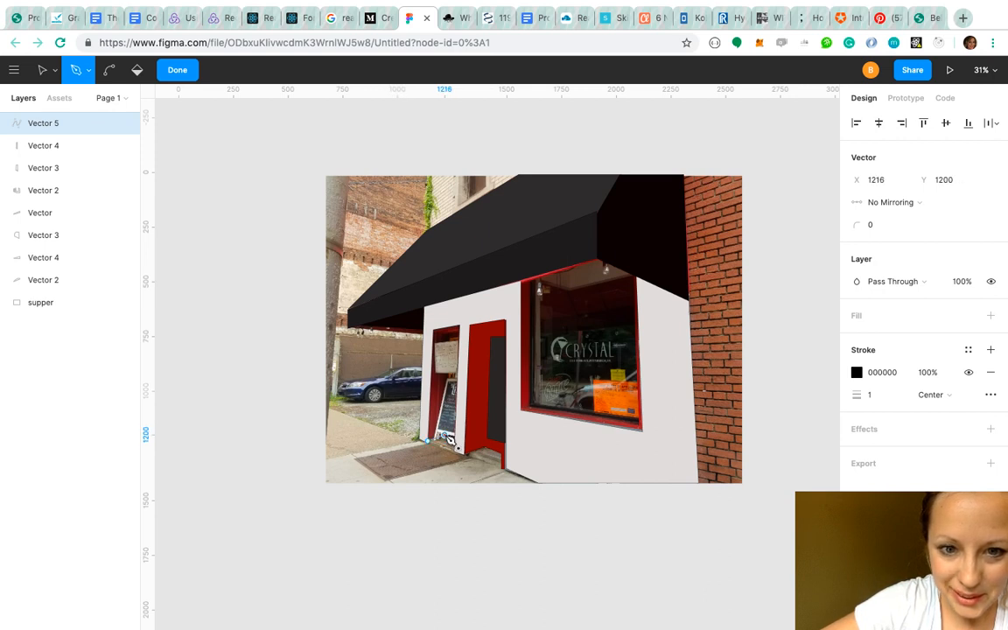
{"action": "left_click", "coordinate": [445, 340]}
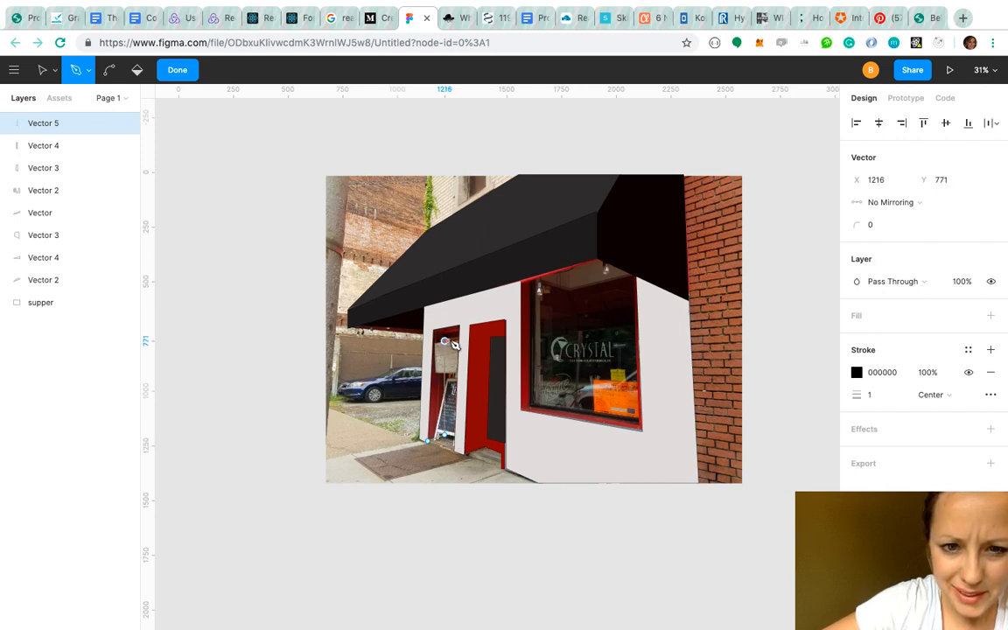
{"action": "left_click", "coordinate": [457, 340]}
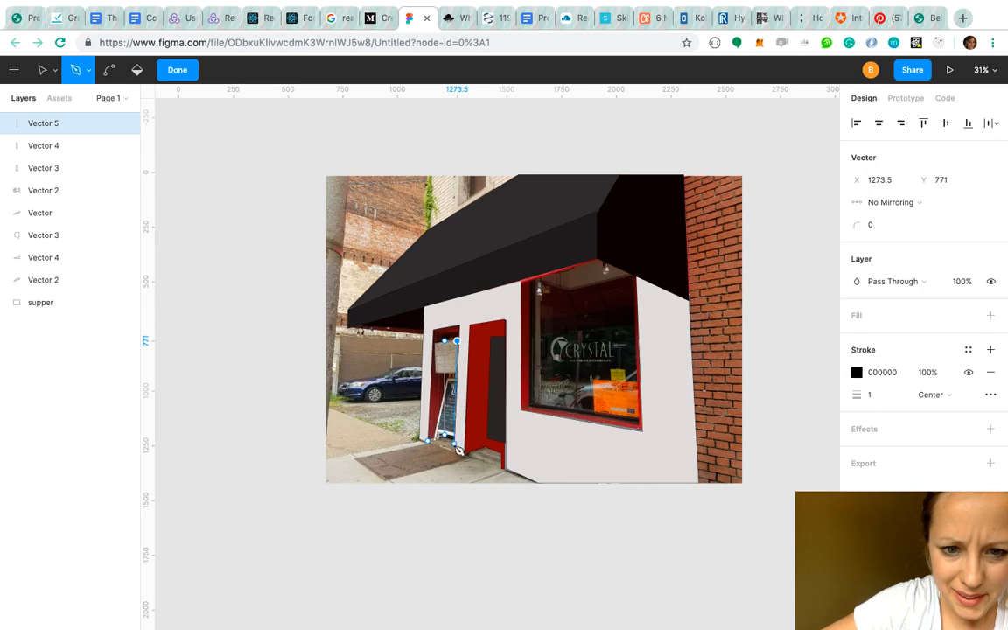
{"action": "left_click", "coordinate": [454, 447]}
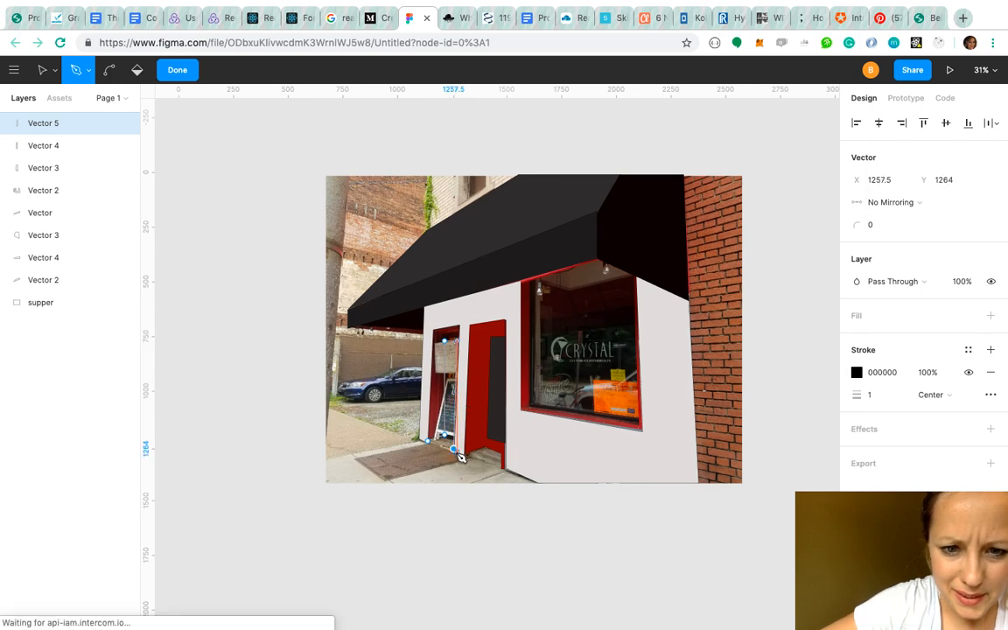
{"action": "left_click", "coordinate": [457, 451]}
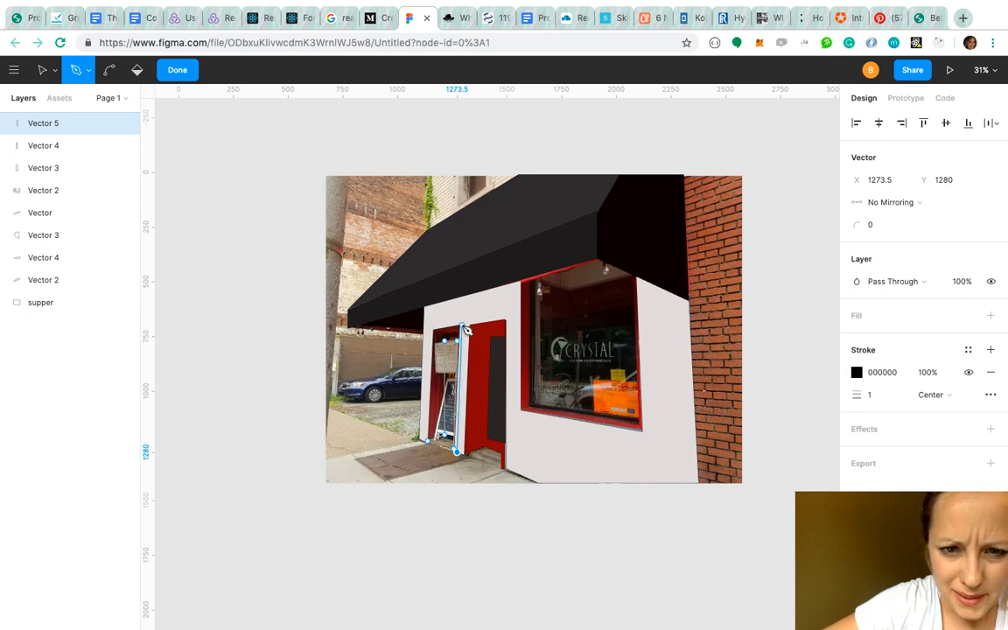
{"action": "left_click", "coordinate": [463, 325]}
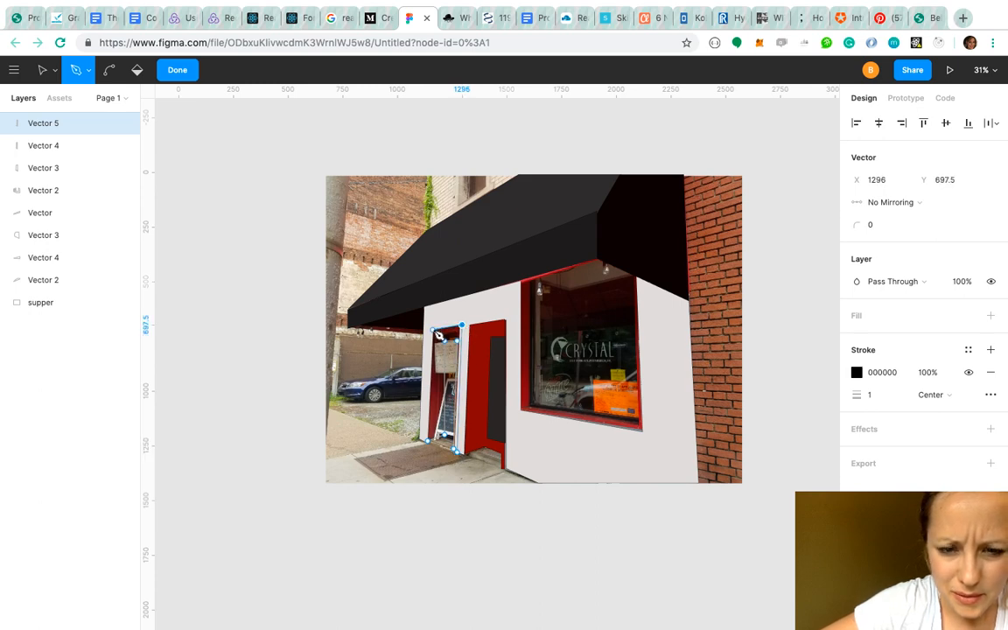
{"action": "left_click", "coordinate": [432, 330]}
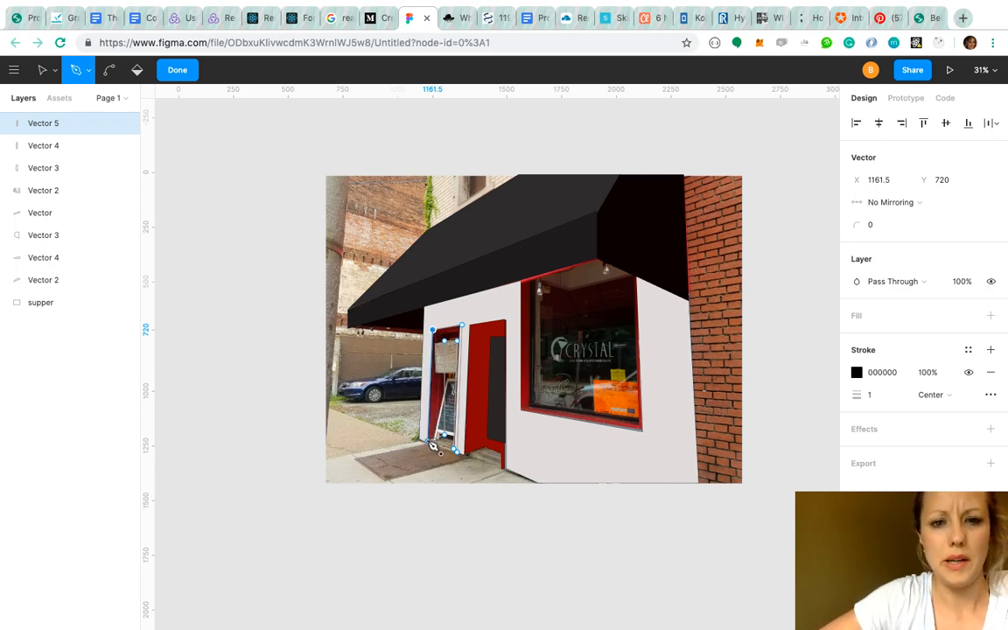
{"action": "left_click", "coordinate": [433, 447]}
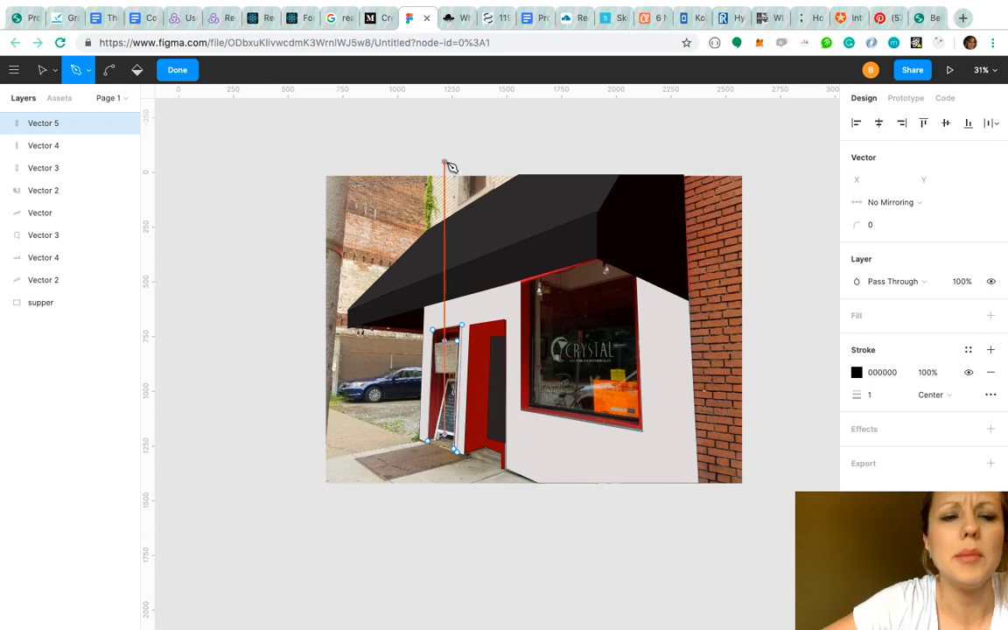
Finish editing the left door's frame outline, leave the Pen tool and deselect the shape.
{"action": "left_click", "coordinate": [56, 75]}
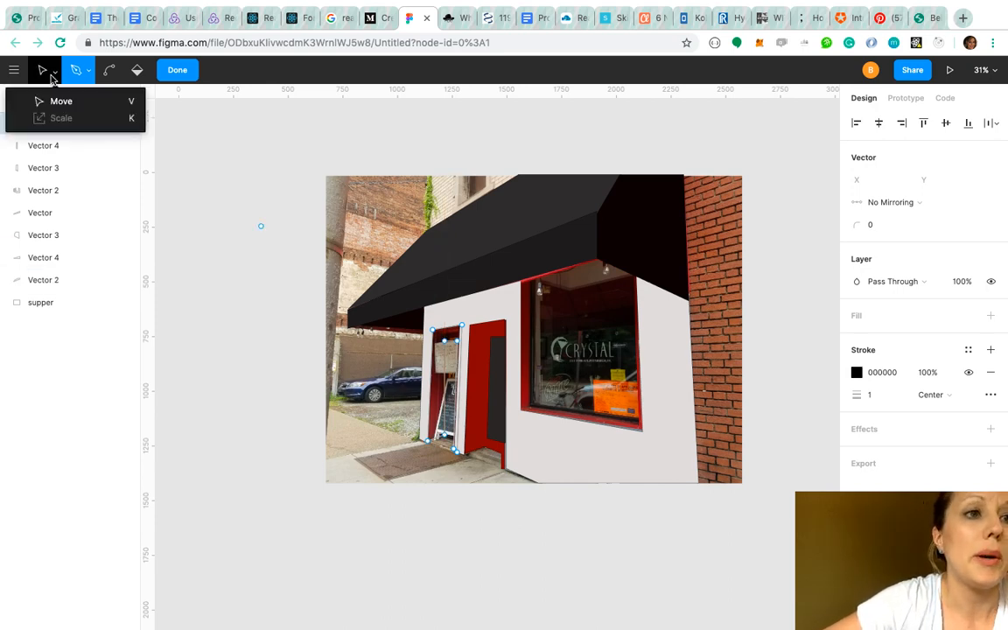
{"action": "key", "text": "Escape"}
{"action": "key", "text": "Escape"}
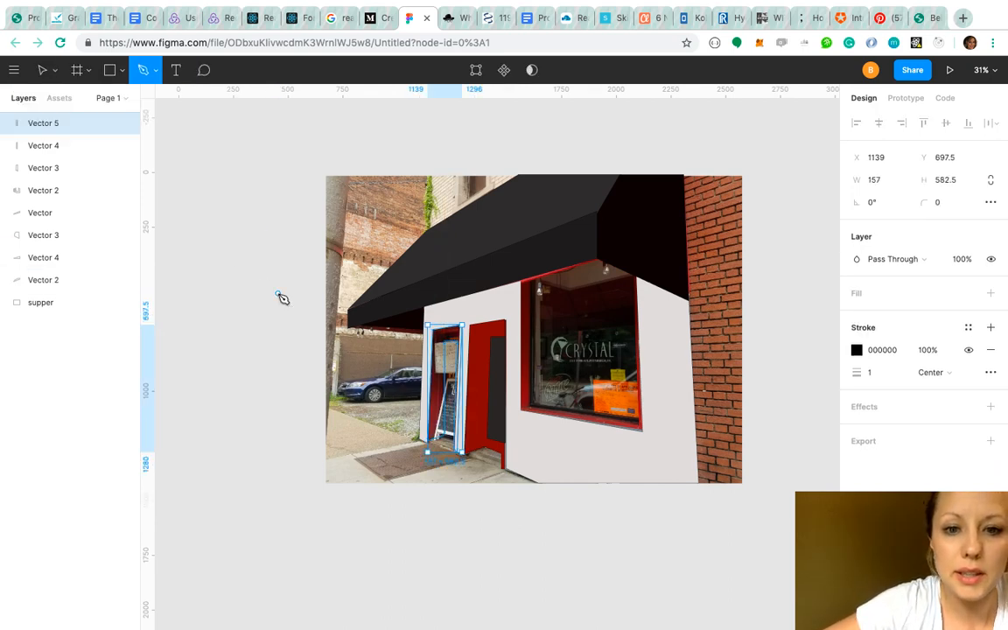
{"action": "left_click", "coordinate": [277, 293]}
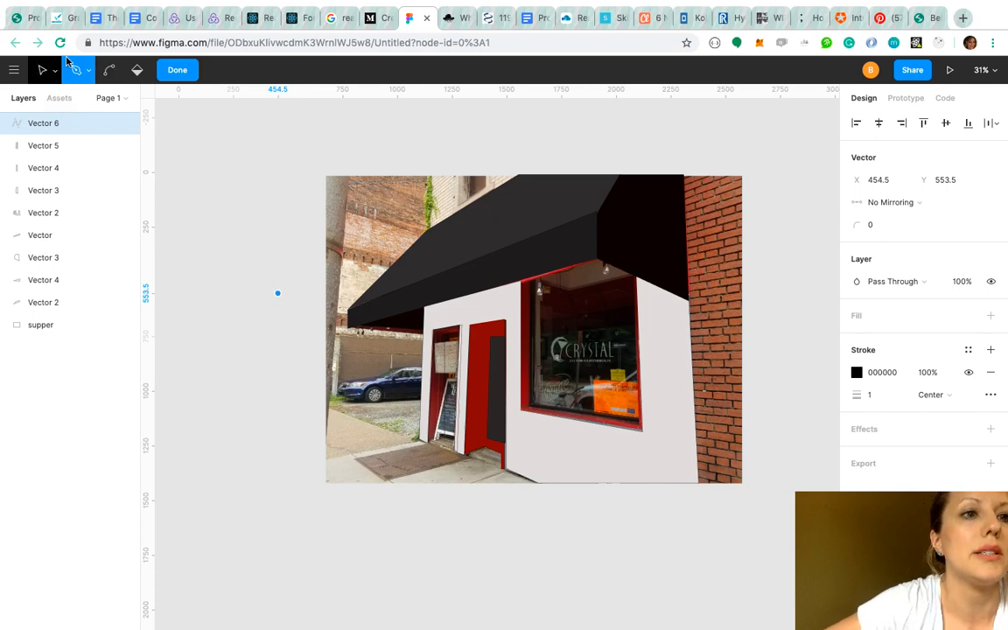
{"action": "left_click", "coordinate": [112, 143]}
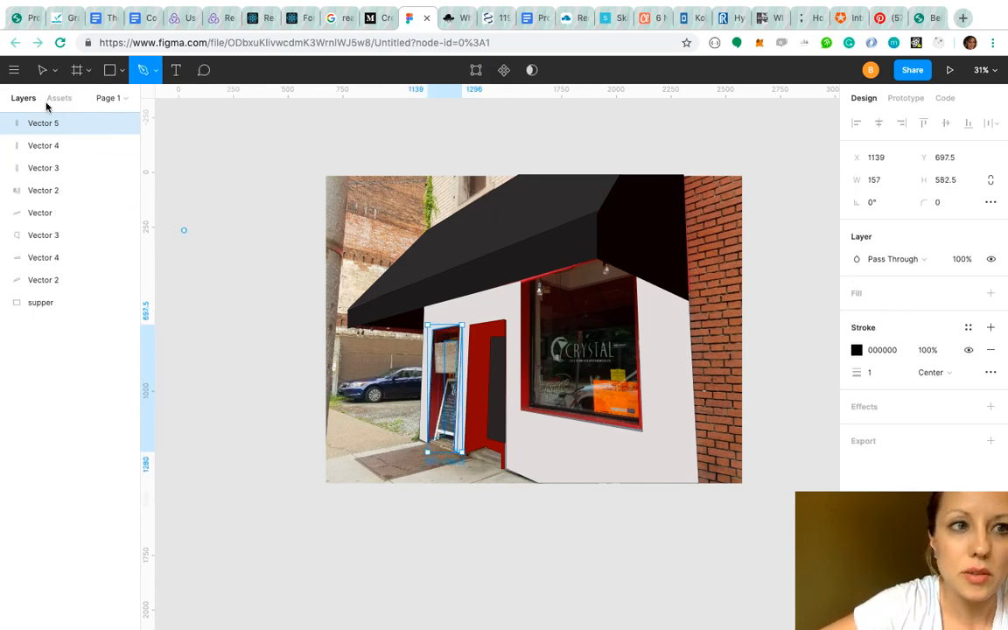
{"action": "left_click", "coordinate": [42, 70]}
{"action": "left_click", "coordinate": [207, 182]}
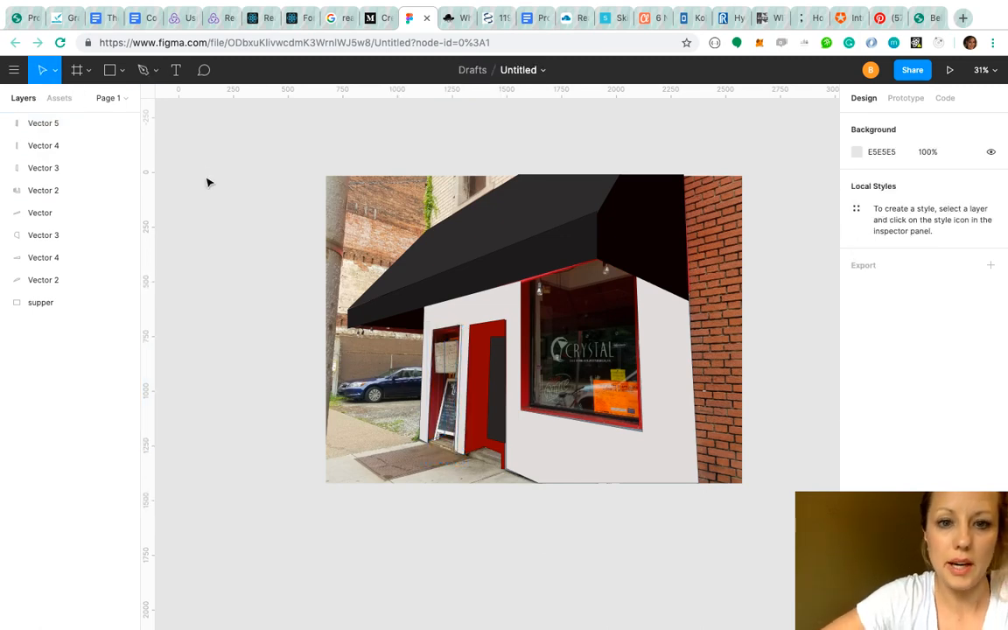
Trace the left door's glass panel as a closed four-point outline from about X 1219 to 1276.5 and Y 771 to 1225.5.
{"action": "left_click", "coordinate": [143, 70]}
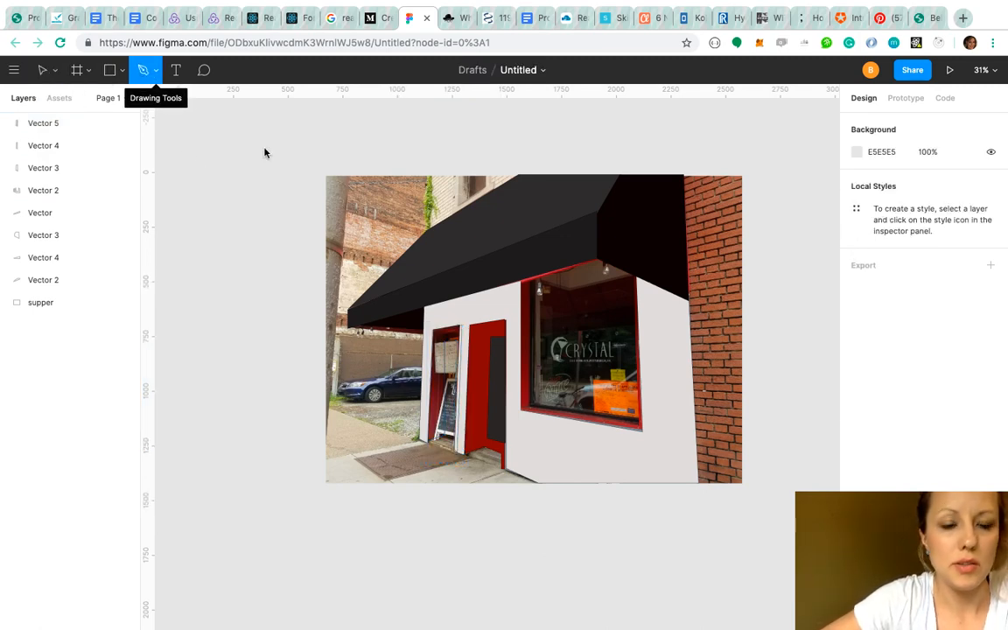
{"action": "left_click", "coordinate": [458, 340]}
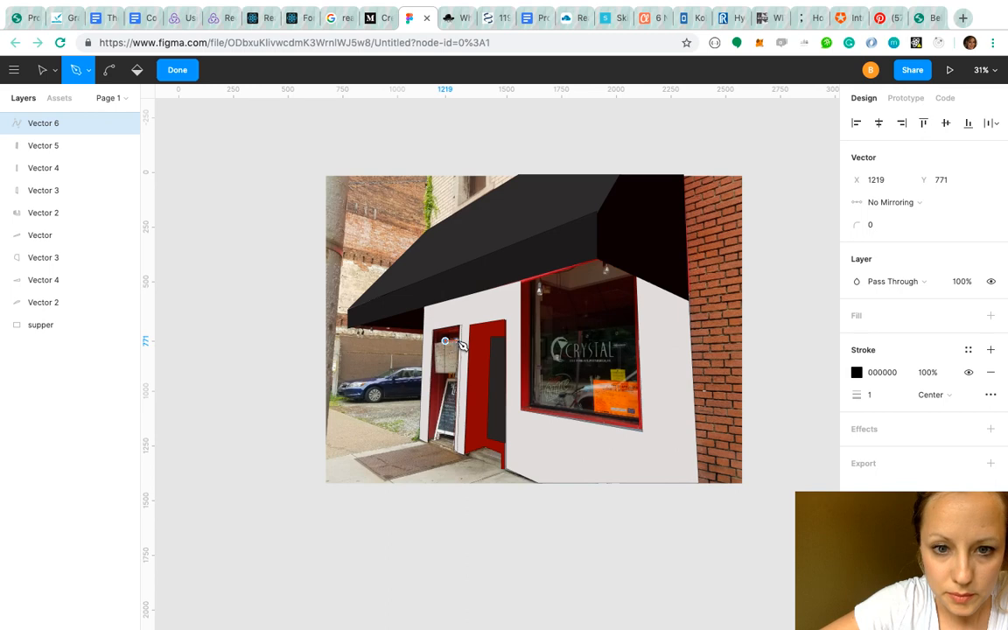
{"action": "left_click", "coordinate": [450, 440]}
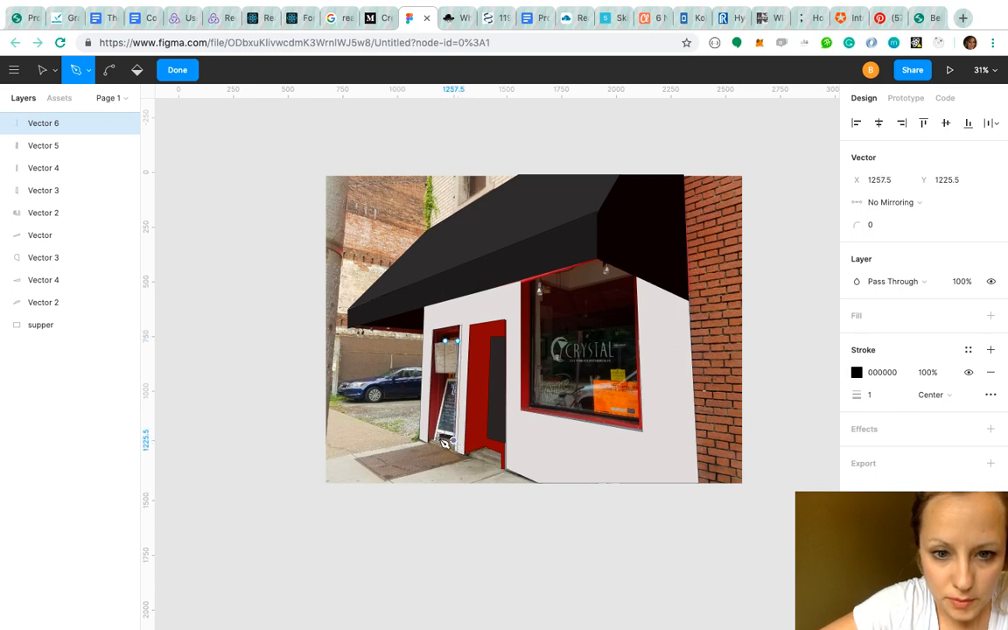
{"action": "left_click", "coordinate": [445, 437]}
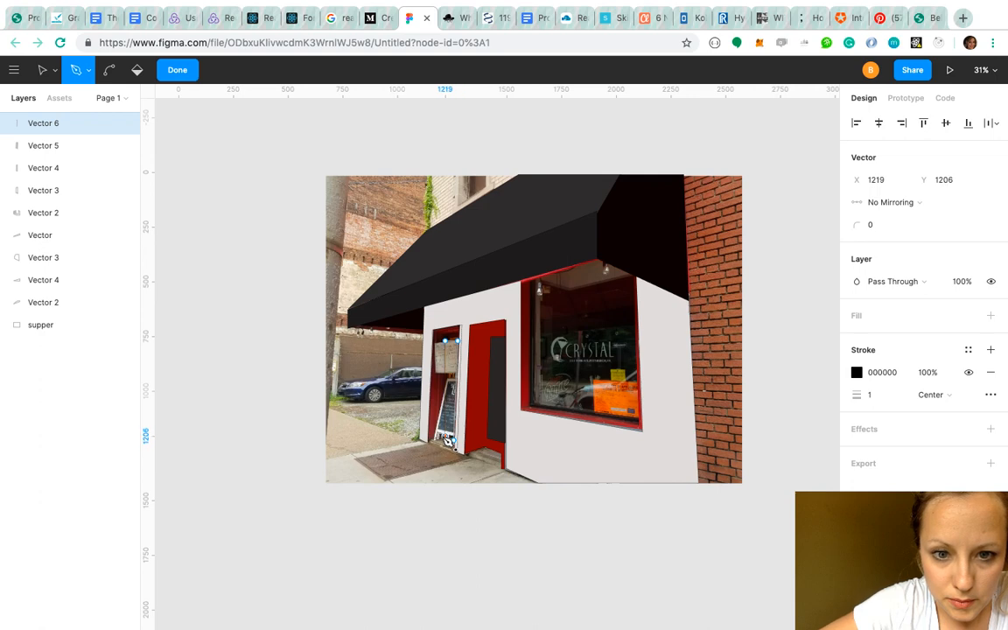
{"action": "left_click", "coordinate": [457, 341]}
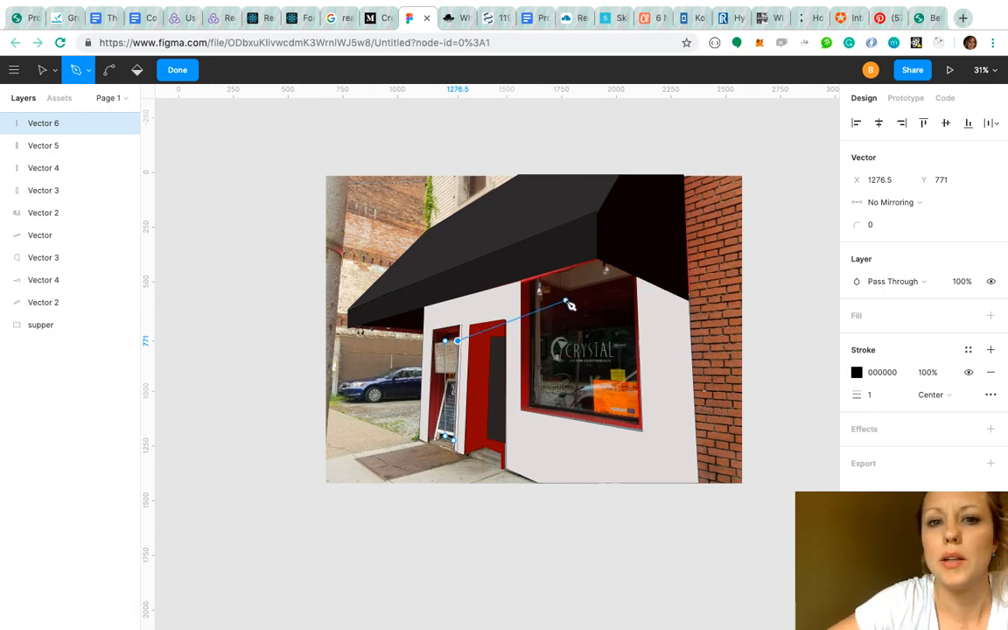
{"action": "left_click", "coordinate": [49, 70]}
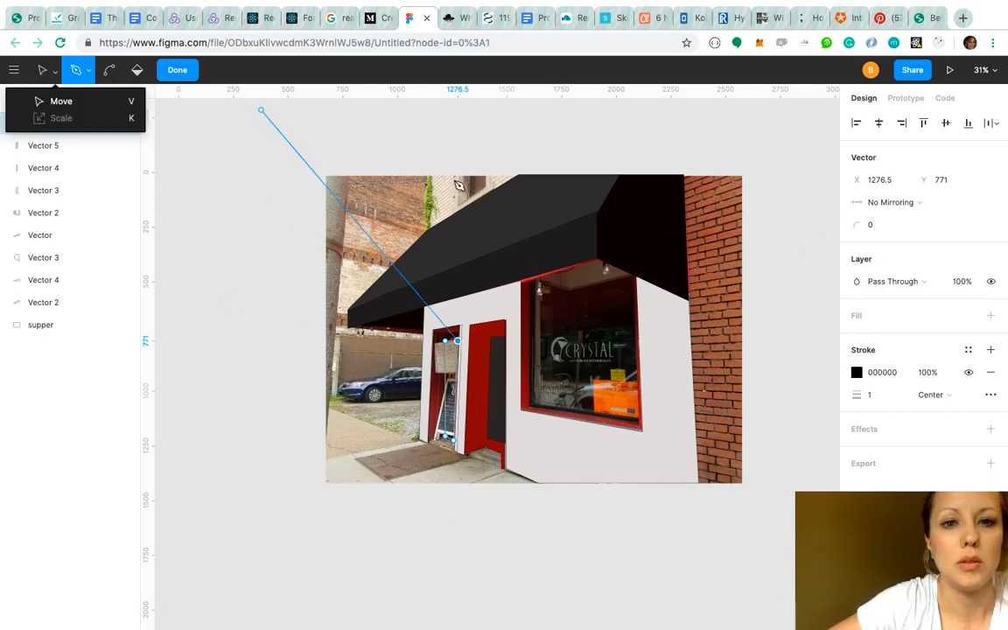
{"action": "key", "text": "Escape"}
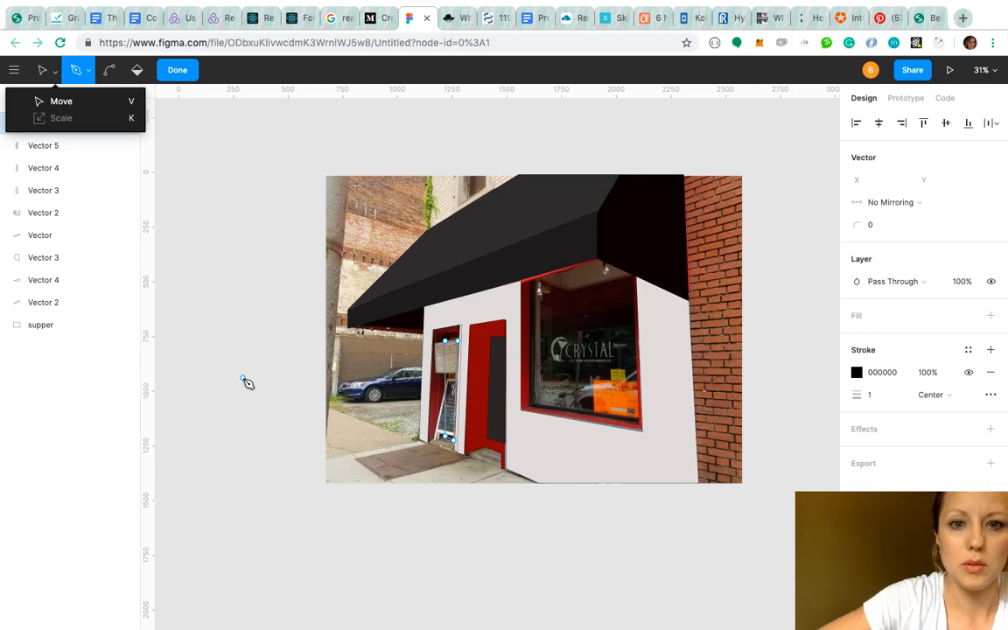
Add a solid fill to the left door's glass panel and sample the dark grey 292525 from the neighbouring door's glass.
{"action": "left_click", "coordinate": [990, 316]}
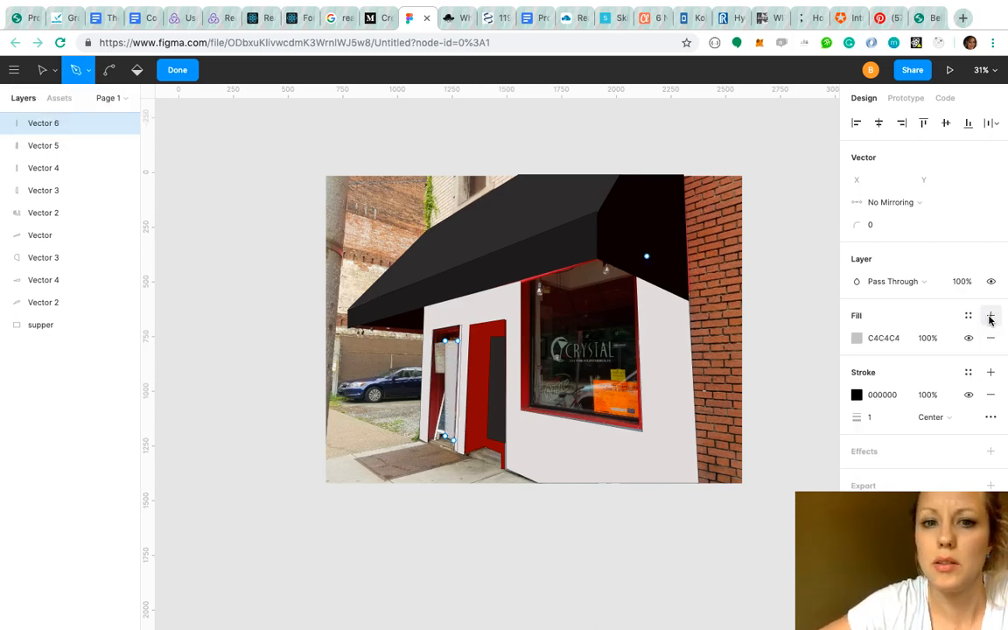
{"action": "left_click", "coordinate": [859, 339]}
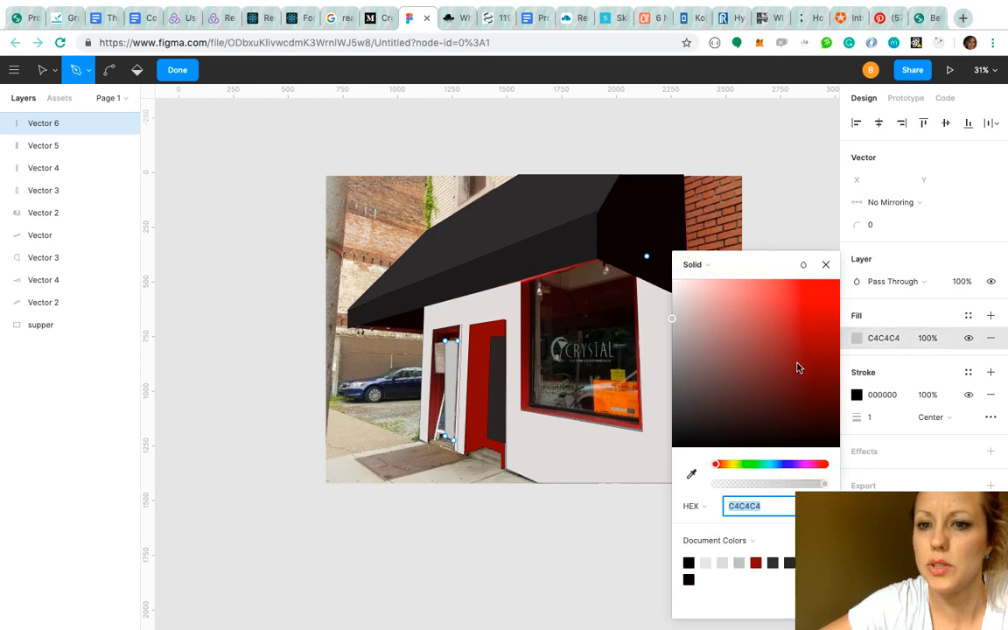
{"action": "left_click", "coordinate": [692, 474]}
{"action": "left_click", "coordinate": [495, 409]}
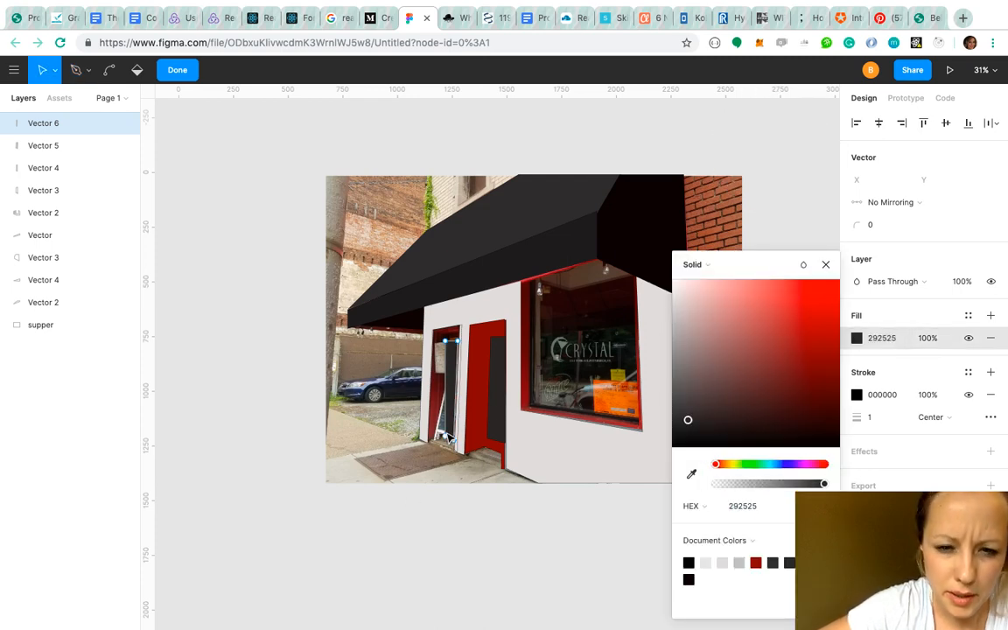
Move the left glass panel's lower-left corner point to X 1193.5, Y 1203, and finish editing the shape.
{"action": "left_click_drag", "start_coordinate": [446, 436], "coordinate": [443, 439]}
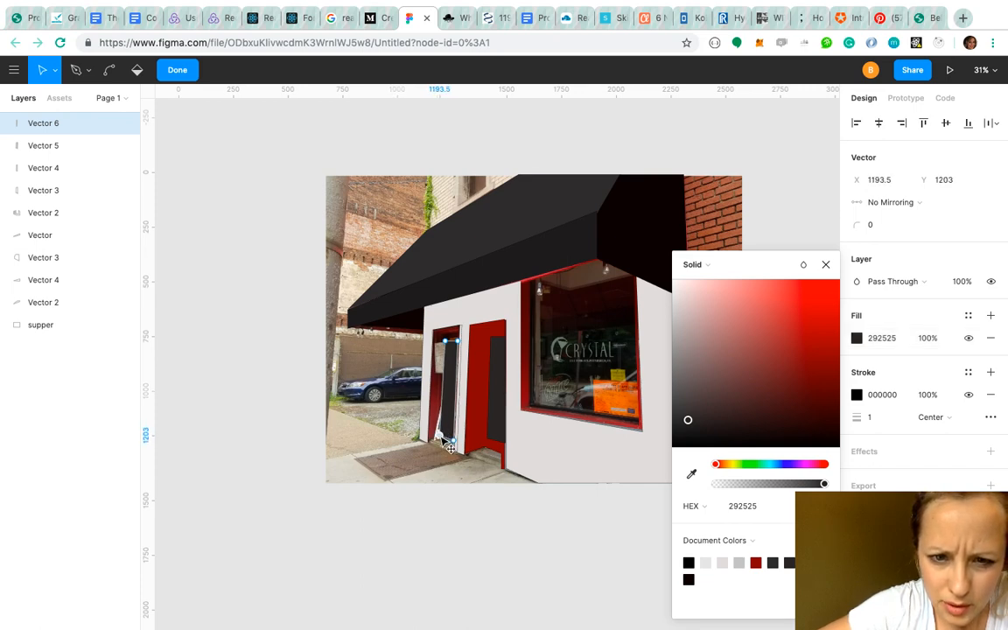
{"action": "left_click", "coordinate": [473, 563]}
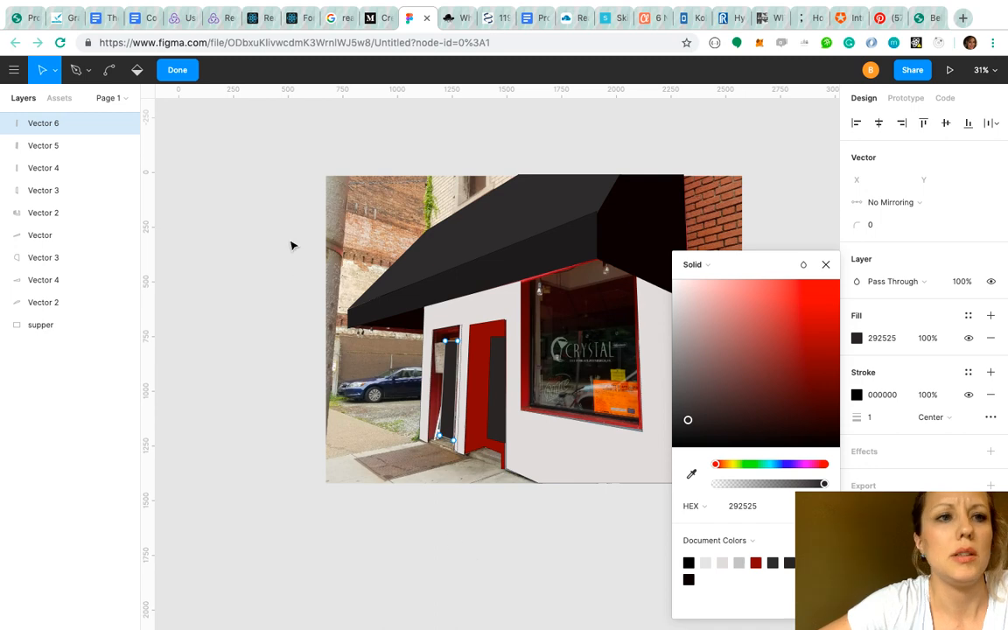
{"action": "key", "text": "Escape"}
Select the left door's frame outline, fill it with the dark red 800A0A sampled from the neighbouring door, and deselect it.
{"action": "left_click", "coordinate": [433, 437]}
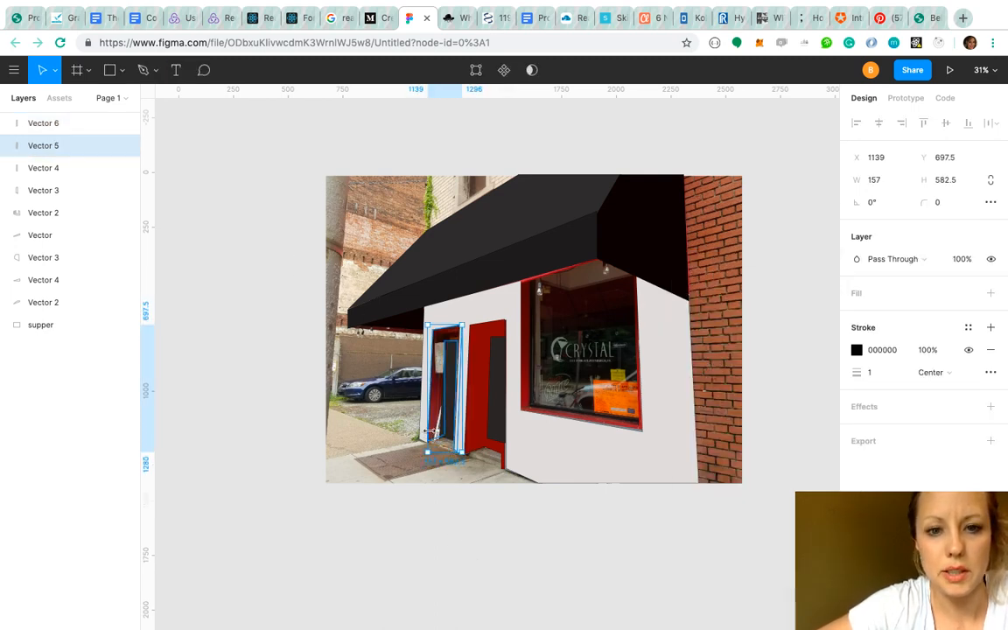
{"action": "left_click", "coordinate": [991, 293]}
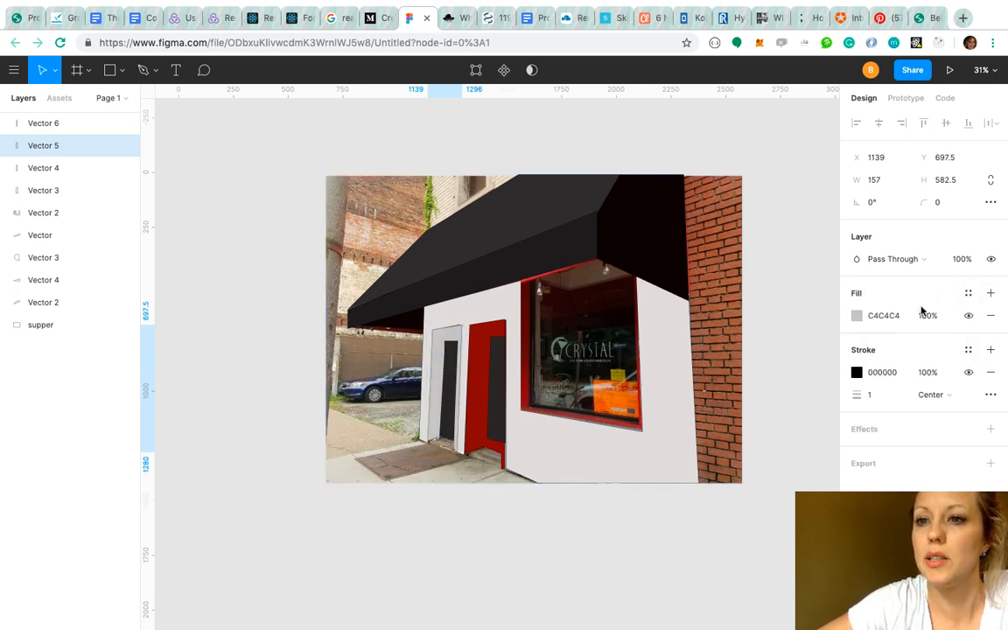
{"action": "left_click", "coordinate": [857, 315]}
{"action": "left_click", "coordinate": [692, 474]}
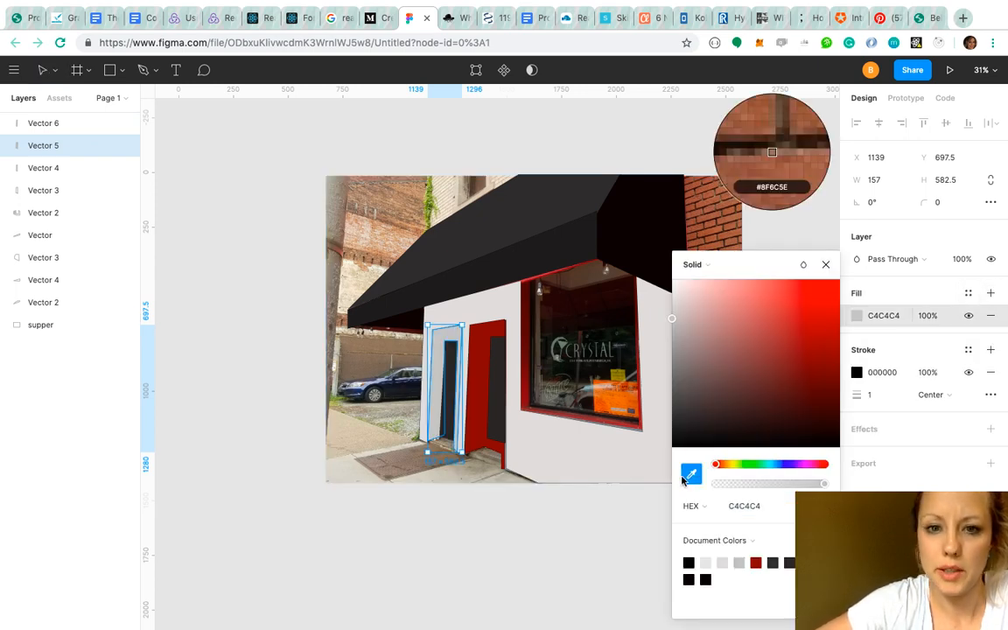
{"action": "left_click", "coordinate": [482, 376]}
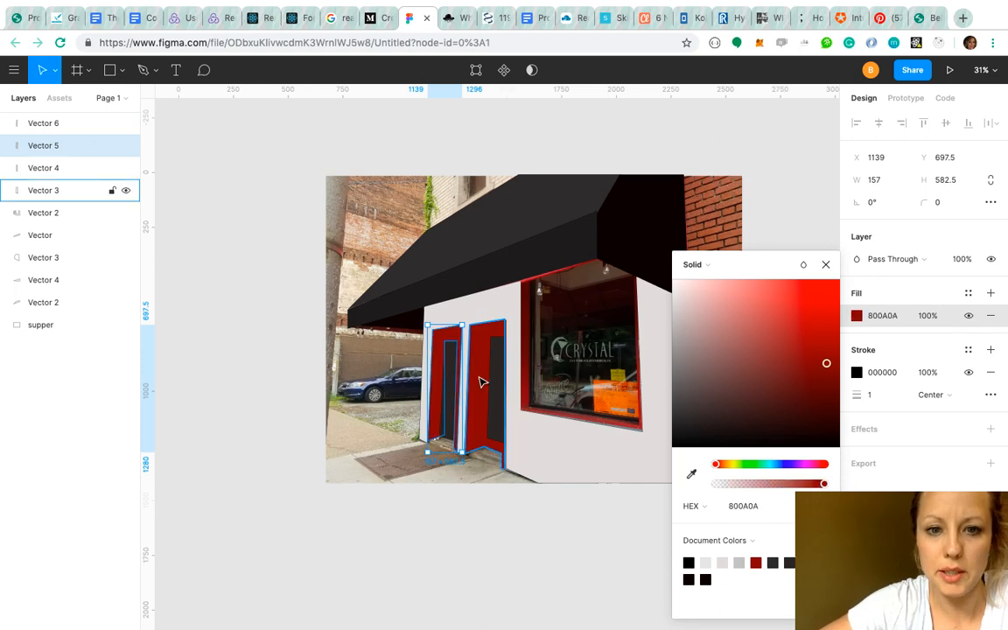
{"action": "left_click", "coordinate": [525, 534]}
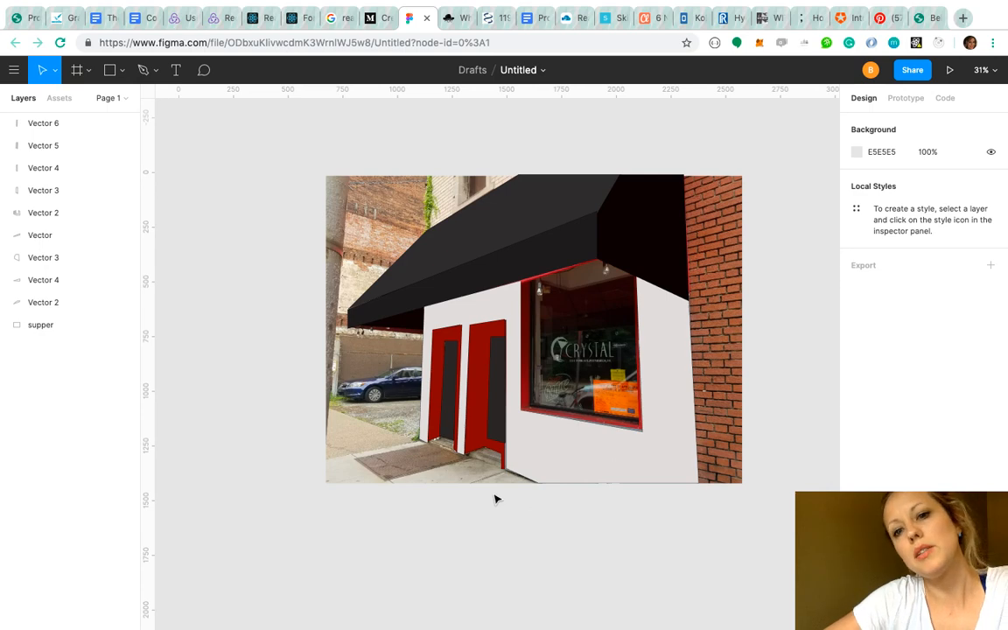
Trace the large window's frame with the Pen tool as a closed eight-point outline from about X 1568 to 2121.5 and Y 467 to 1190.
{"action": "left_click", "coordinate": [141, 69]}
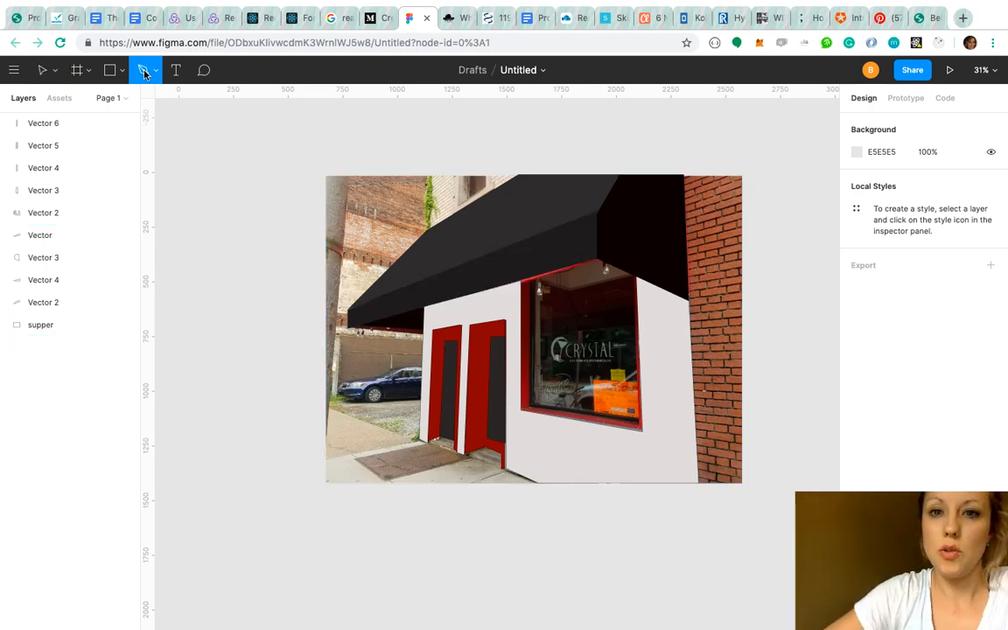
{"action": "left_click", "coordinate": [522, 281]}
{"action": "left_click", "coordinate": [522, 409]}
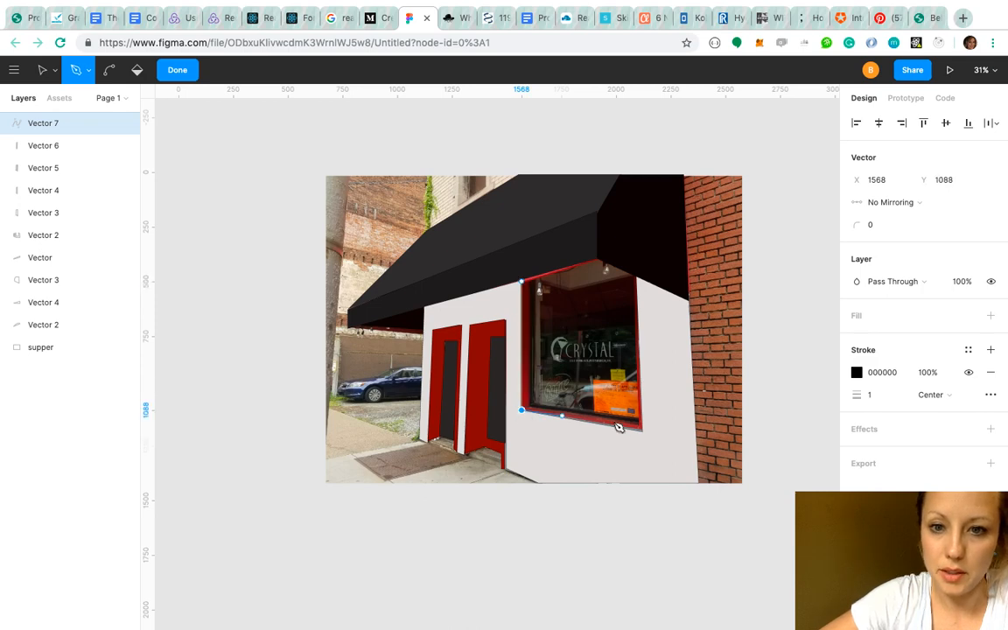
{"action": "left_click", "coordinate": [643, 431]}
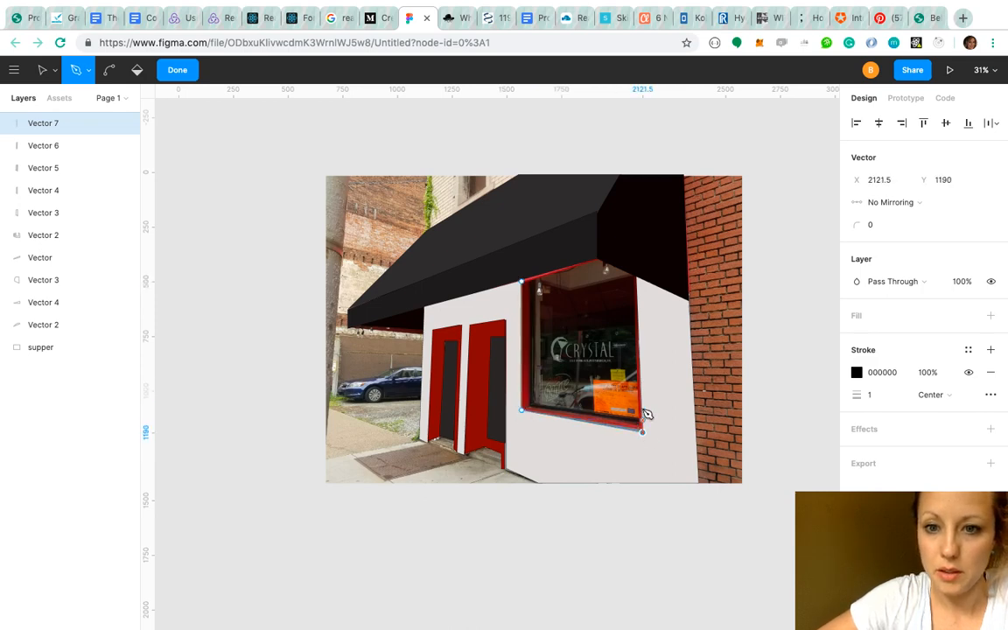
{"action": "left_click", "coordinate": [637, 276]}
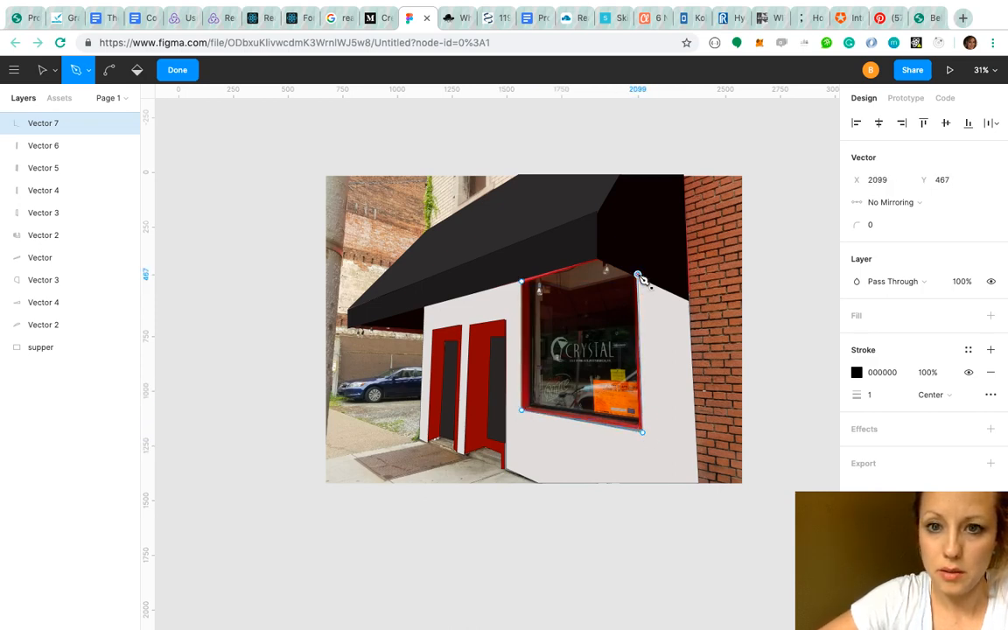
{"action": "left_click_drag", "start_coordinate": [638, 275], "coordinate": [632, 275]}
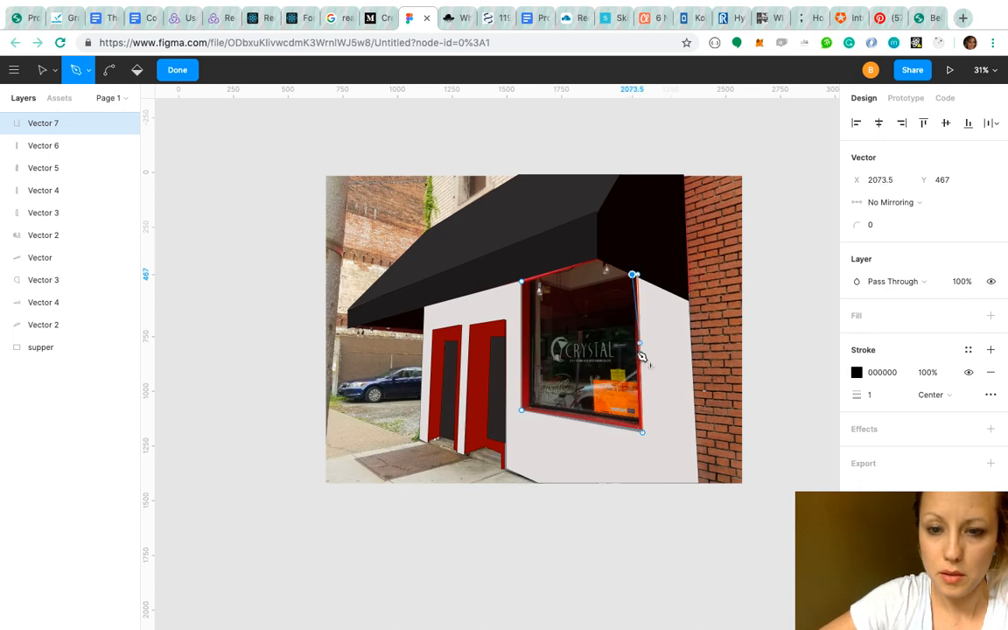
{"action": "left_click_drag", "start_coordinate": [643, 429], "coordinate": [639, 424]}
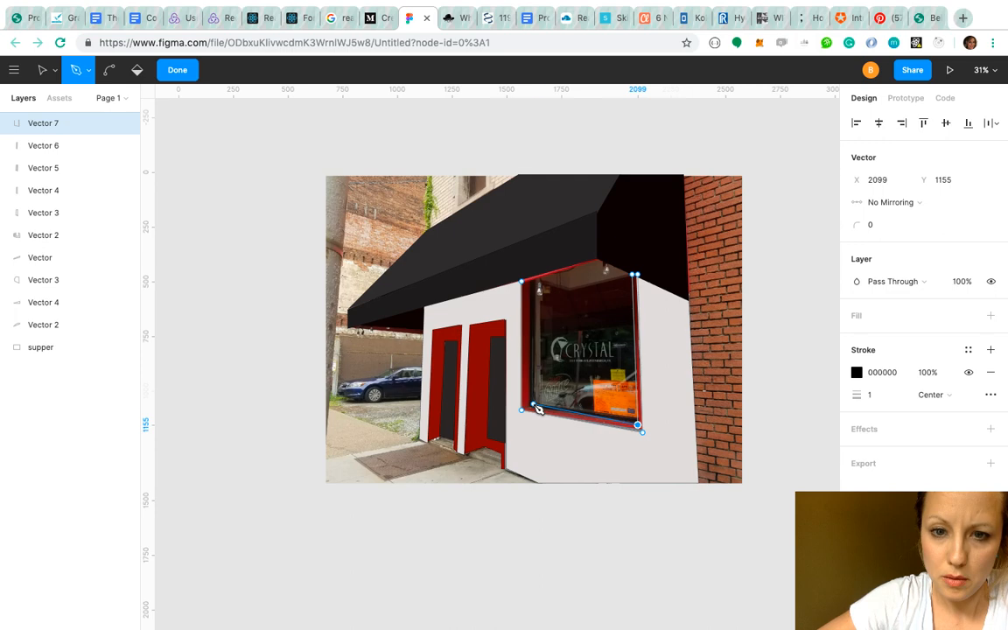
{"action": "left_click", "coordinate": [534, 405]}
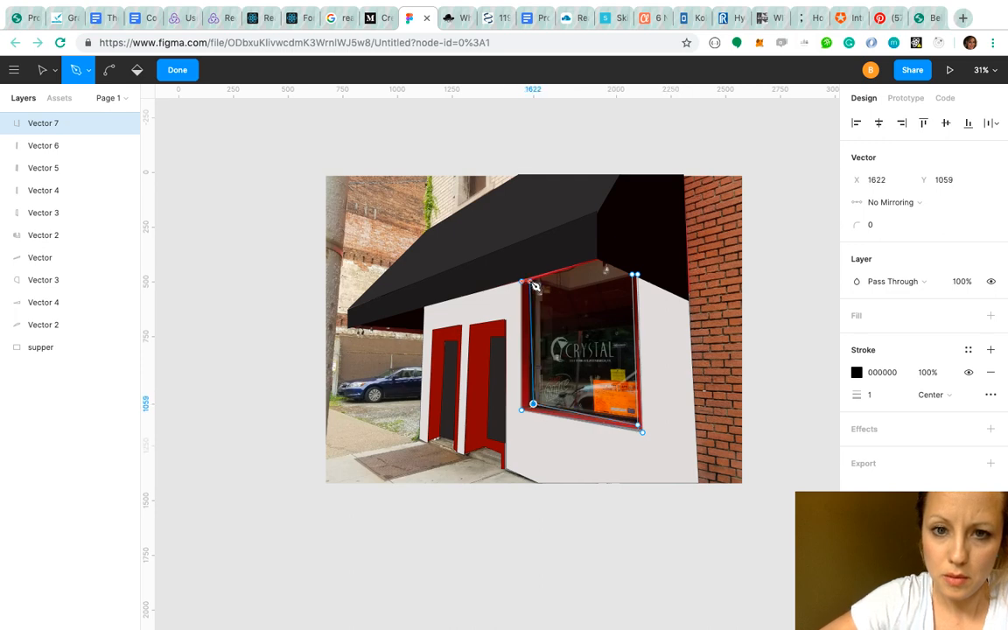
{"action": "left_click", "coordinate": [529, 281]}
{"action": "left_click", "coordinate": [523, 281]}
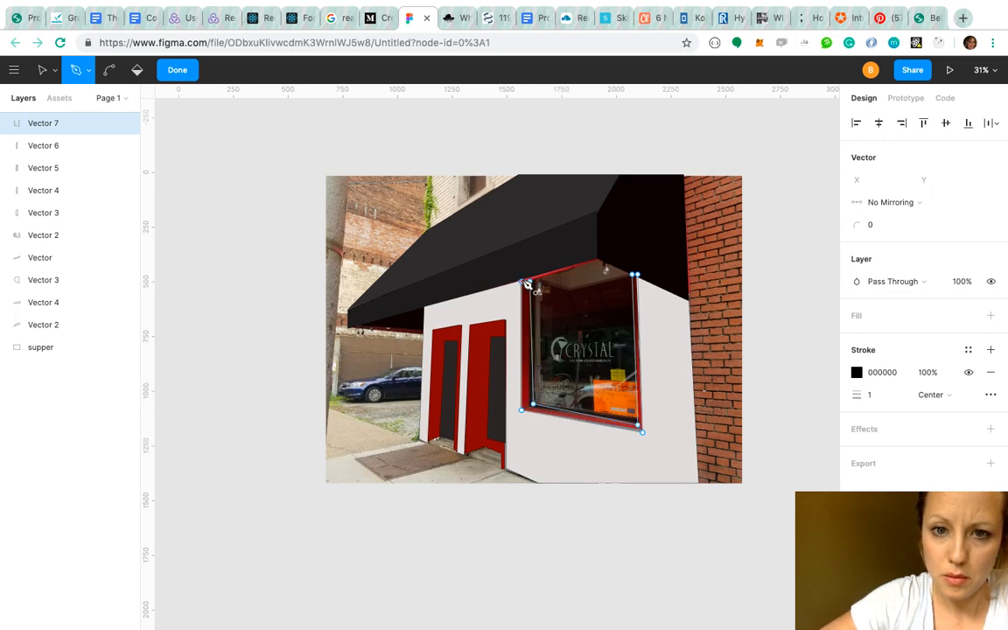
Add a solid fill to the window frame and sample the dark red 800A0A from the neighbouring door.
{"action": "left_click", "coordinate": [990, 314]}
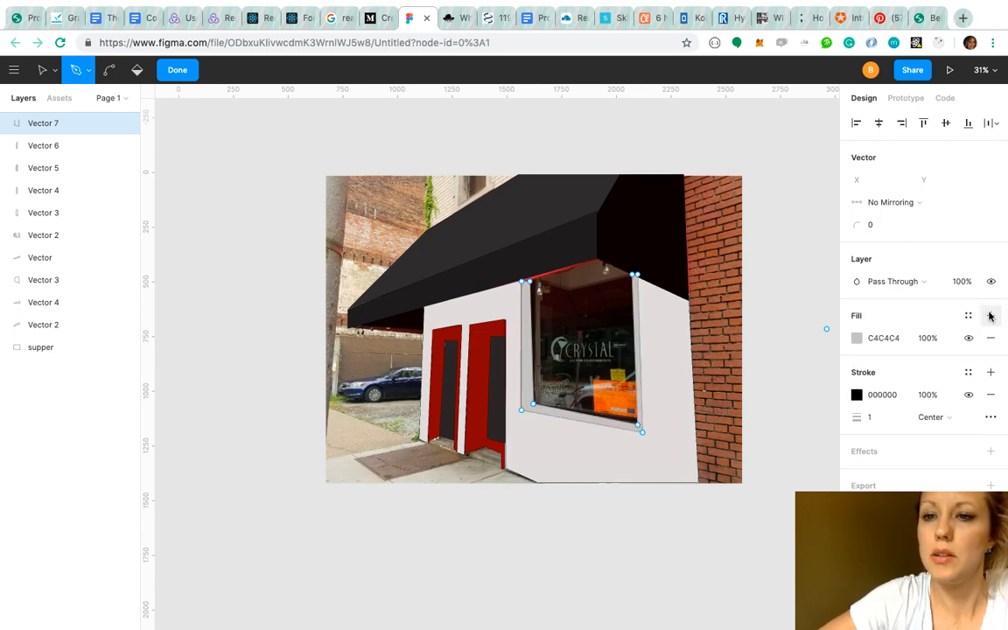
{"action": "left_click", "coordinate": [856, 338]}
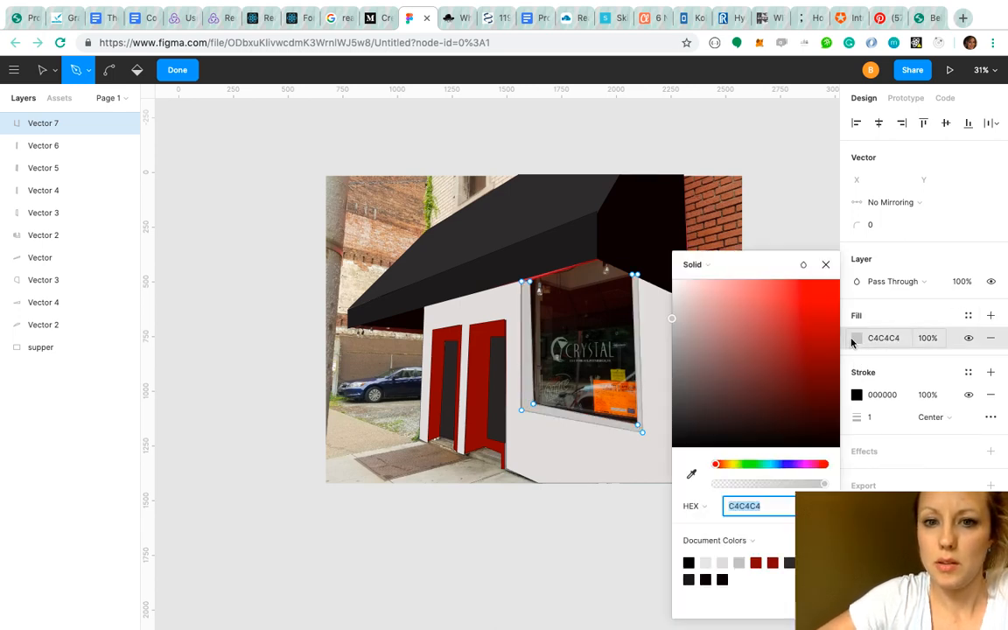
{"action": "left_click", "coordinate": [692, 474]}
{"action": "left_click", "coordinate": [474, 393]}
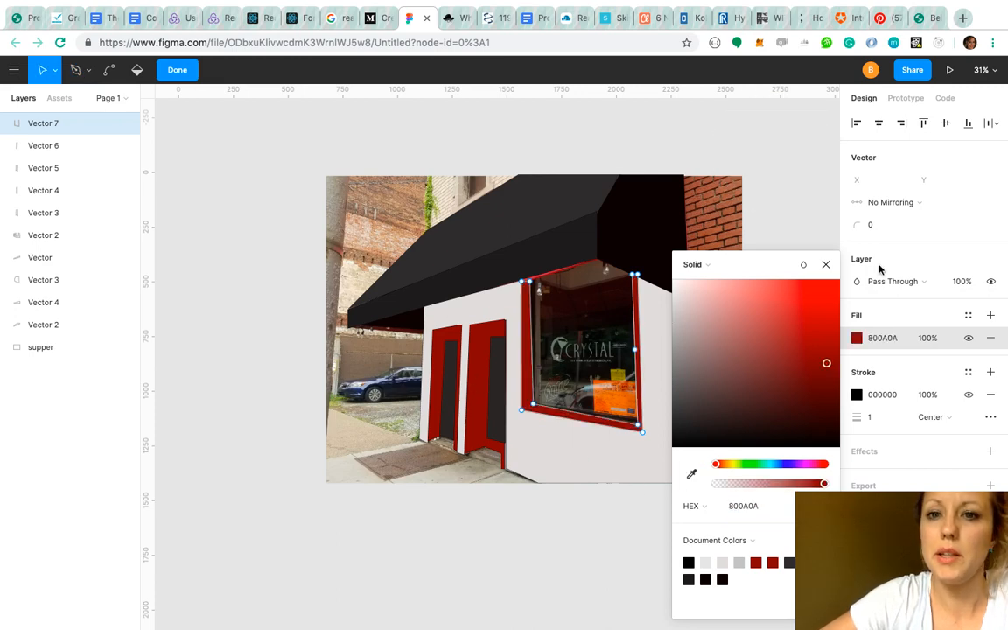
{"action": "left_click", "coordinate": [826, 265]}
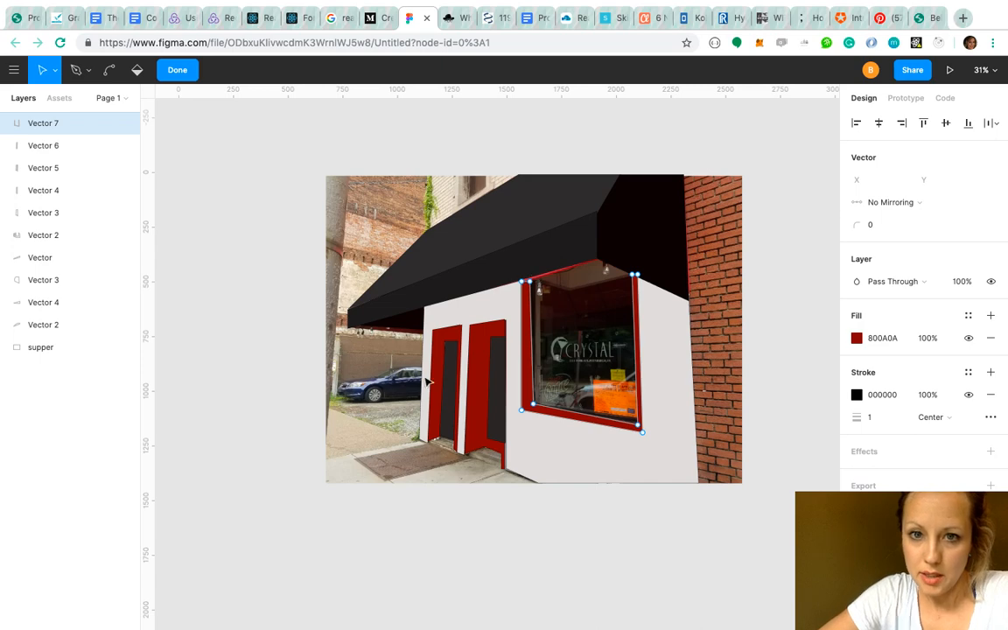
{"action": "left_click", "coordinate": [76, 70]}
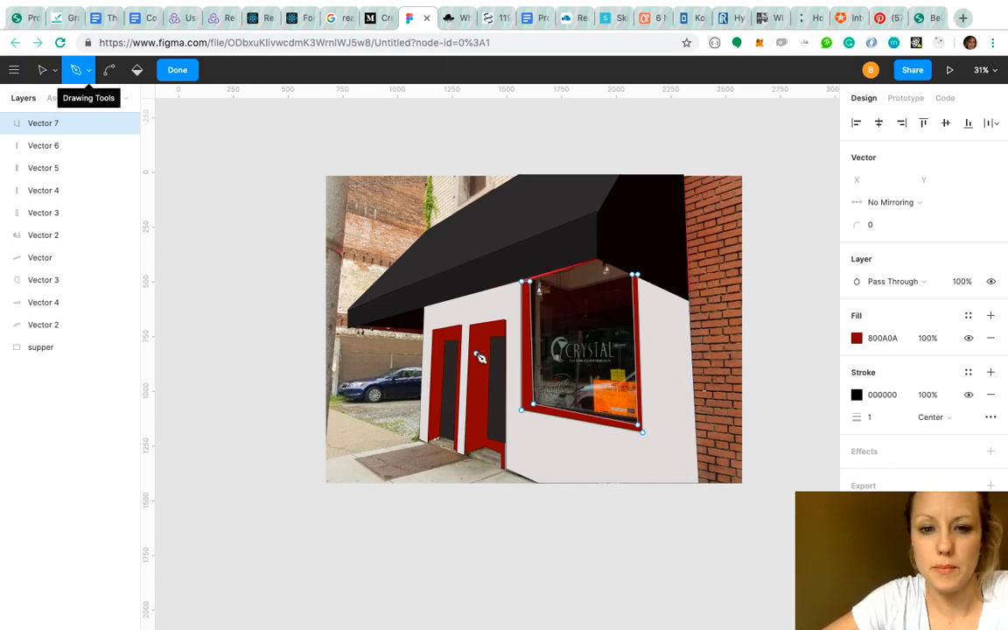
{"action": "left_click", "coordinate": [530, 281]}
{"action": "left_click", "coordinate": [534, 403]}
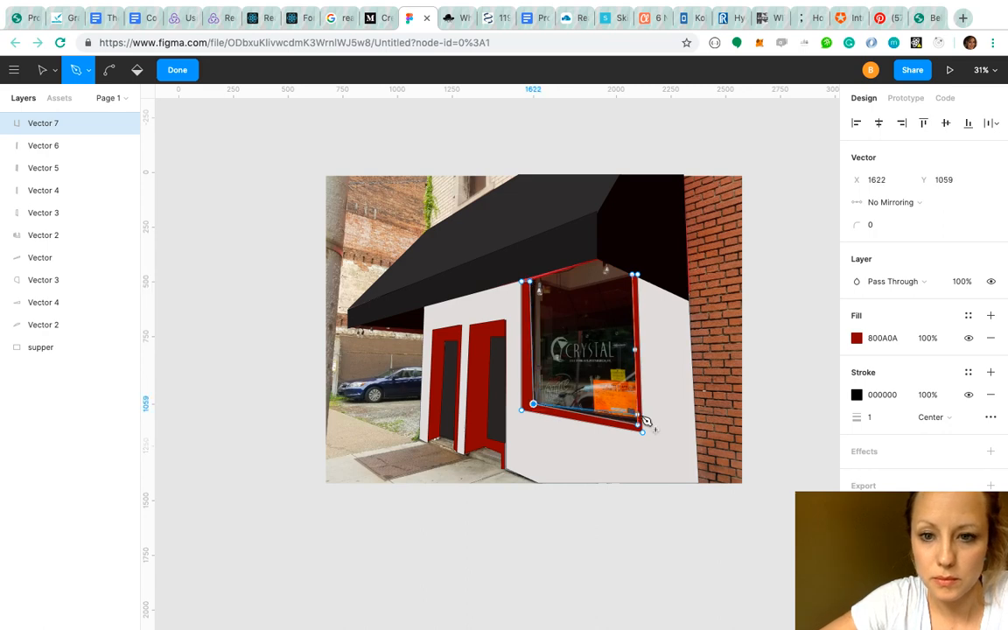
{"action": "left_click", "coordinate": [639, 424]}
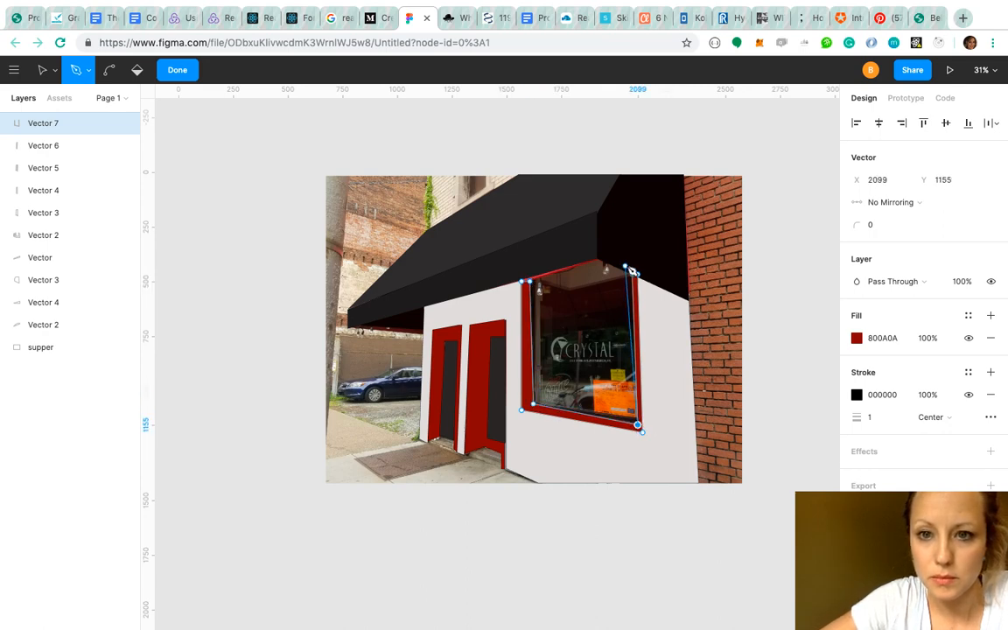
{"action": "left_click", "coordinate": [633, 273]}
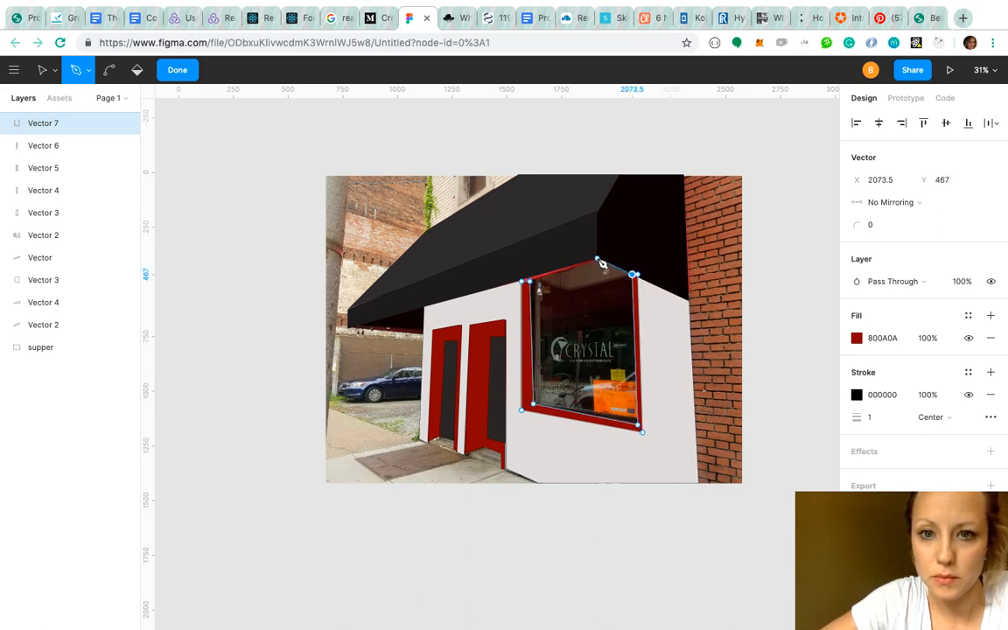
{"action": "left_click", "coordinate": [598, 261]}
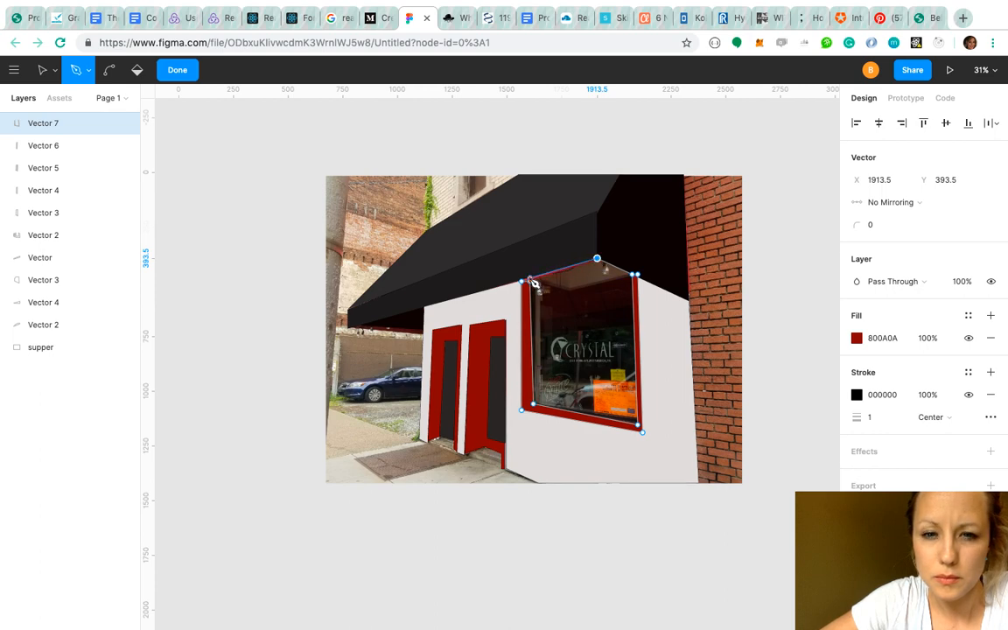
{"action": "left_click", "coordinate": [534, 282]}
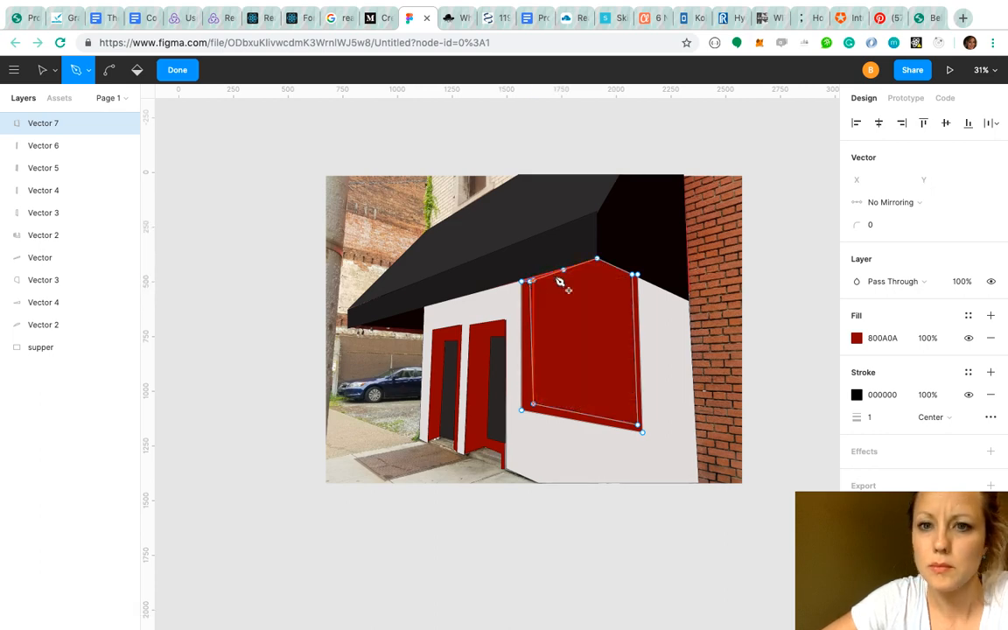
{"action": "key", "text": "super+z"}
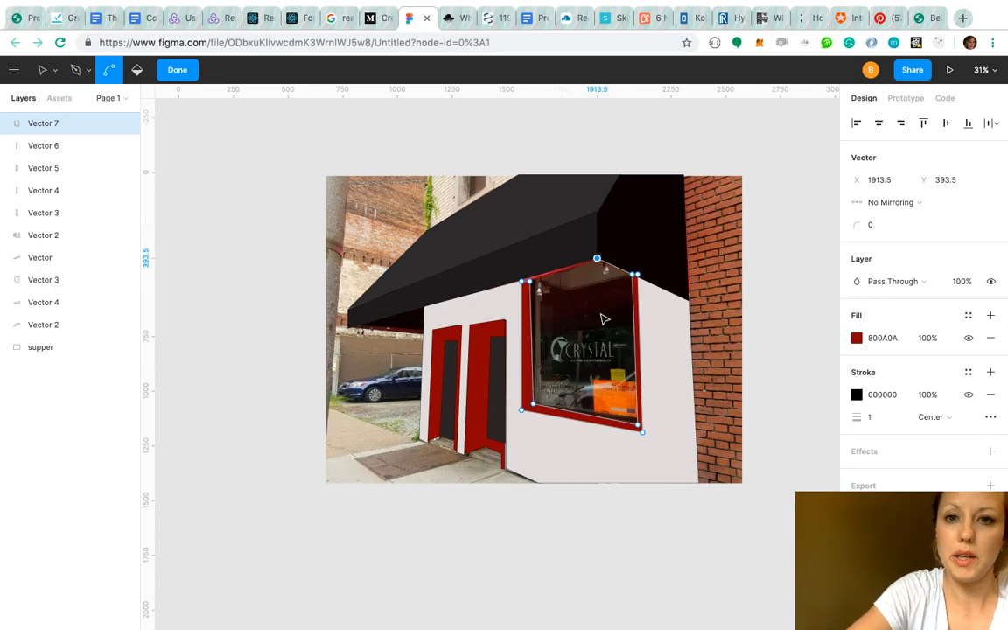
Finish editing the window frame and trace the glass as a separate closed five-point outline from about X 1612.5 to 2102 and Y 393.5 to 1171.
{"action": "left_click", "coordinate": [40, 74]}
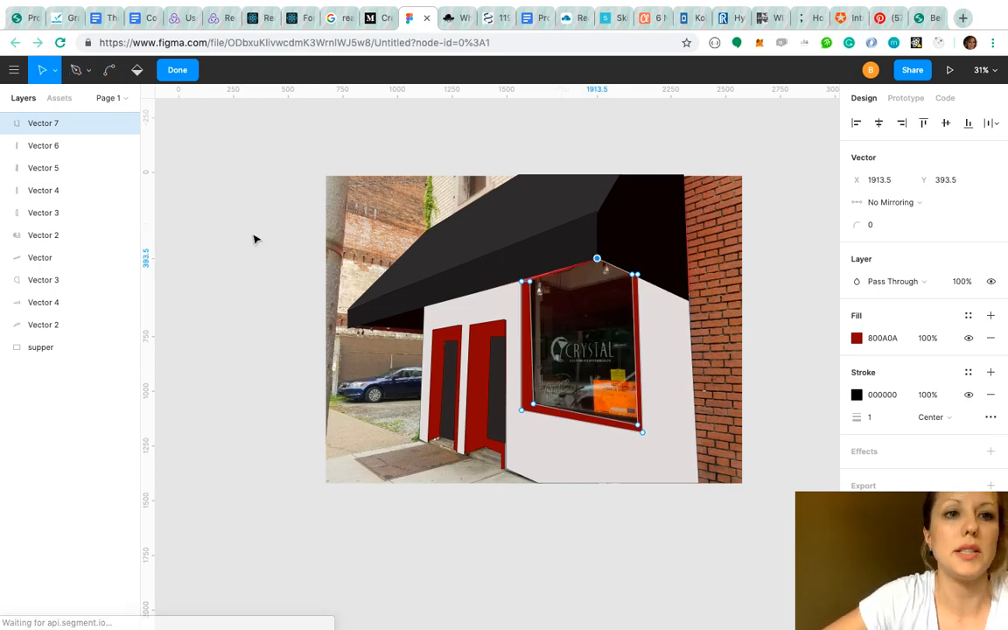
{"action": "key", "text": "Escape"}
{"action": "key", "text": "Escape"}
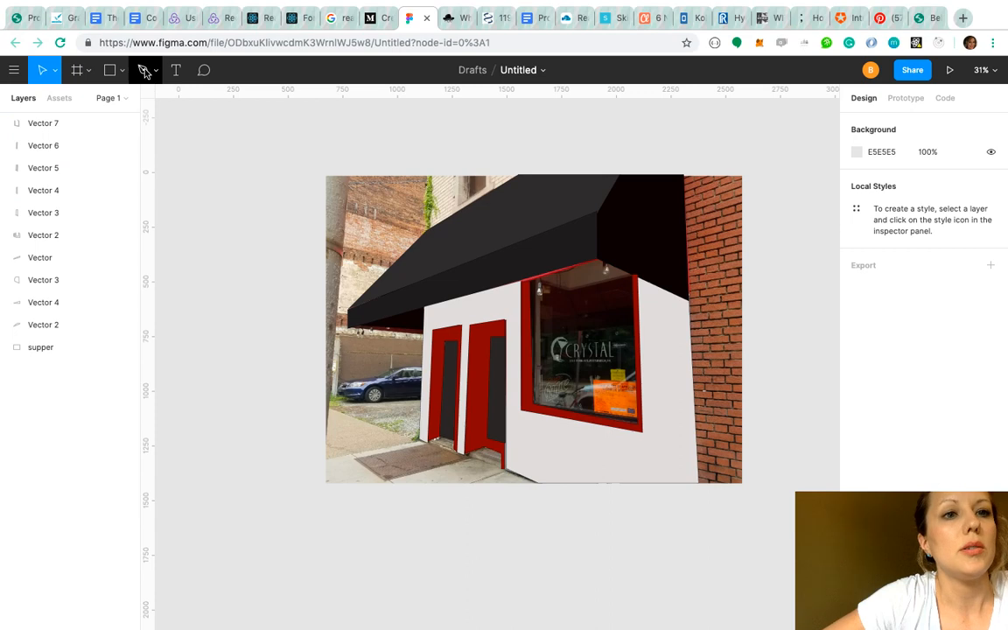
{"action": "left_click", "coordinate": [145, 71]}
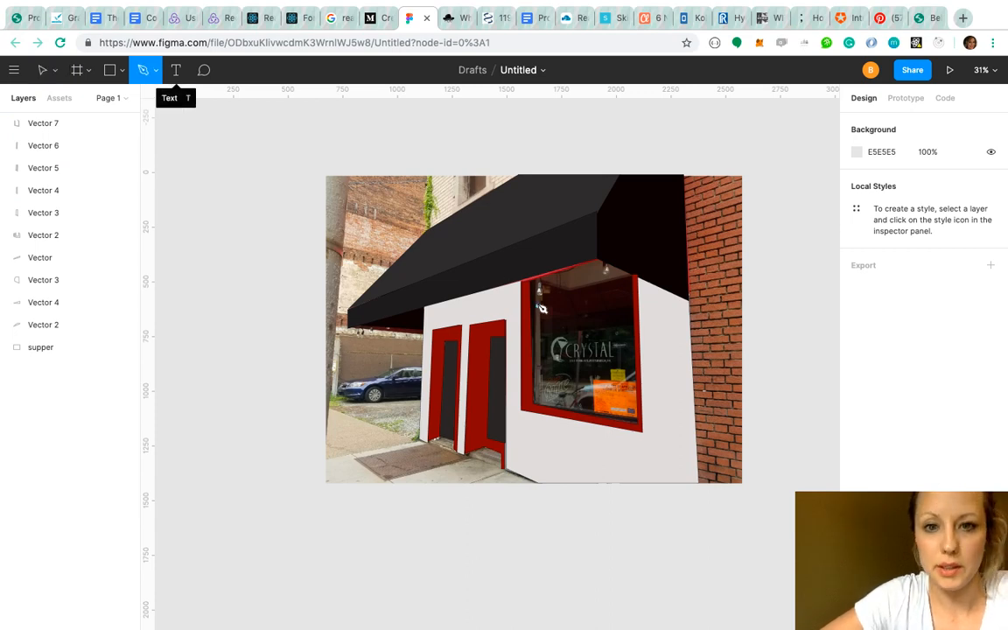
{"action": "left_click", "coordinate": [531, 282]}
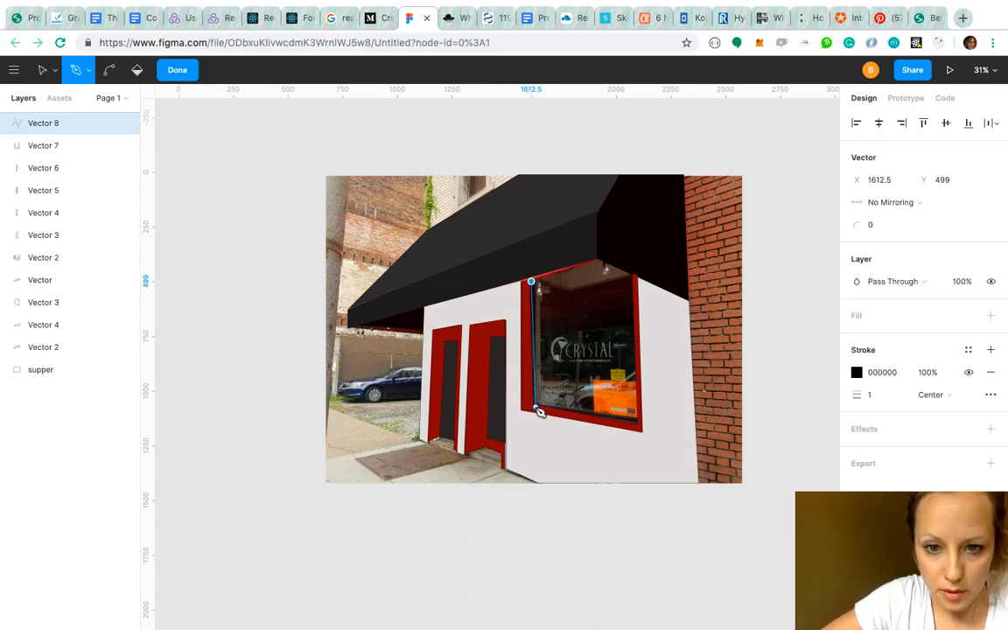
{"action": "left_click", "coordinate": [531, 405]}
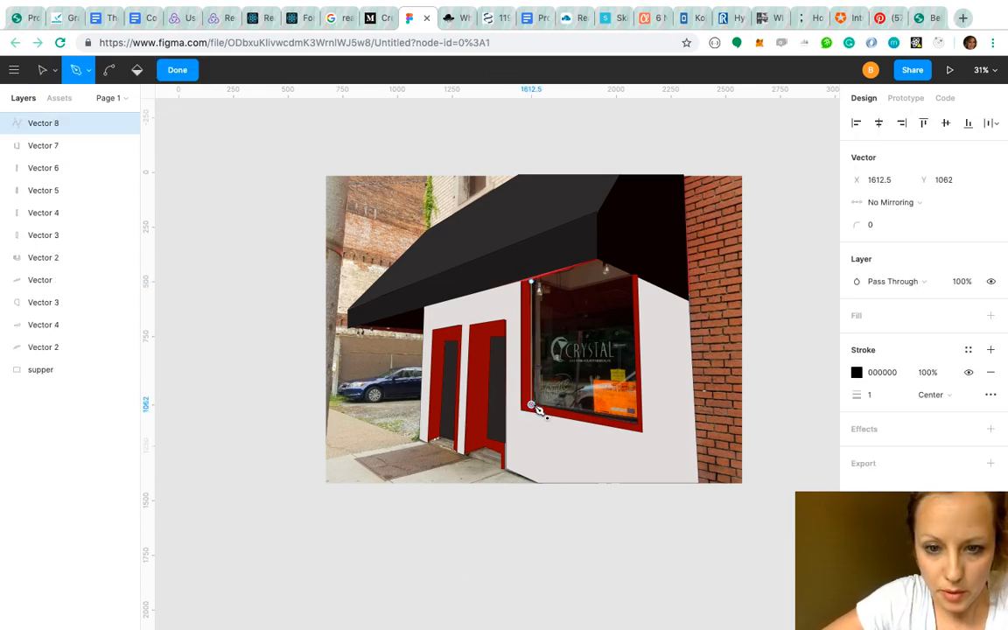
{"action": "left_click", "coordinate": [638, 428]}
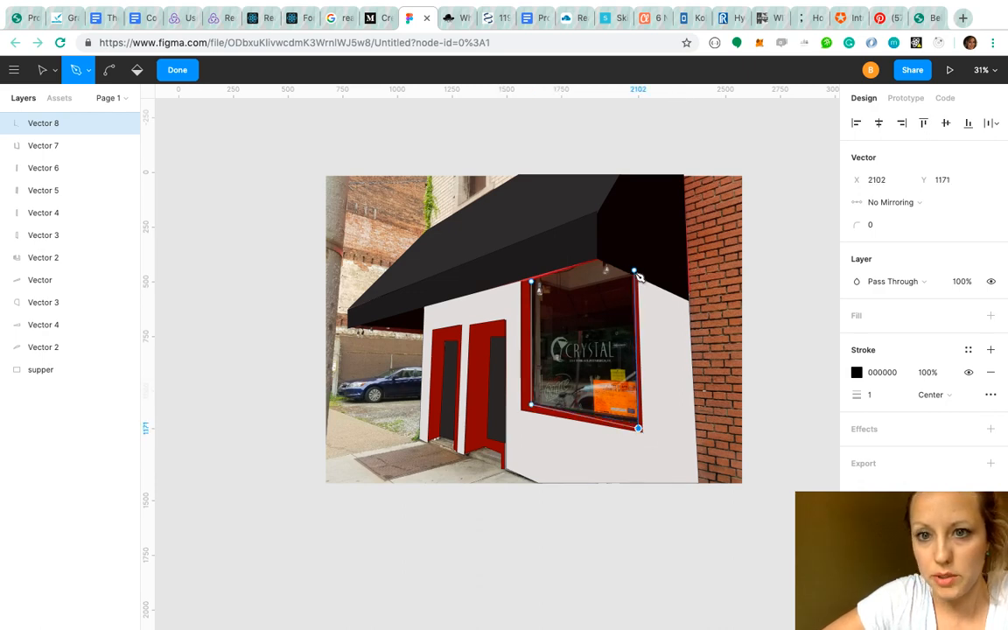
{"action": "left_click", "coordinate": [632, 275]}
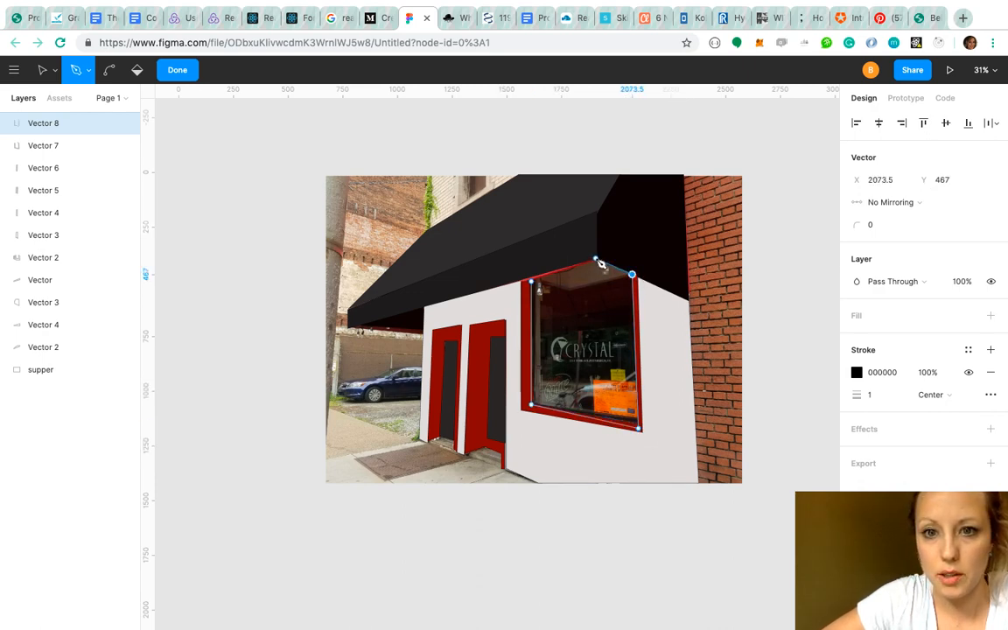
{"action": "left_click", "coordinate": [595, 259]}
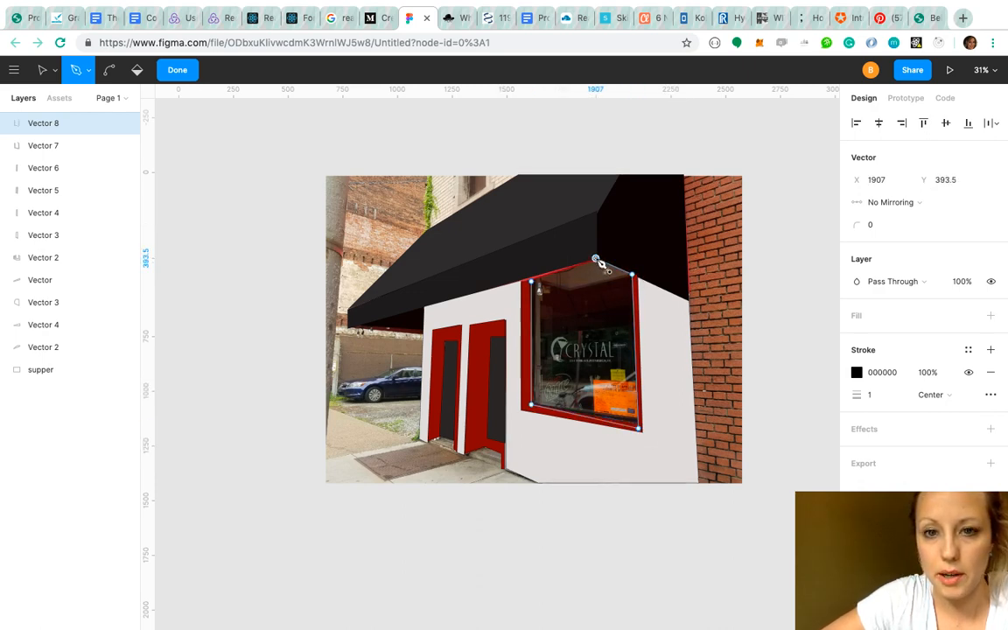
{"action": "left_click", "coordinate": [533, 280]}
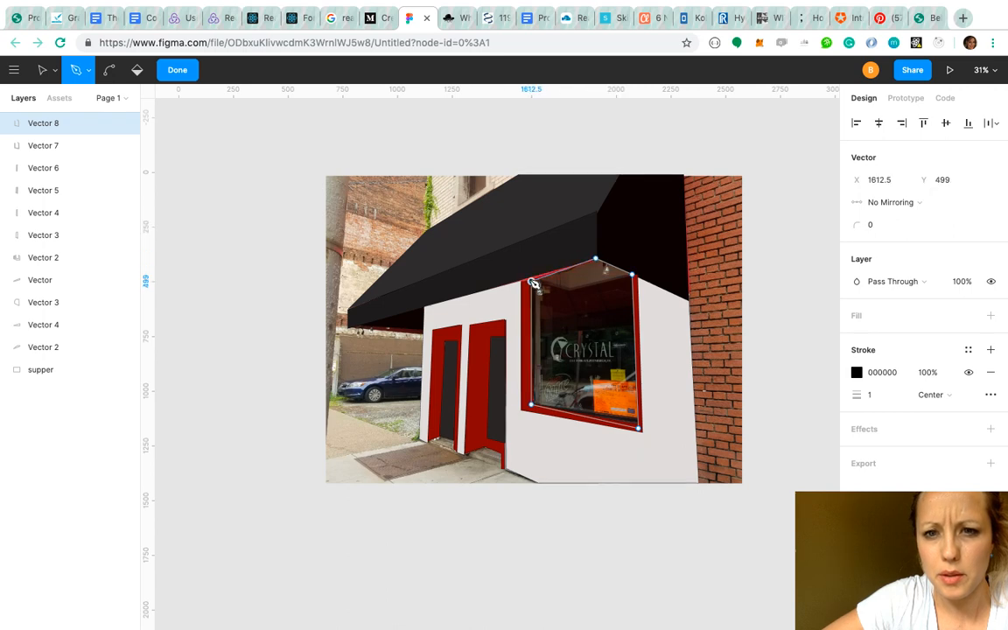
Add a solid fill to the window glass and sample the dark grey 292525 from the neighbouring door's glass.
{"action": "left_click", "coordinate": [991, 315]}
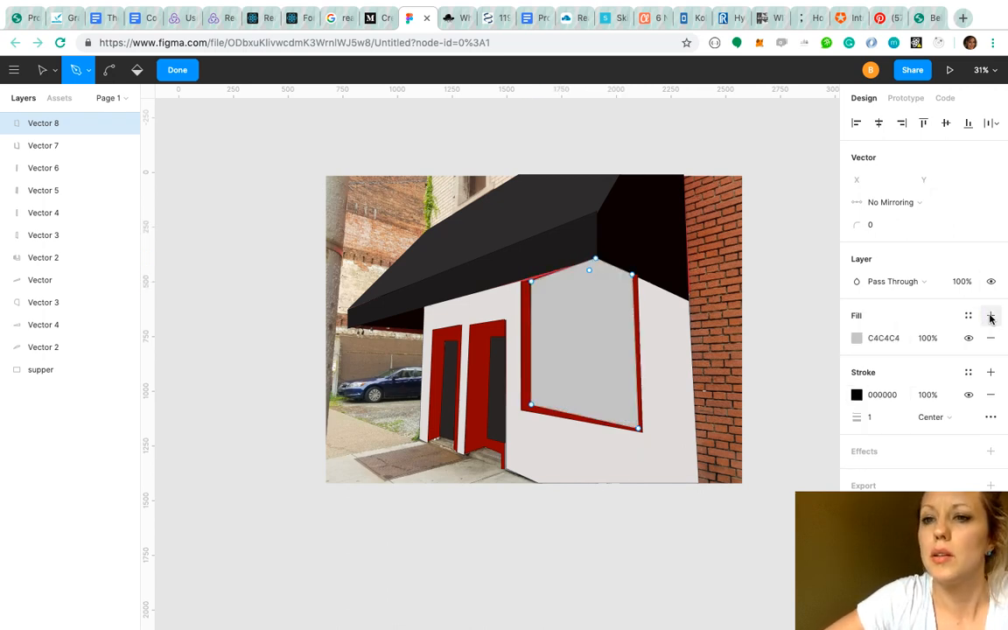
{"action": "left_click", "coordinate": [858, 339]}
{"action": "left_click", "coordinate": [691, 474]}
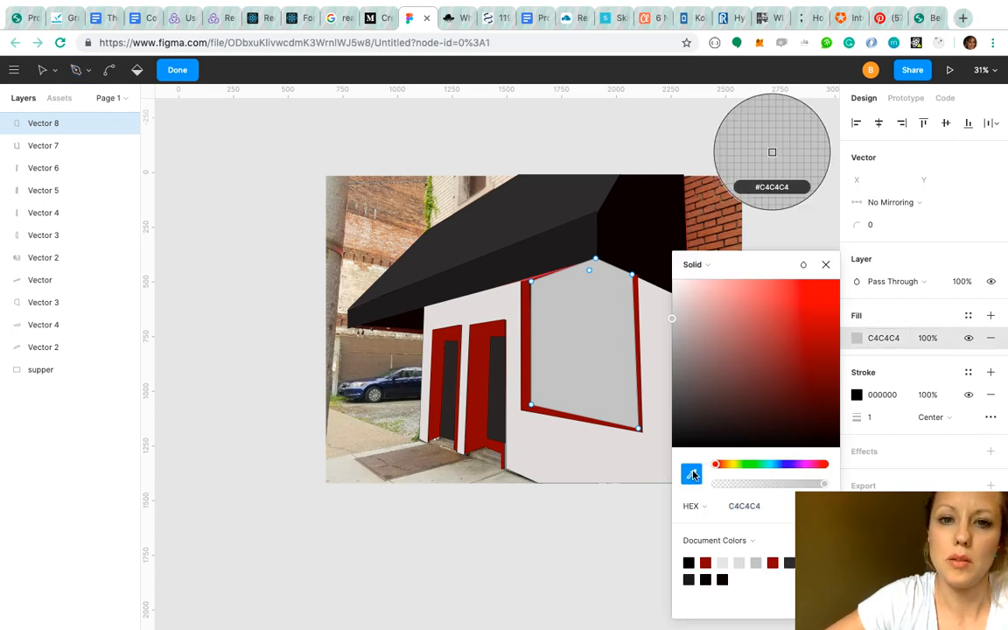
{"action": "left_click", "coordinate": [496, 400]}
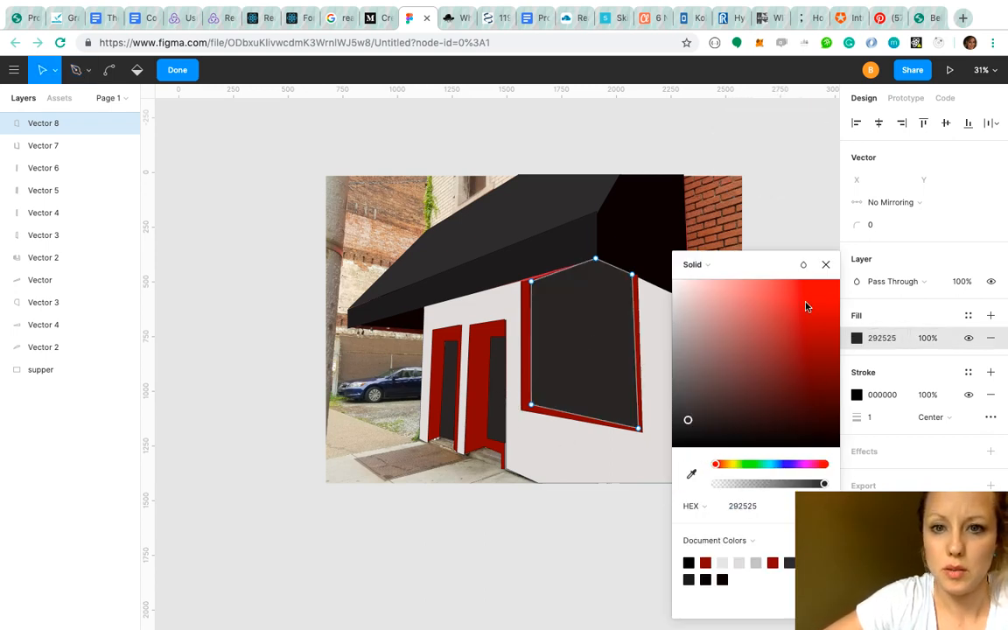
{"action": "left_click", "coordinate": [845, 261]}
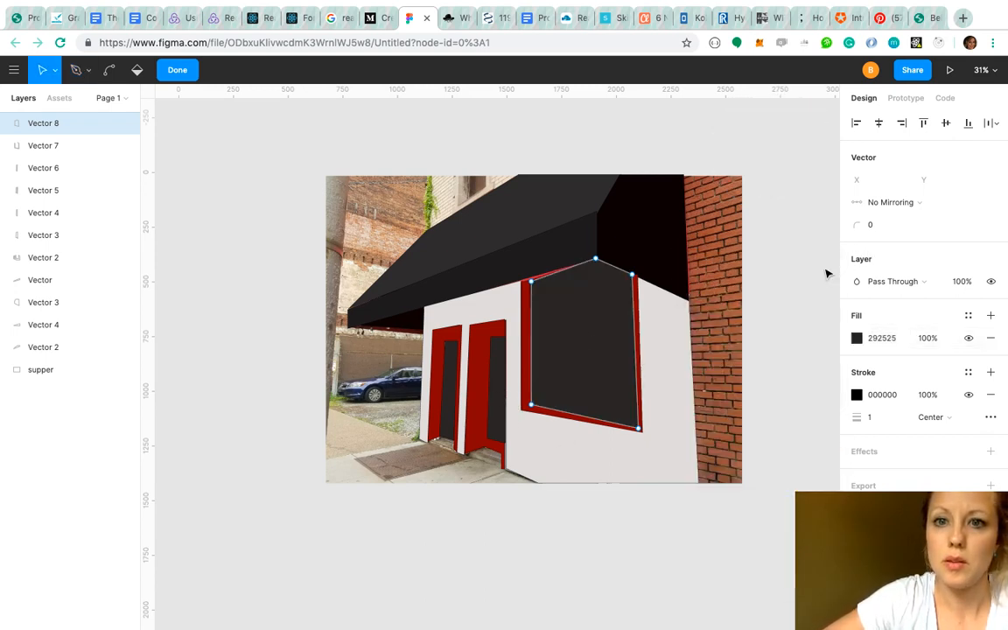
Move the window glass's upper-left corner point to X 1612.5, Y 483, finish editing the shape, and select the red window frame.
{"action": "left_click", "coordinate": [532, 282]}
{"action": "left_click_drag", "start_coordinate": [532, 282], "coordinate": [533, 279]}
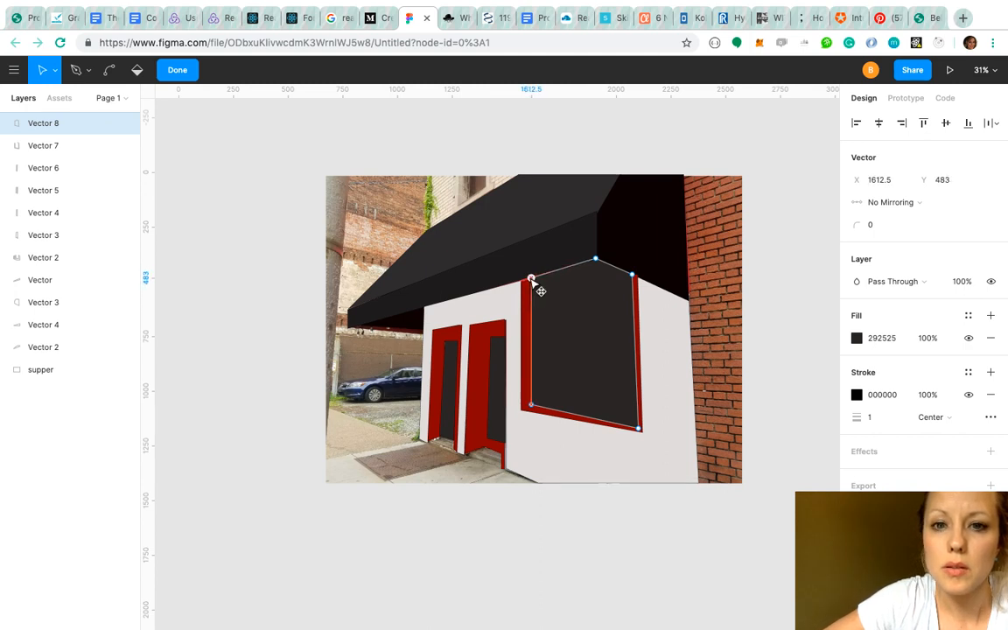
{"action": "left_click", "coordinate": [638, 293]}
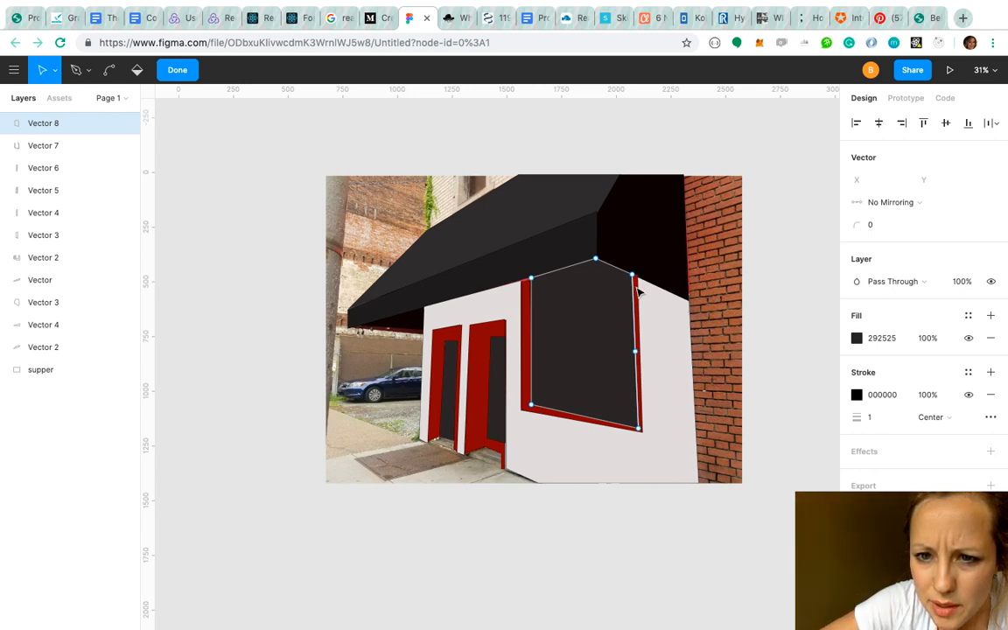
{"action": "left_click", "coordinate": [640, 292]}
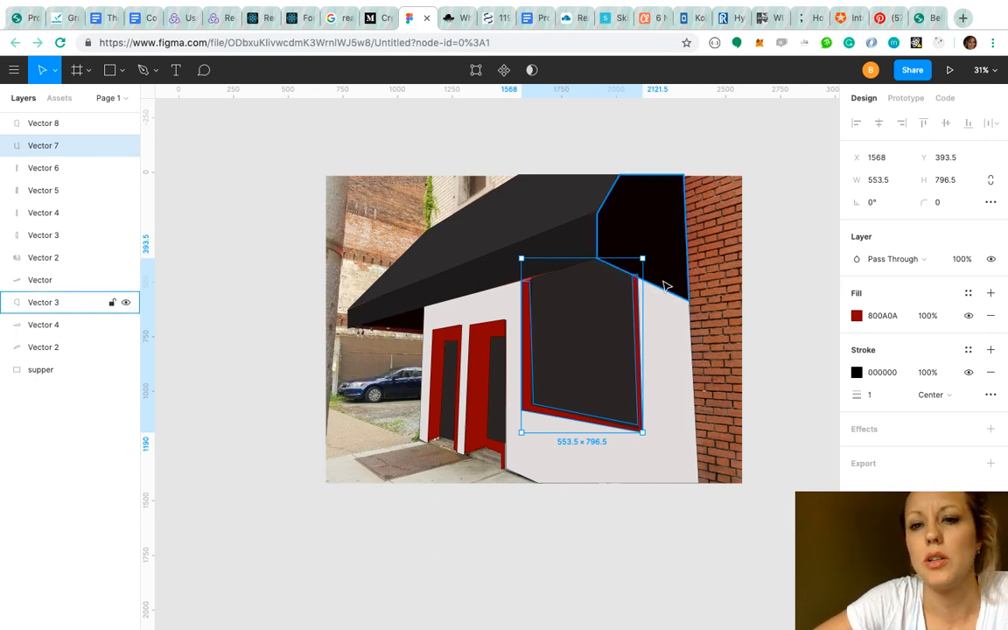
Bring the awning's black end panel to the front and move the window frame's inner upper-left point to X 1600, Y 467.
{"action": "right_click", "coordinate": [665, 285]}
{"action": "left_click", "coordinate": [669, 281]}
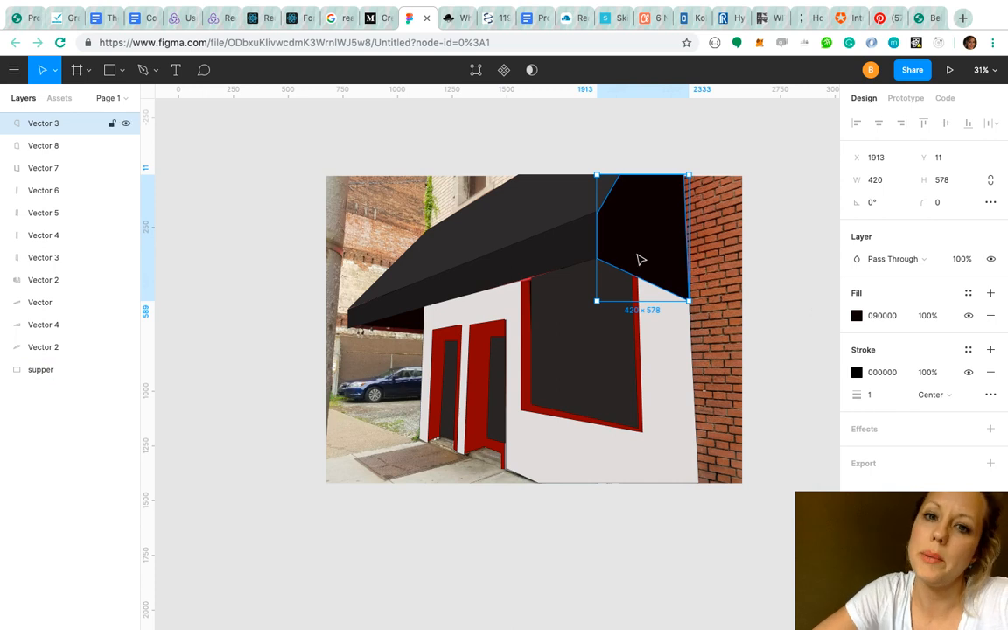
{"action": "left_click", "coordinate": [526, 282]}
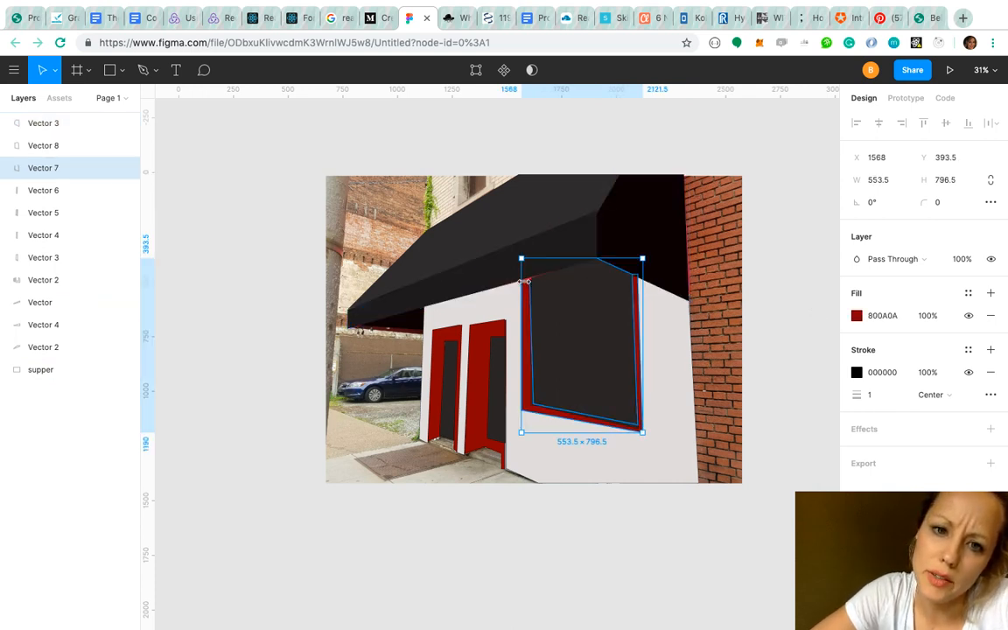
{"action": "double_click", "coordinate": [530, 289]}
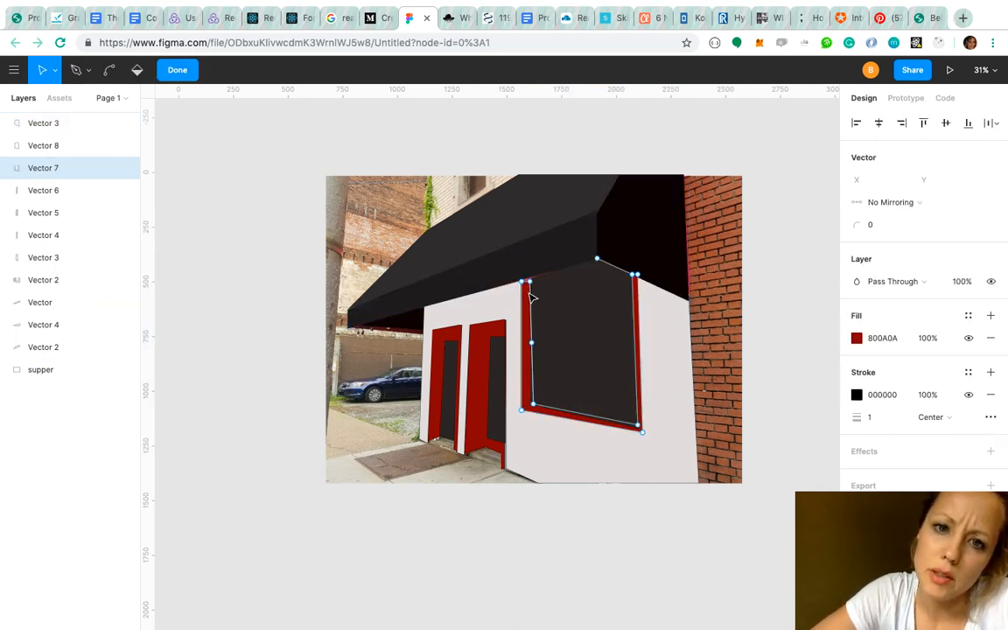
{"action": "left_click_drag", "start_coordinate": [531, 283], "coordinate": [529, 275]}
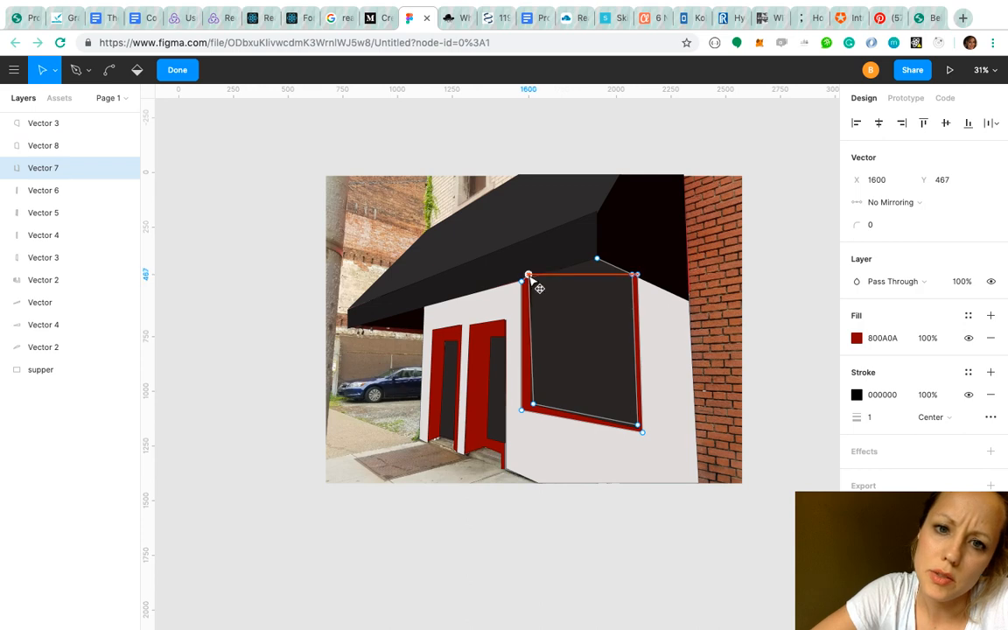
{"action": "right_click", "coordinate": [541, 266]}
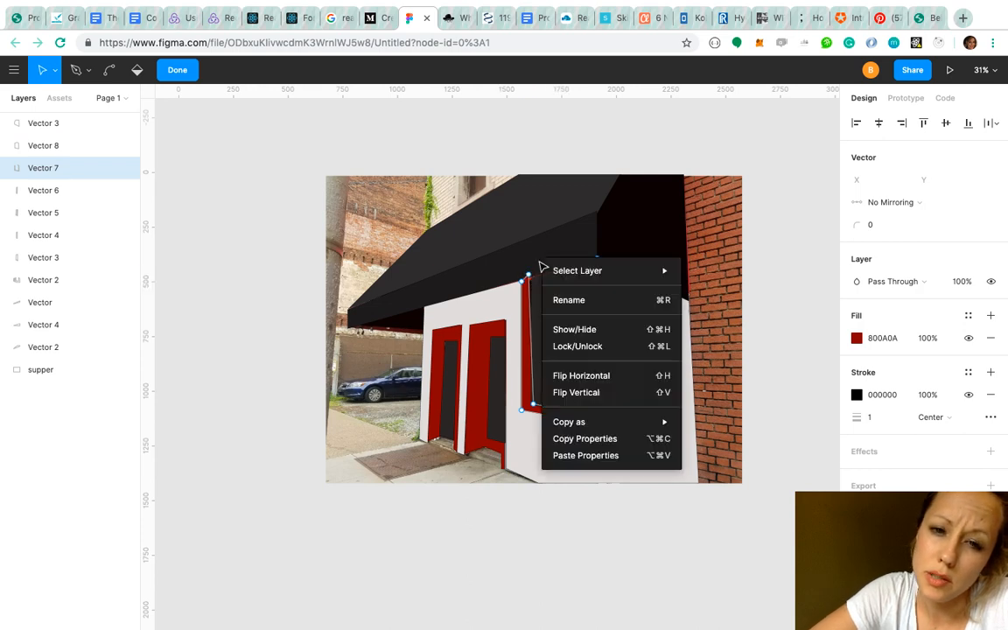
{"action": "mouse_move", "coordinate": [546, 270]}
{"action": "key", "text": "Escape"}
{"action": "key", "text": "Escape"}
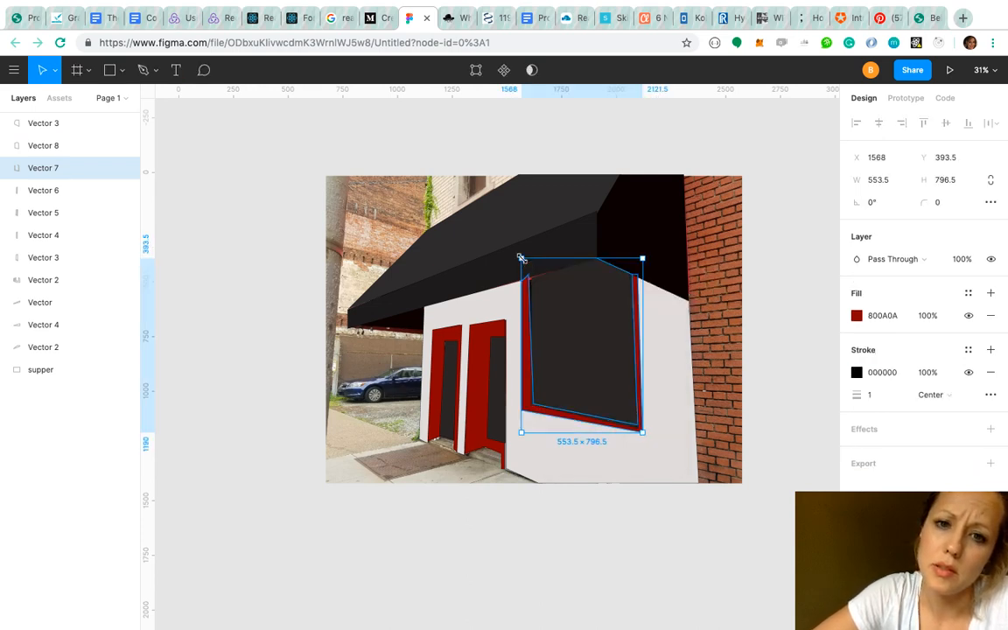
Bring the awning's long front valance, filled with 1D1B1B, to the front of the layer stack.
{"action": "right_click", "coordinate": [523, 263]}
{"action": "double_click", "coordinate": [479, 279]}
{"action": "right_click", "coordinate": [473, 278]}
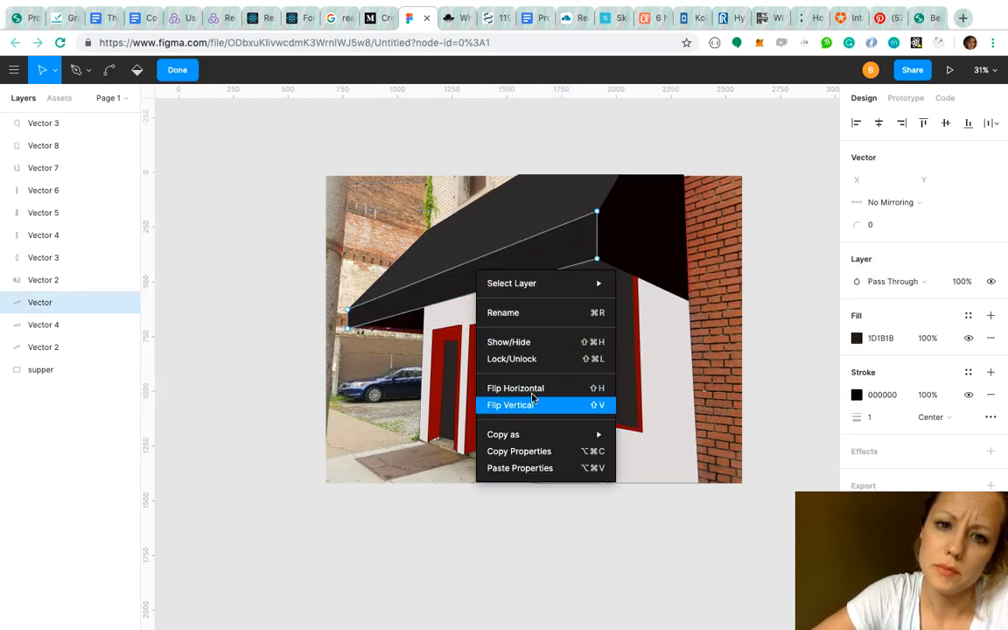
{"action": "mouse_move", "coordinate": [493, 290]}
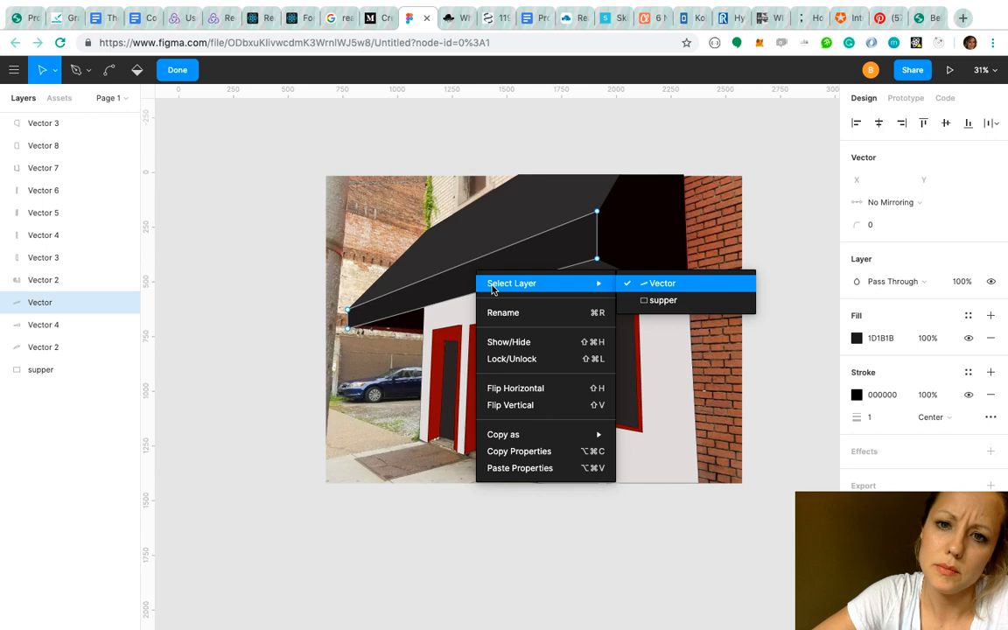
{"action": "key", "text": "Escape"}
{"action": "key", "text": "Escape"}
{"action": "right_click", "coordinate": [446, 292]}
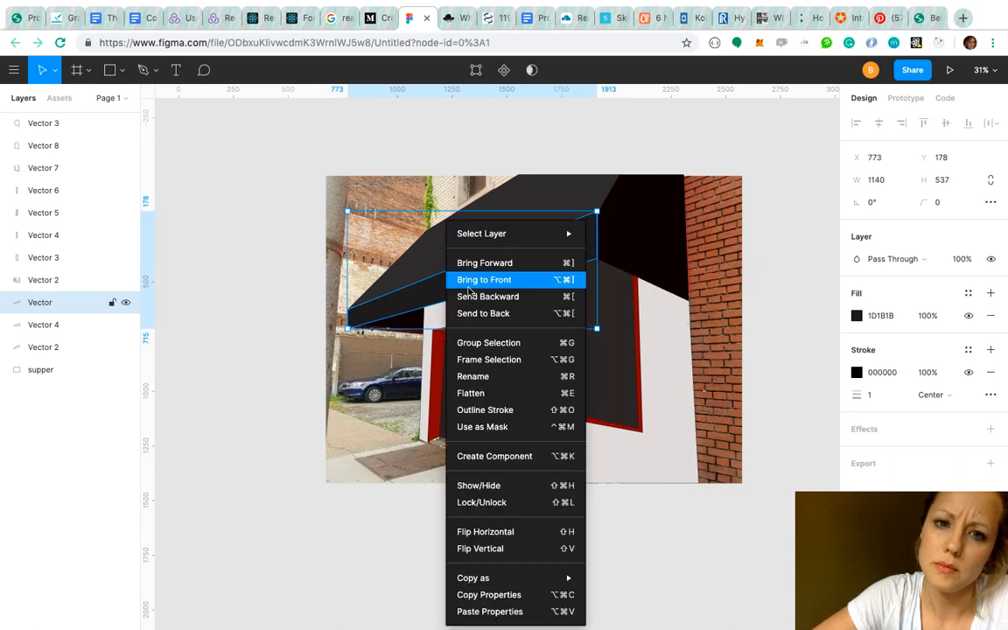
{"action": "left_click", "coordinate": [470, 280]}
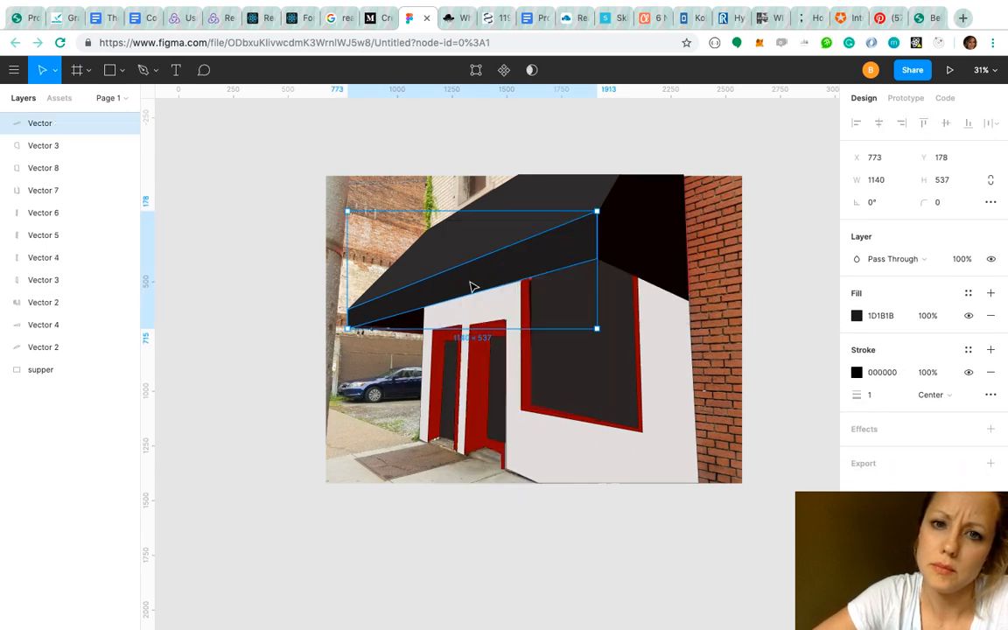
{"action": "left_click", "coordinate": [758, 330]}
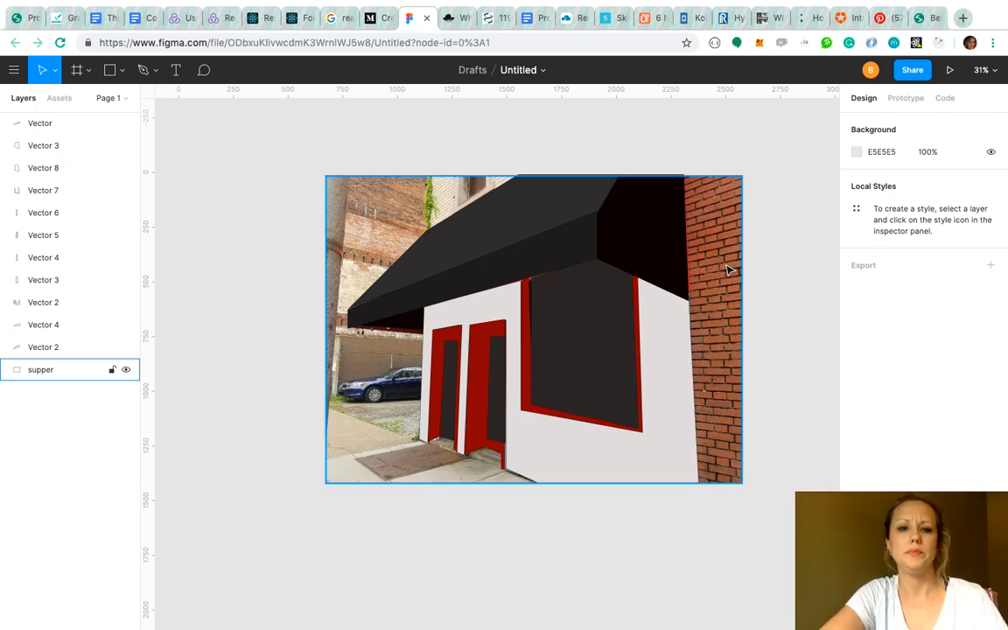
Move the storefront photo above the illustration to X 175, Y -1893, and stretch the window glass leftward to X 1597, 505 wide.
{"action": "left_click_drag", "start_coordinate": [729, 271], "coordinate": [624, 191]}
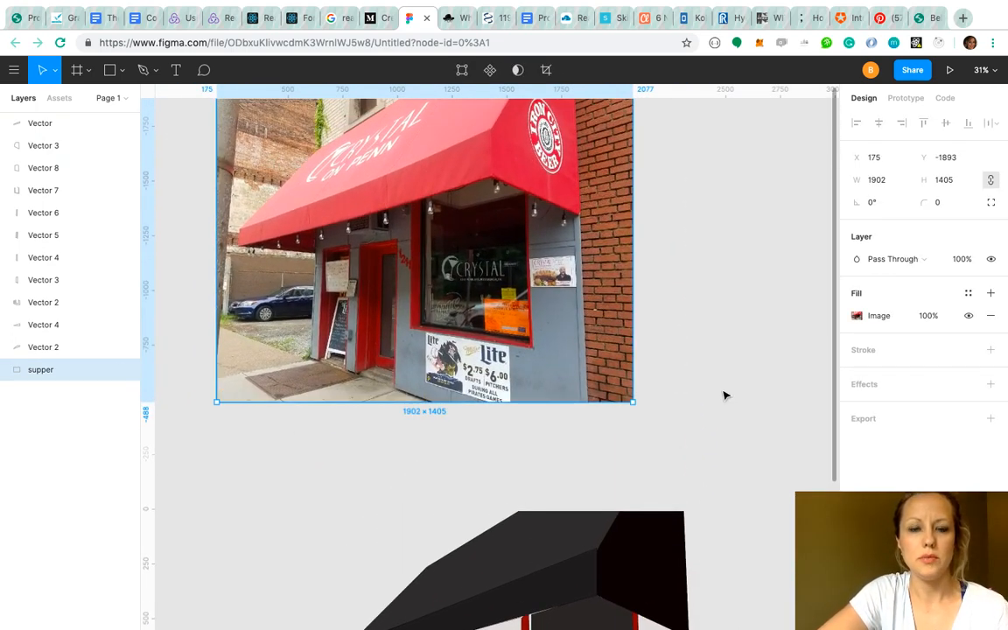
{"action": "scroll", "coordinate": [724, 396], "scroll_direction": "down", "scroll_amount": 6}
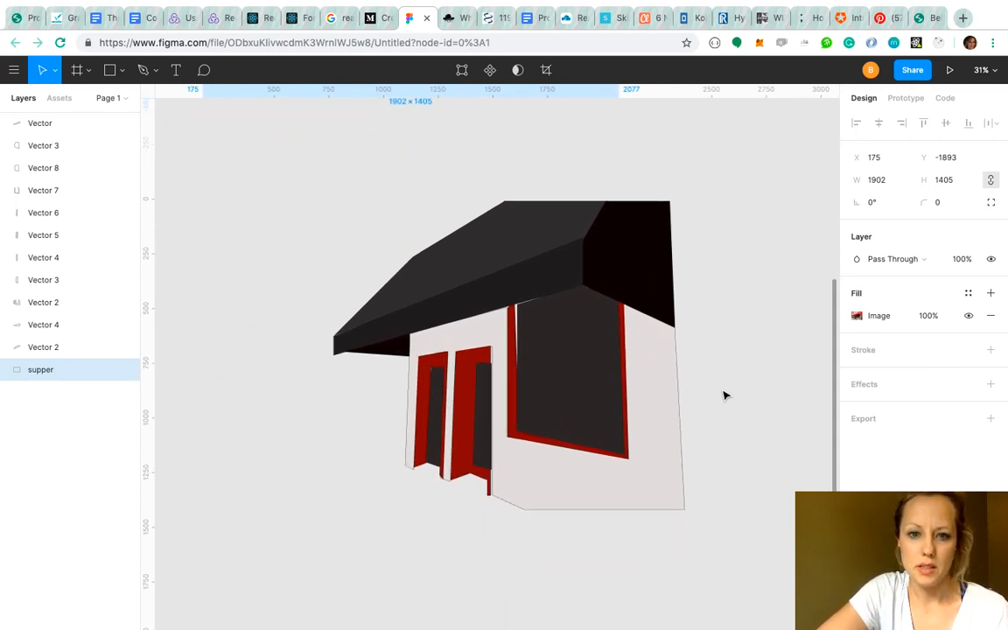
{"action": "left_click", "coordinate": [576, 353]}
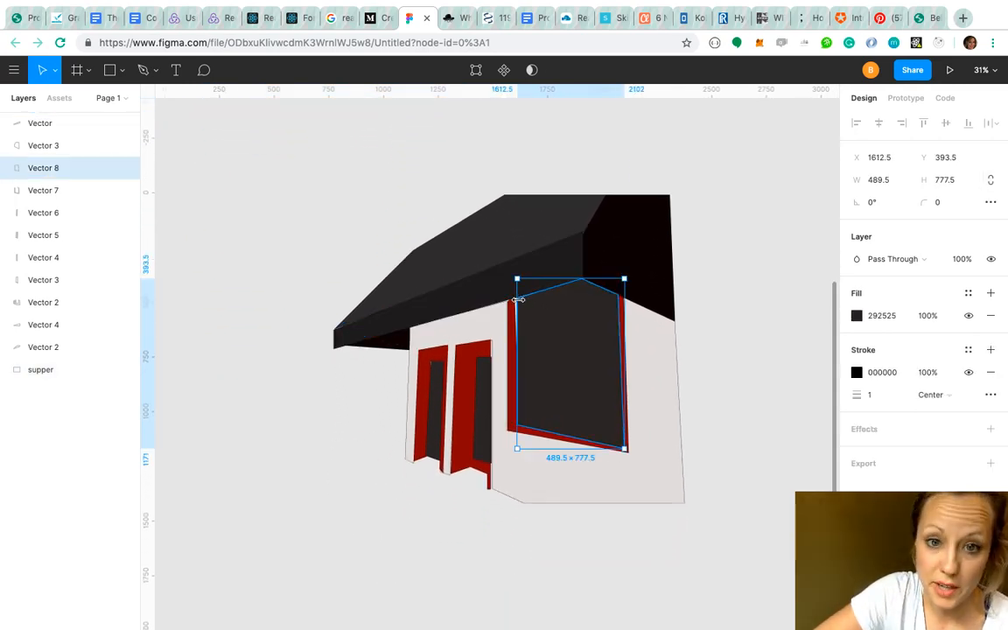
{"action": "left_click_drag", "start_coordinate": [517, 300], "coordinate": [514, 300]}
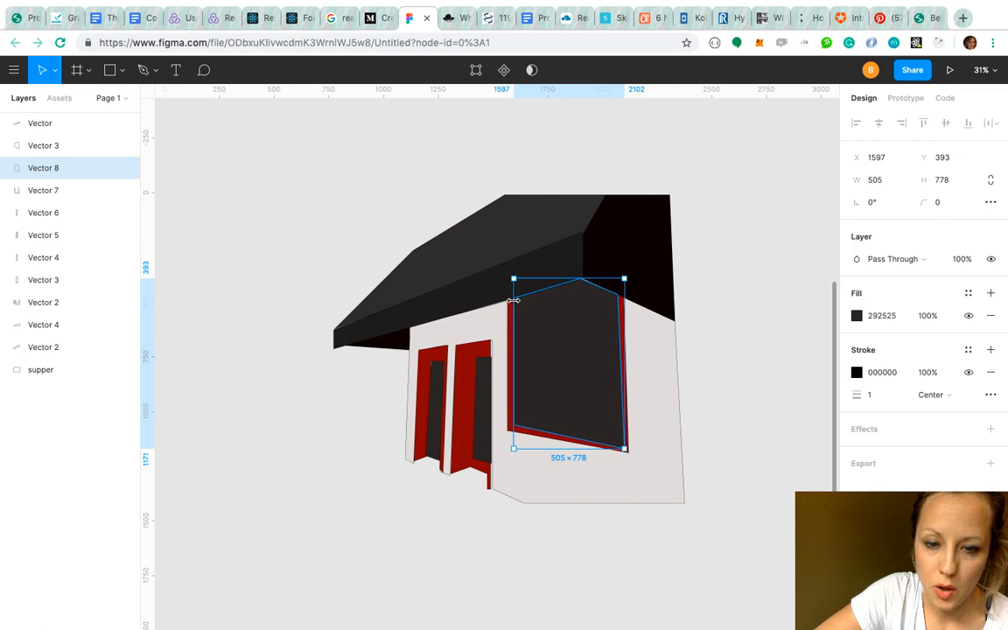
{"action": "left_click", "coordinate": [771, 446]}
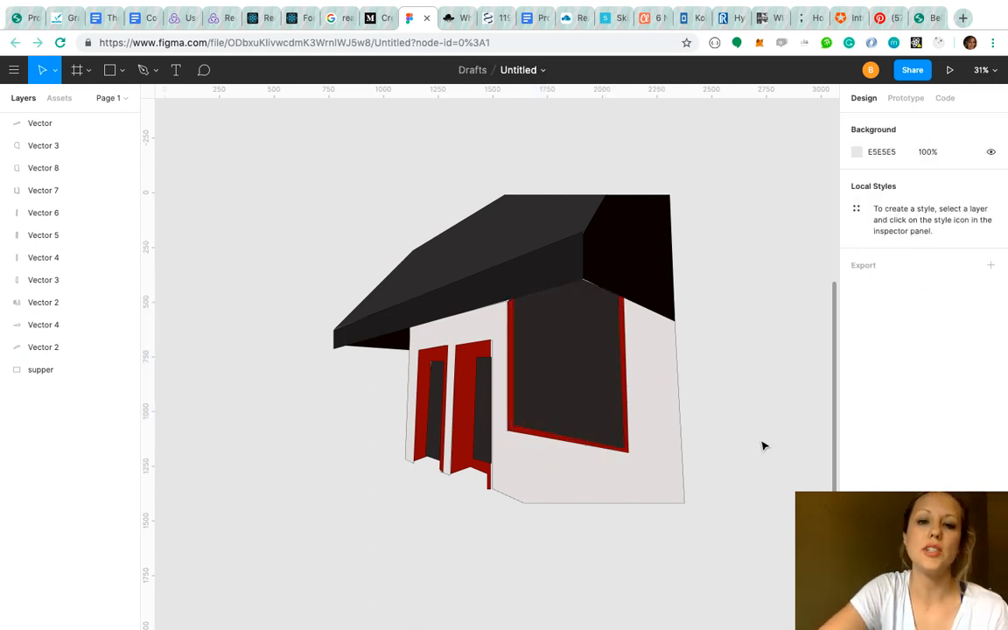
Try to shift the window glass slightly upward, and undo the move.
{"action": "left_click", "coordinate": [602, 303]}
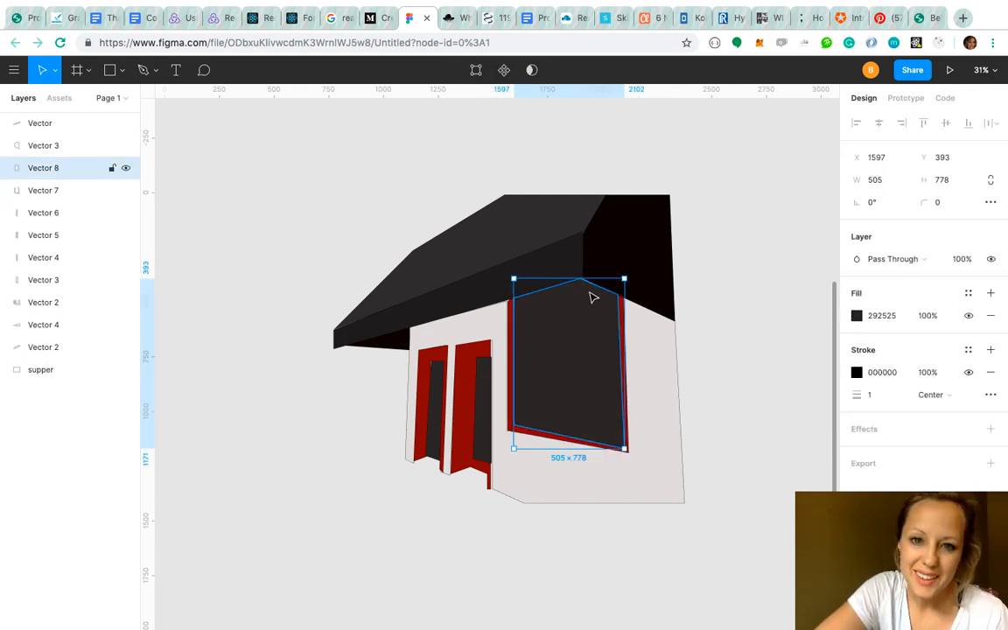
{"action": "left_click_drag", "start_coordinate": [593, 297], "coordinate": [592, 293]}
{"action": "key", "text": "ctrl+z"}
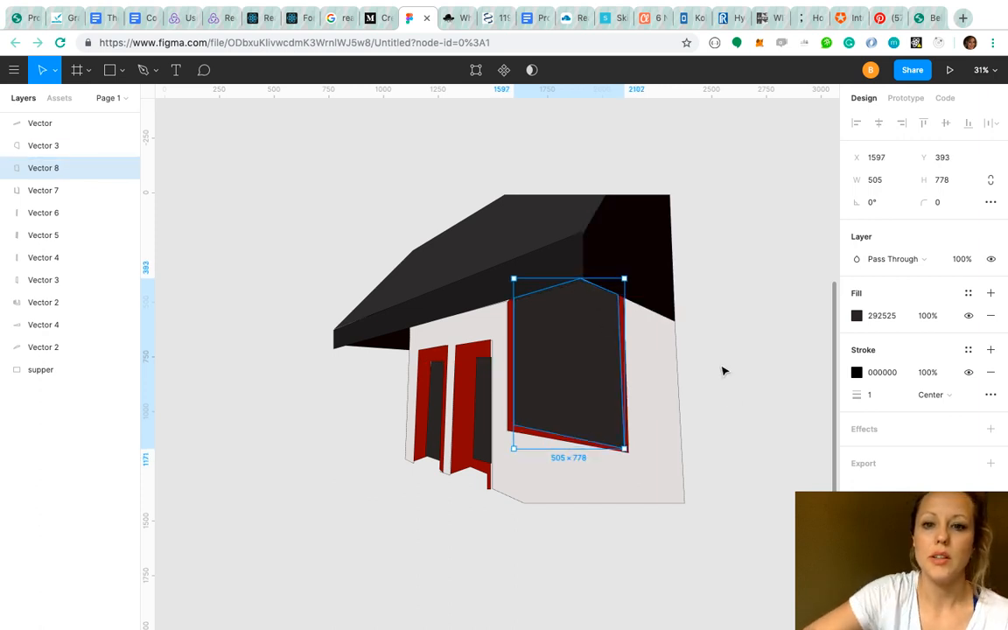
{"action": "left_click", "coordinate": [765, 405]}
Stretch the awning's black end panel leftward to X 1897, making it 436 wide.
{"action": "left_click", "coordinate": [602, 280]}
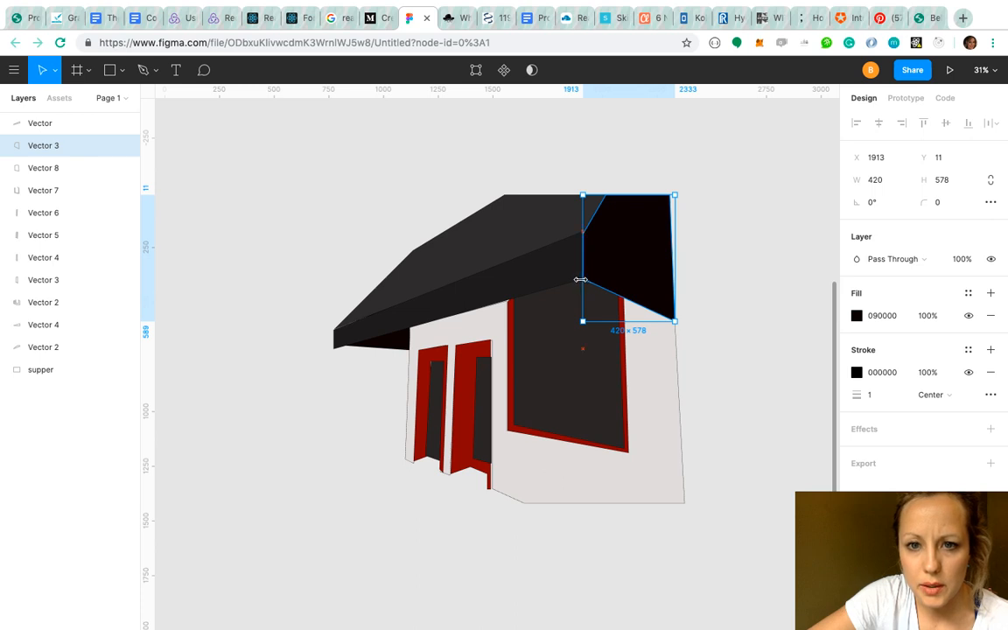
{"action": "left_click_drag", "start_coordinate": [580, 279], "coordinate": [579, 280]}
{"action": "left_click", "coordinate": [726, 302]}
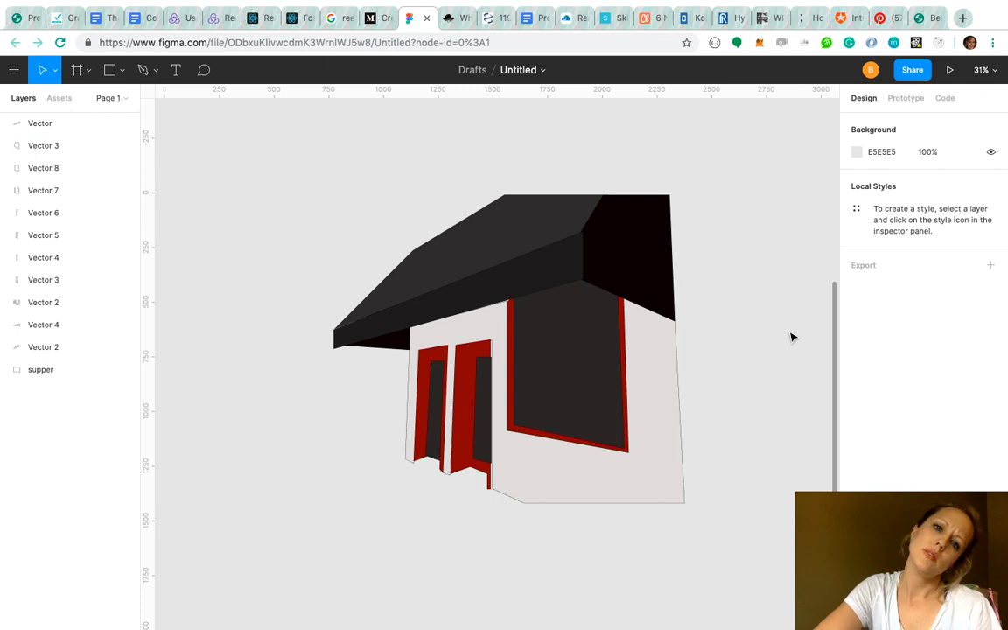
Bring the awning's large sloping top surface, filled with 2E2C2C, to the front of the layer stack.
{"action": "left_click", "coordinate": [574, 214]}
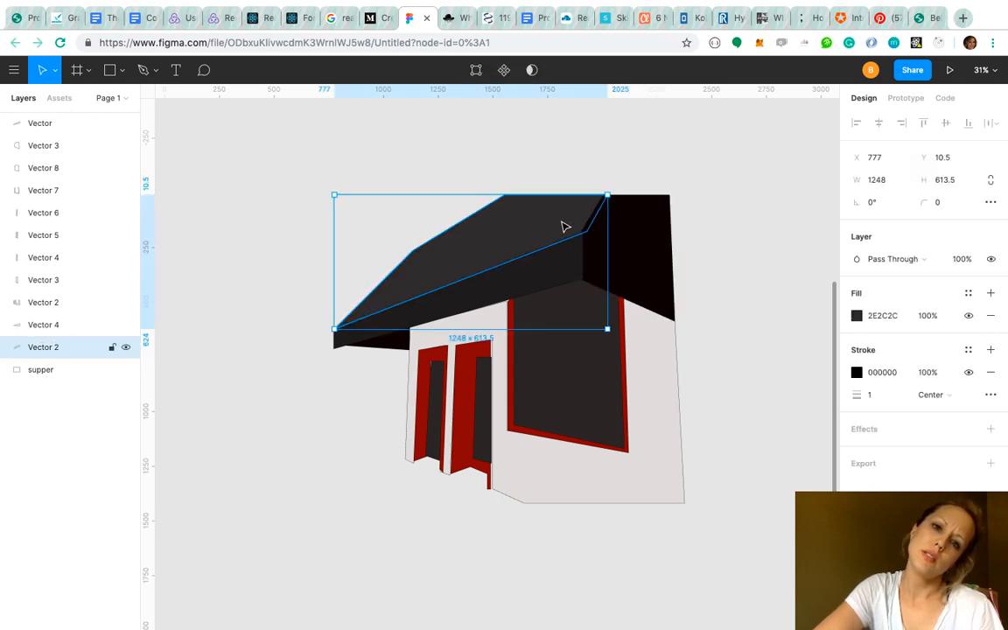
{"action": "right_click", "coordinate": [565, 227]}
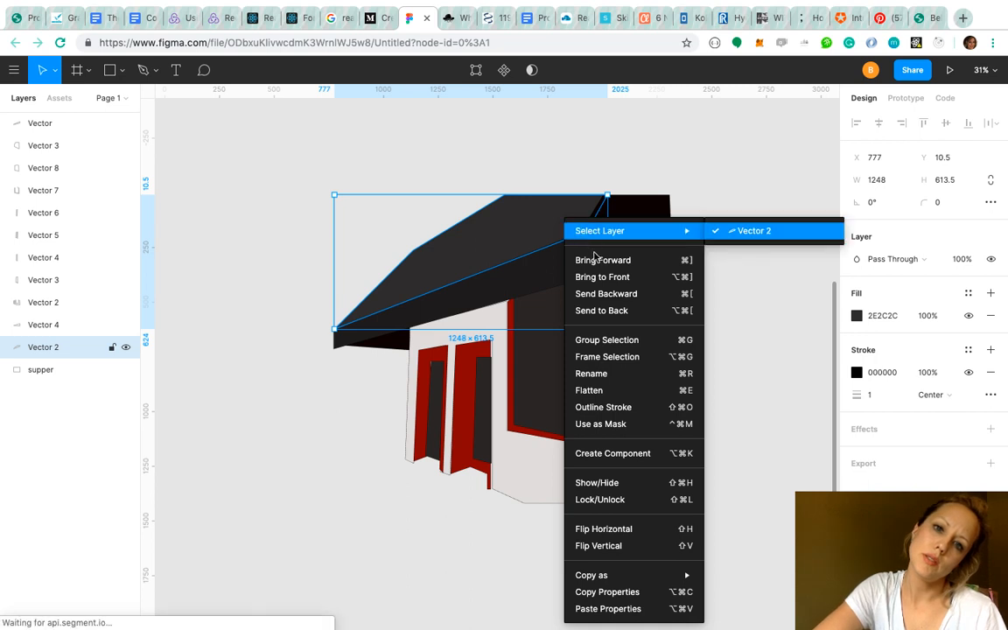
{"action": "left_click", "coordinate": [582, 260]}
{"action": "right_click", "coordinate": [553, 215]}
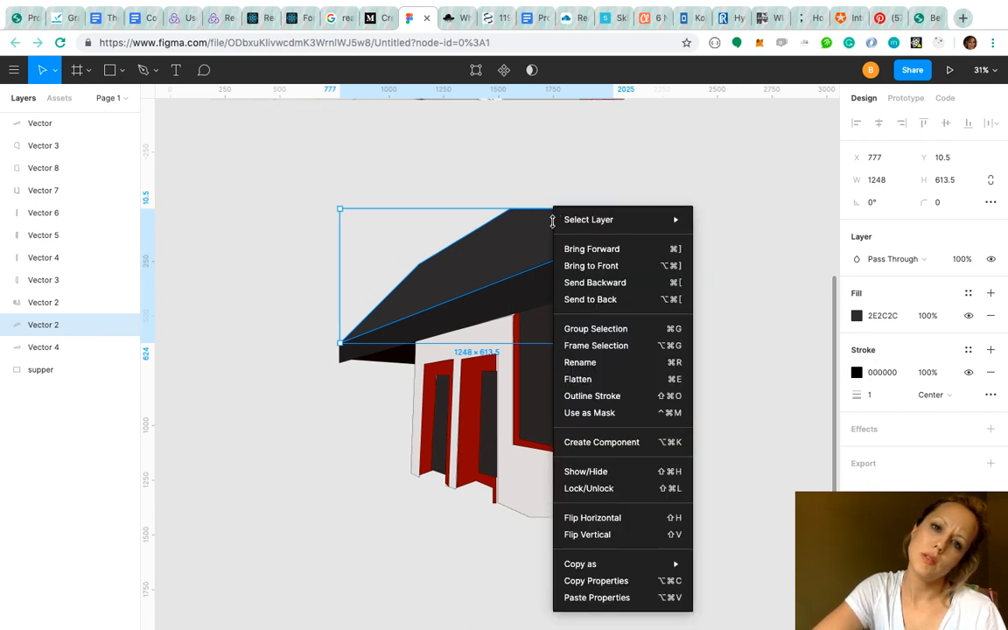
{"action": "left_click", "coordinate": [569, 263]}
{"action": "left_click", "coordinate": [778, 281]}
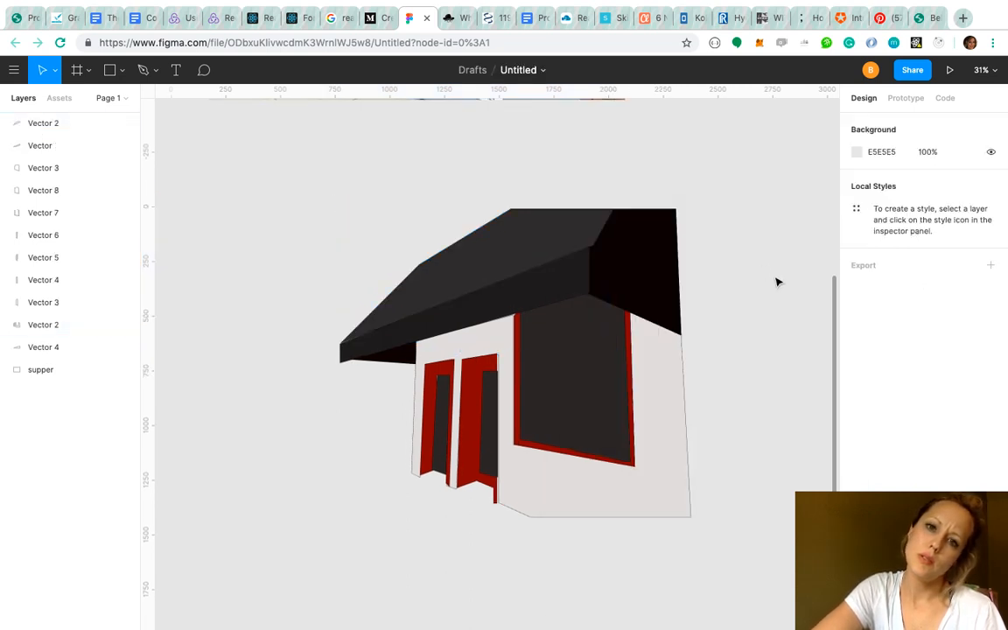
Stretch the awning's front valance rightward over the end panel to a width of 1163.
{"action": "left_click", "coordinate": [585, 278]}
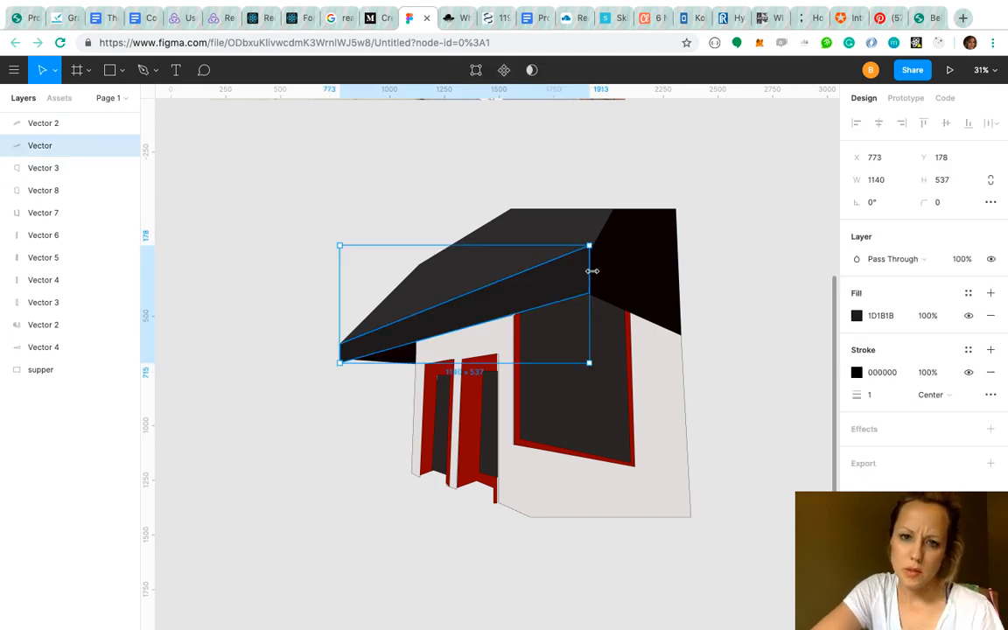
{"action": "left_click_drag", "start_coordinate": [593, 271], "coordinate": [594, 271]}
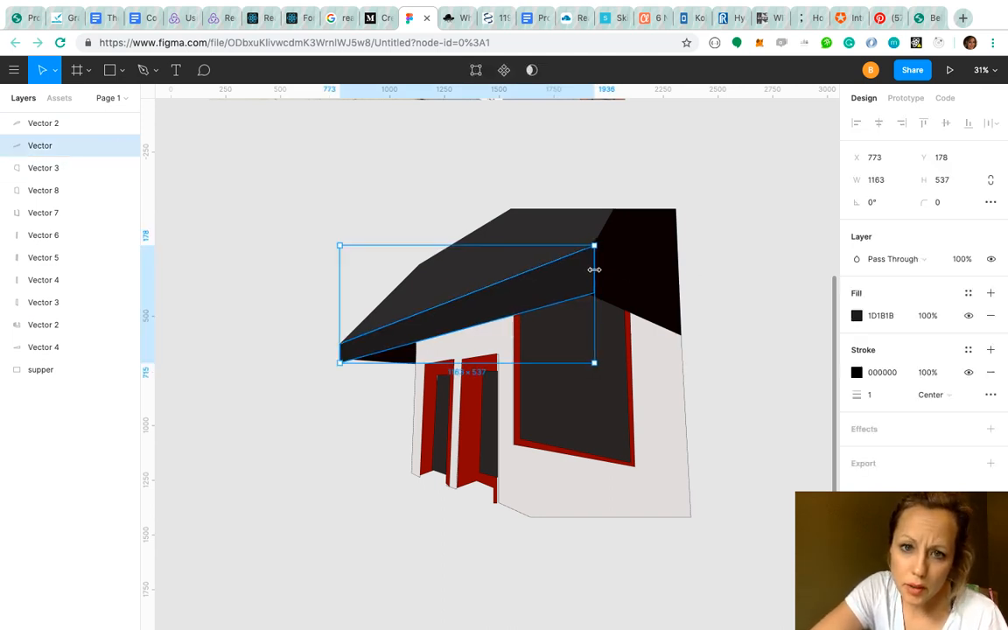
{"action": "left_click", "coordinate": [716, 292]}
Try to extend the front valance's upper edge slightly upward, and undo the change.
{"action": "left_click", "coordinate": [549, 291]}
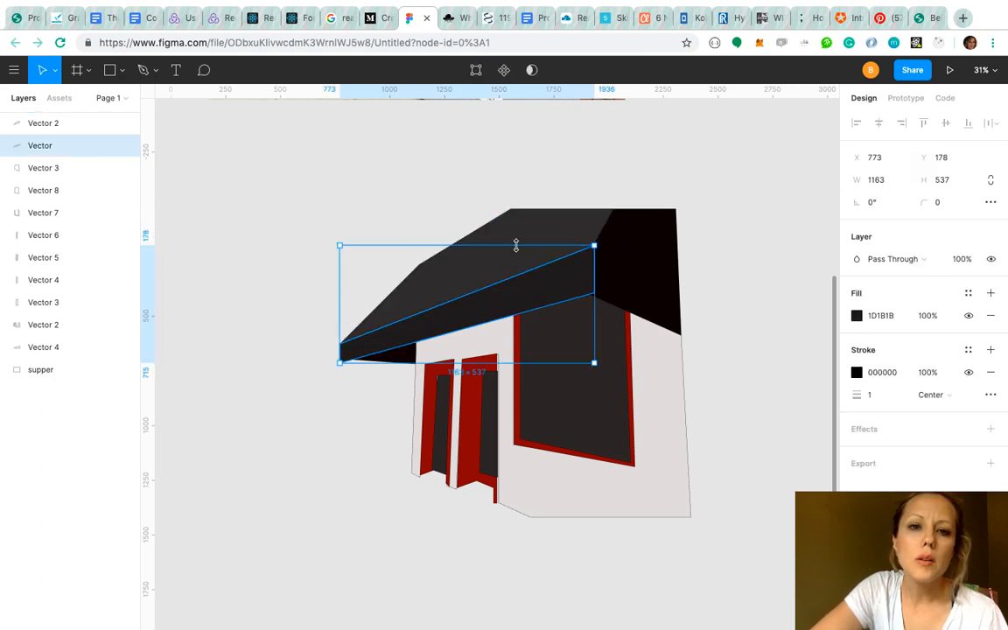
{"action": "left_click_drag", "start_coordinate": [516, 242], "coordinate": [516, 241]}
{"action": "left_click", "coordinate": [648, 156]}
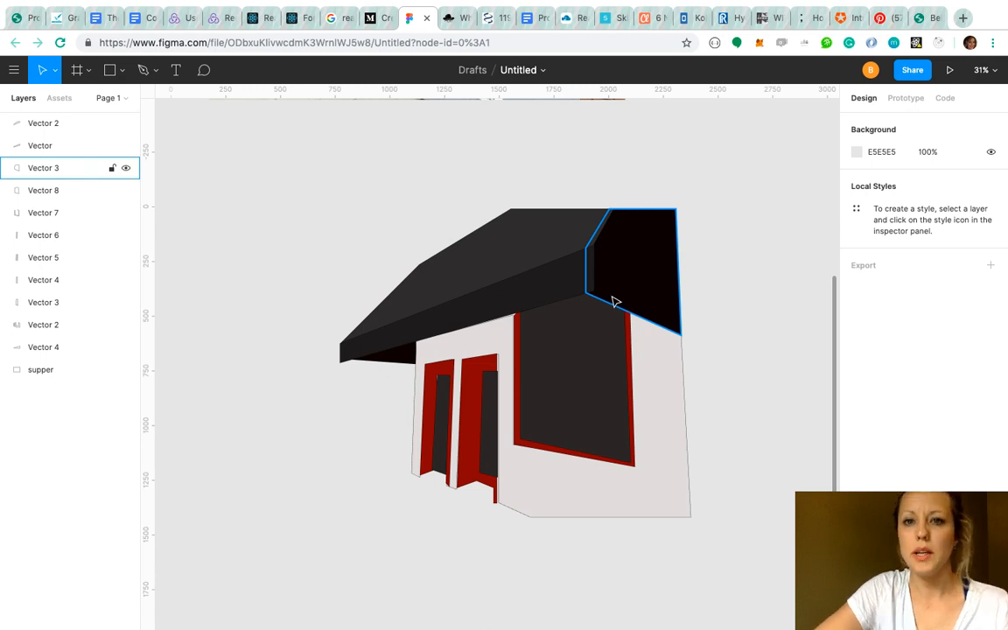
{"action": "key", "text": "super+z"}
{"action": "key", "text": "super+z"}
{"action": "key", "text": "super+z"}
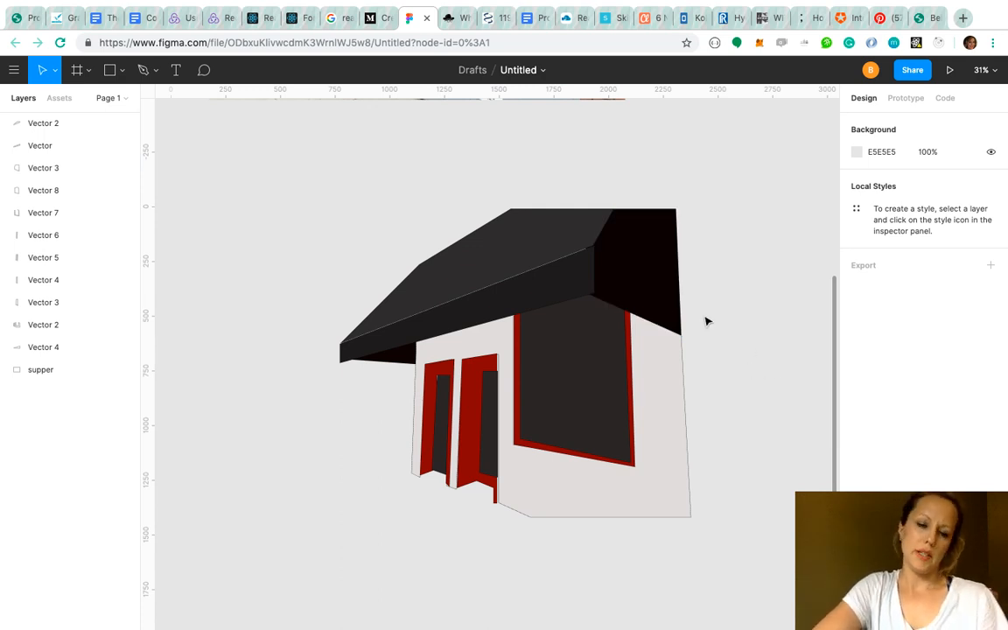
Reshape the awning's end panel, moving its lower-left point to X 1926, Y 400, its middle-left point to X 1926, Y 189, and its upper-left point to X 2019, Y 11.
{"action": "left_click", "coordinate": [607, 288]}
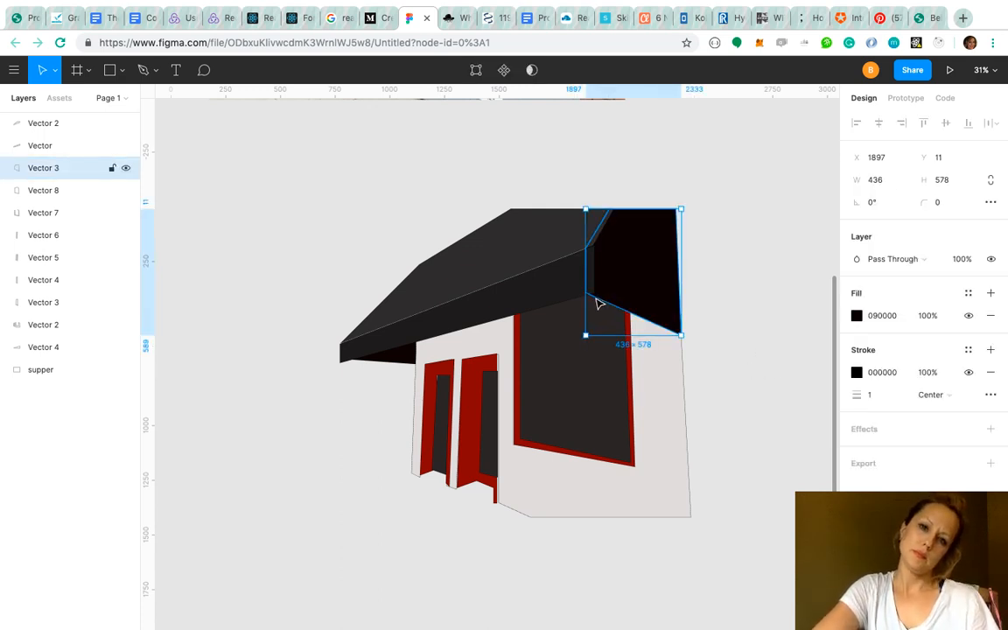
{"action": "double_click", "coordinate": [598, 304]}
{"action": "left_click_drag", "start_coordinate": [590, 295], "coordinate": [597, 296]}
{"action": "left_click_drag", "start_coordinate": [588, 249], "coordinate": [593, 248]}
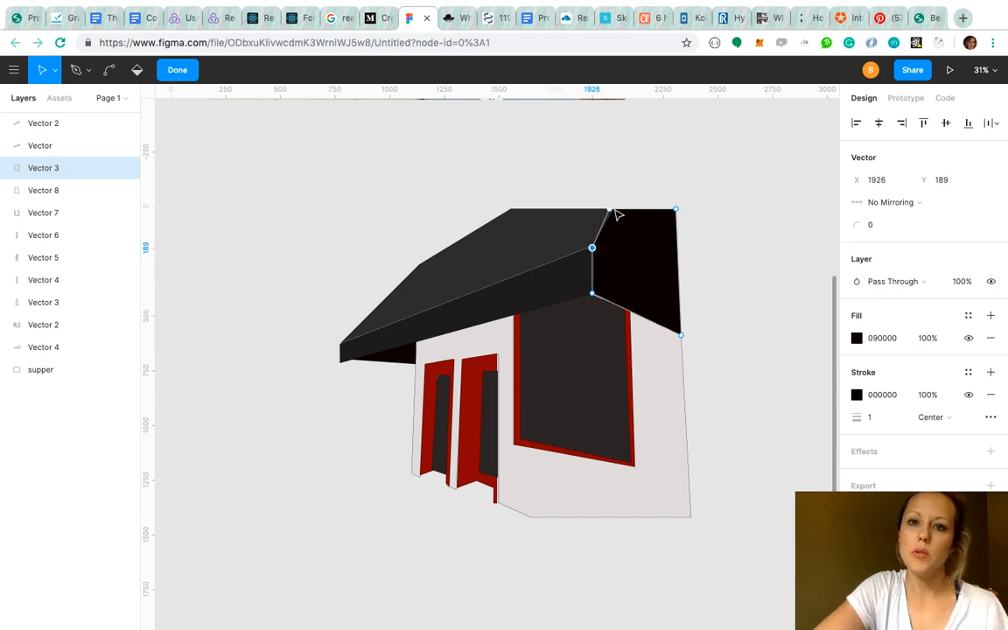
{"action": "left_click_drag", "start_coordinate": [610, 210], "coordinate": [614, 210]}
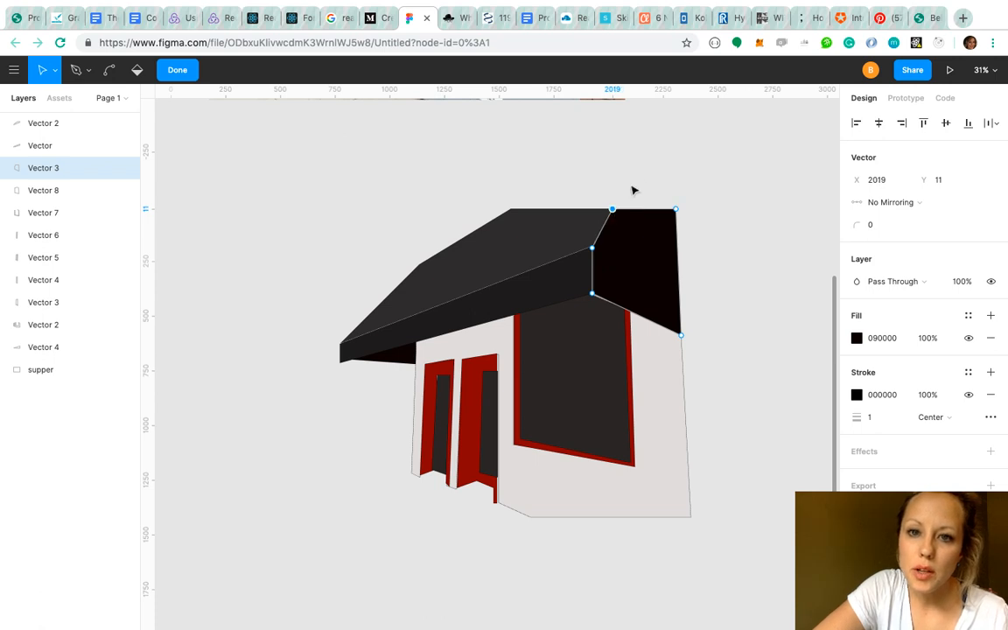
{"action": "left_click", "coordinate": [639, 181]}
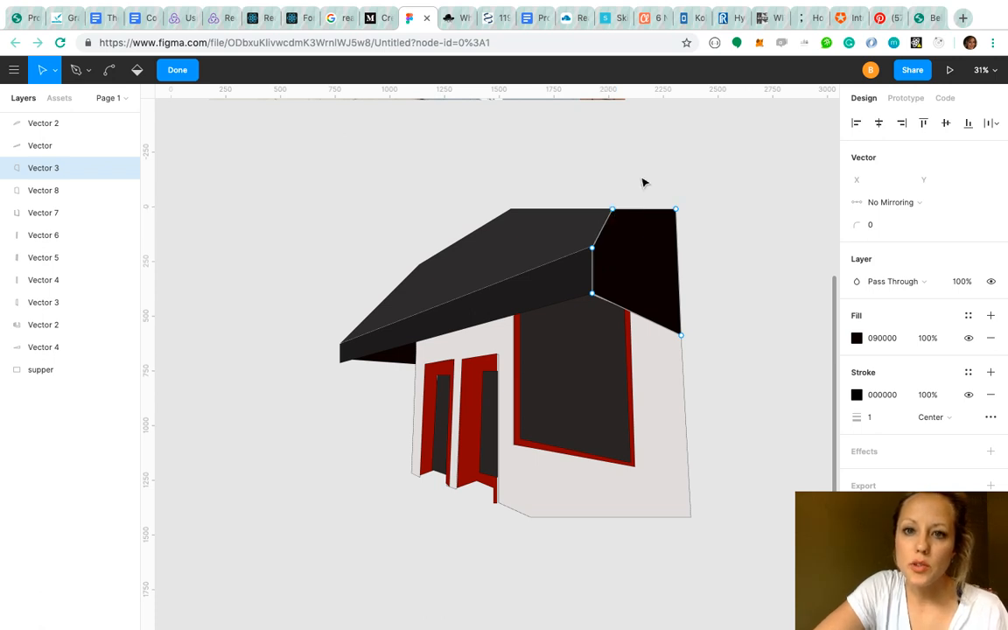
{"action": "left_click", "coordinate": [593, 295]}
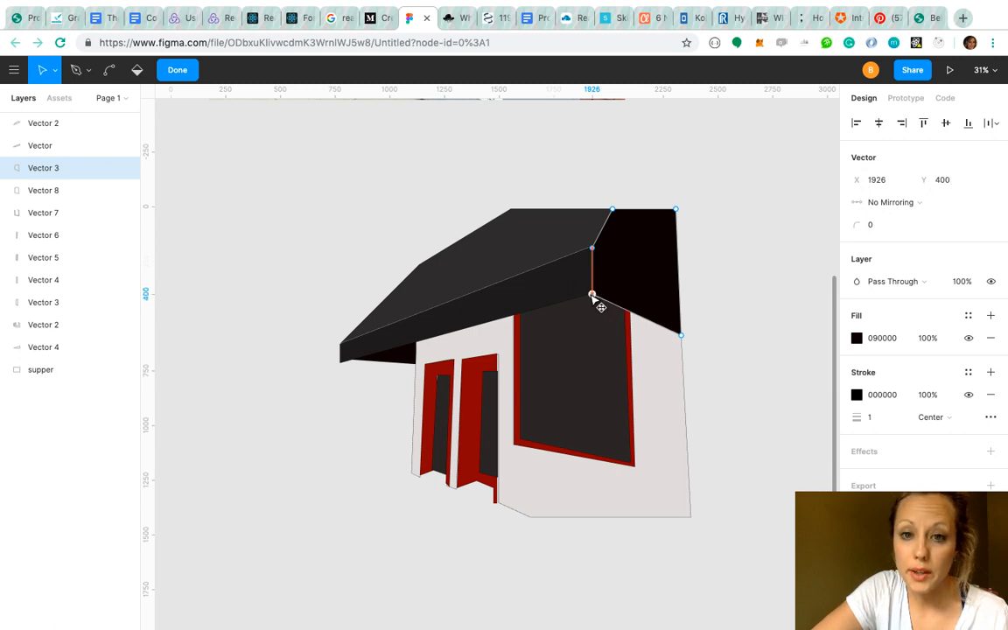
{"action": "left_click", "coordinate": [758, 347]}
{"action": "key", "text": "Escape"}
{"action": "key", "text": "Escape"}
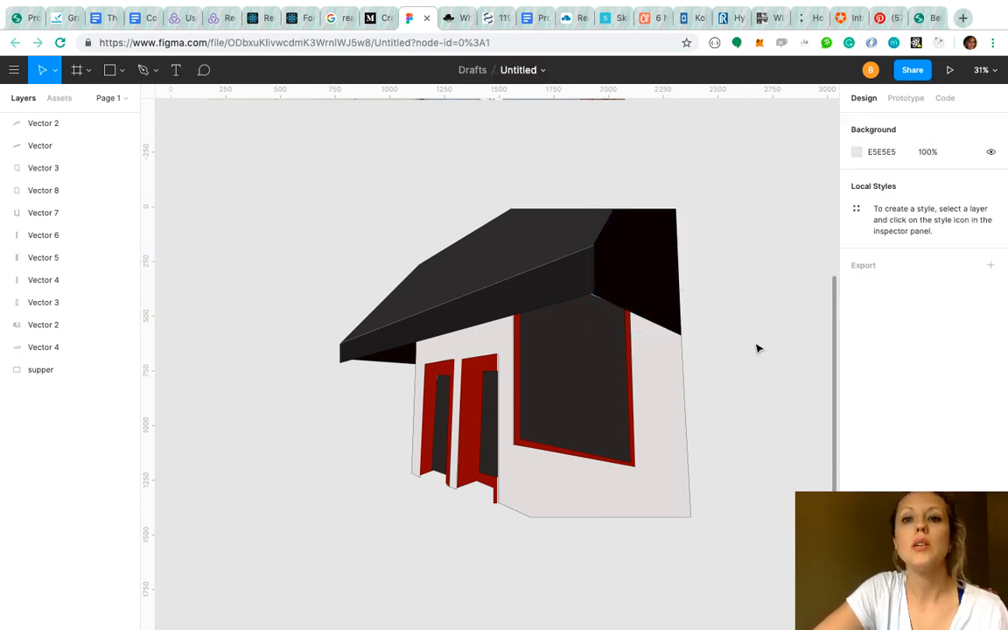
Move the top peak of the large window's dark pane to X 1932.5, Y 380.5, at the awning's lower corner.
{"action": "left_click", "coordinate": [594, 366]}
{"action": "double_click", "coordinate": [591, 324]}
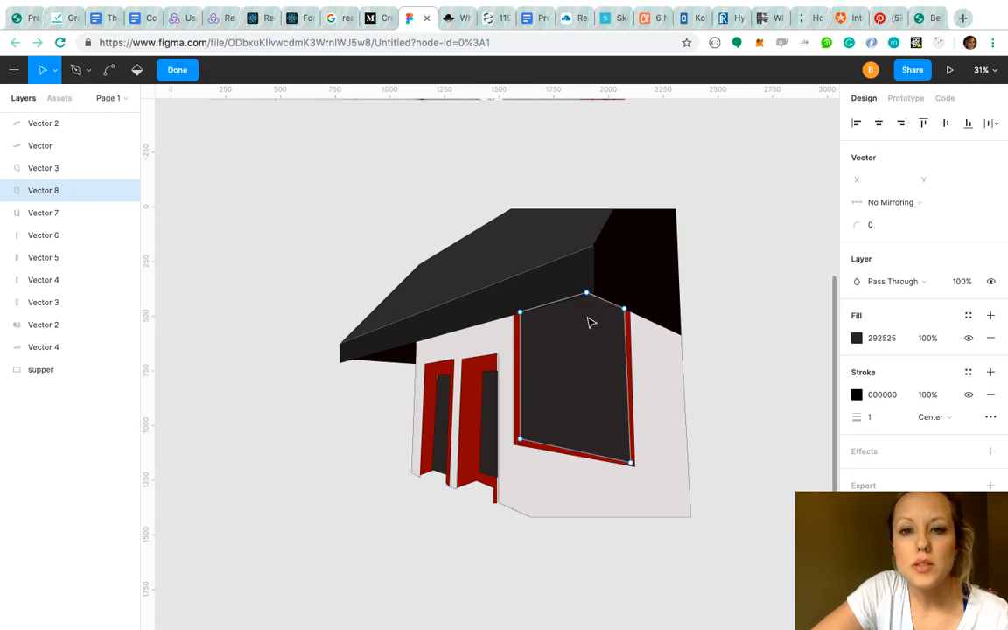
{"action": "left_click", "coordinate": [587, 295]}
{"action": "left_click_drag", "start_coordinate": [588, 295], "coordinate": [603, 303]}
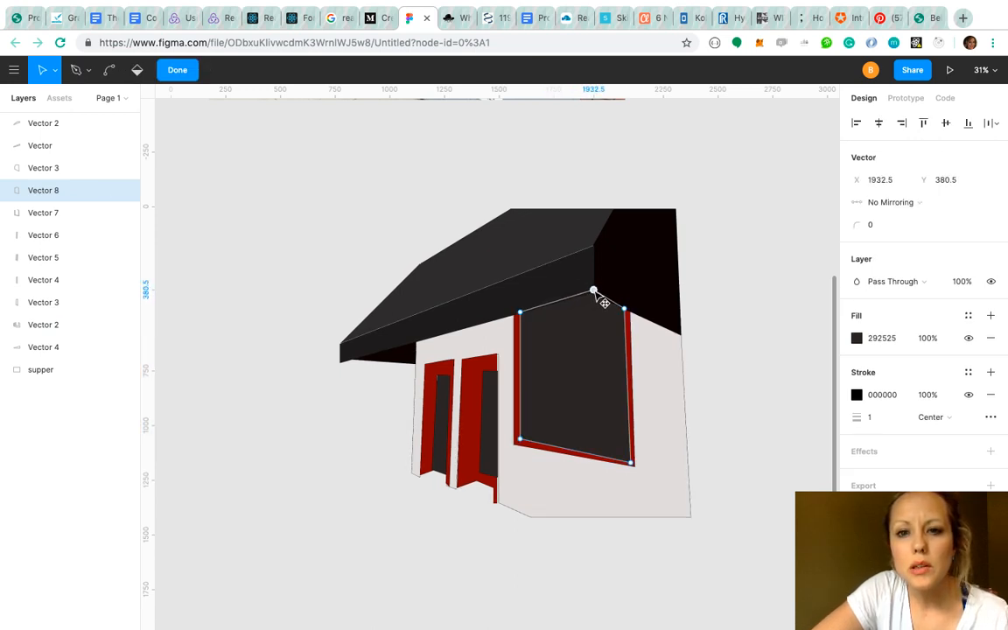
{"action": "left_click", "coordinate": [786, 370]}
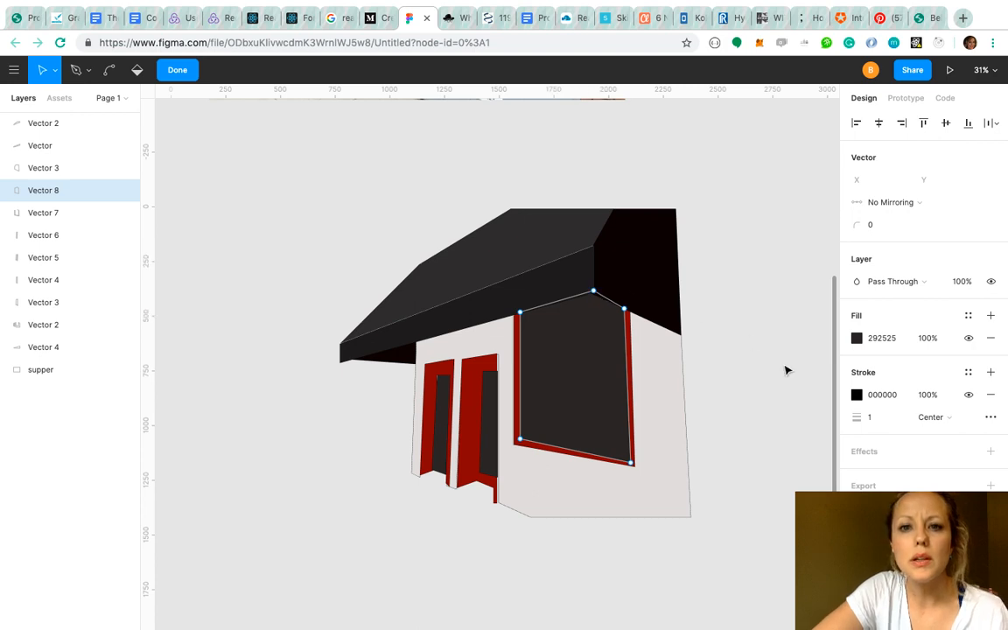
{"action": "left_click", "coordinate": [786, 370]}
{"action": "left_click", "coordinate": [786, 370]}
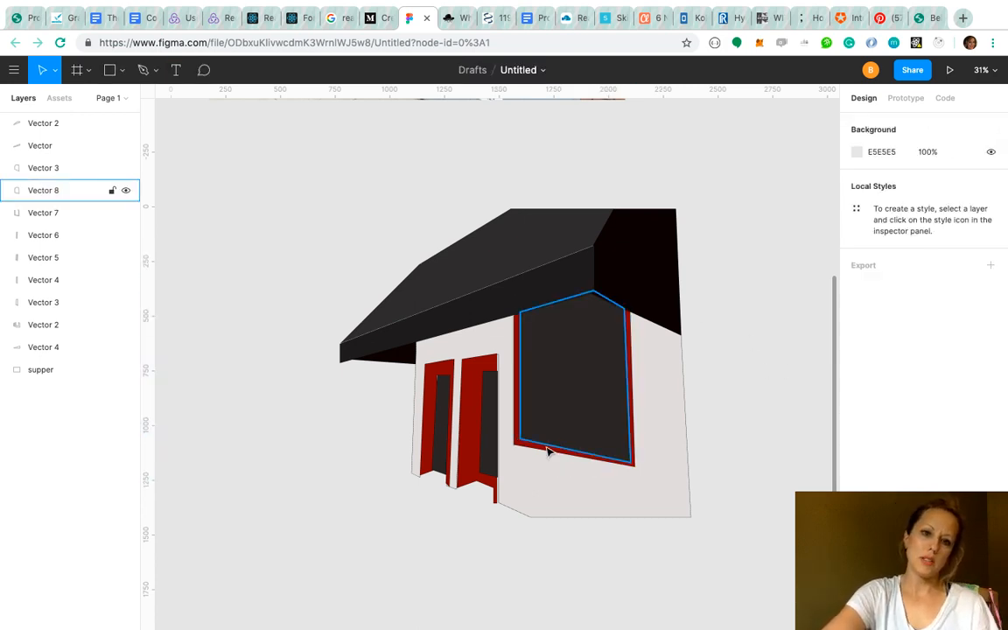
Move the lower-right point of the red door frame nearest the large window to X 1507, Y 1356.5.
{"action": "double_click", "coordinate": [494, 481]}
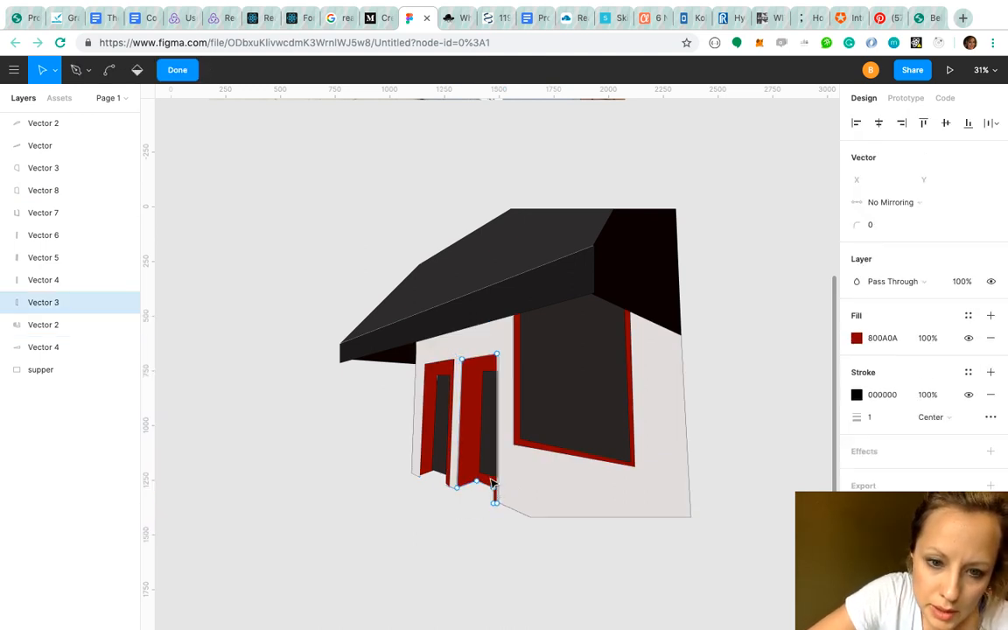
{"action": "left_click_drag", "start_coordinate": [497, 503], "coordinate": [501, 503]}
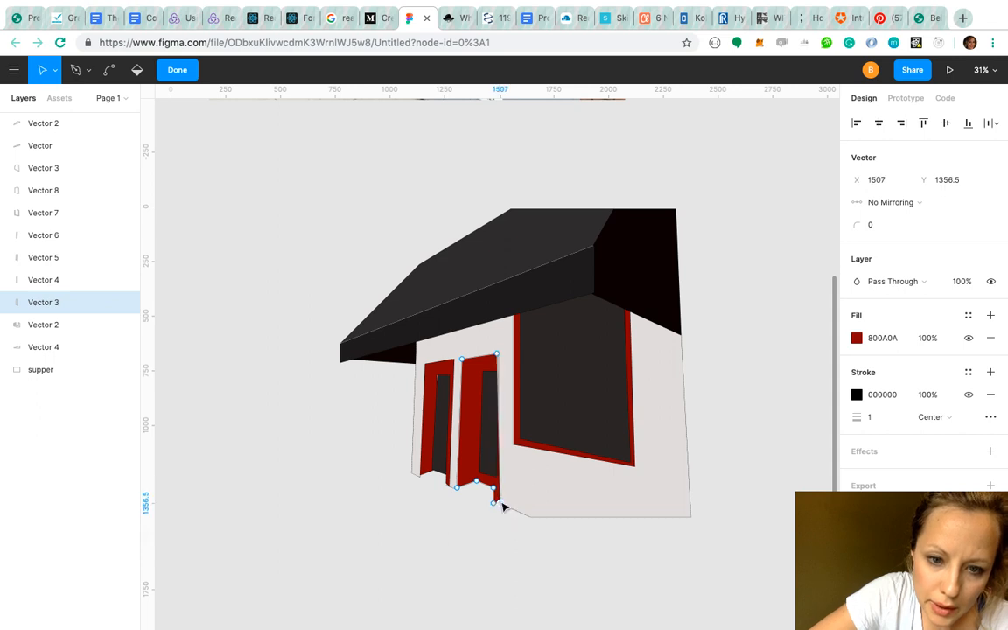
{"action": "left_click", "coordinate": [502, 548]}
{"action": "left_click", "coordinate": [503, 549]}
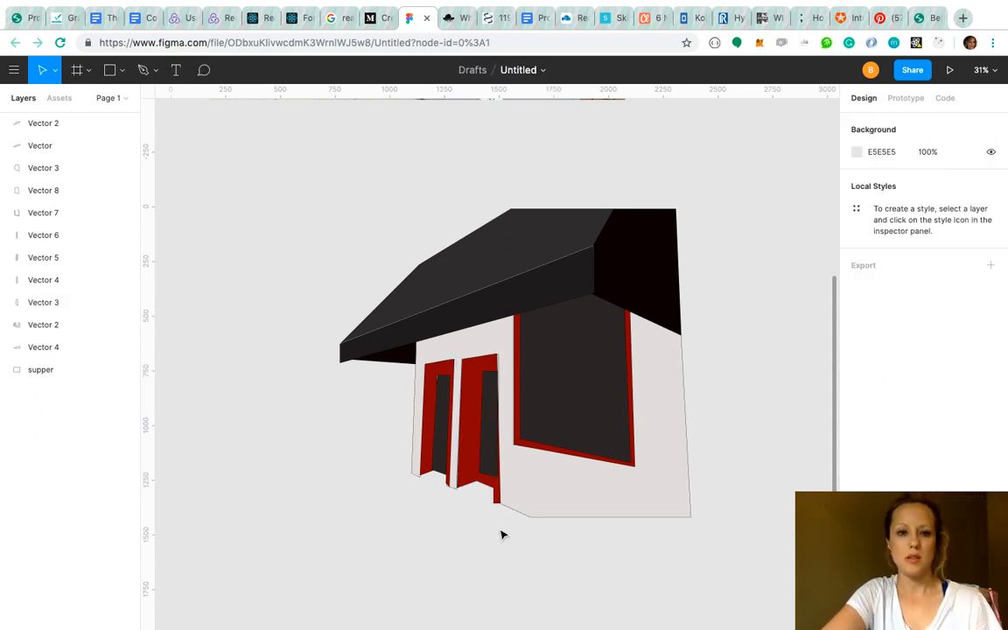
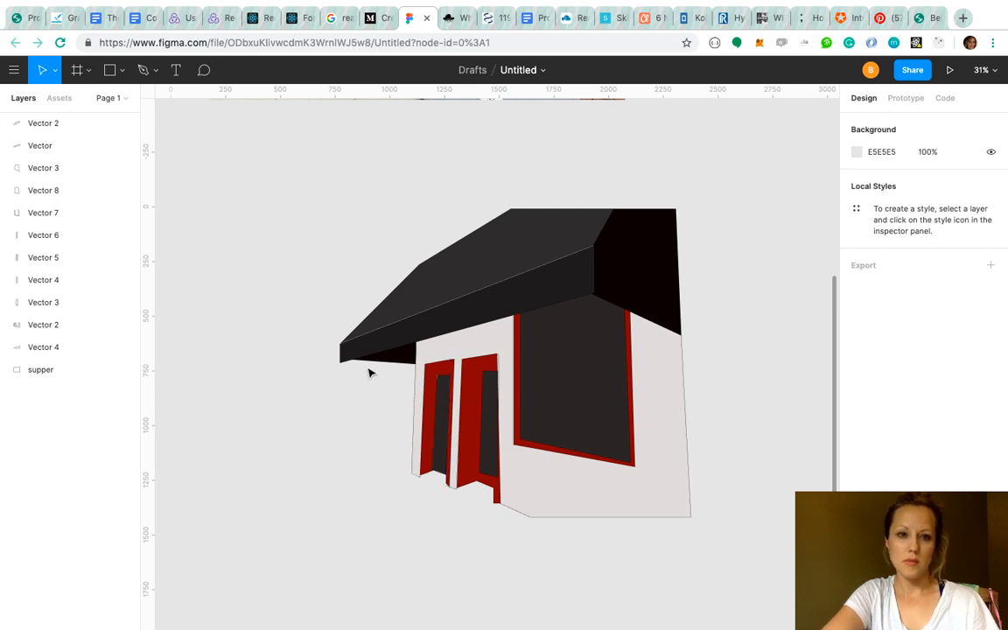
Move the middle point on the front valance's upper edge to X 1340.5, Y 394.5.
{"action": "left_click", "coordinate": [561, 288]}
{"action": "double_click", "coordinate": [561, 290]}
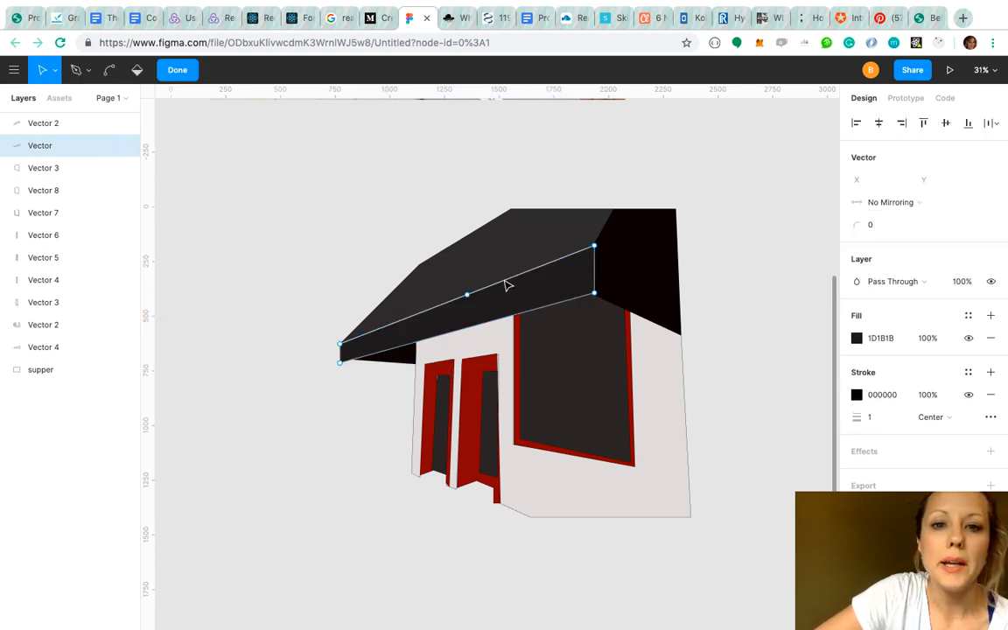
{"action": "mouse_move", "coordinate": [470, 297]}
{"action": "left_mouse_down"}
{"action": "mouse_move", "coordinate": [459, 285]}
{"action": "mouse_move", "coordinate": [464, 293]}
{"action": "left_mouse_up"}
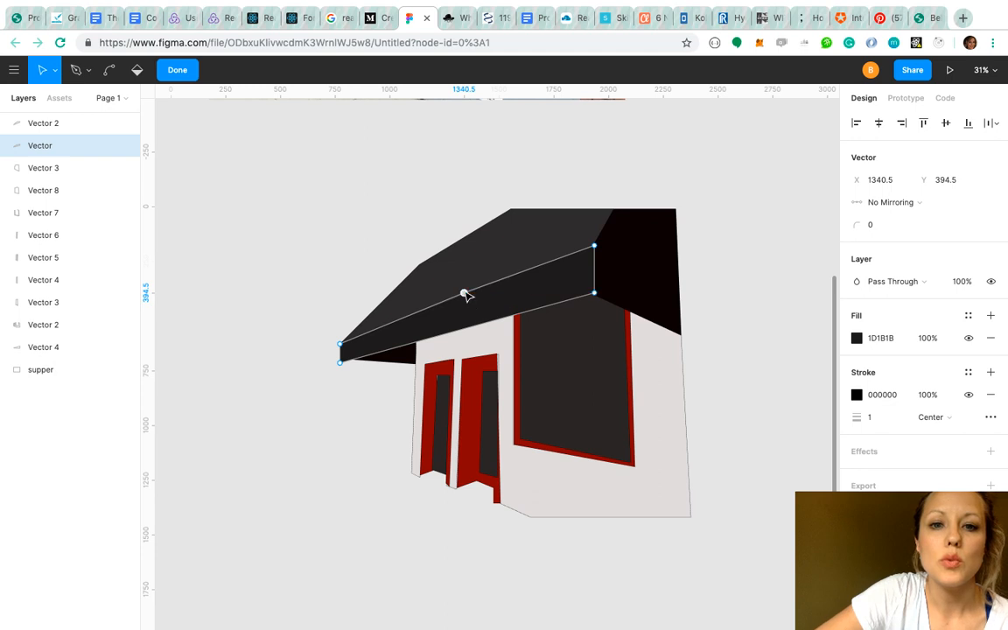
{"action": "left_click", "coordinate": [797, 362]}
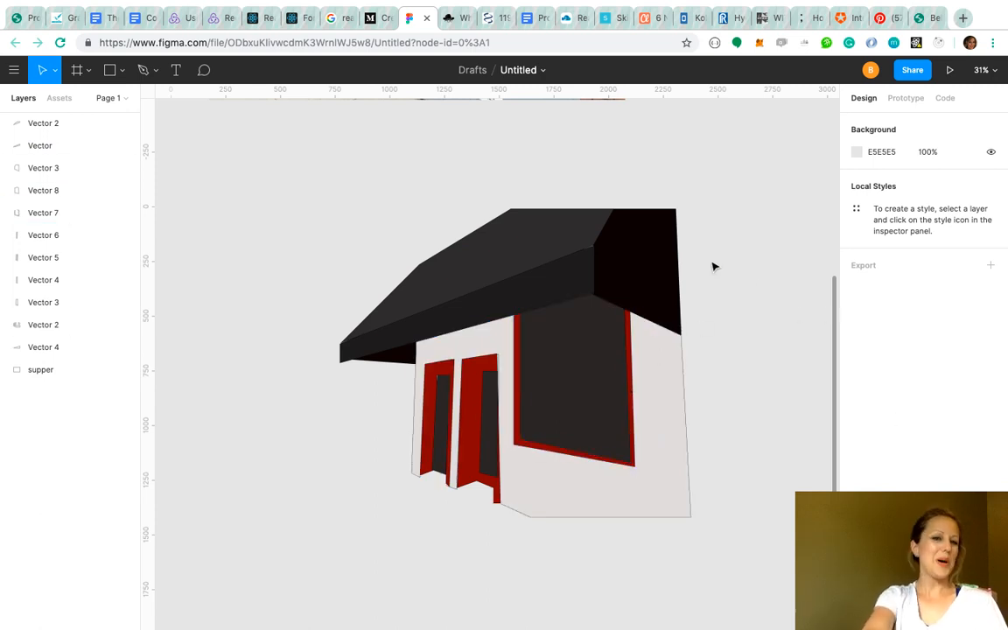
Move the upper-right point of the red door frame nearest the large window to X 1507, Y 678.5.
{"action": "left_click", "coordinate": [489, 369]}
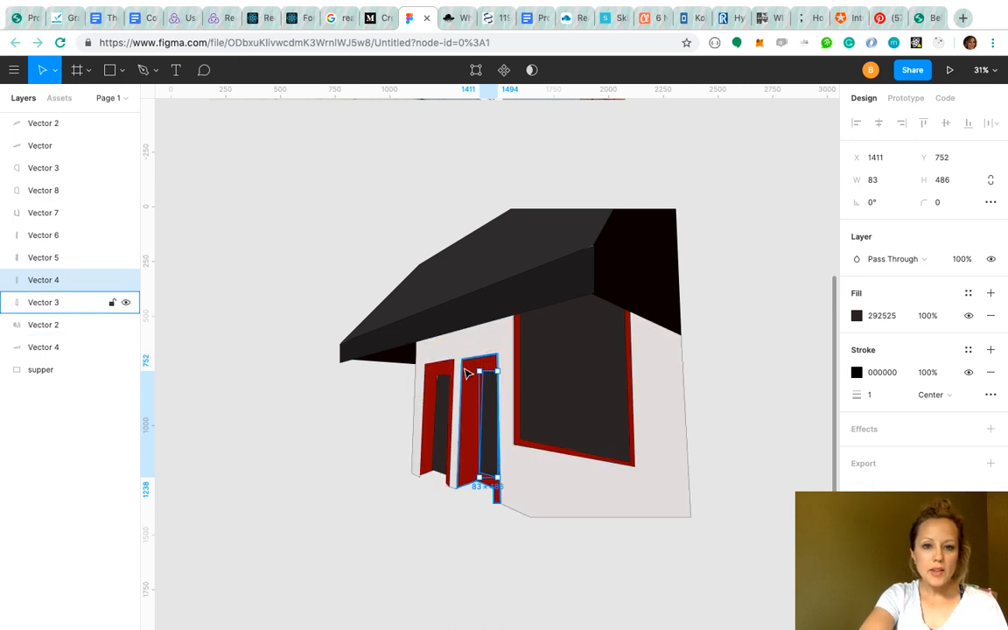
{"action": "double_click", "coordinate": [466, 372]}
{"action": "left_click", "coordinate": [499, 357]}
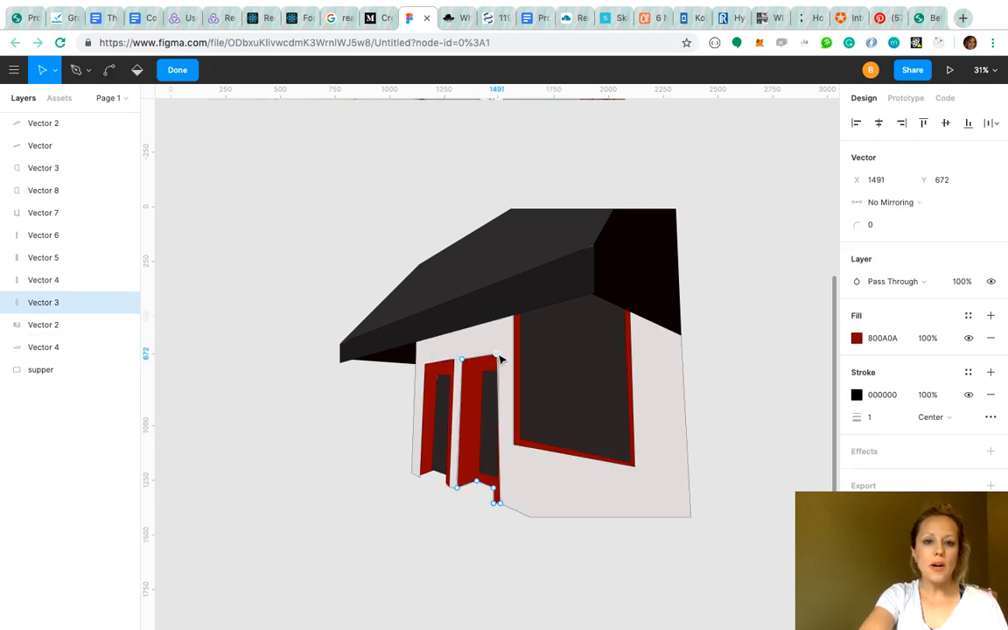
{"action": "left_click_drag", "start_coordinate": [504, 360], "coordinate": [506, 365]}
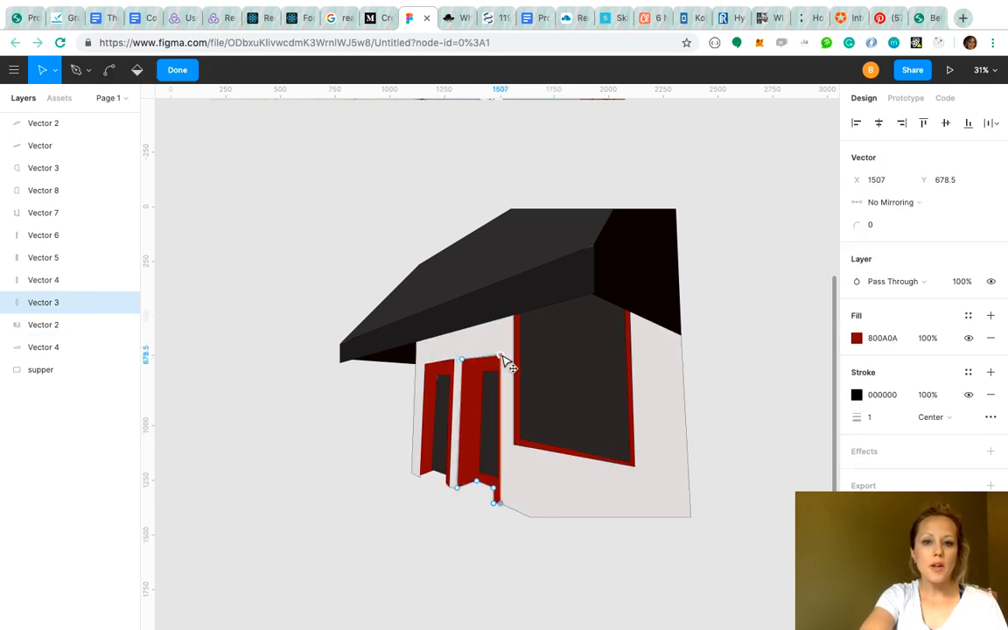
{"action": "left_click", "coordinate": [782, 442]}
{"action": "key", "text": "Escape"}
{"action": "key", "text": "Escape"}
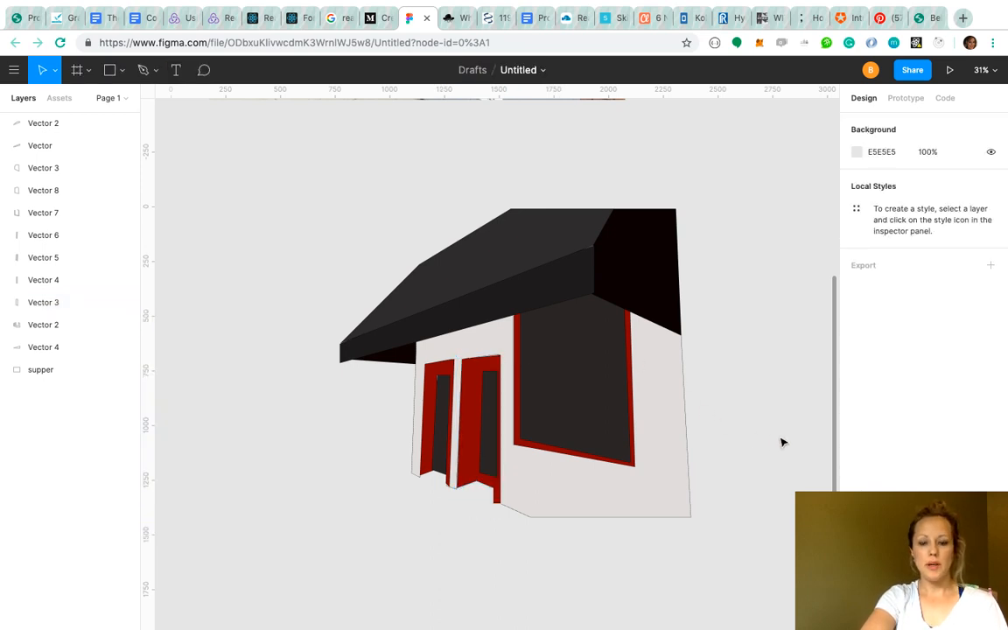
Delete the reference storefront photo above the illustration.
{"action": "scroll", "coordinate": [782, 442], "scroll_direction": "up", "scroll_amount": 5}
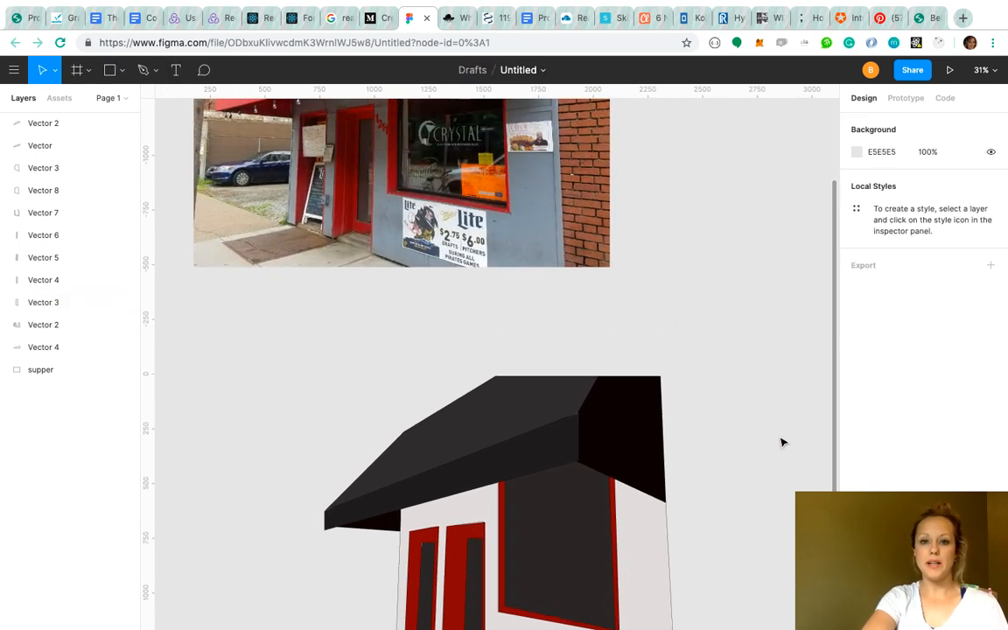
{"action": "scroll", "coordinate": [782, 442], "scroll_direction": "up", "scroll_amount": 6}
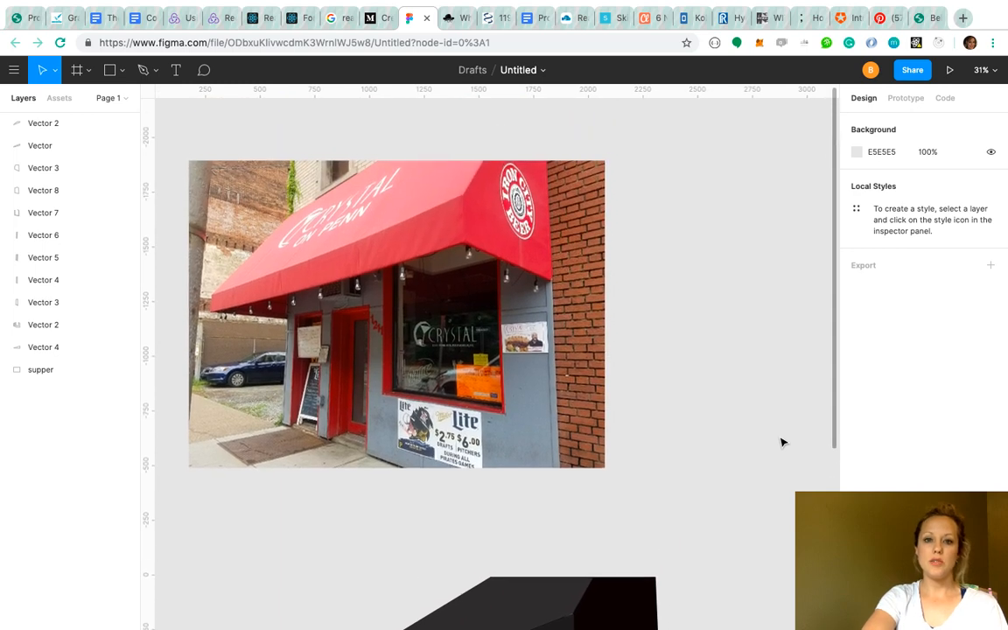
{"action": "scroll", "coordinate": [782, 442], "scroll_direction": "down", "scroll_amount": 11}
{"action": "scroll", "coordinate": [782, 442], "scroll_direction": "up", "scroll_amount": 12}
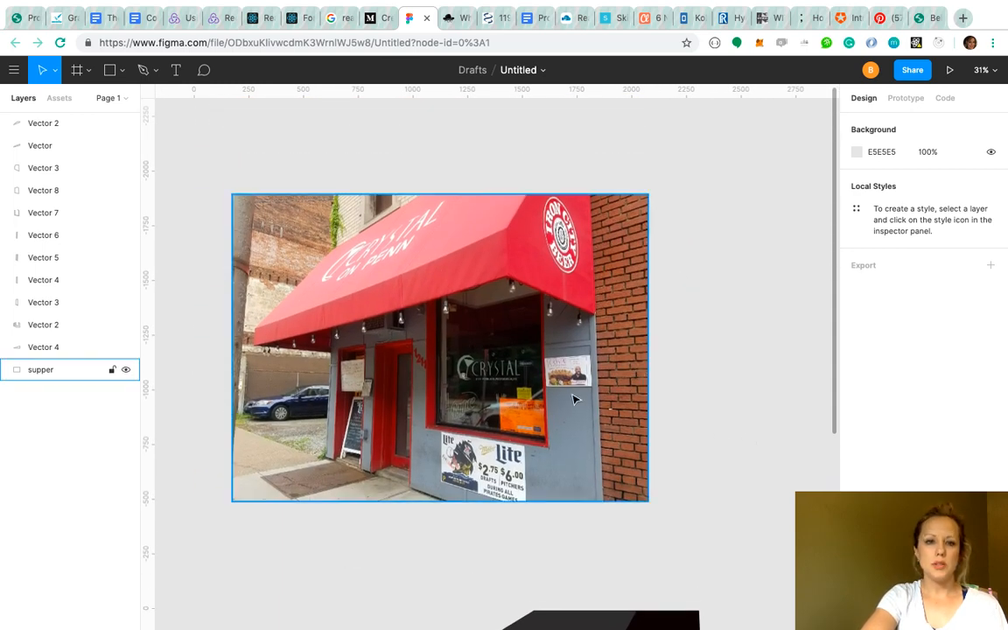
{"action": "left_click", "coordinate": [573, 400]}
{"action": "key", "text": "Delete"}
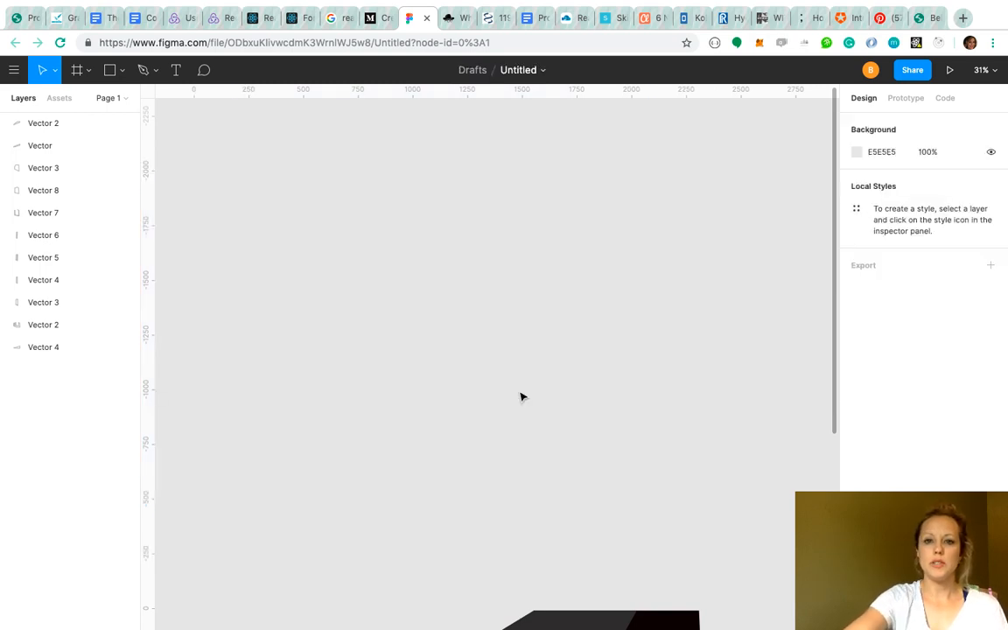
{"action": "scroll", "coordinate": [551, 439], "scroll_direction": "down", "scroll_amount": 5}
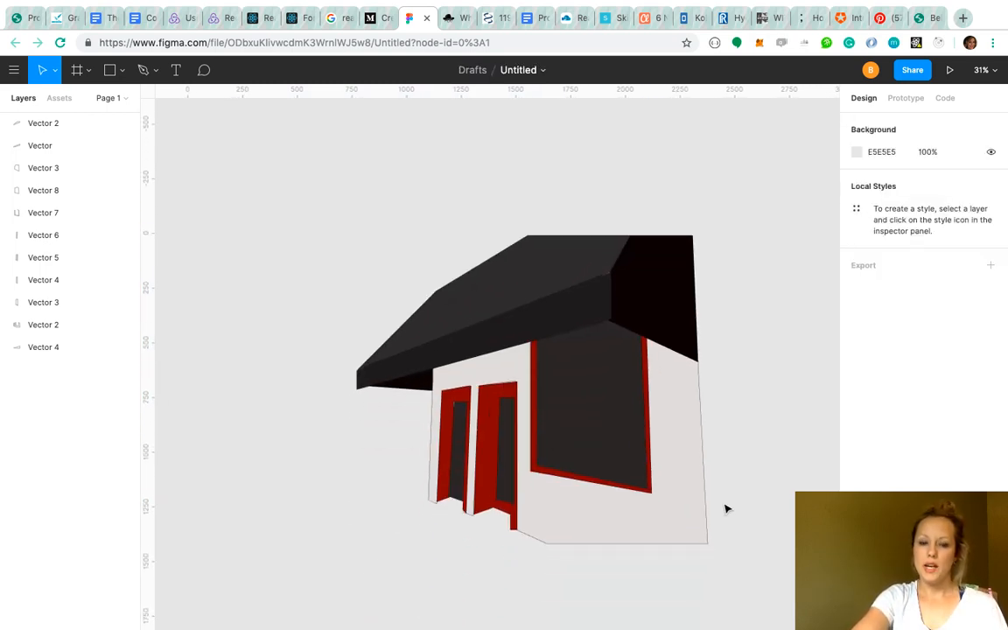
Add an export setting for the page and set its format to SVG.
{"action": "left_click", "coordinate": [991, 265]}
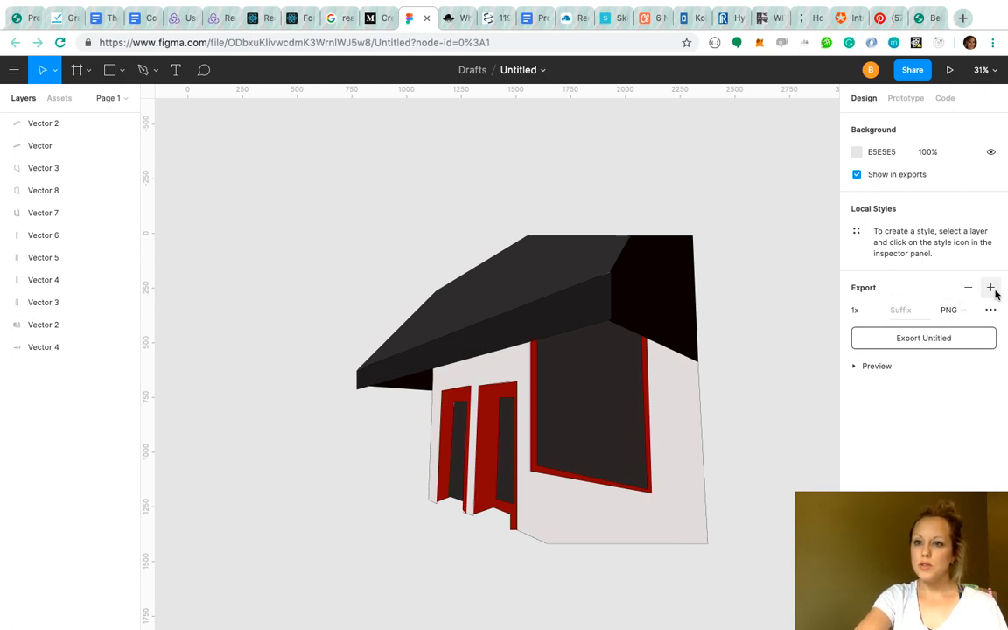
{"action": "left_click", "coordinate": [954, 312]}
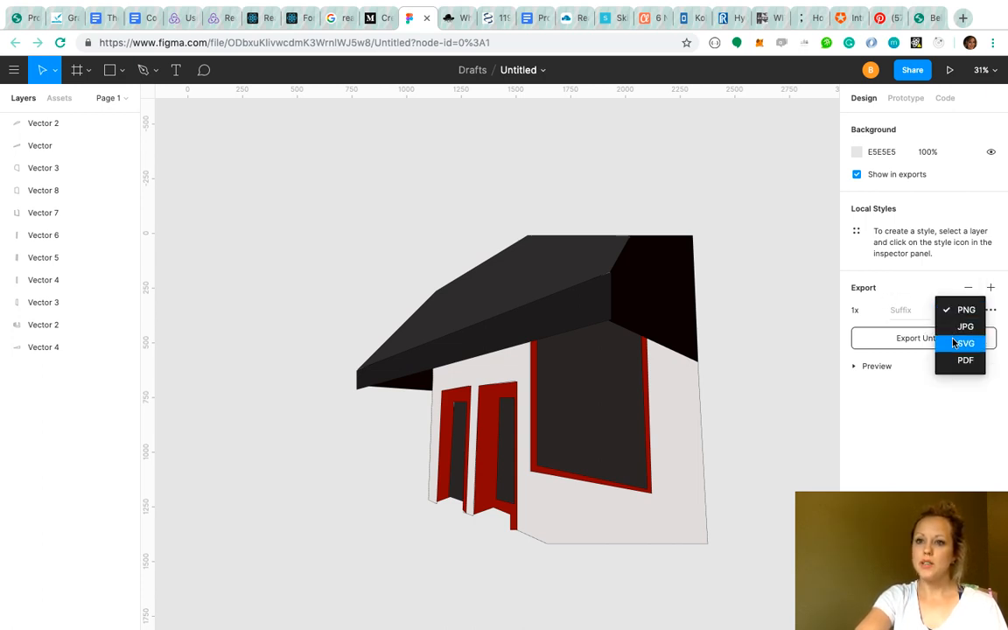
{"action": "left_click", "coordinate": [956, 343]}
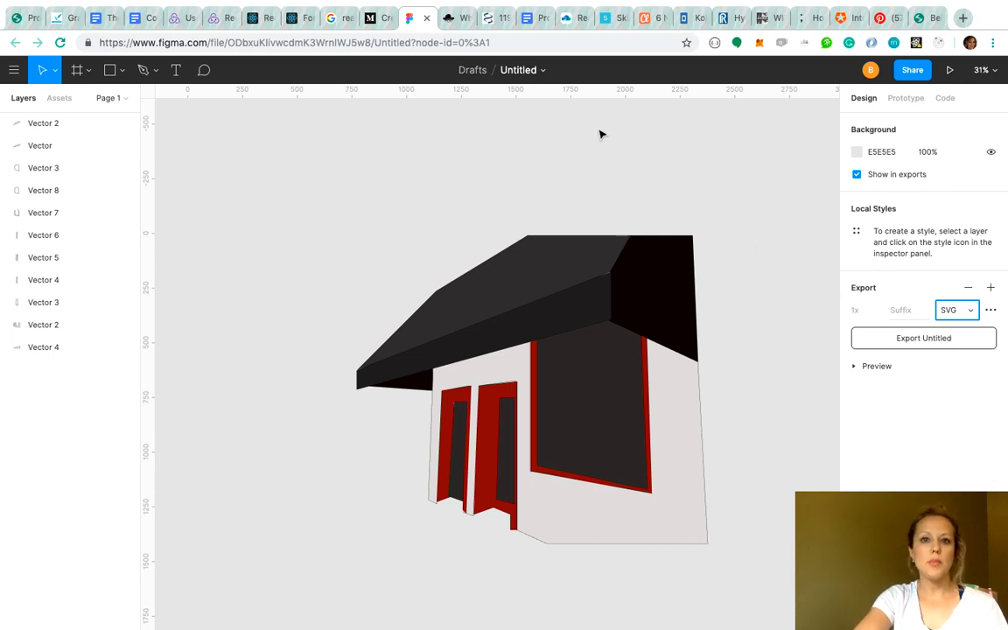
Rename the file as SupperPgh and export the illustration.
{"action": "left_click", "coordinate": [529, 69]}
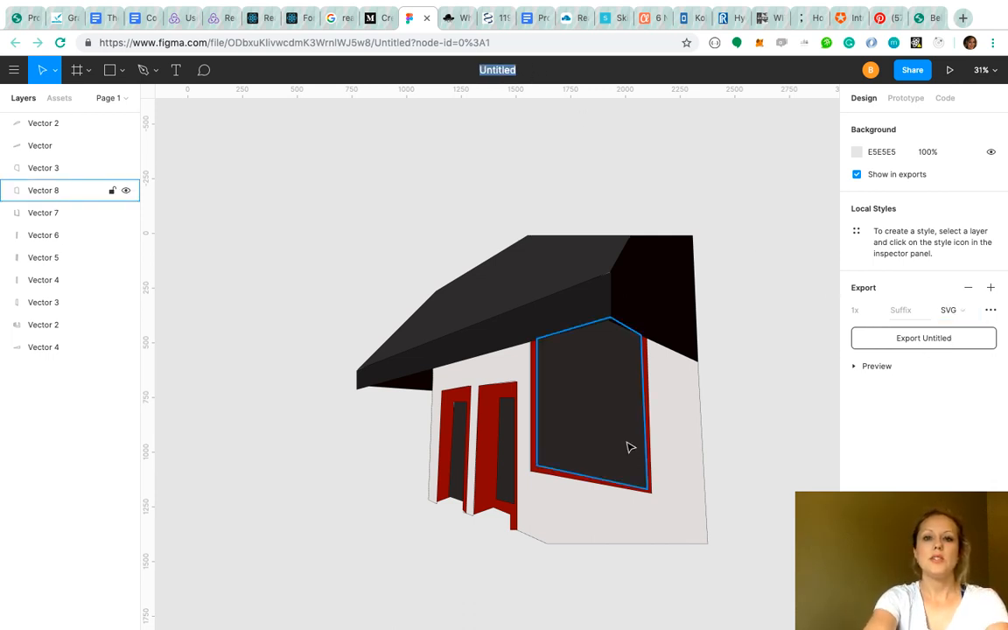
{"action": "type", "text": "Supper"}
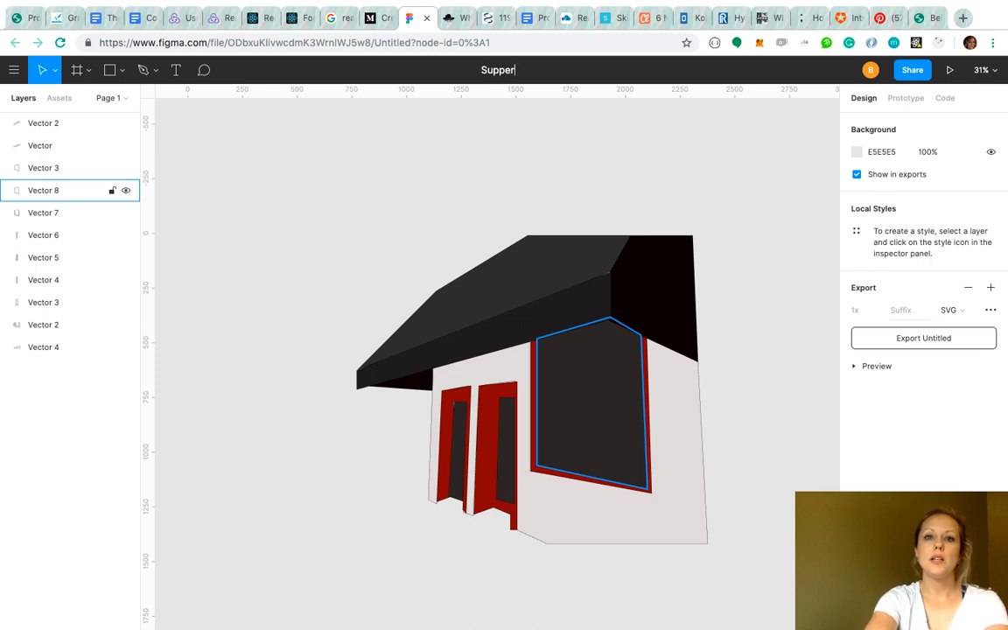
{"action": "type", "text": "Pgh"}
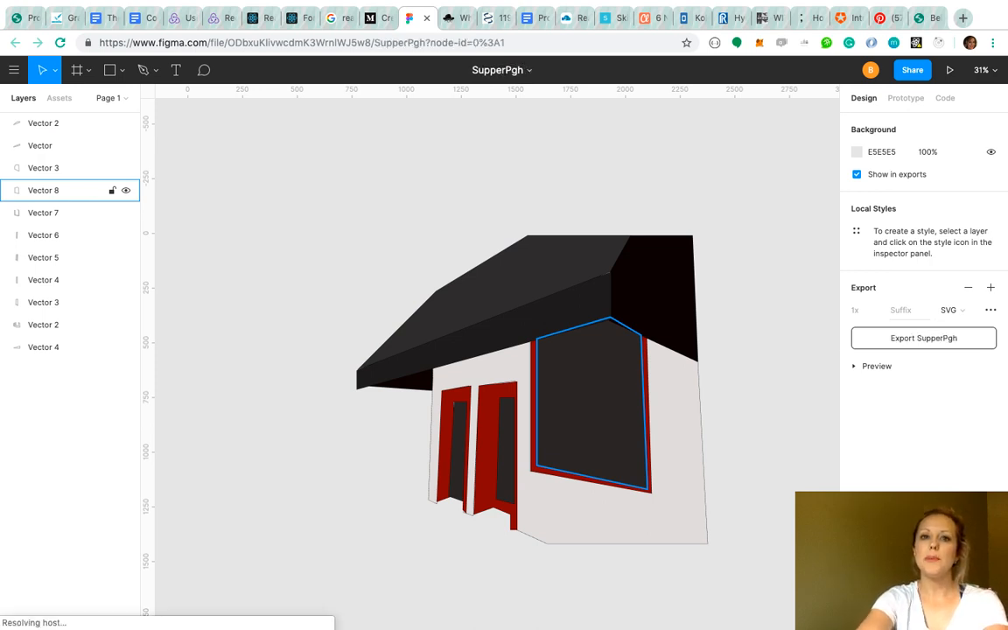
{"action": "left_click", "coordinate": [899, 336]}
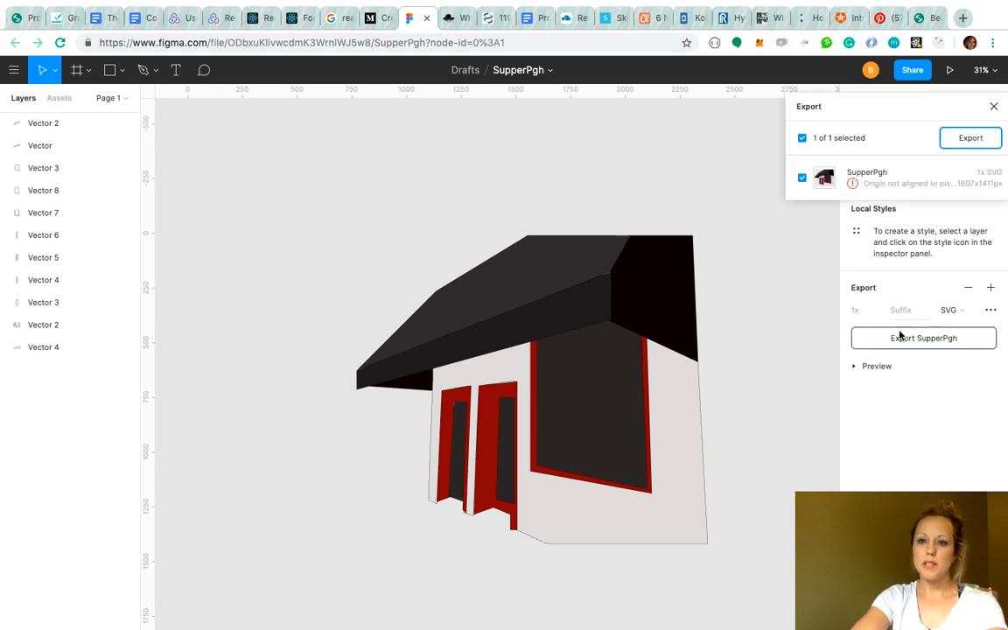
{"action": "left_click", "coordinate": [958, 147]}
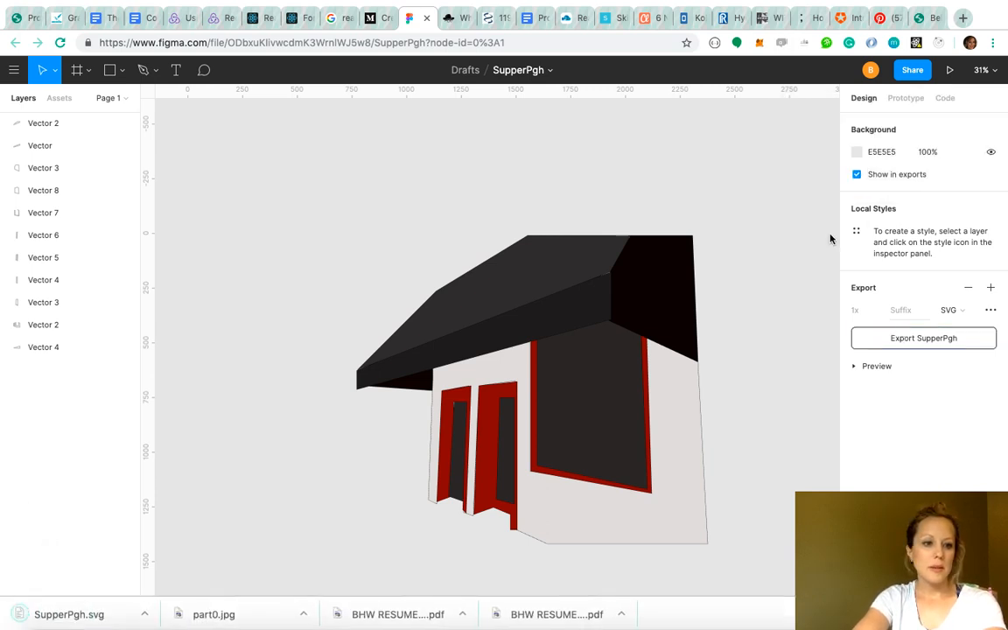
Open the downloaded SupperPgh.svg in the browser, look over the exported drawing, and close it.
{"action": "left_click", "coordinate": [72, 613]}
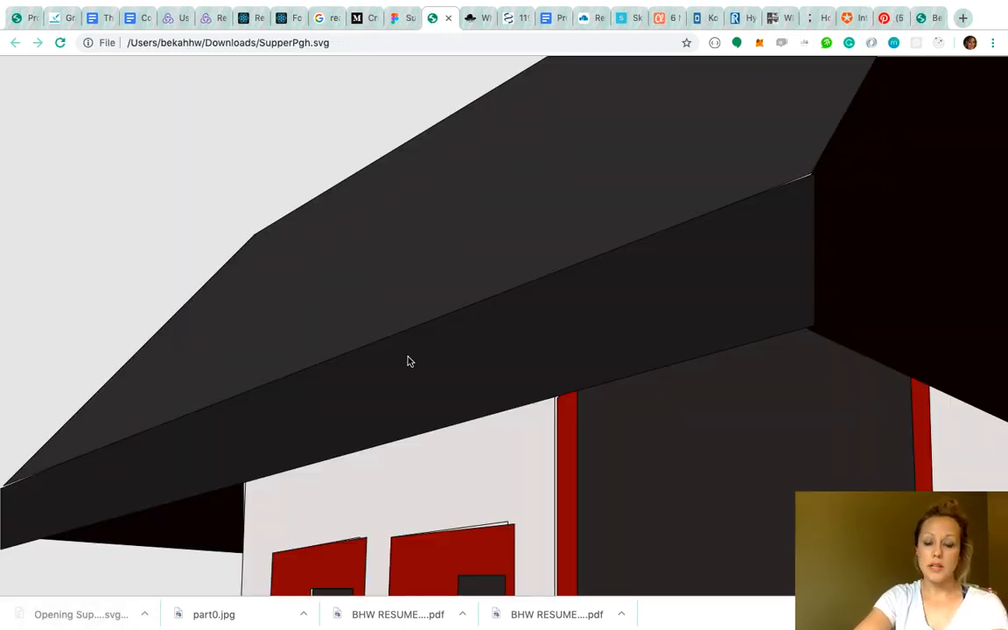
{"action": "scroll", "coordinate": [408, 362], "scroll_direction": "down", "scroll_amount": 5}
{"action": "scroll", "coordinate": [407, 361], "scroll_direction": "up", "scroll_amount": 5}
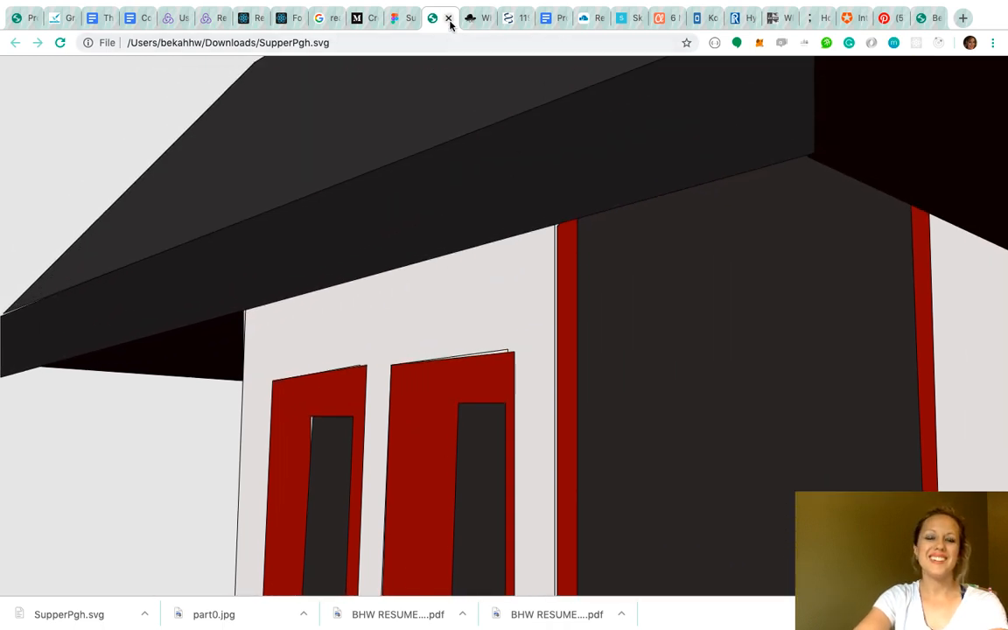
{"action": "left_click", "coordinate": [449, 18]}
{"action": "left_click", "coordinate": [73, 618]}
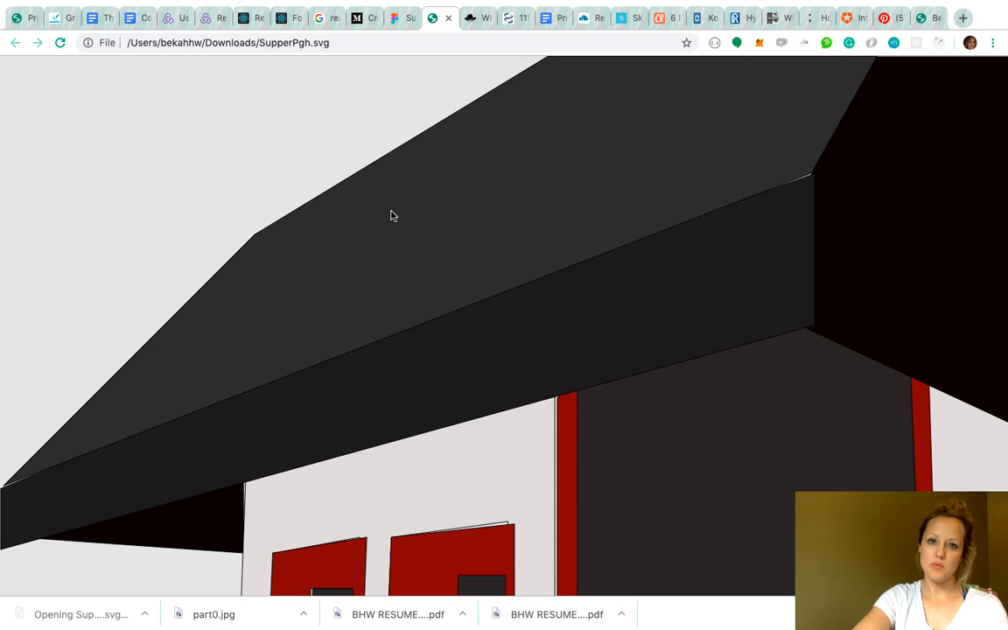
{"action": "left_click", "coordinate": [448, 18]}
Set downloaded SVG files to always open automatically, and open SupperPgh.svg with the system viewer to show its code.
{"action": "left_click", "coordinate": [146, 615]}
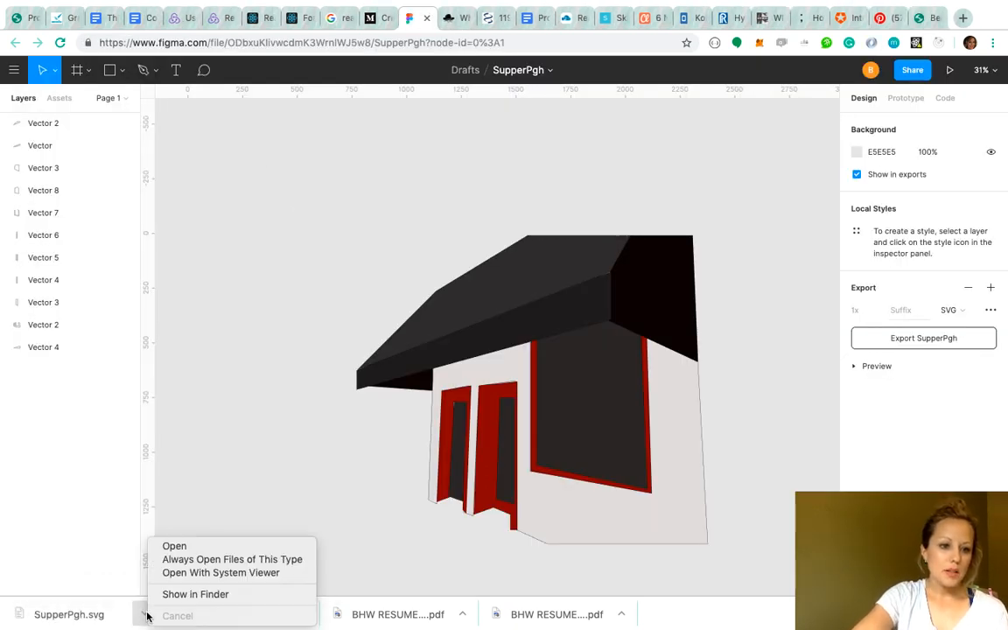
{"action": "left_click", "coordinate": [174, 562]}
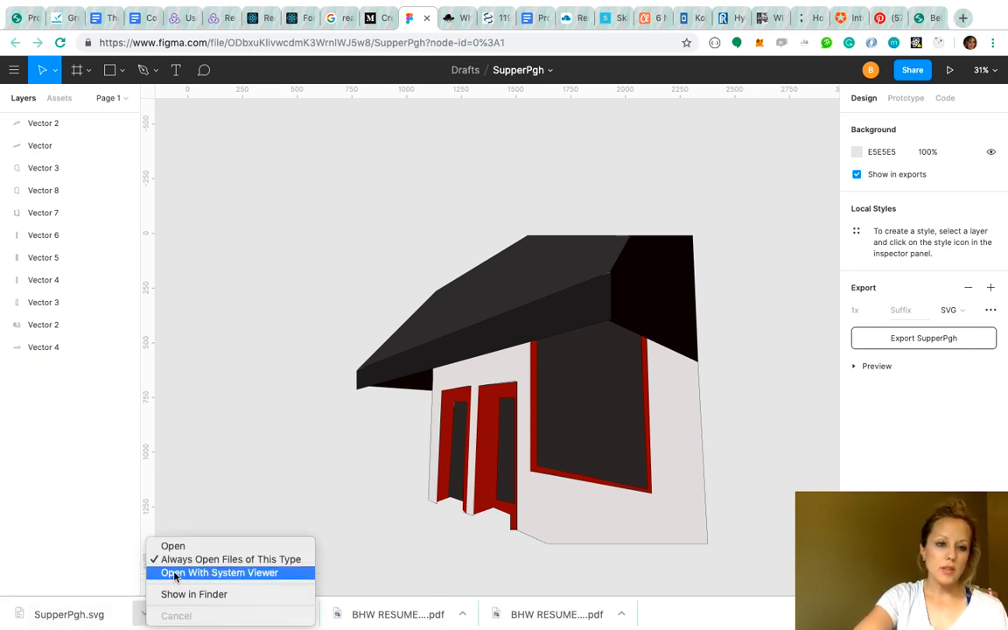
{"action": "left_click", "coordinate": [174, 575]}
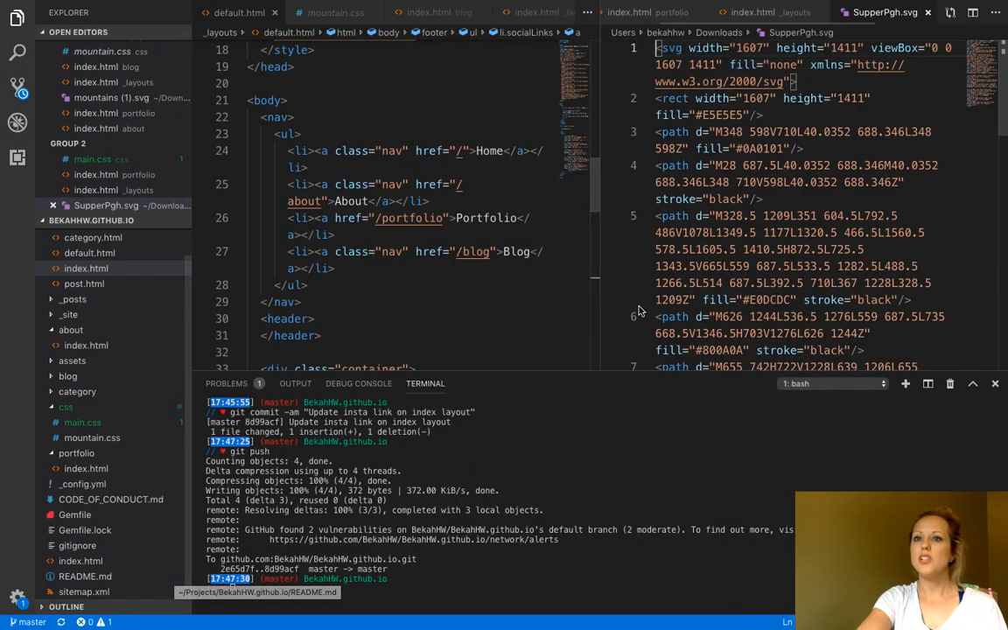
{"action": "mouse_move", "coordinate": [329, 5]}
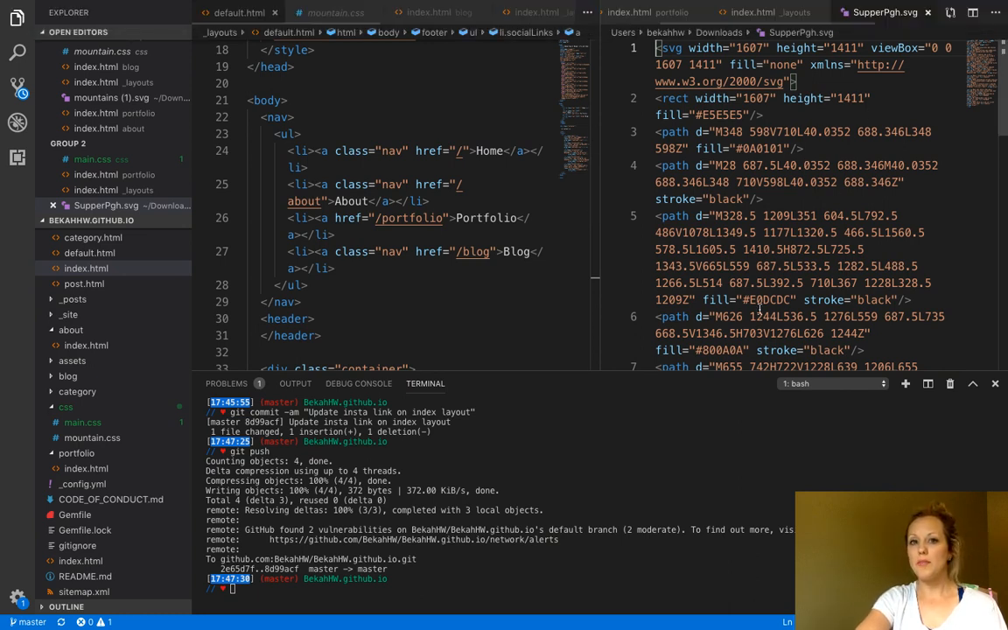
Look through the SVG code and delete the fixed width and height attributes, with the leftover space, from the opening svg tag in SupperPgh.svg.
{"action": "scroll", "coordinate": [771, 246], "scroll_direction": "down", "scroll_amount": 15}
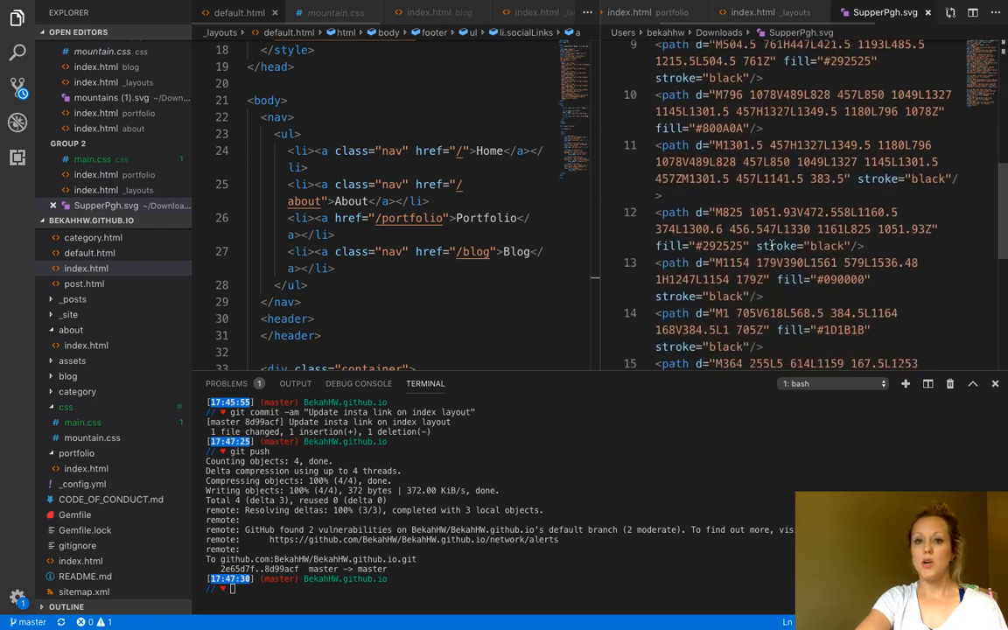
{"action": "scroll", "coordinate": [771, 245], "scroll_direction": "up", "scroll_amount": 15}
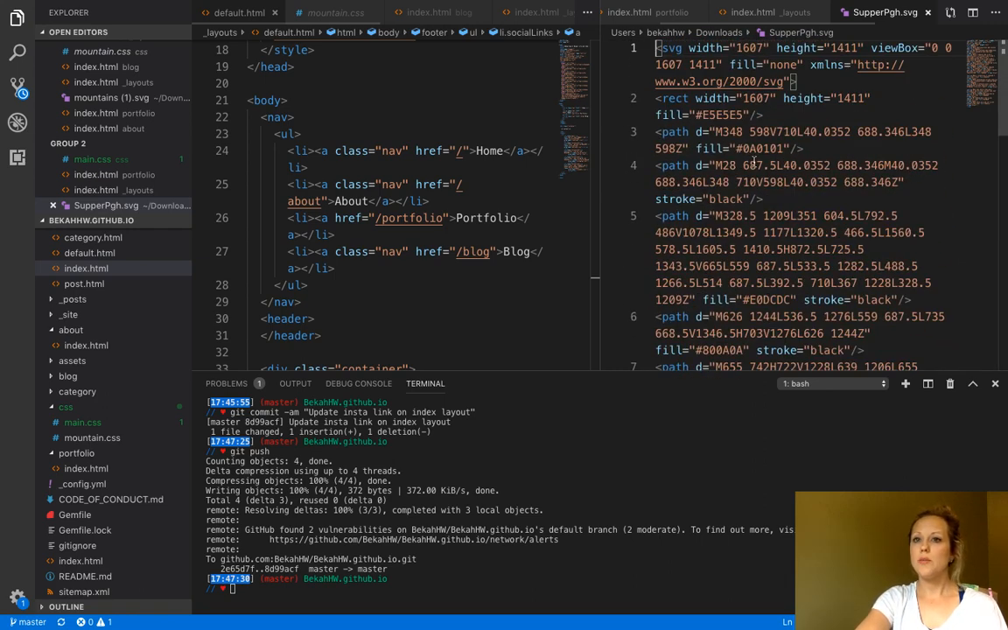
{"action": "left_click_drag", "start_coordinate": [688, 47], "coordinate": [864, 47]}
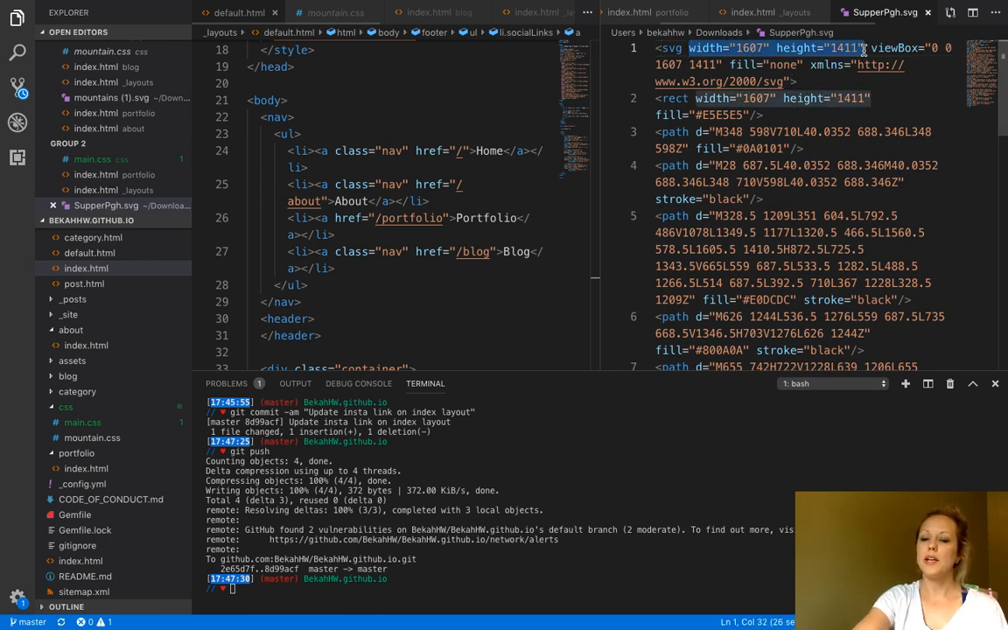
{"action": "key", "text": "BackSpace"}
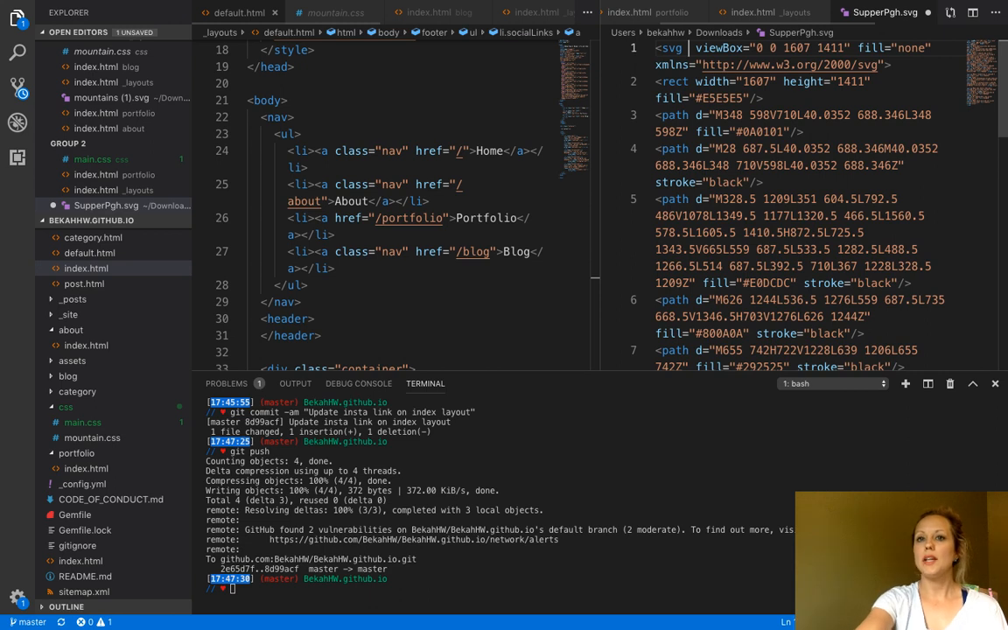
{"action": "key", "text": "BackSpace"}
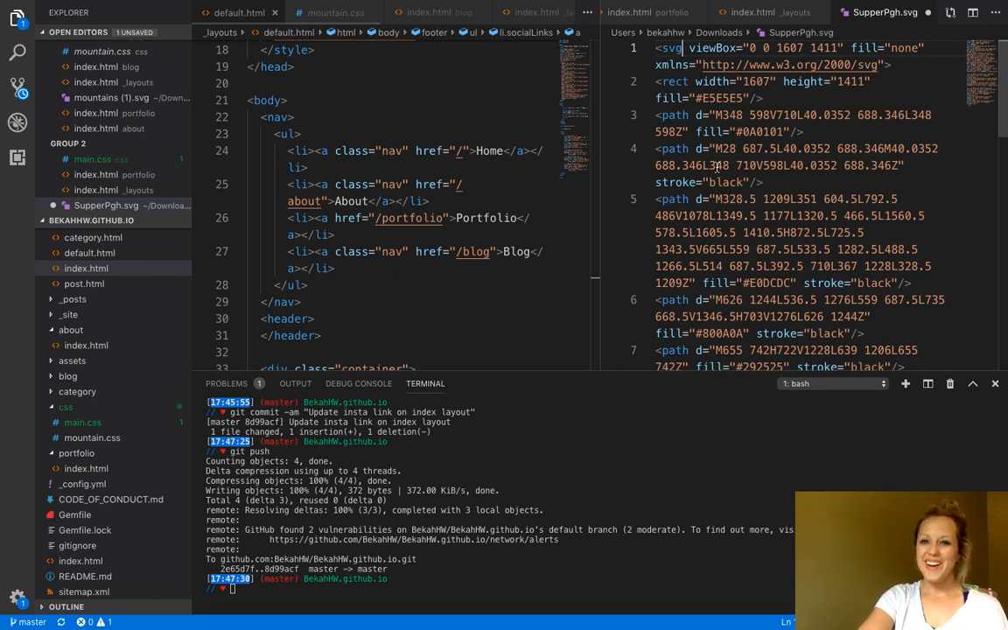
{"action": "key", "text": "ctrl+Left"}
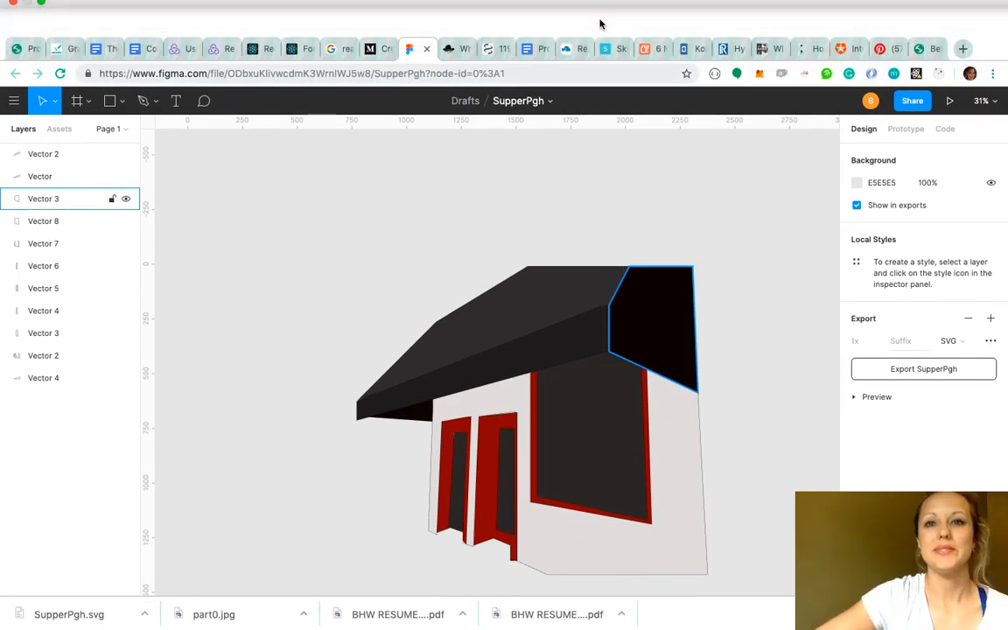
{"action": "key", "text": "ctrl+Up"}
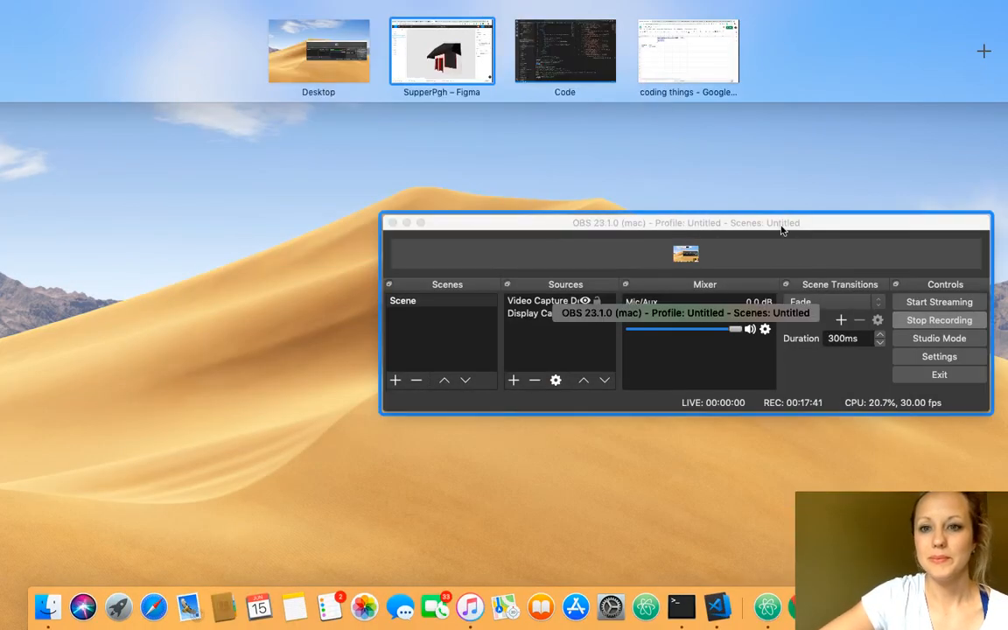
{"action": "left_click", "coordinate": [946, 327]}
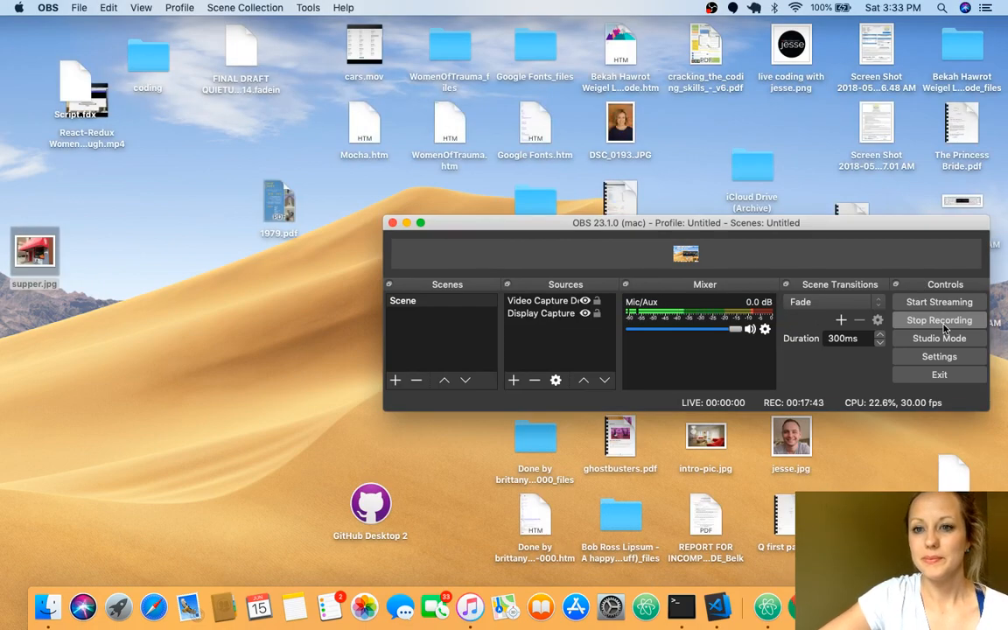